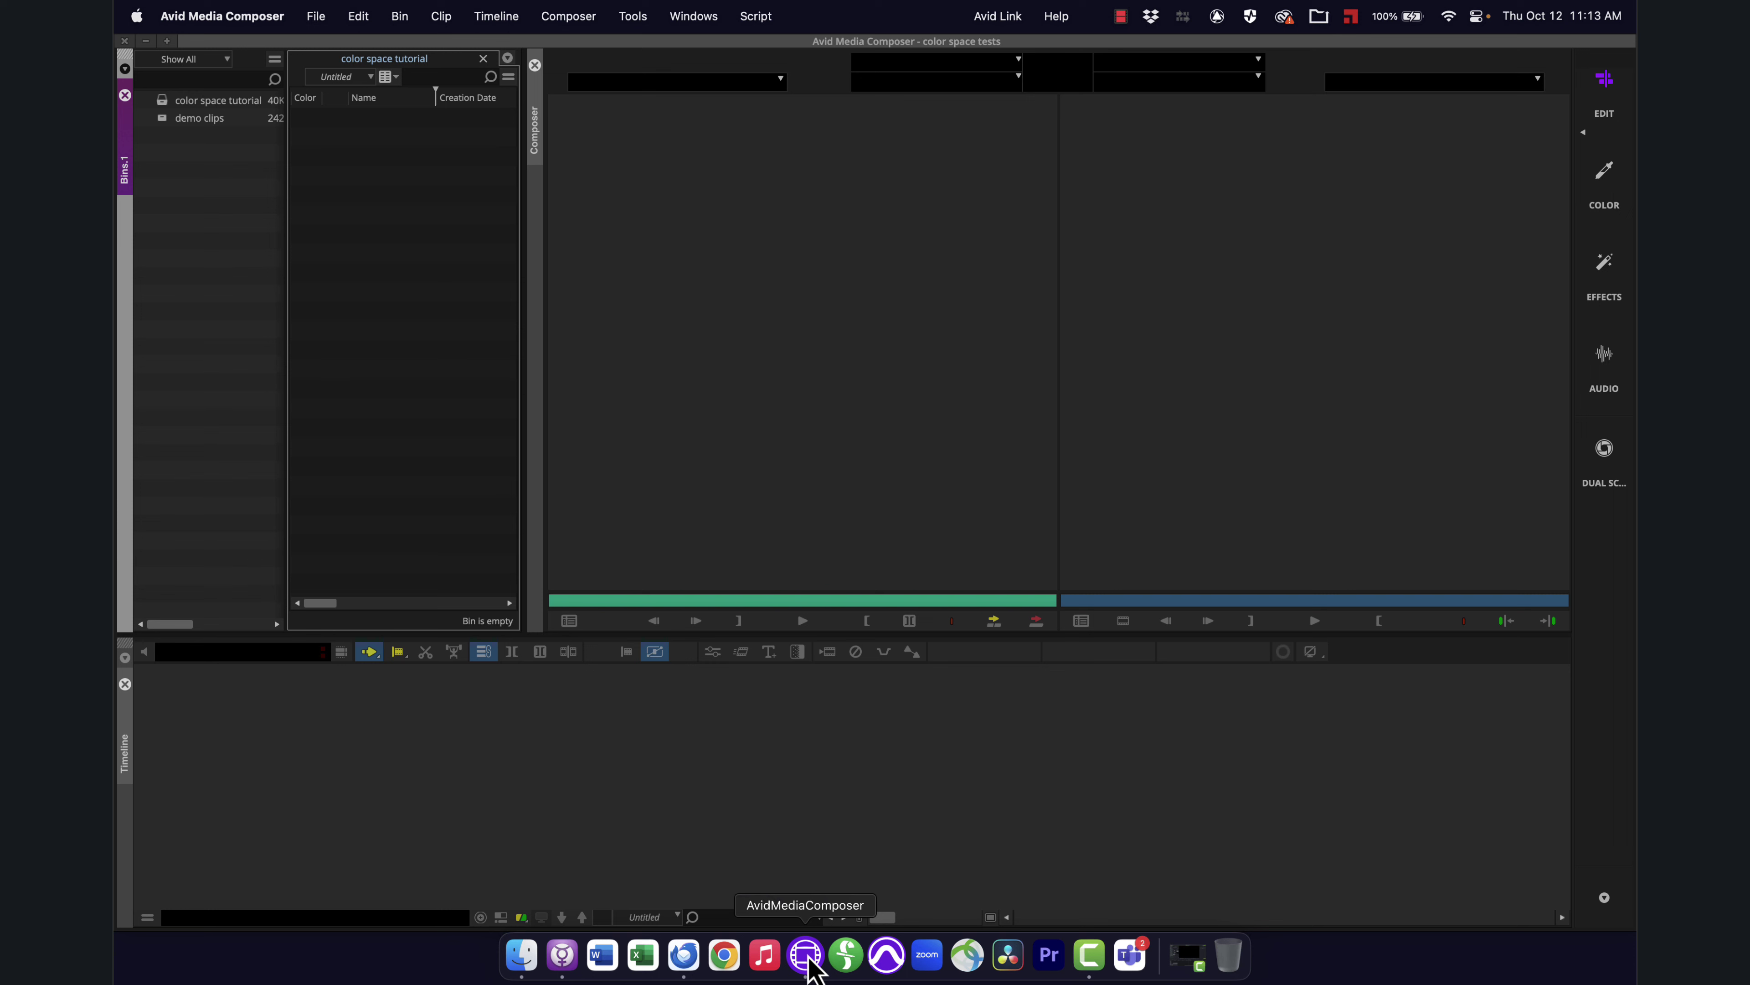
# - Open test HDR DV clip.MOV from the HDR SDR test clips folder in QuickTime Player and expand its video details in the inspector
pyautogui.press('super+Tab')
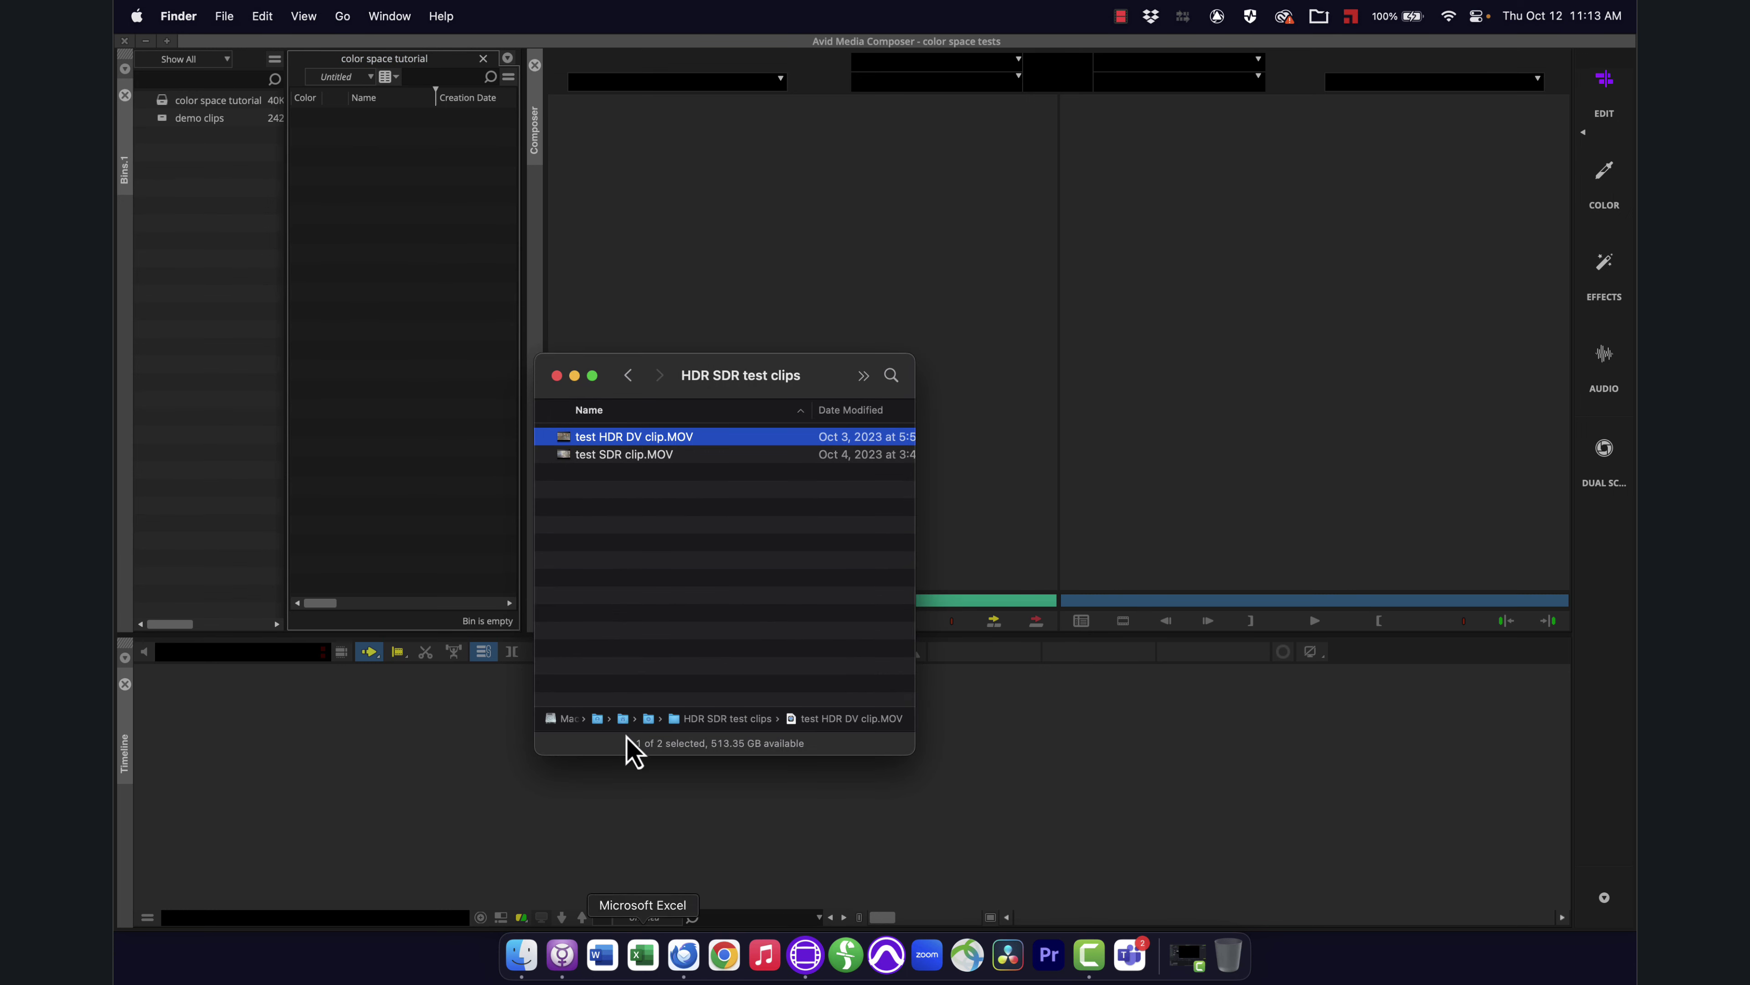
pyautogui.doubleClick(567, 438)
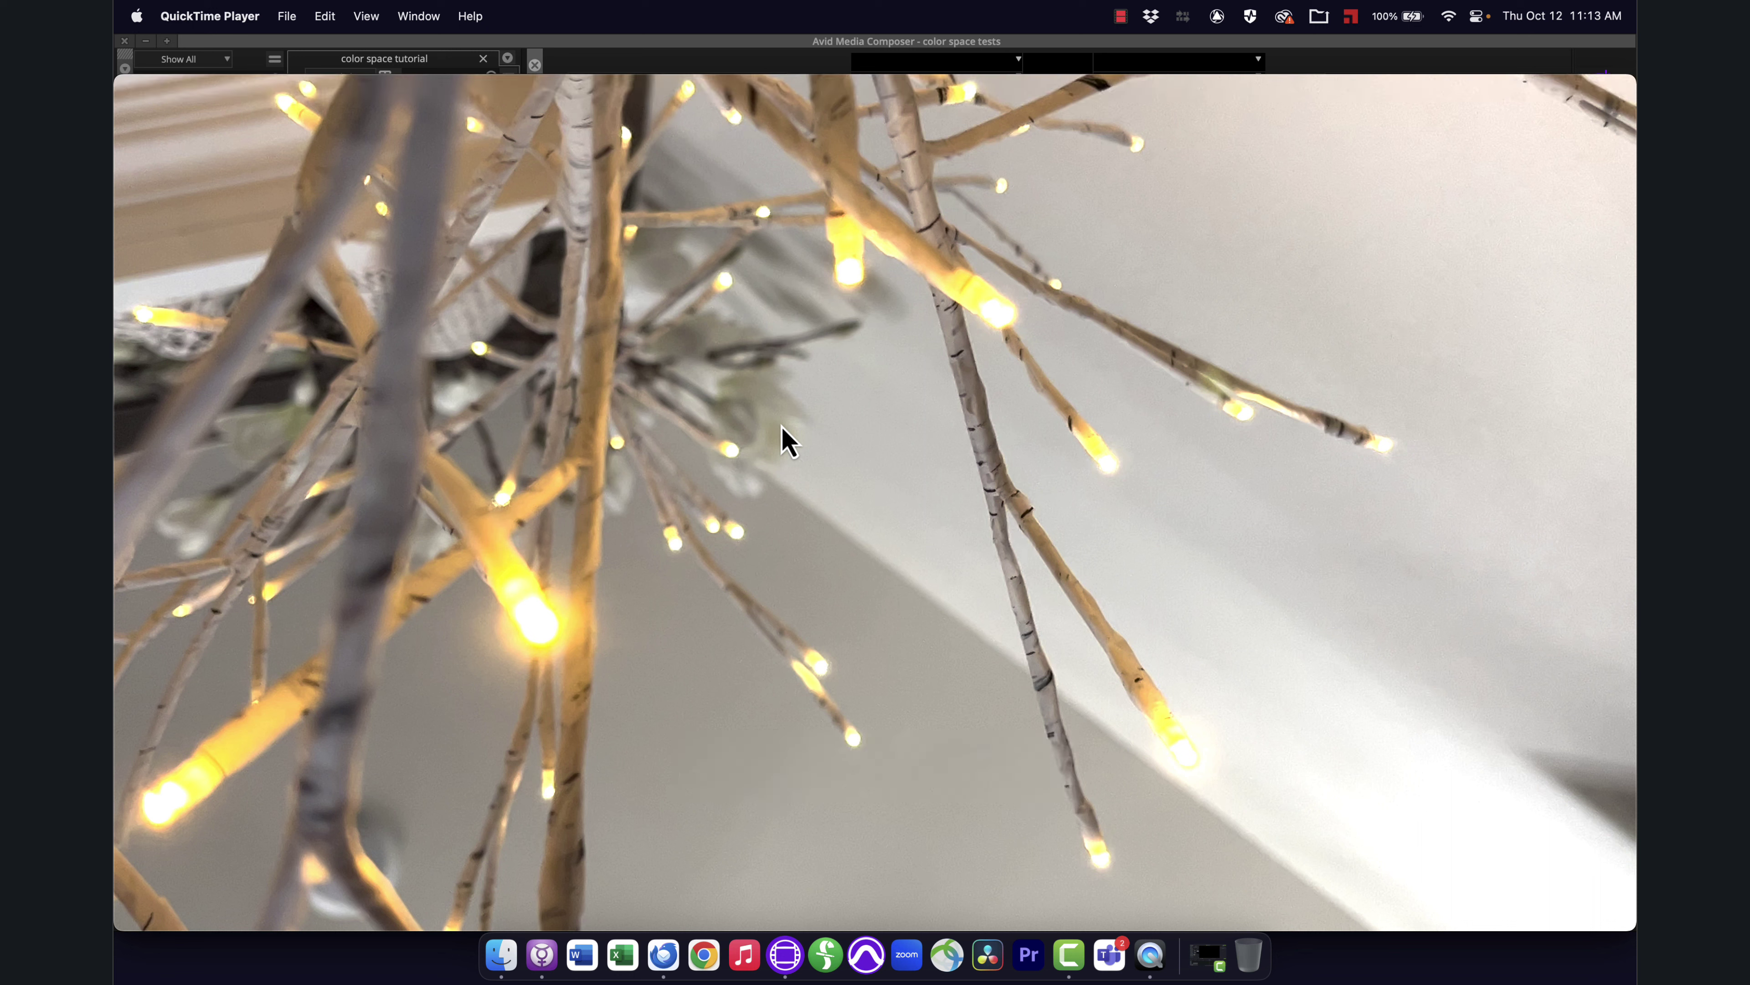
pyautogui.moveTo(742, 344)
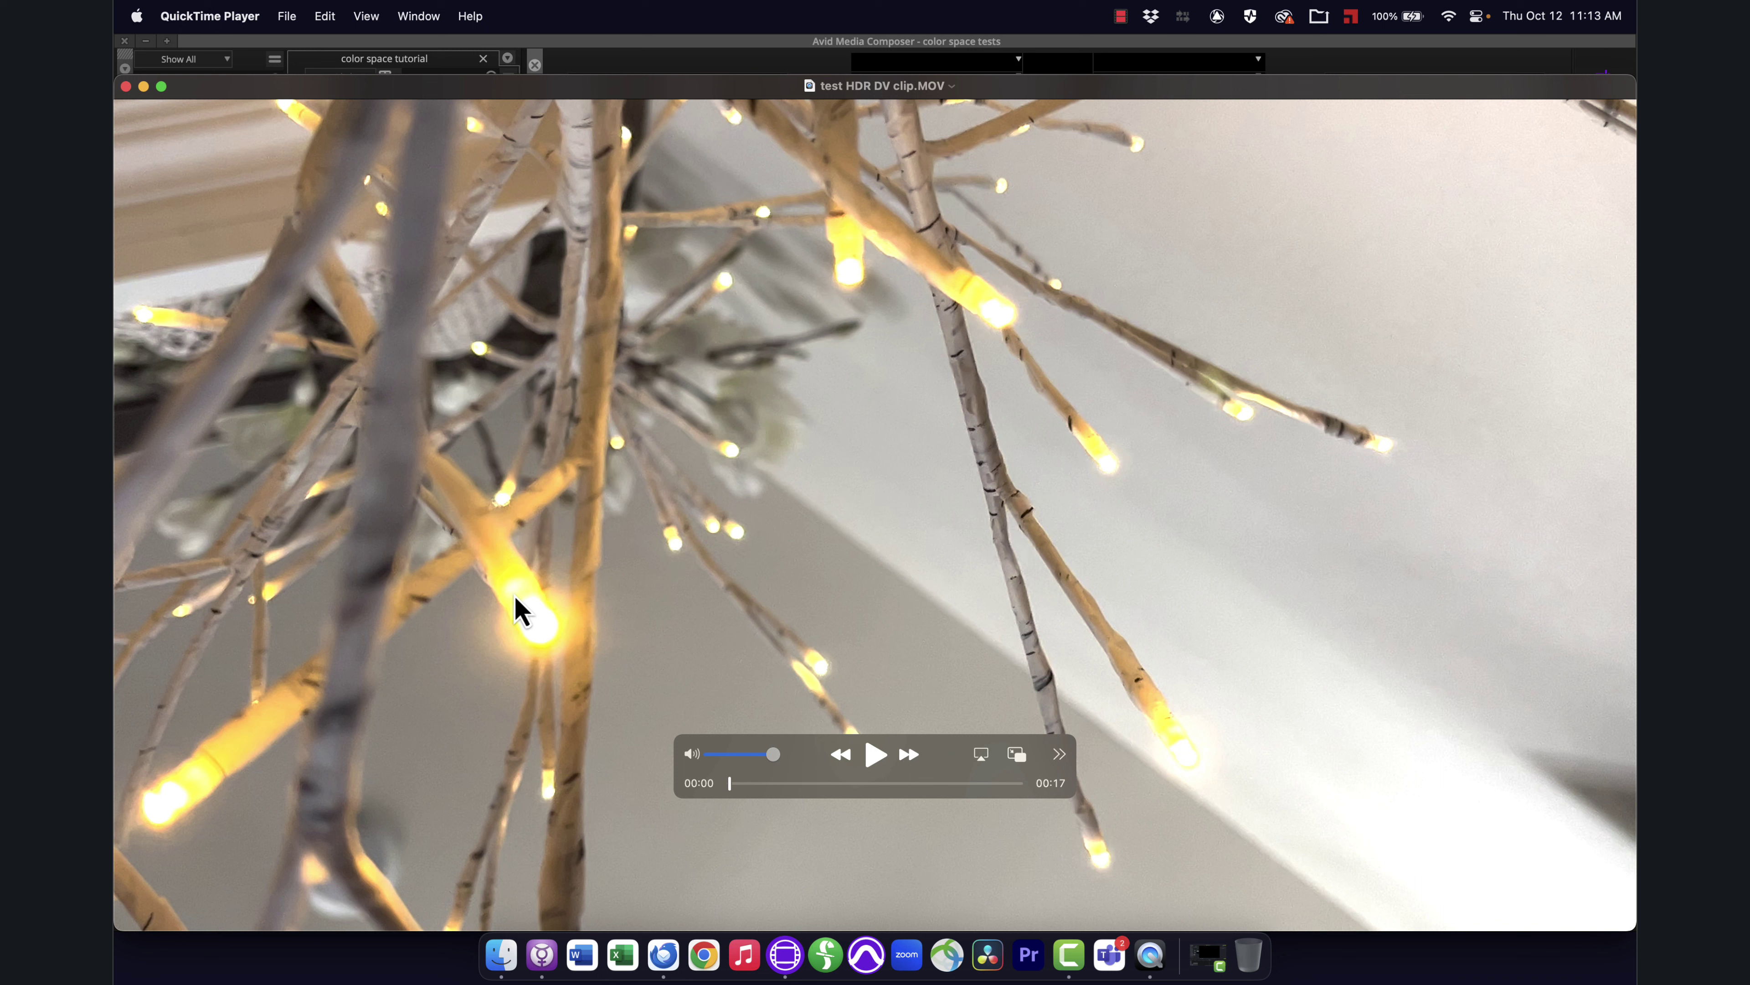
pyautogui.press('super+i')
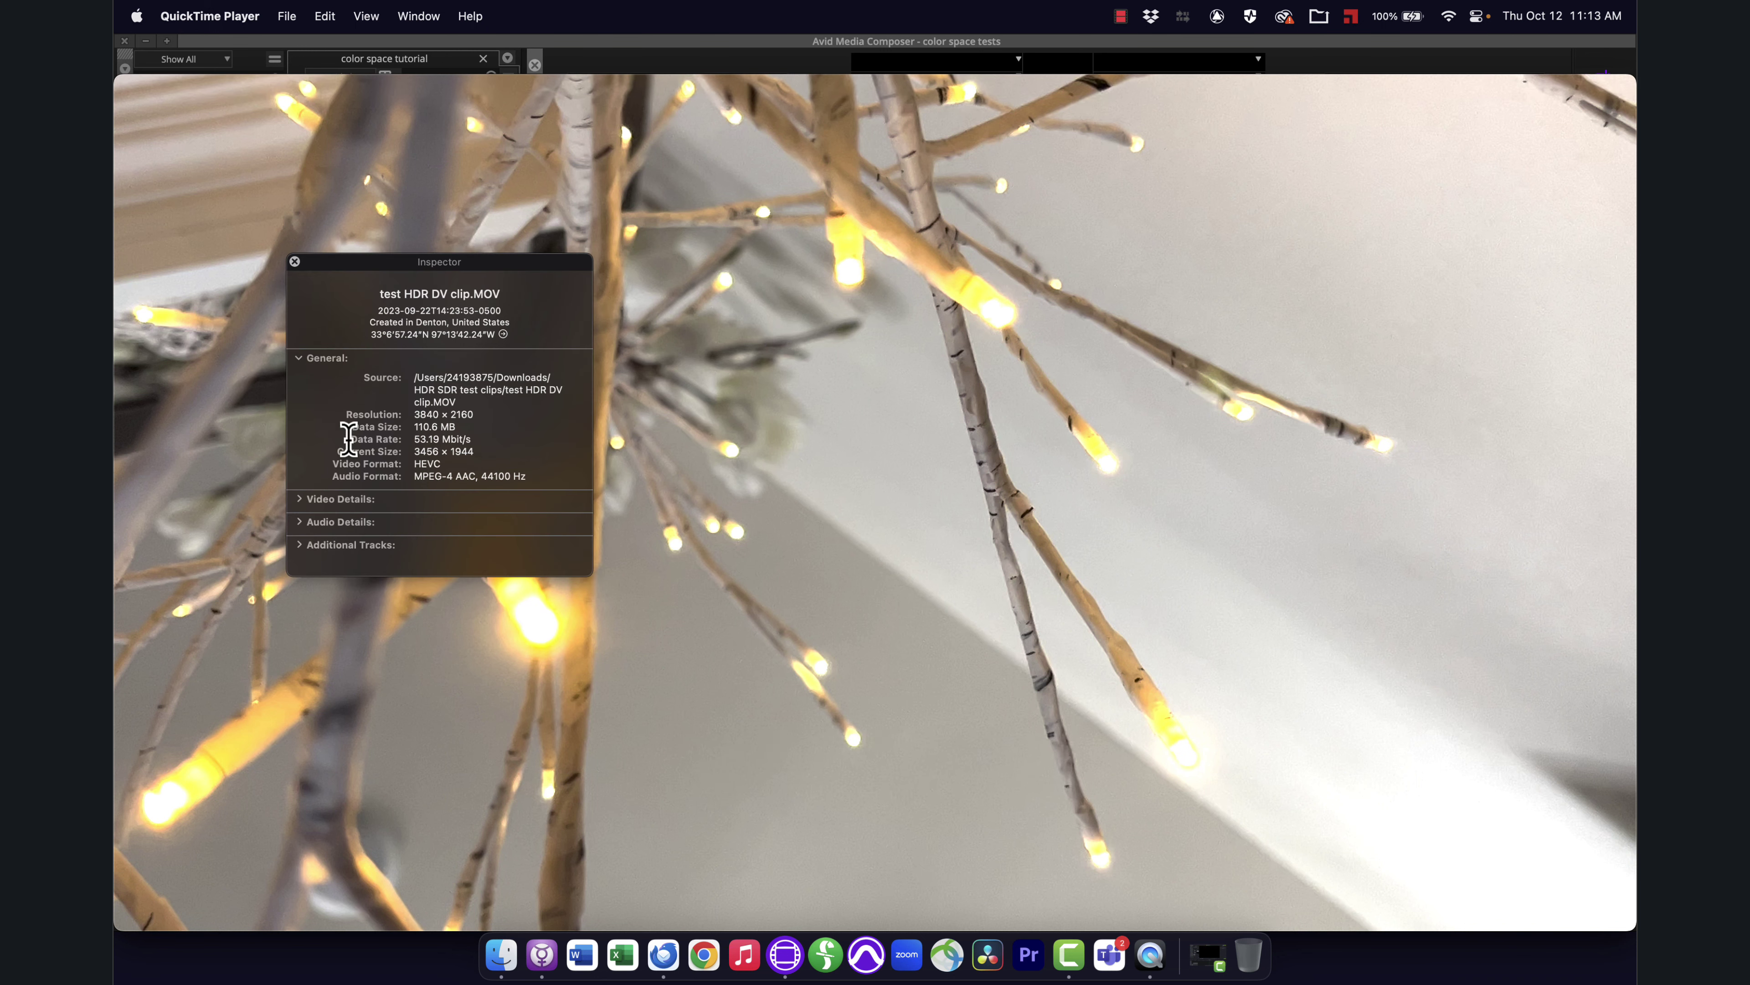
pyautogui.click(301, 502)
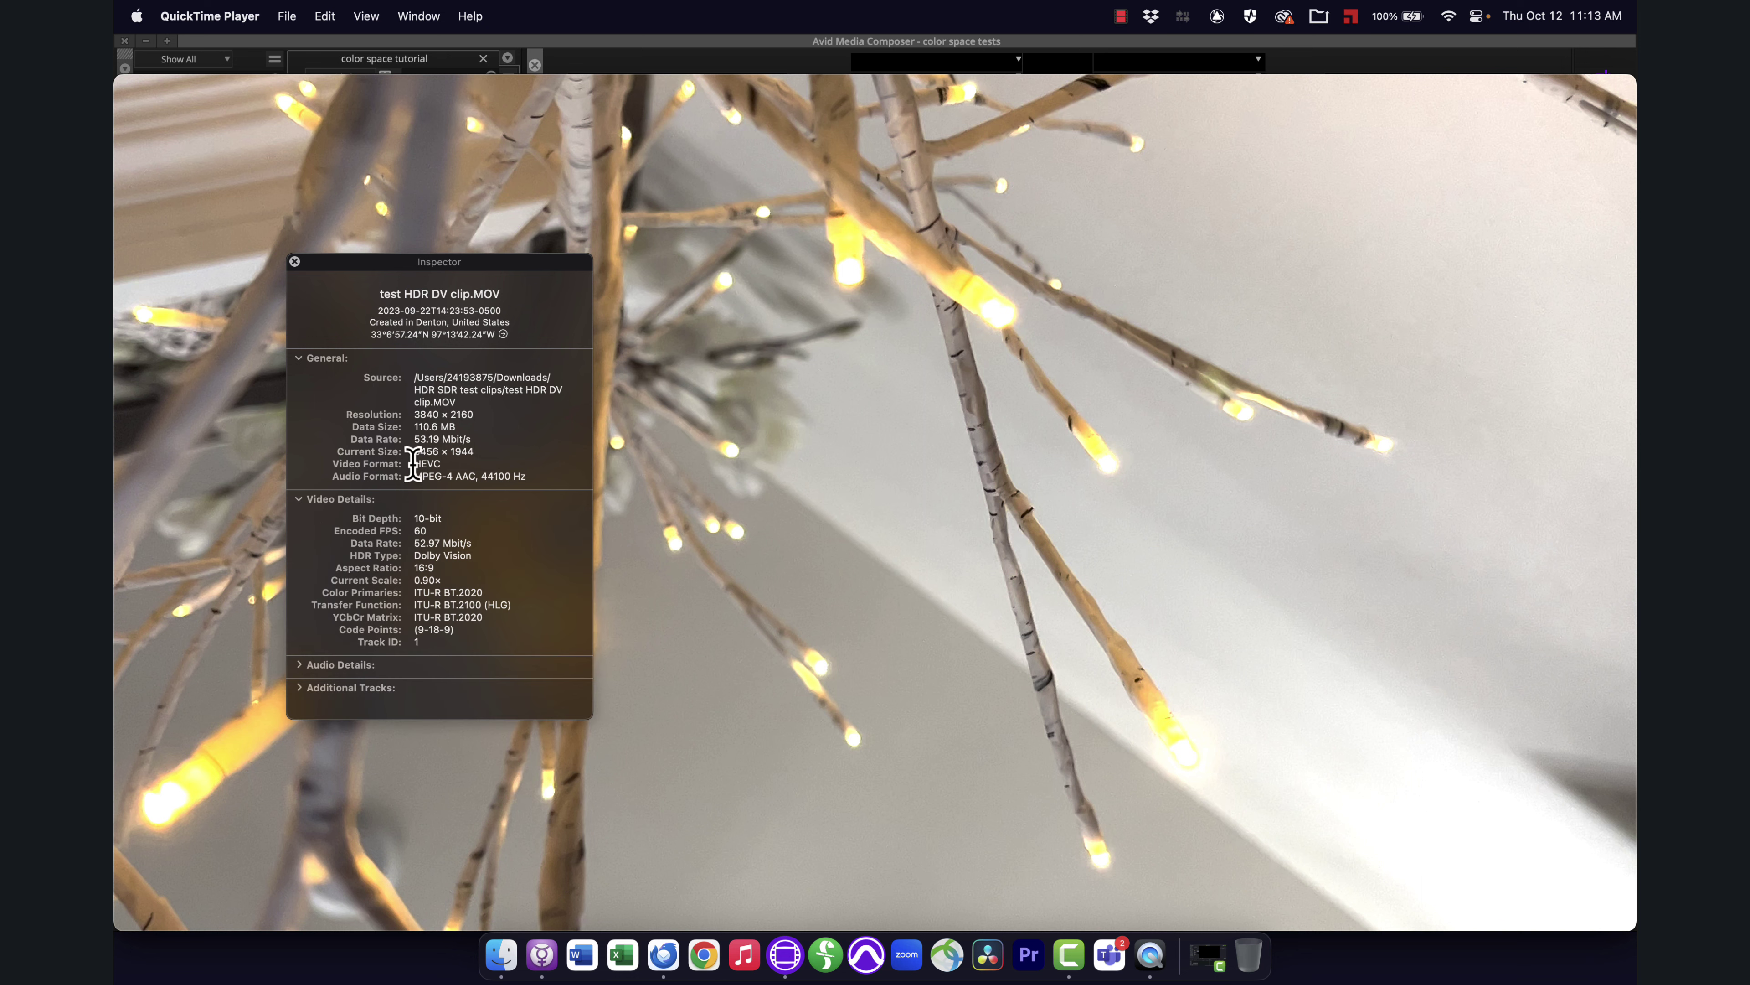
# - Examine the HDR clip's video format, color primaries, transfer function and HDR type, and quit QuickTime Player
pyautogui.moveTo(415, 464); pyautogui.dragTo(439, 466)
pyautogui.moveTo(414, 592); pyautogui.dragTo(482, 597)
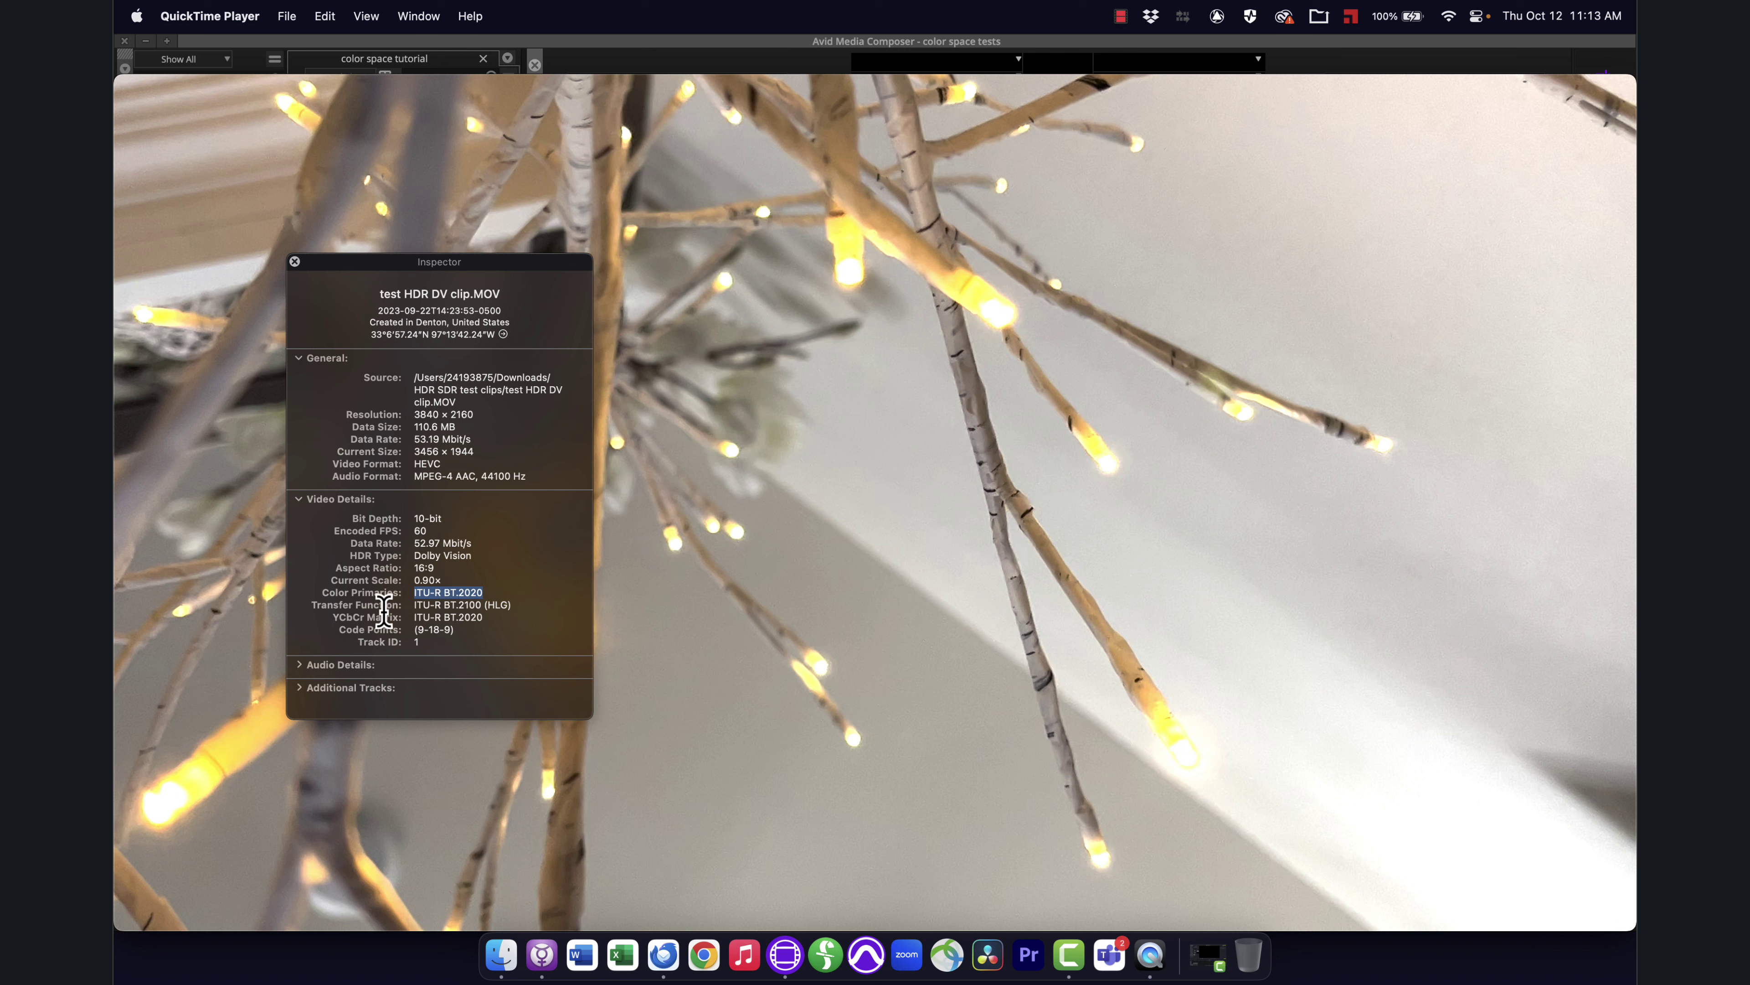
pyautogui.moveTo(444, 605); pyautogui.dragTo(495, 610)
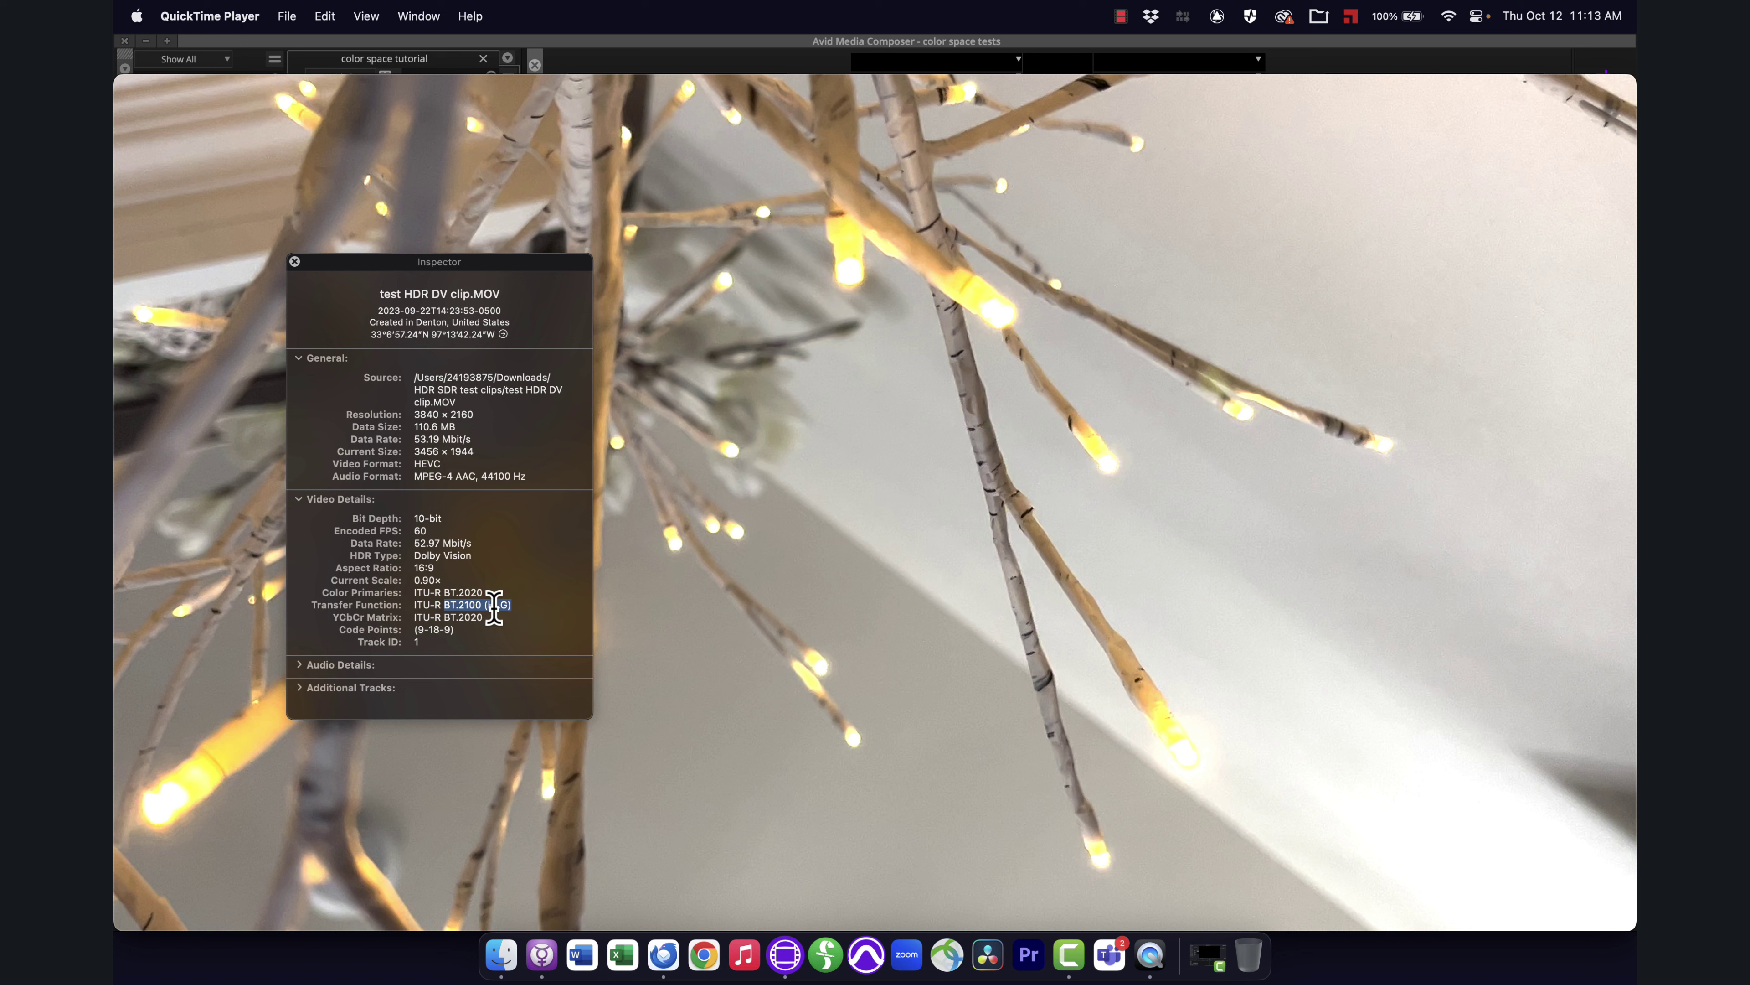
pyautogui.click(441, 588)
pyautogui.moveTo(443, 592); pyautogui.dragTo(491, 590)
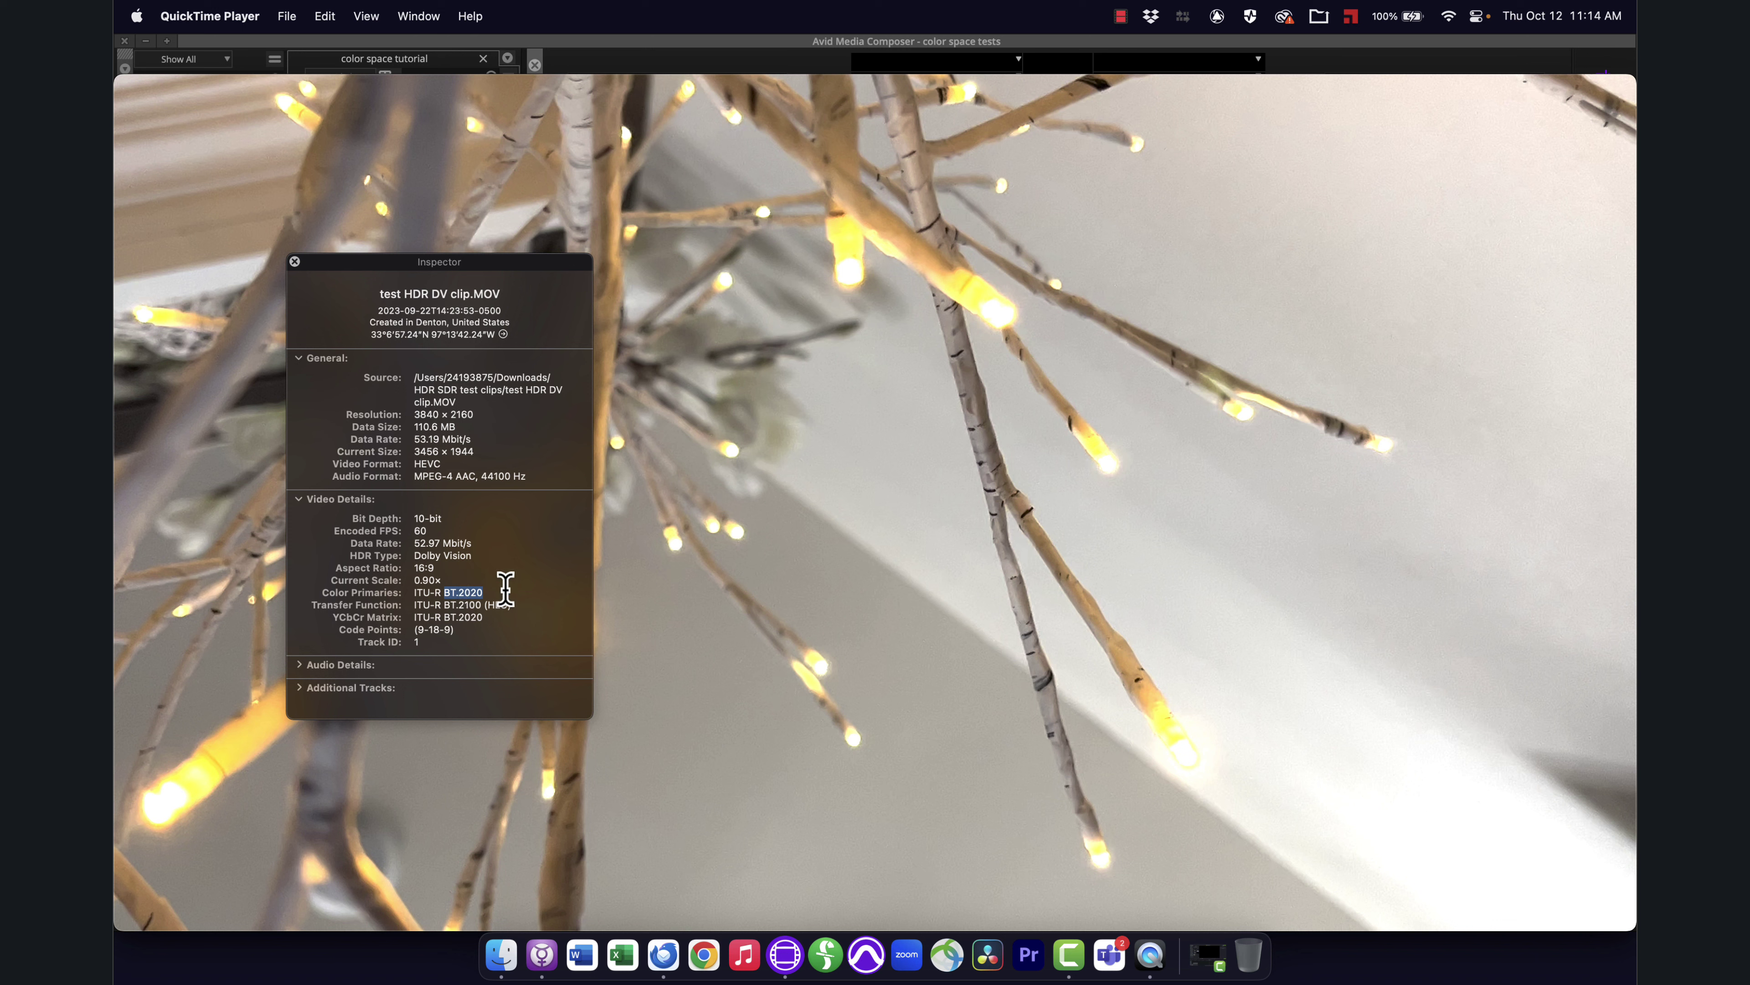
pyautogui.doubleClick(418, 591)
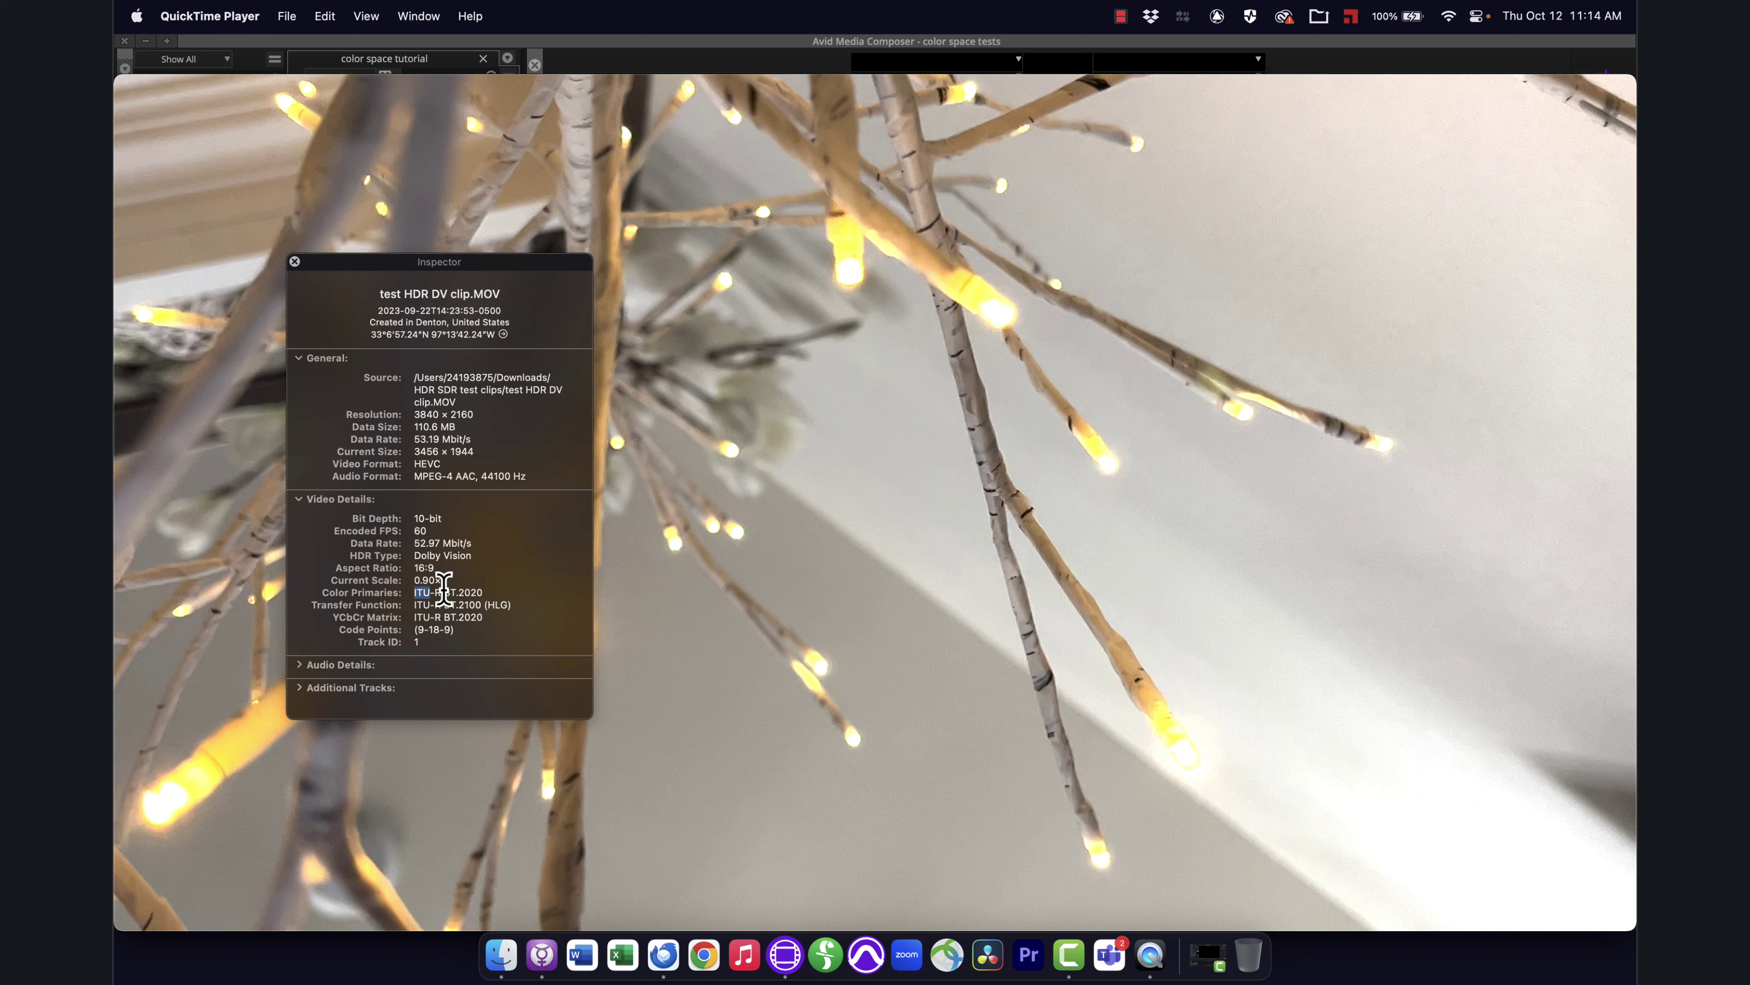
pyautogui.moveTo(444, 592); pyautogui.dragTo(496, 592)
pyautogui.moveTo(444, 604); pyautogui.dragTo(541, 605)
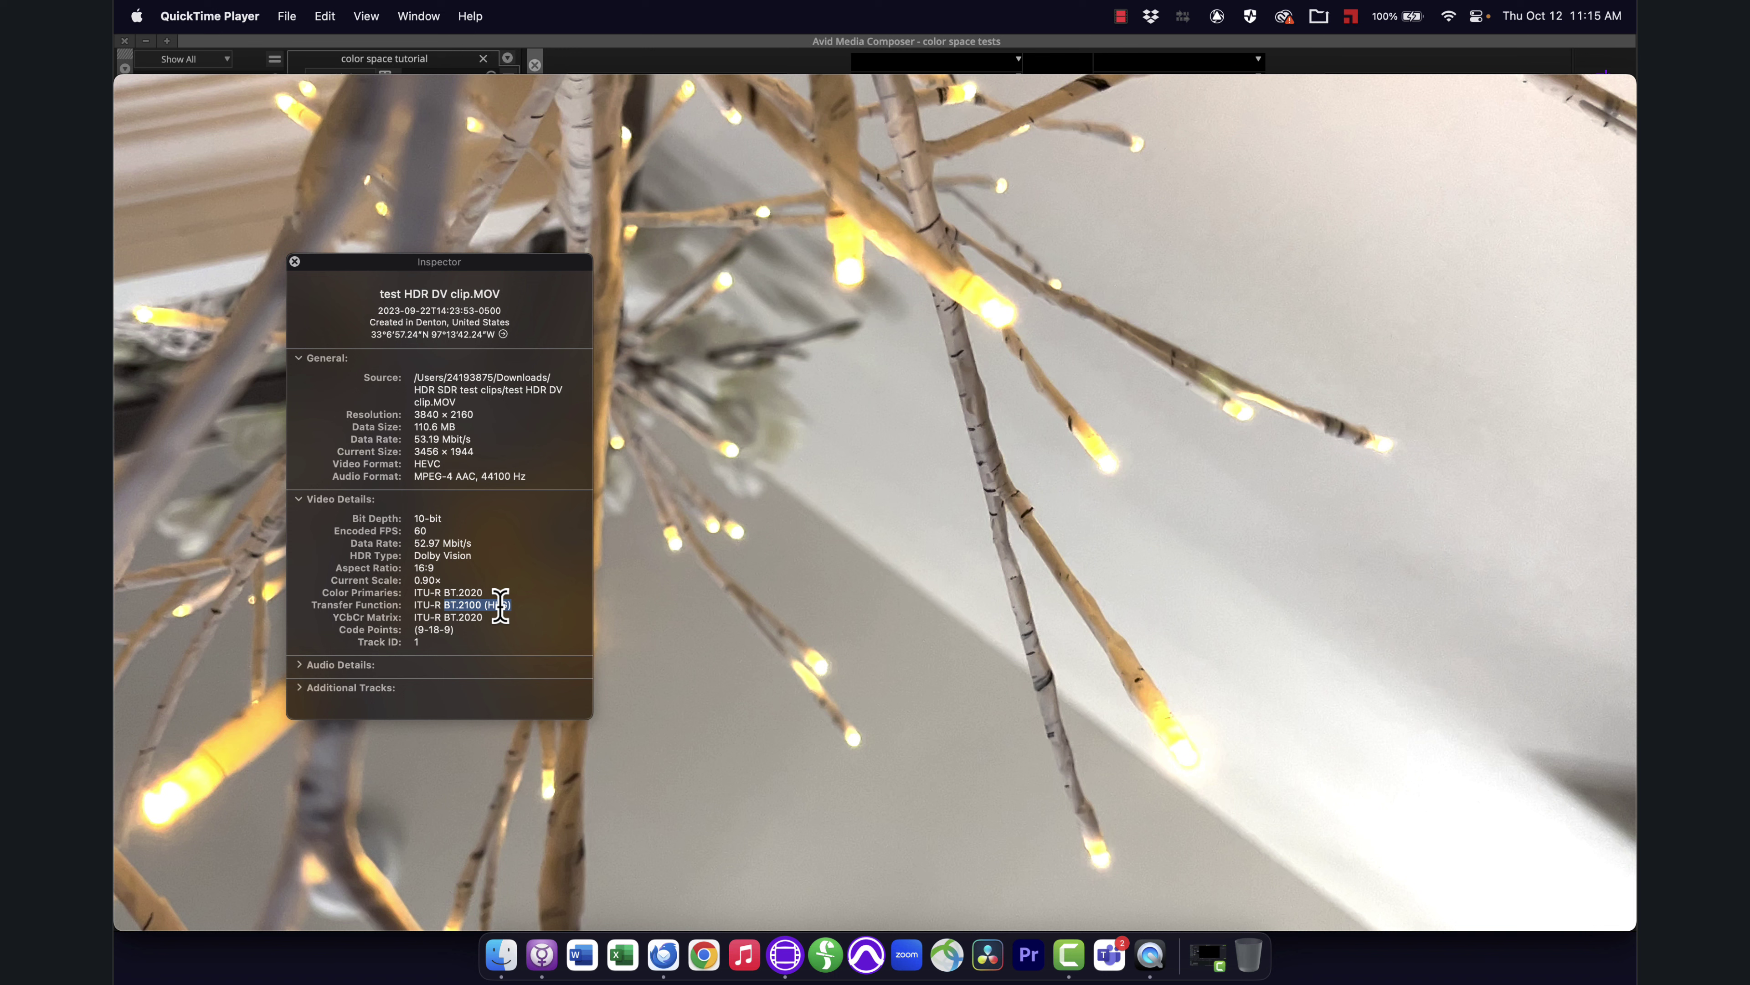
pyautogui.moveTo(414, 555); pyautogui.dragTo(478, 554)
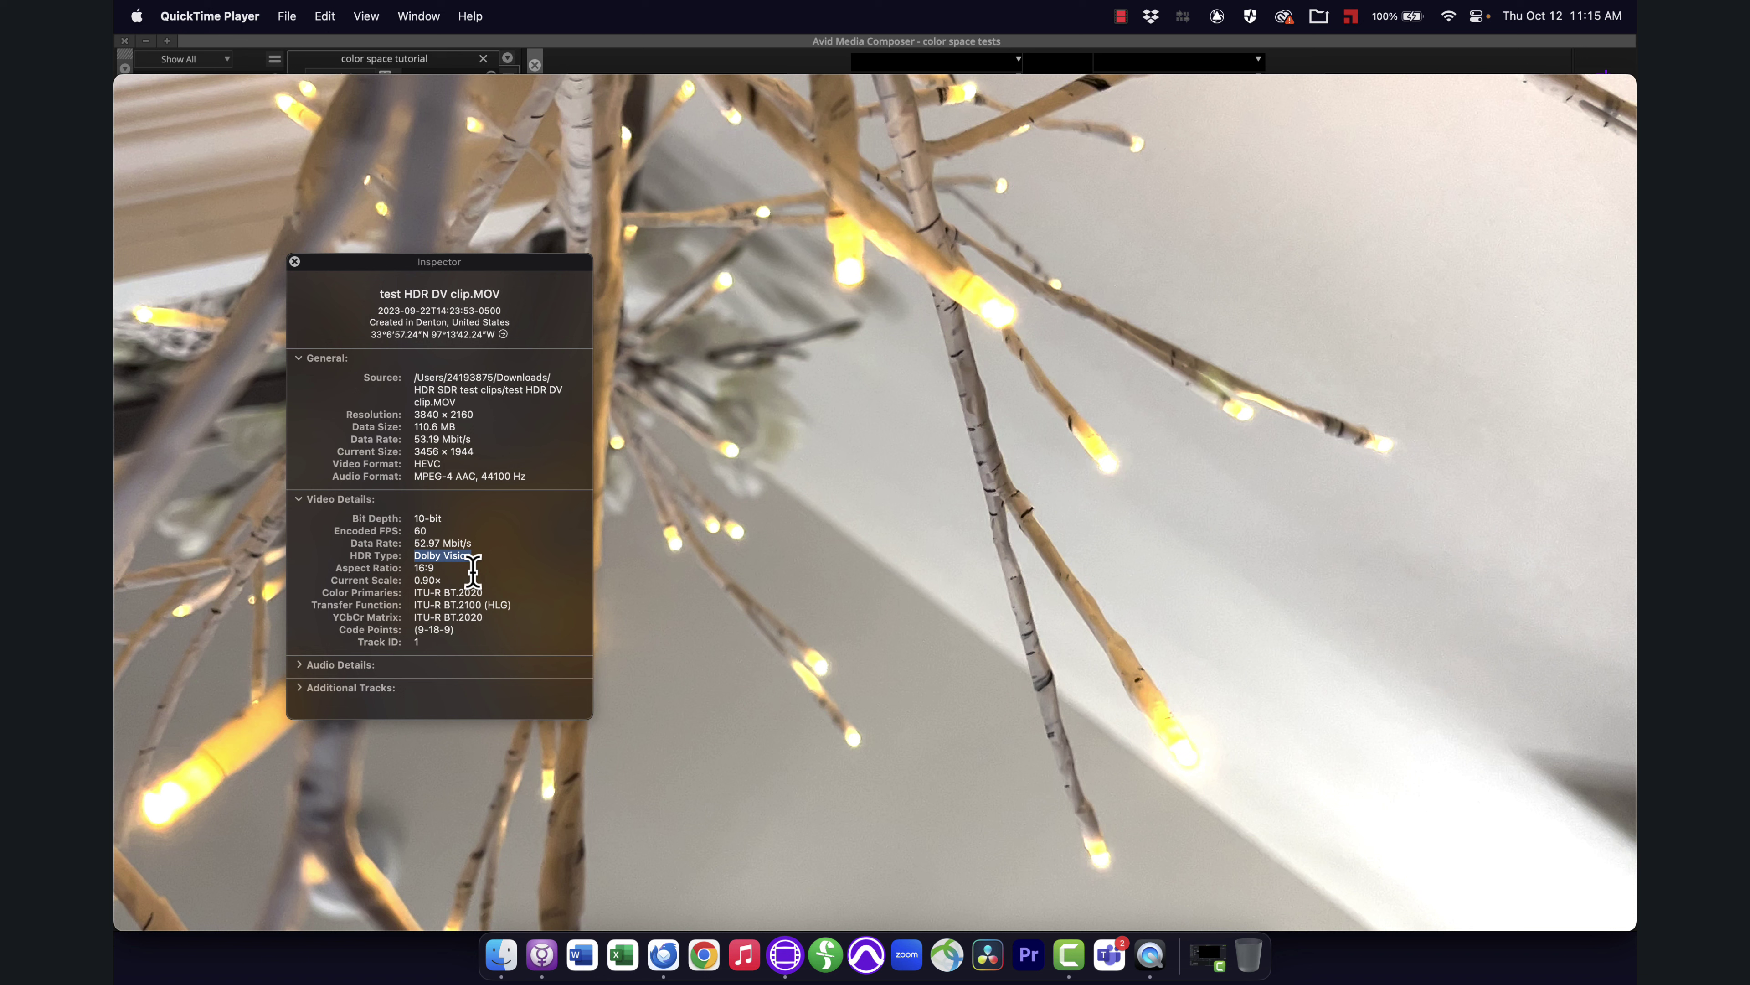
pyautogui.moveTo(473, 569); pyautogui.dragTo(482, 563)
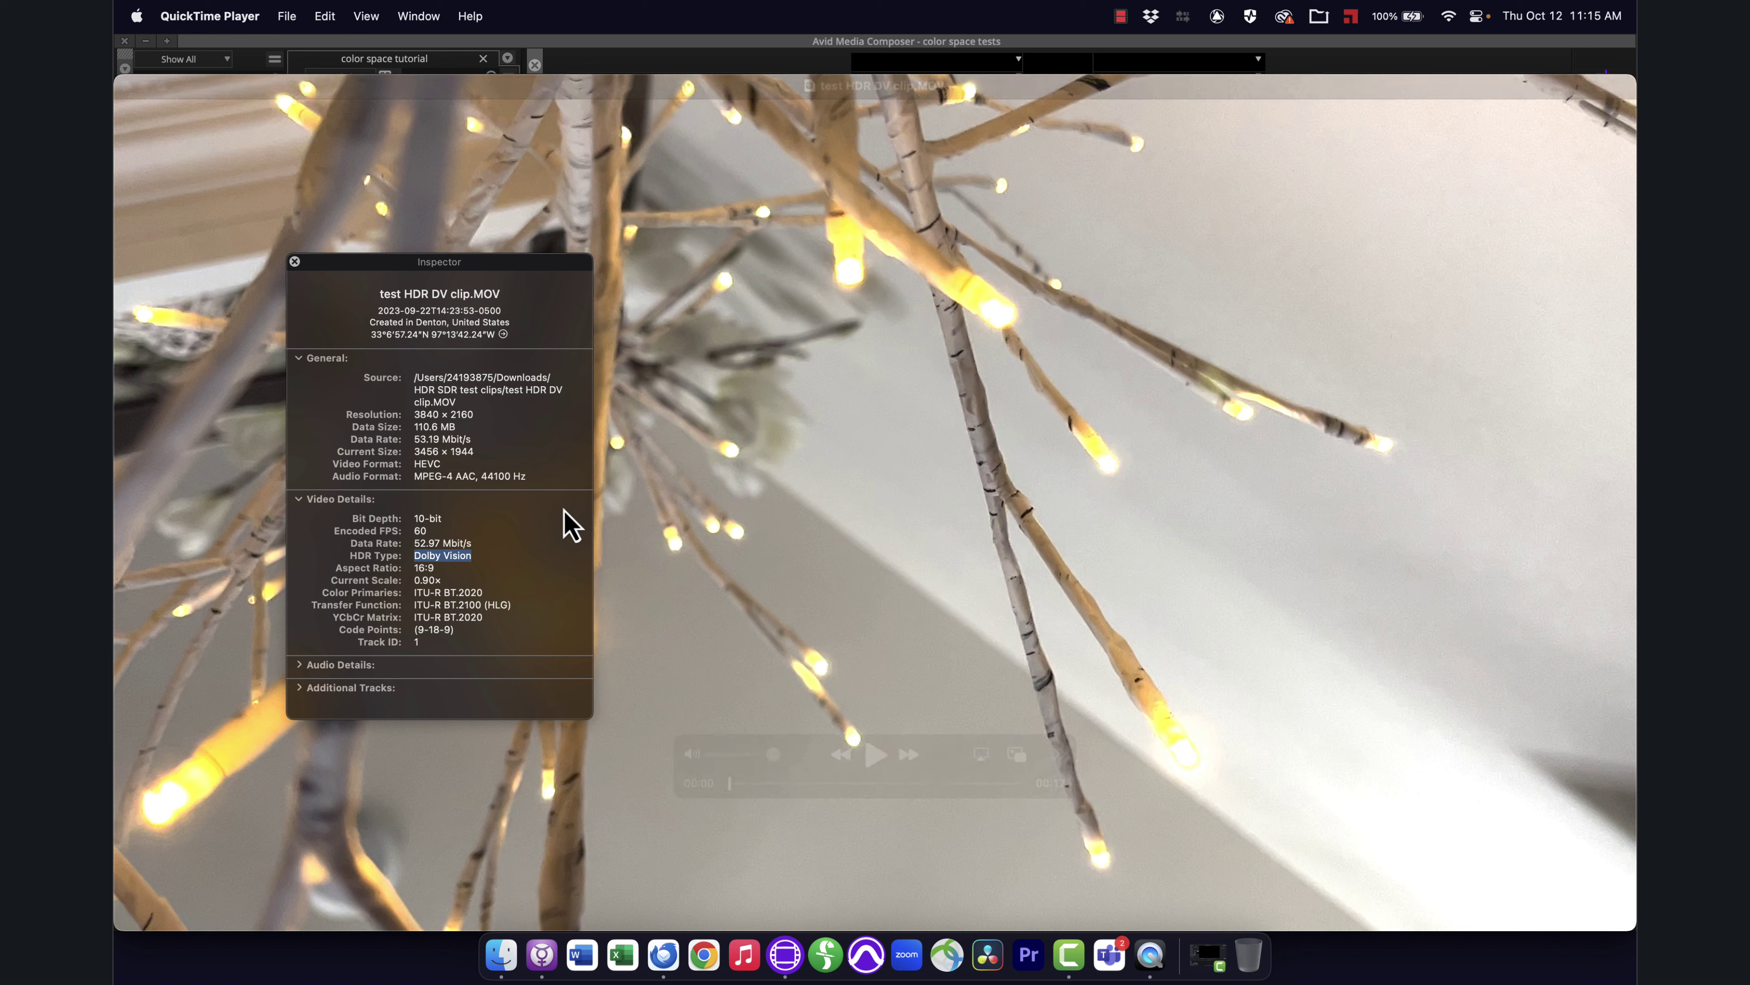
pyautogui.click(295, 263)
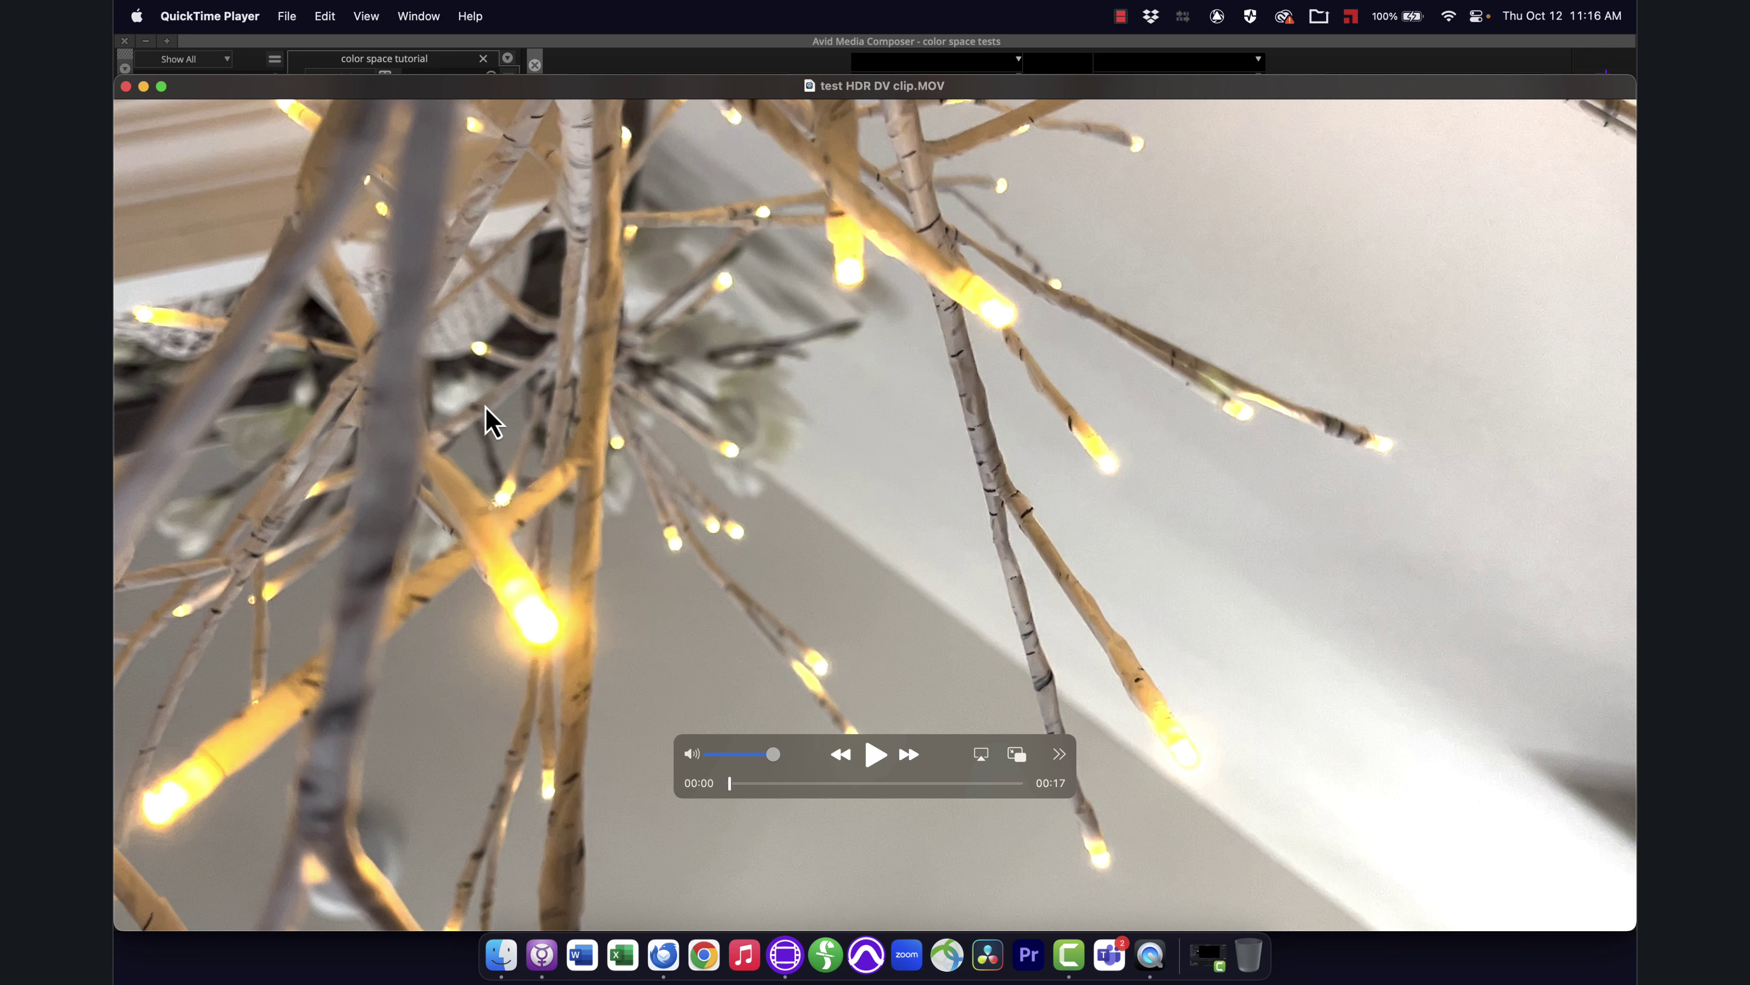
pyautogui.press('super+q')
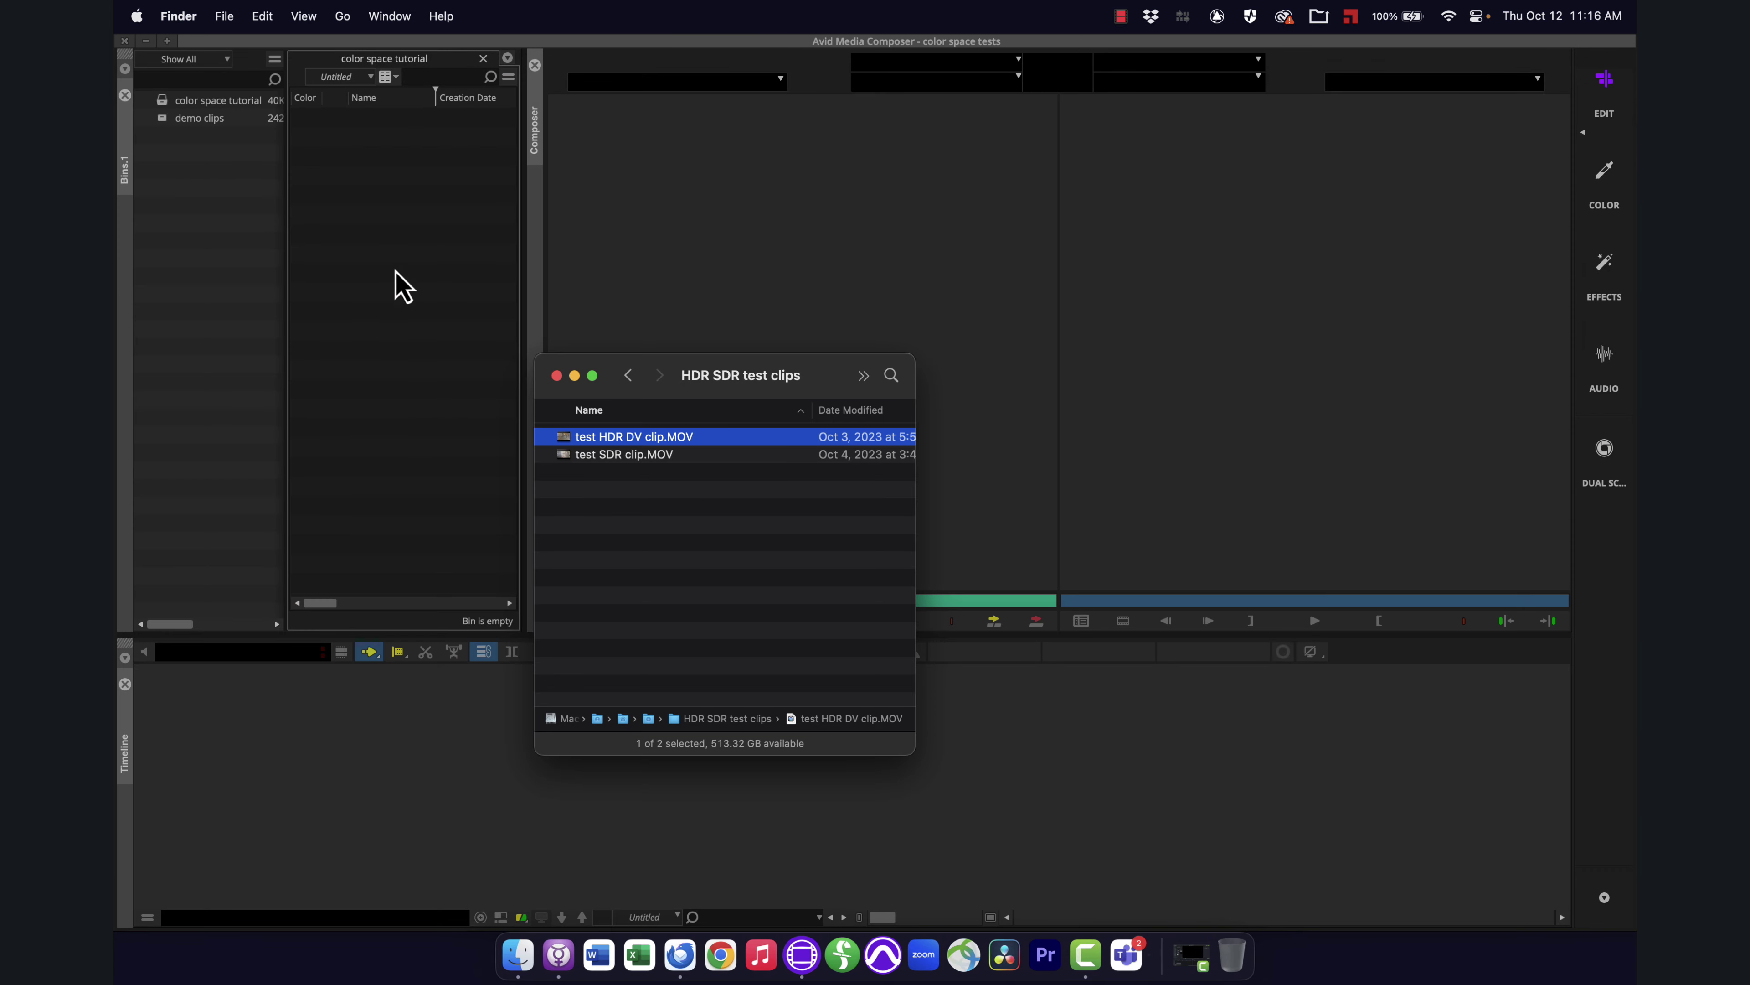
# - Open test SDR clip.MOV in QuickTime Player, examine its color primaries in the inspector's video details, and quit the player
pyautogui.doubleClick(565, 455)
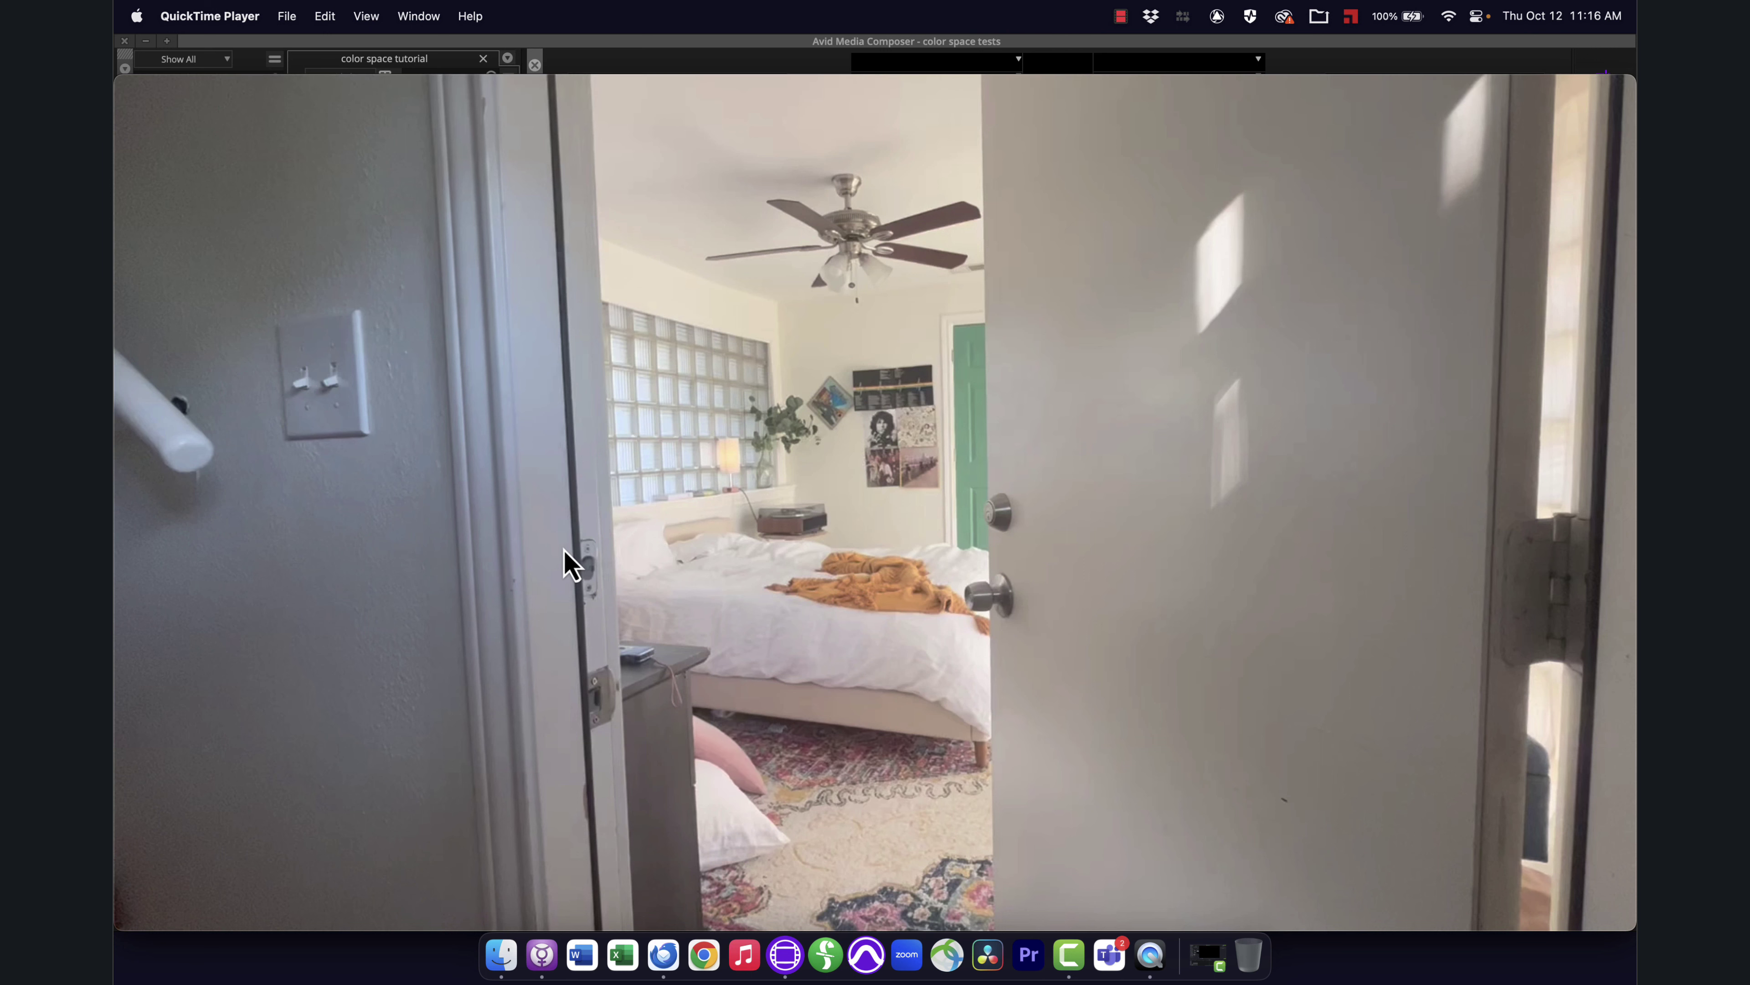
pyautogui.moveTo(512, 532)
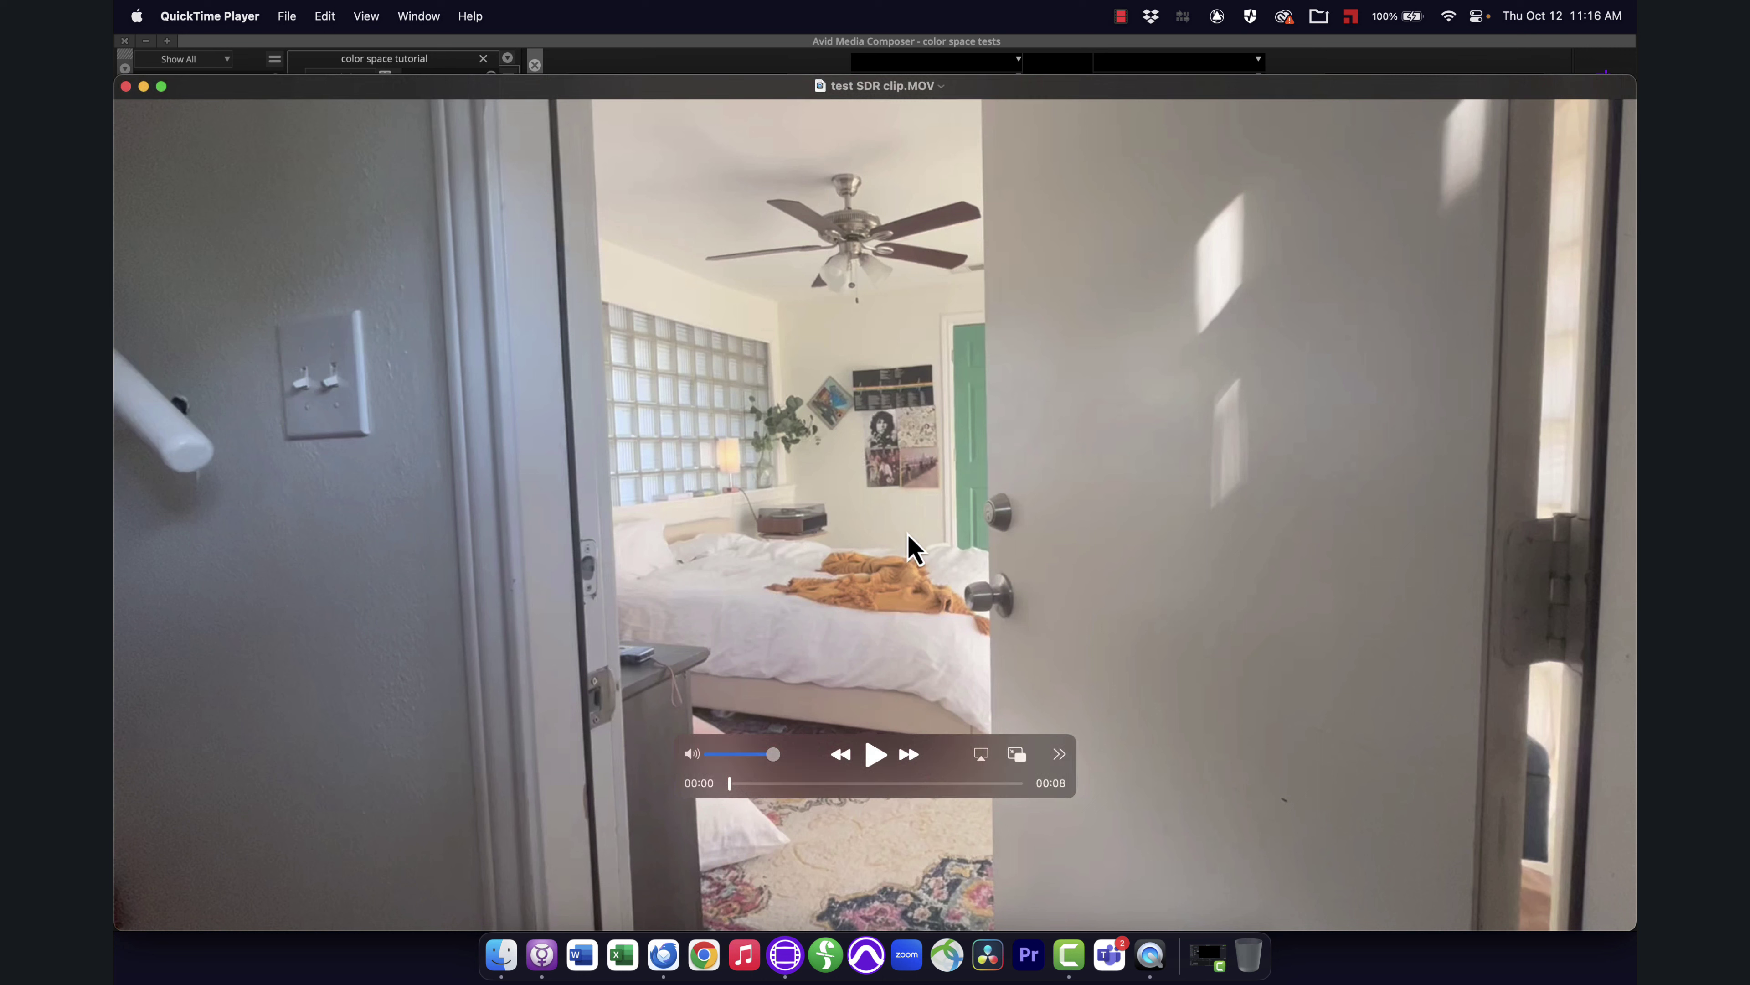
pyautogui.press('super+i')
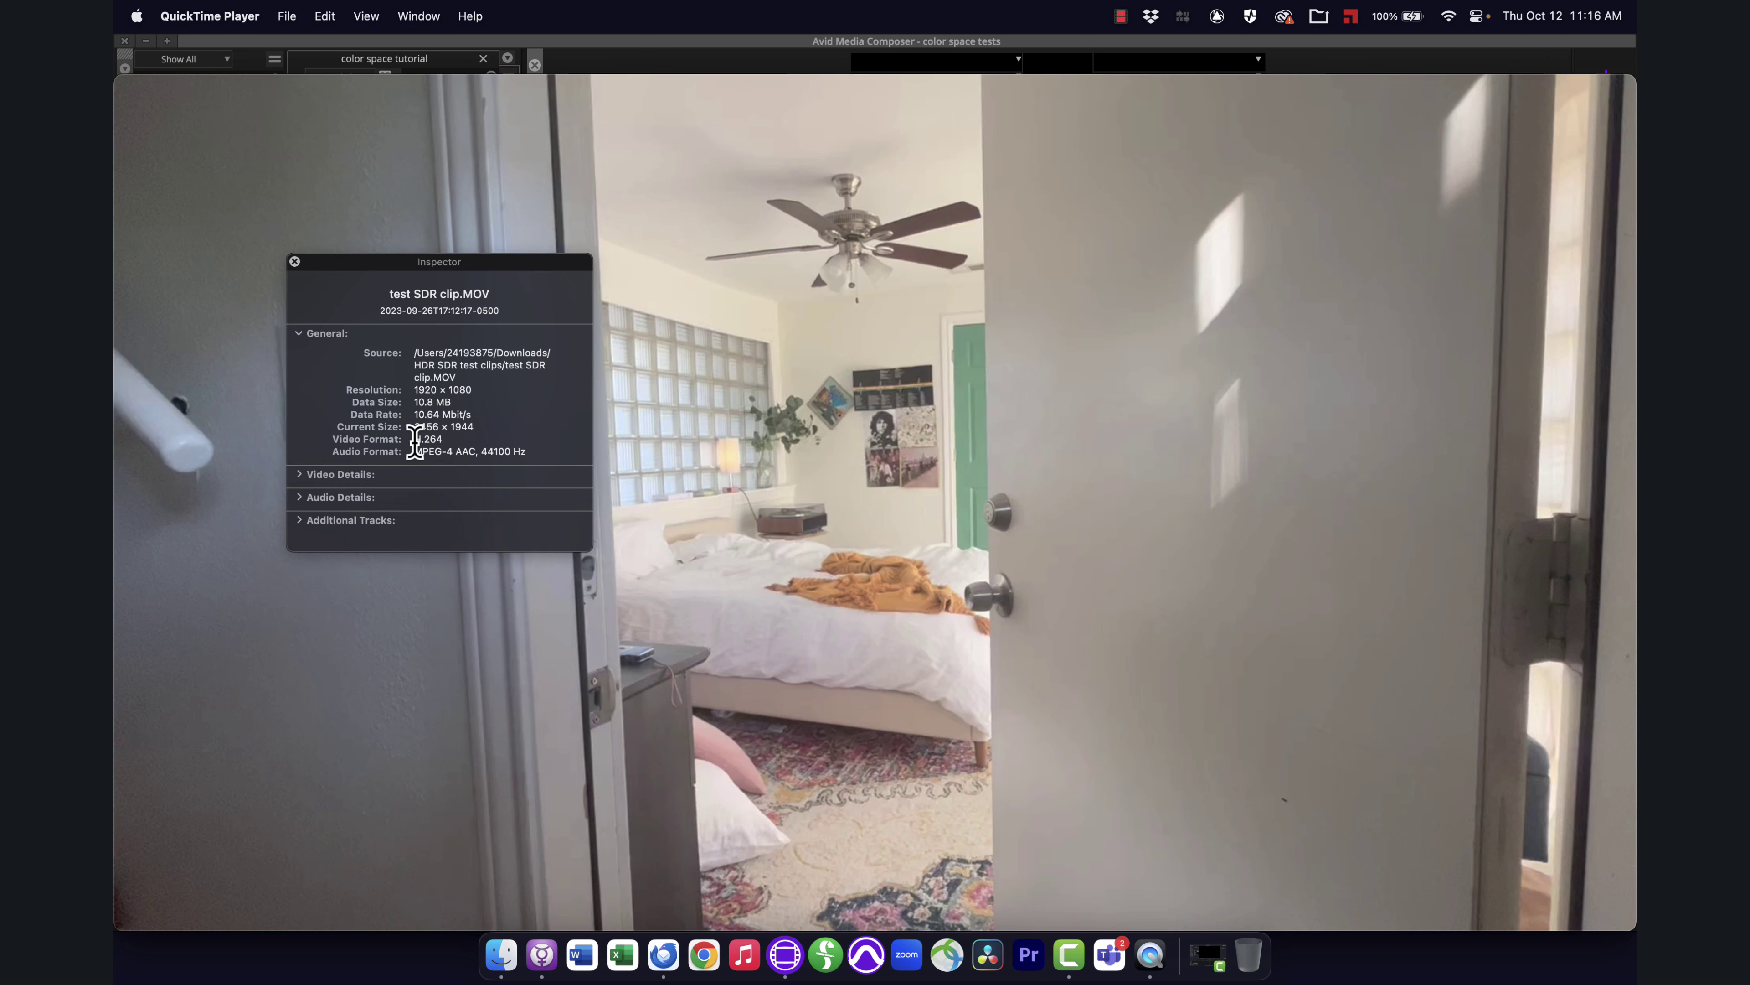
pyautogui.click(299, 474)
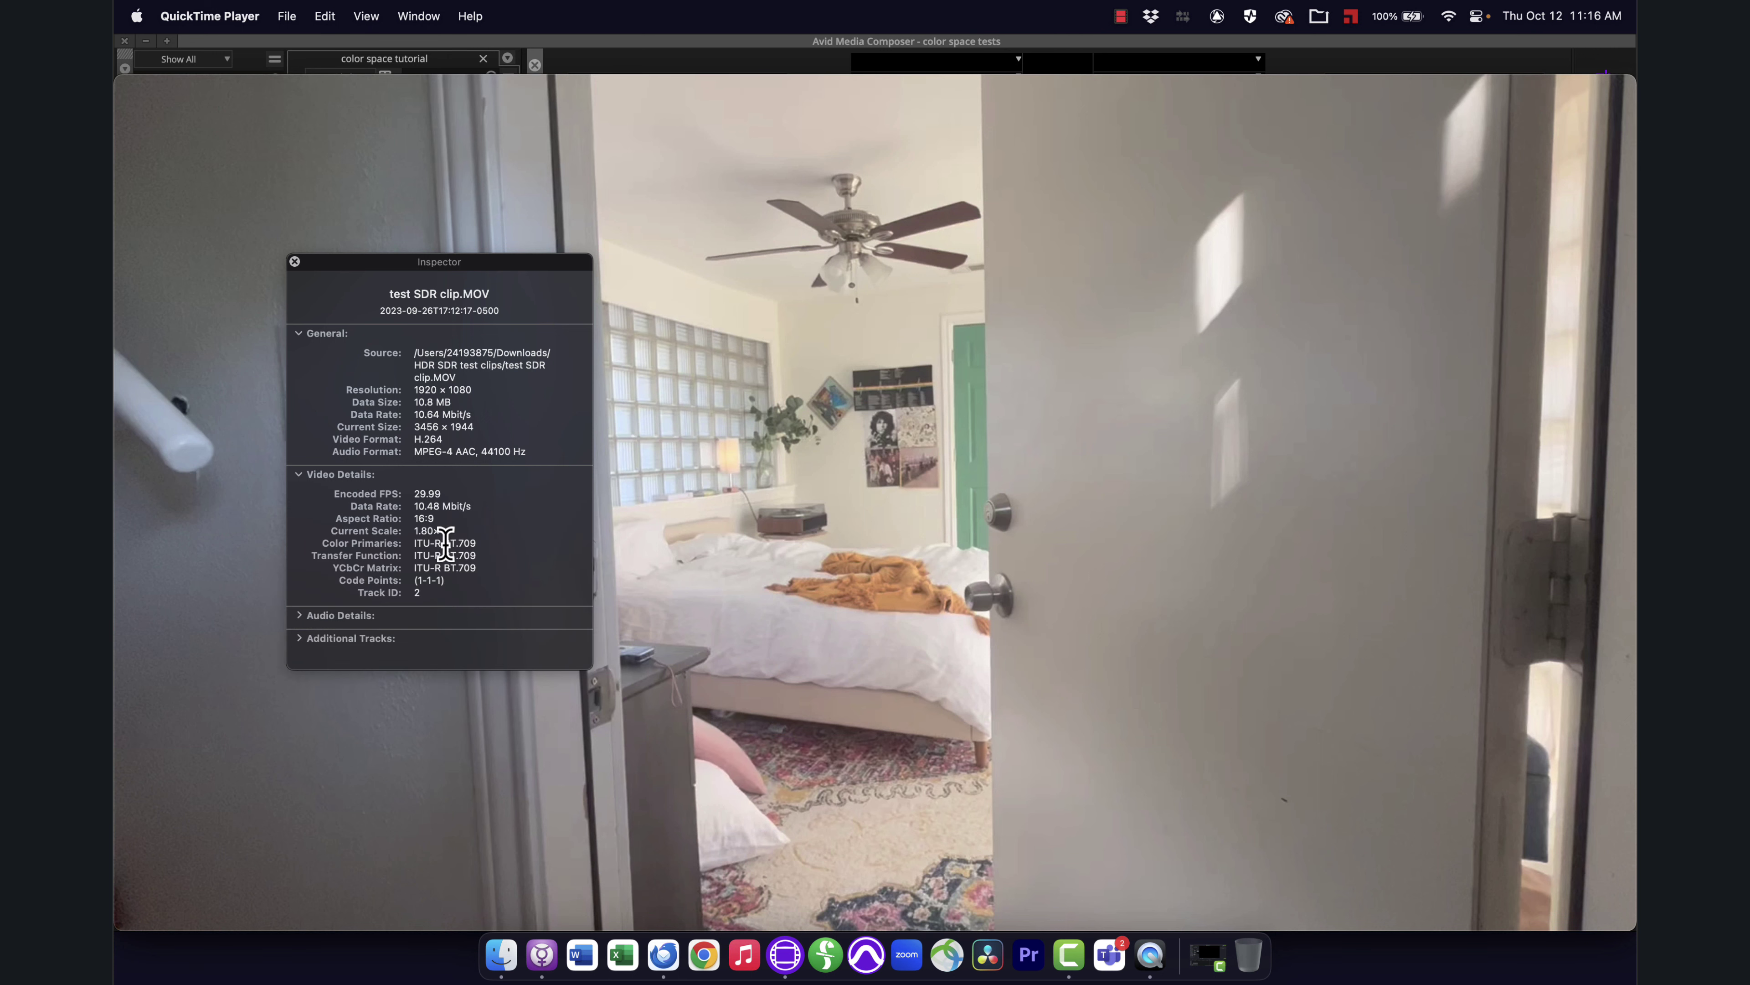
pyautogui.moveTo(446, 545); pyautogui.dragTo(477, 545)
pyautogui.moveTo(993, 477)
pyautogui.press('super+q')
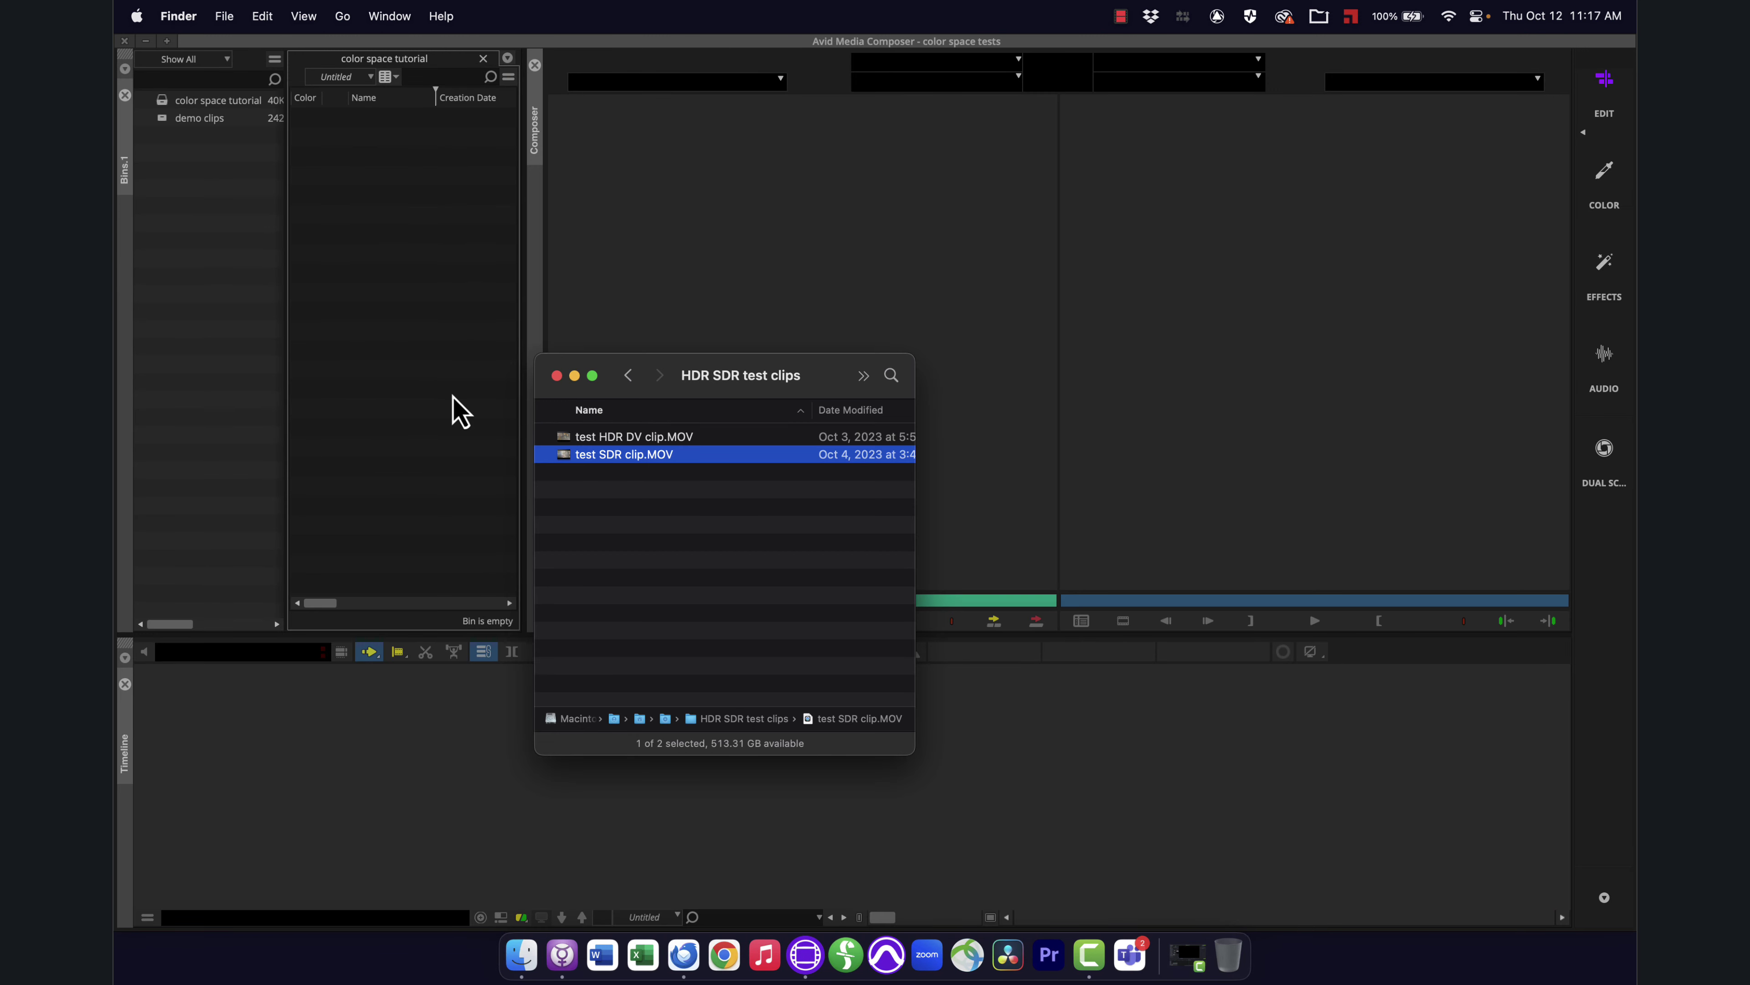
# - Switch to Avid Media Composer, review the available color spaces in the project's format settings, and close the settings
pyautogui.click(366, 100)
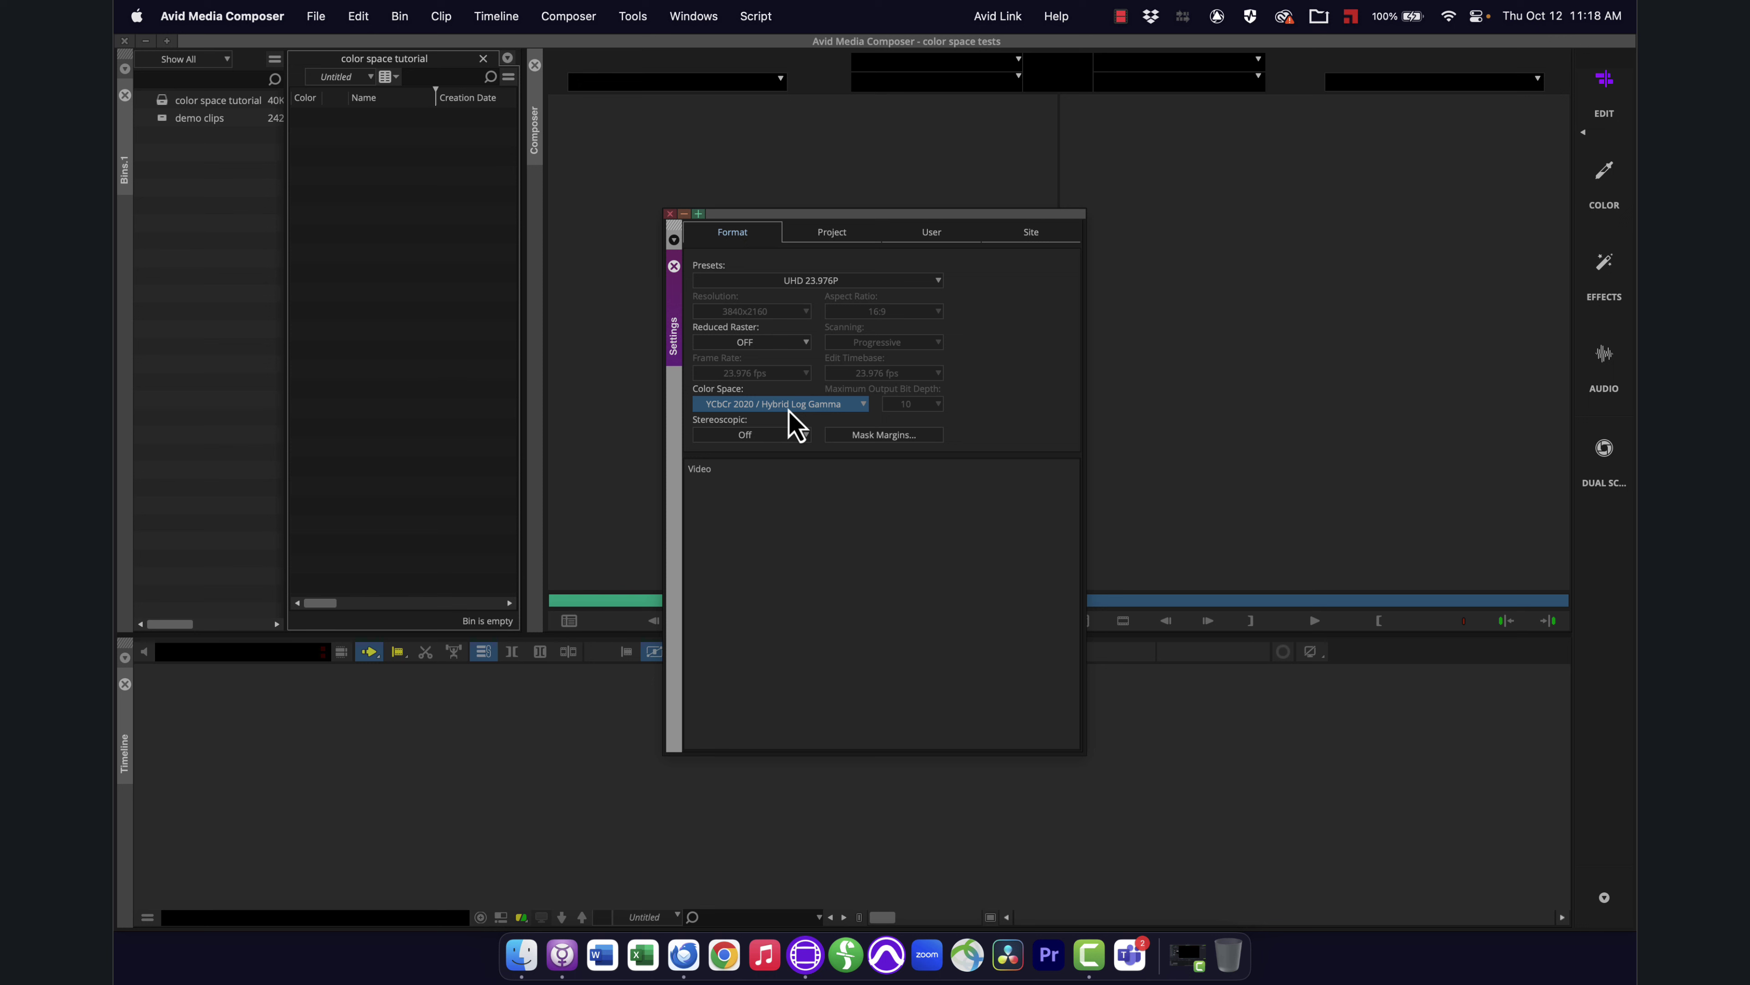
pyautogui.click(725, 406)
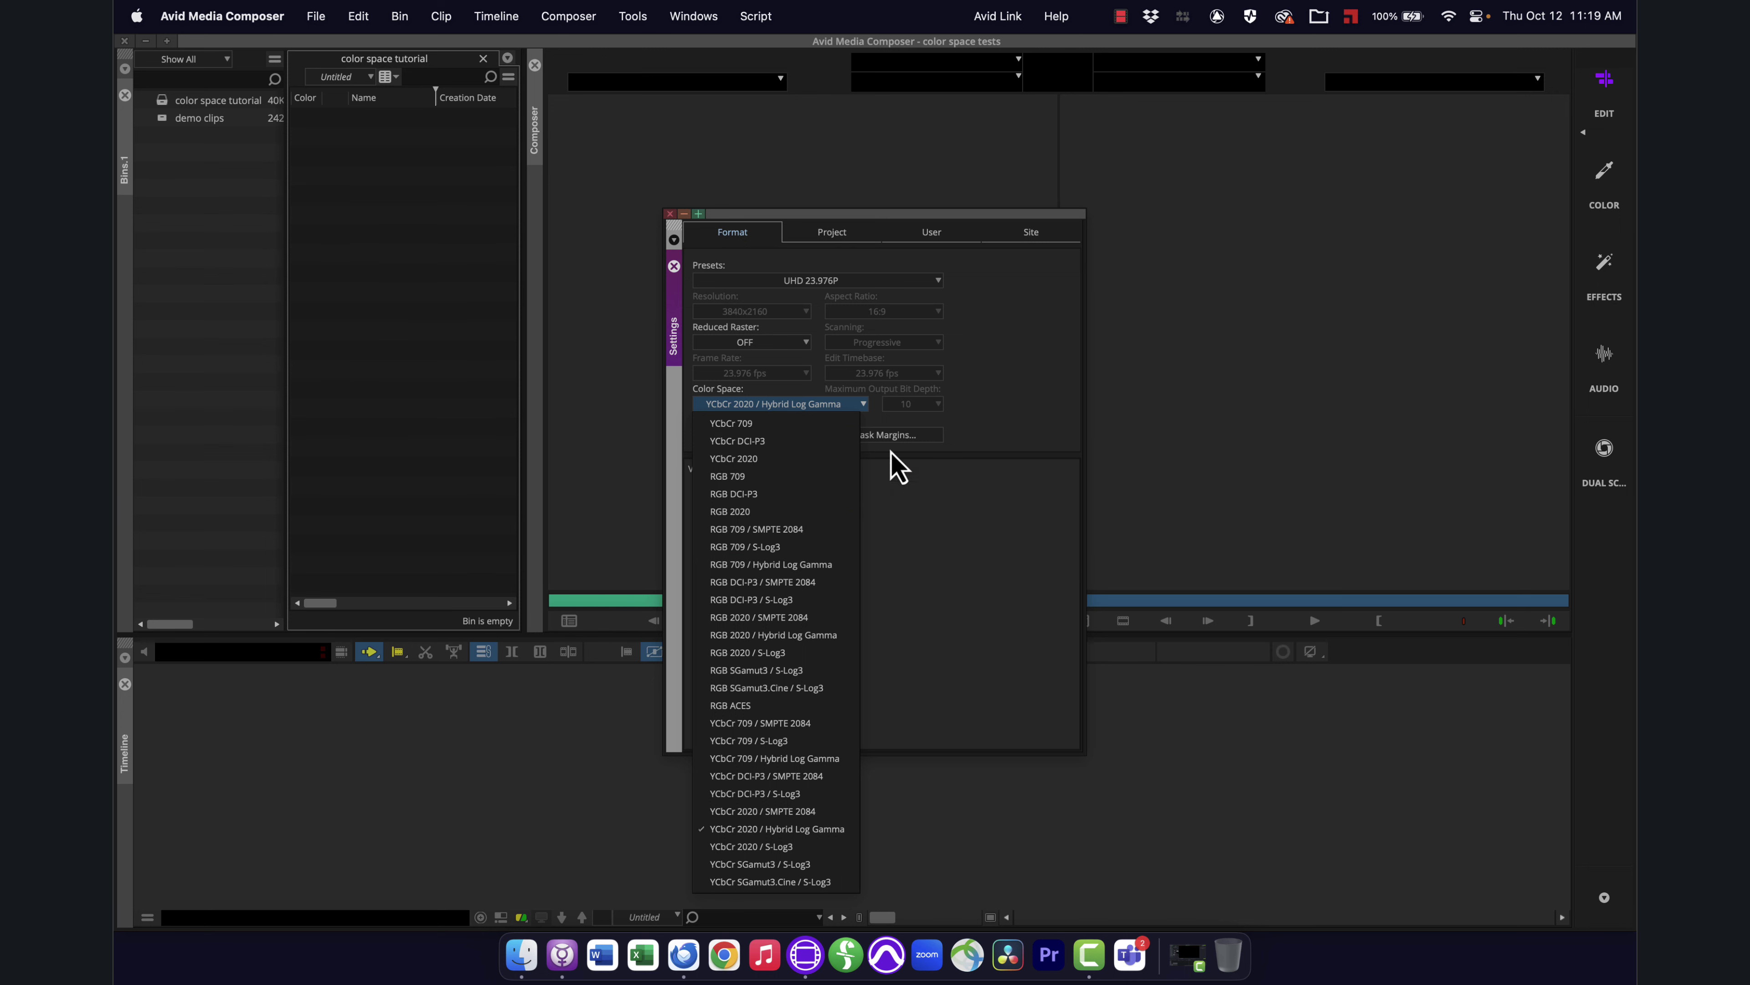
pyautogui.click(920, 524)
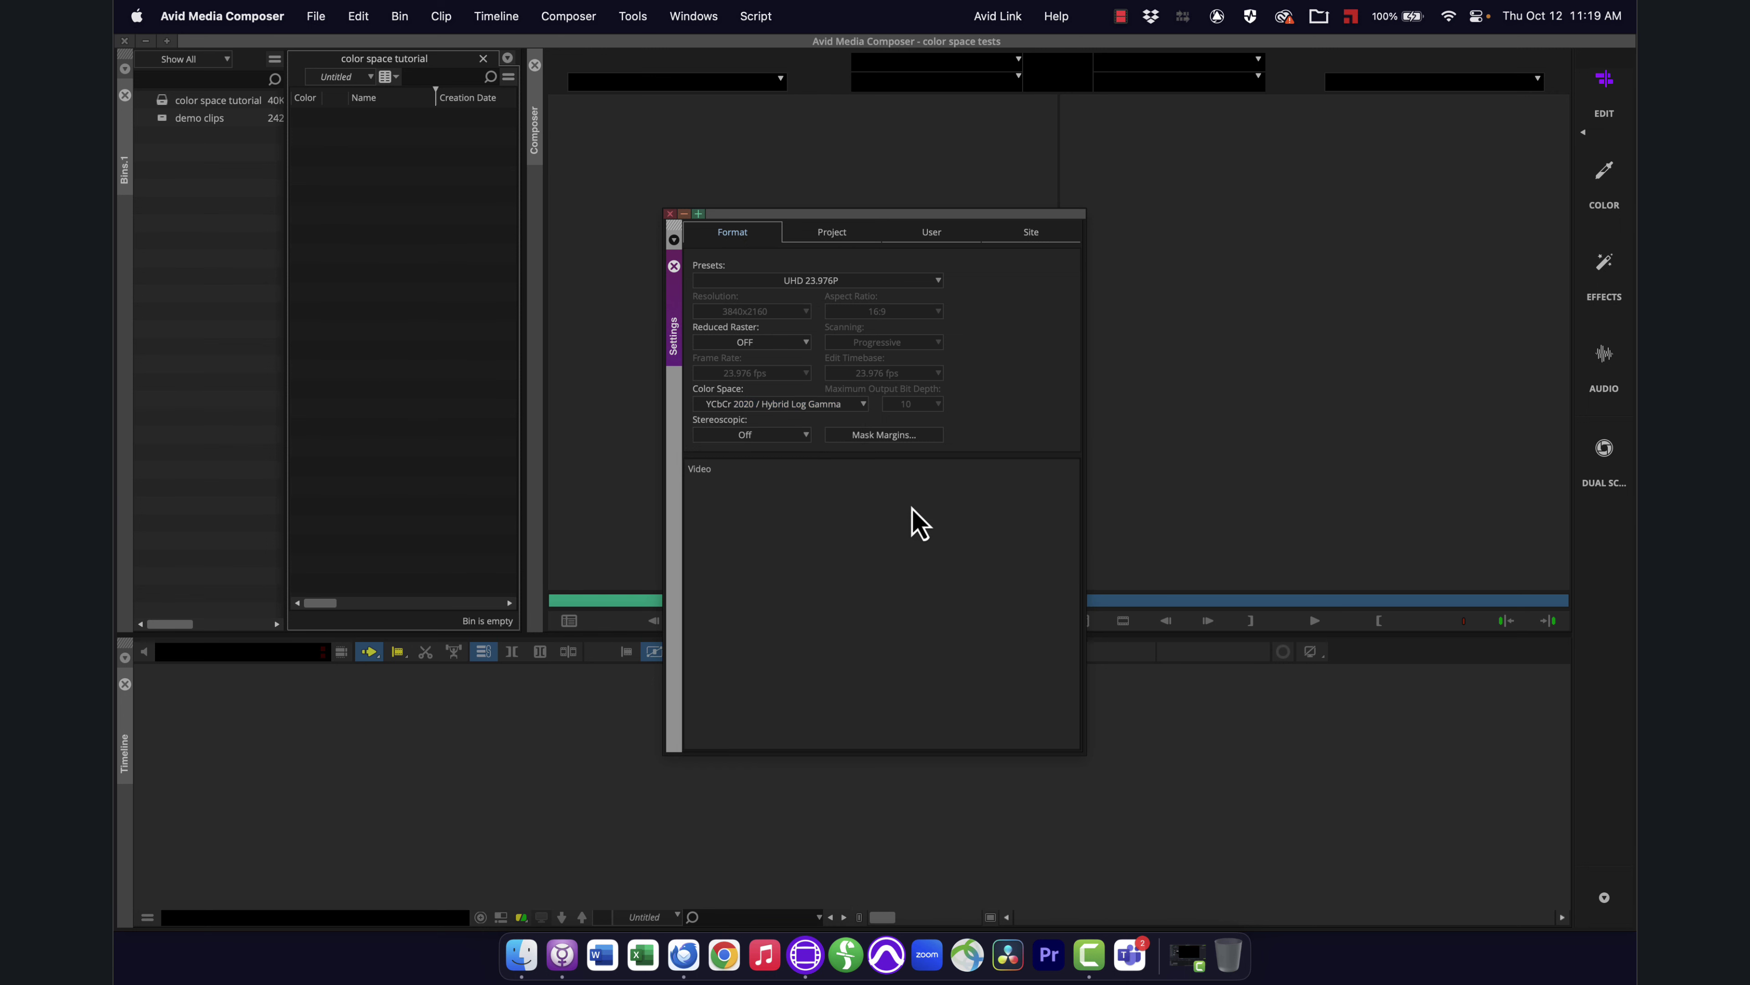
pyautogui.click(683, 214)
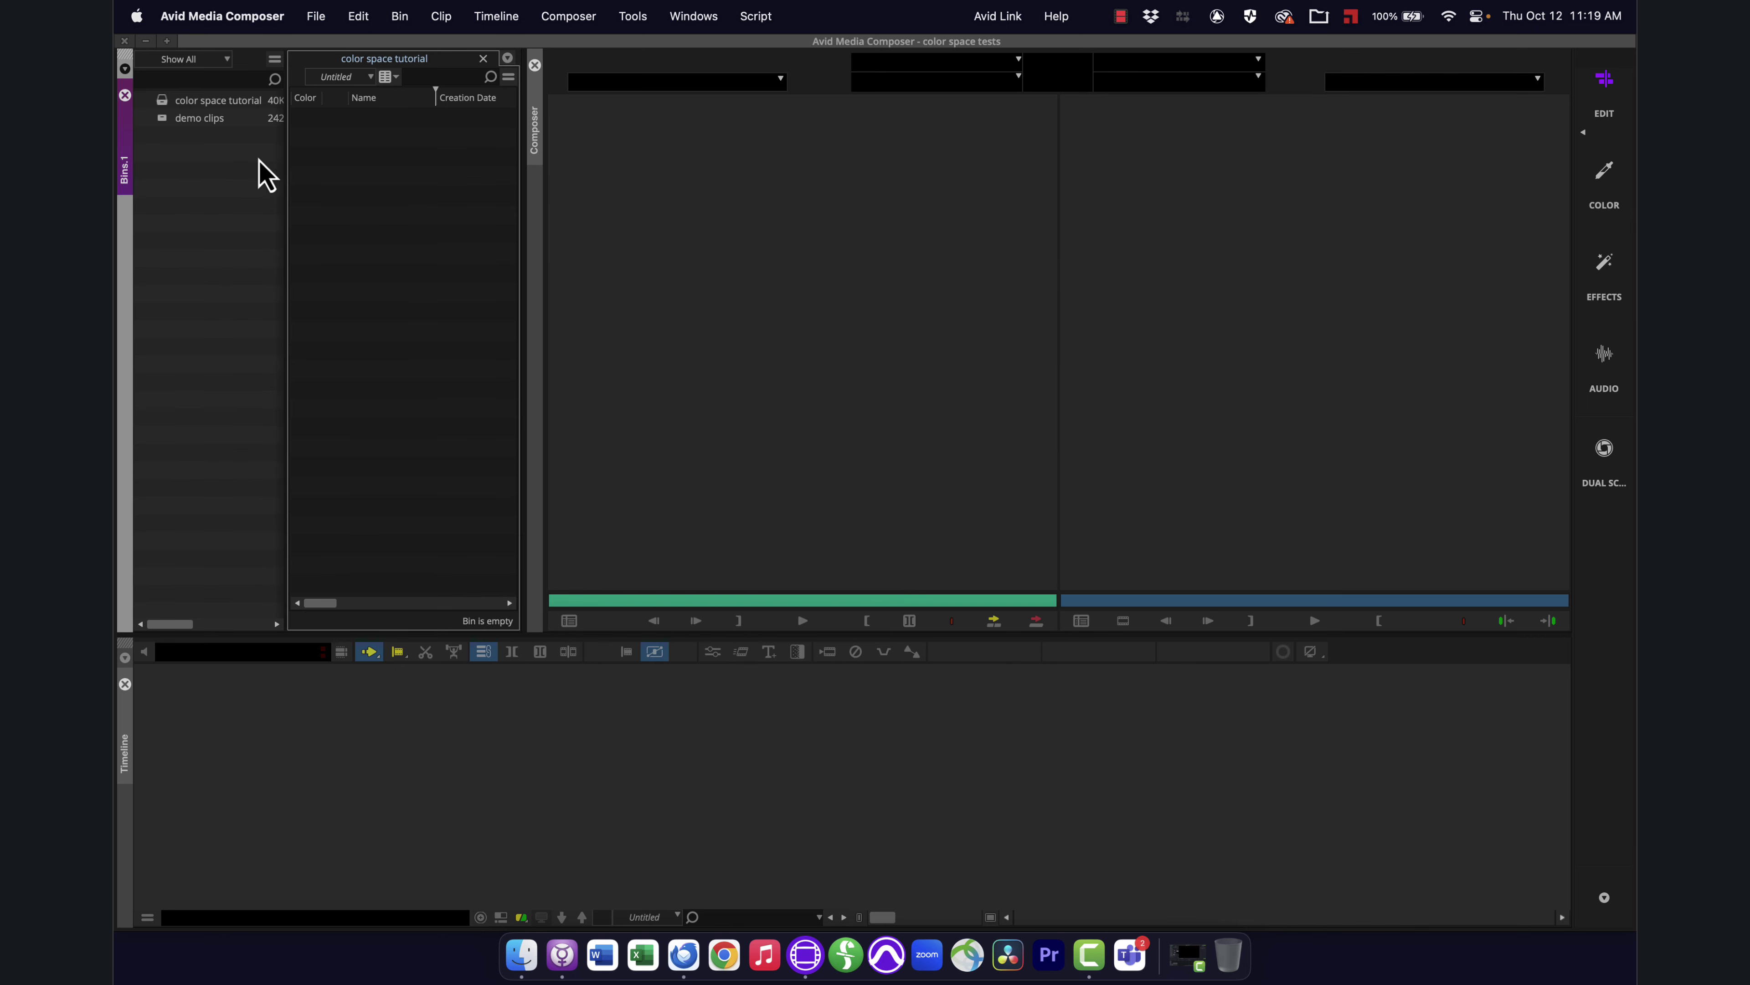
# - Link test HDR DV clip.MOV and test SDR clip.MOV into the color space tutorial bin through the Source Browser
pyautogui.rightClick(354, 188)
pyautogui.moveTo(455, 214)
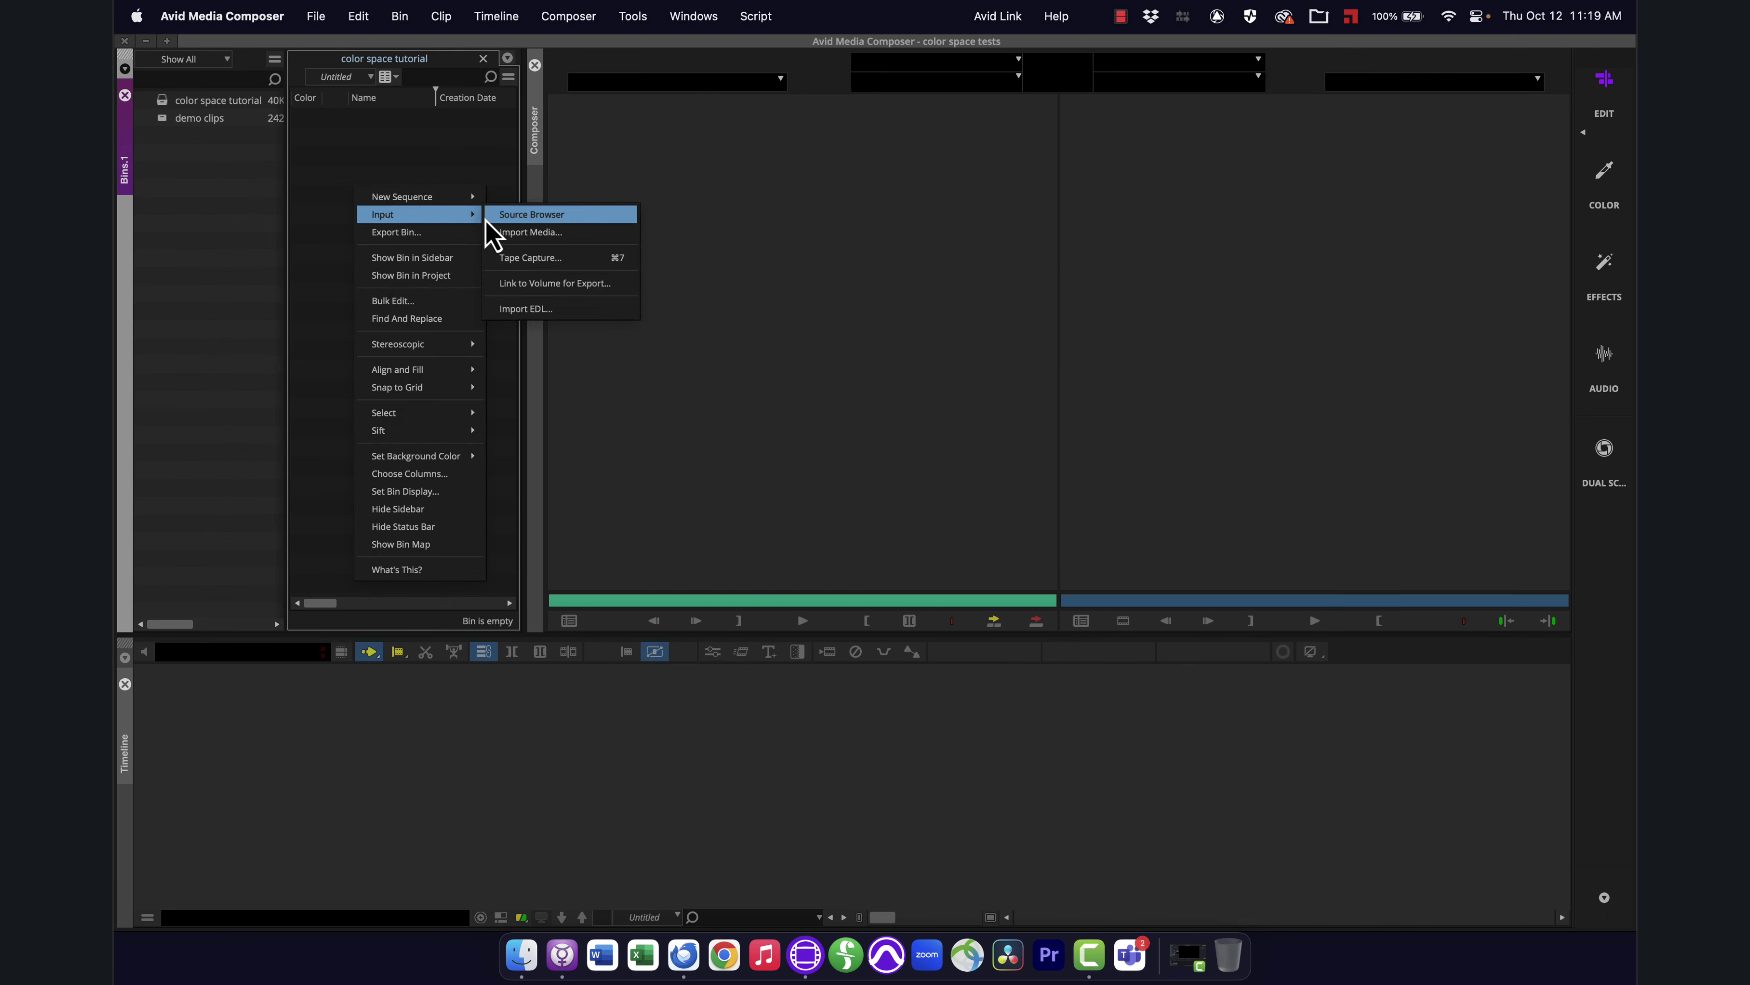
pyautogui.click(510, 215)
pyautogui.click(1342, 145)
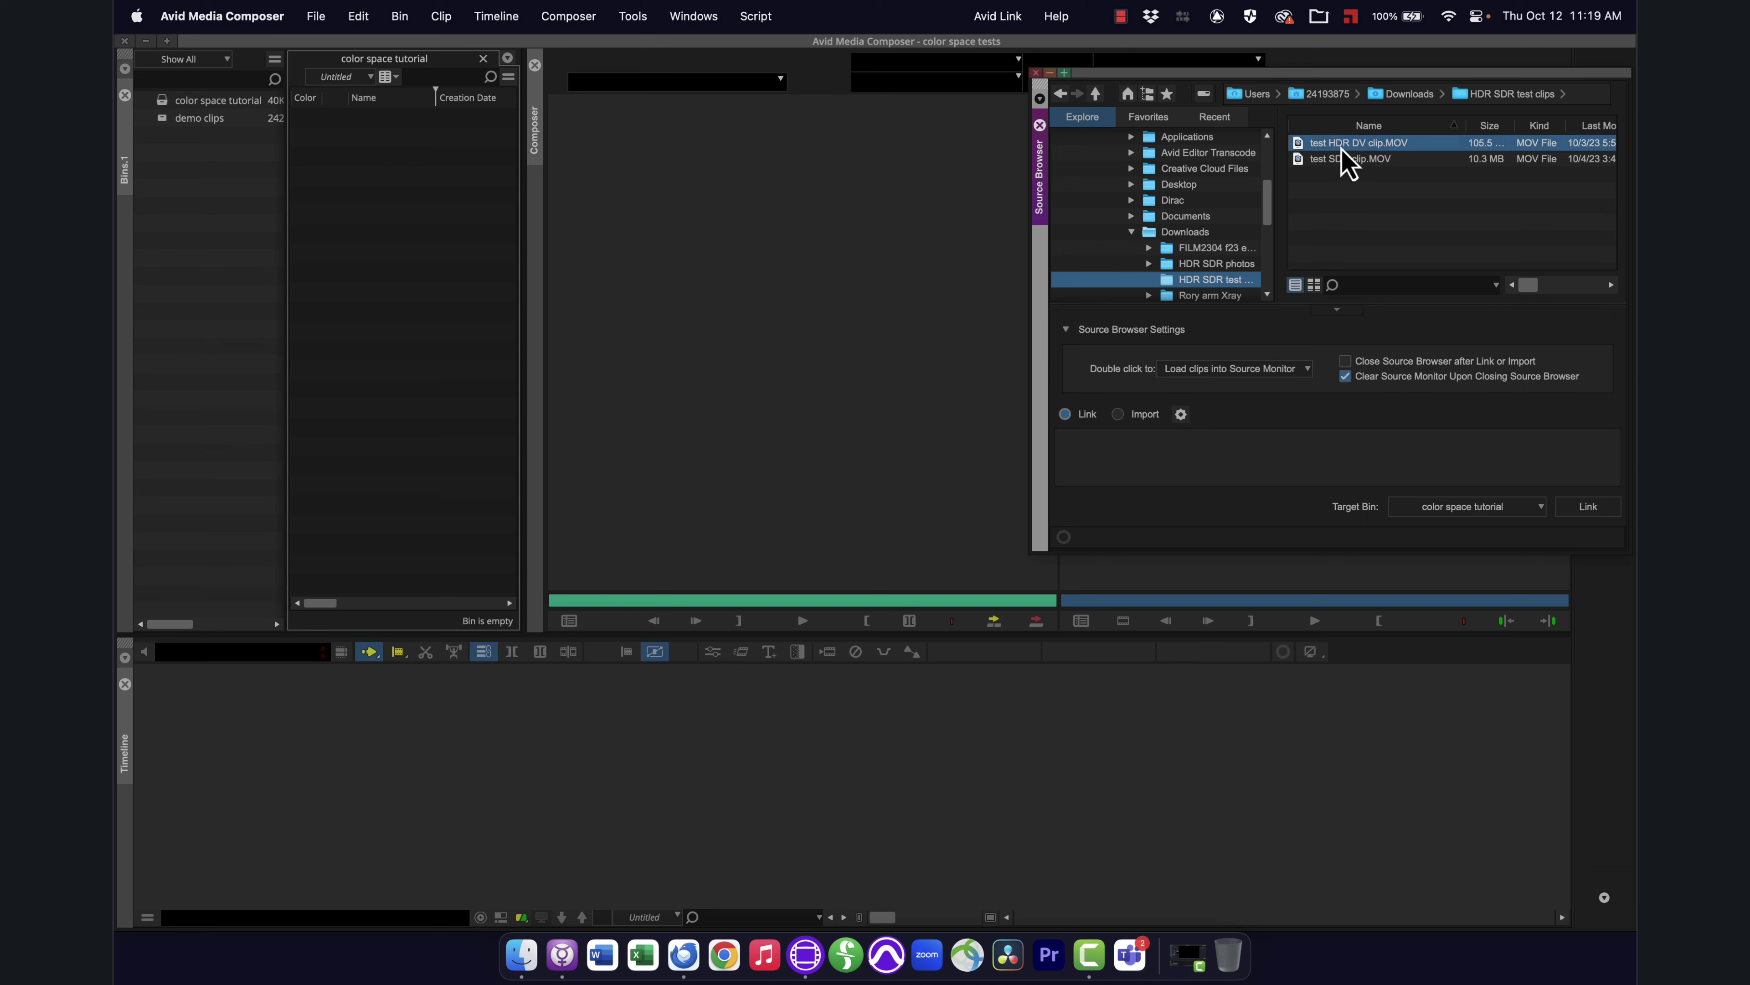
pyautogui.keyDown('shift'); pyautogui.click(1348, 160); pyautogui.keyUp('shift')
pyautogui.click(1588, 509)
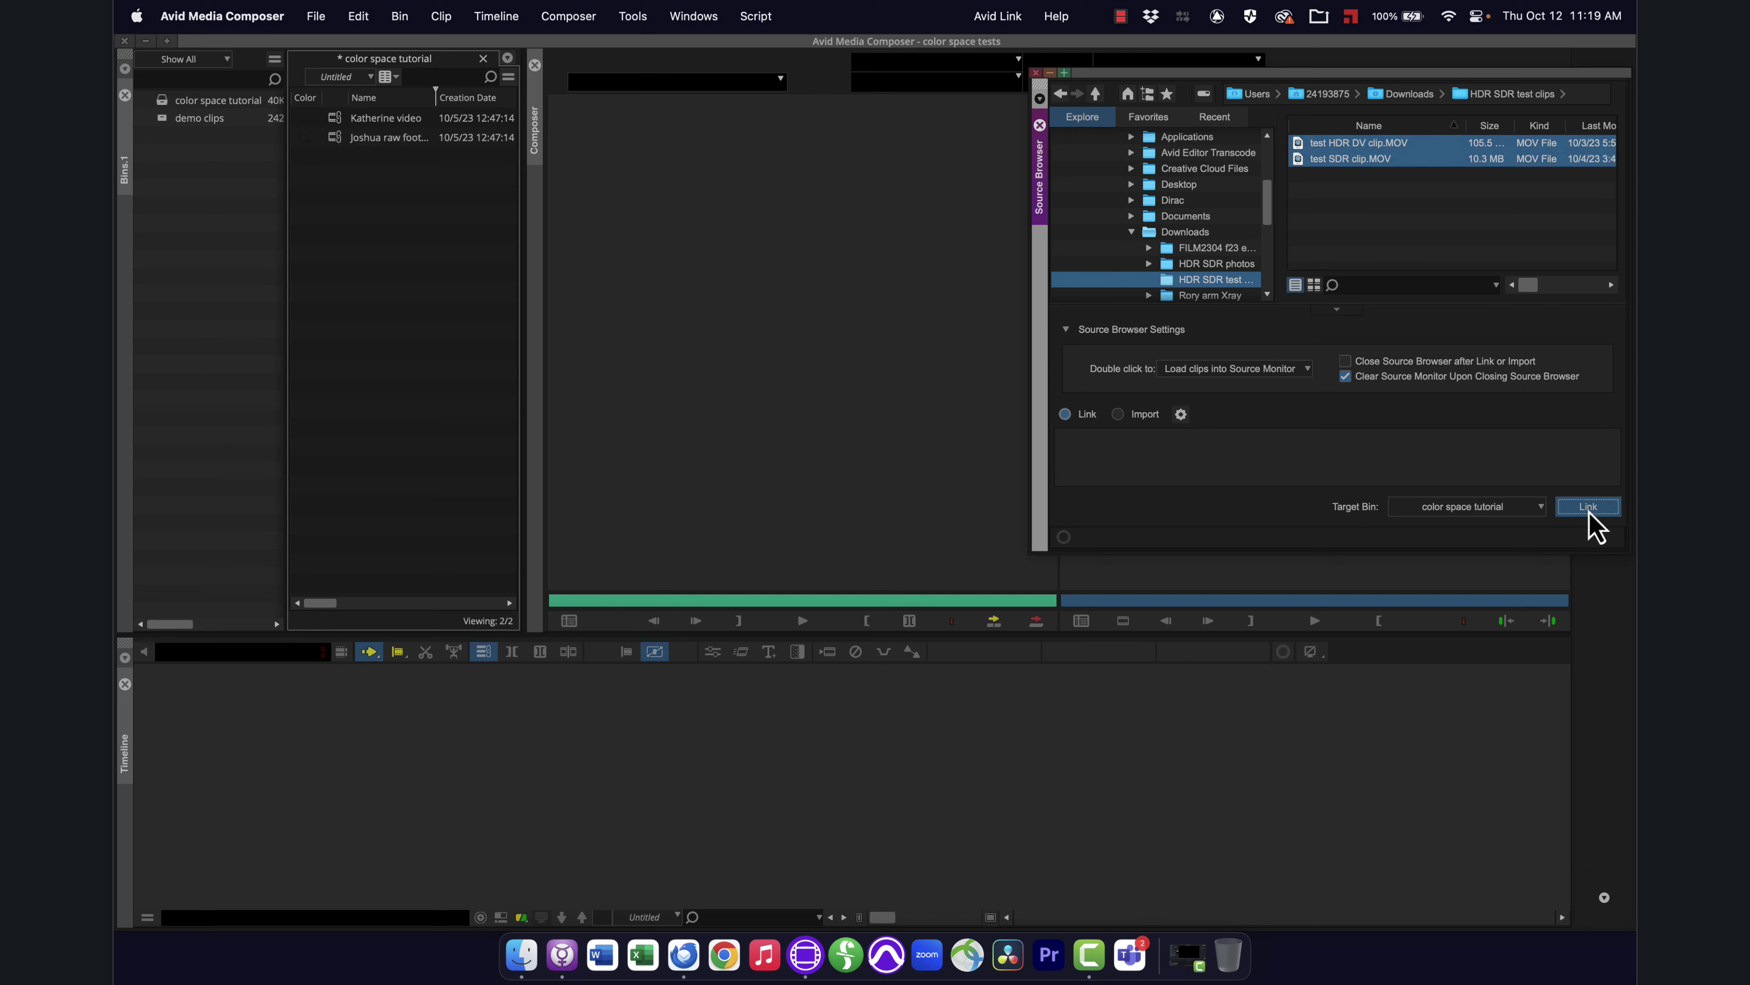
# - Rename the first linked clip SDR video and the second HDR video, and close the Source Browser
pyautogui.click(362, 119)
pyautogui.write('SDR video')
pyautogui.press('Return')
pyautogui.write('H')
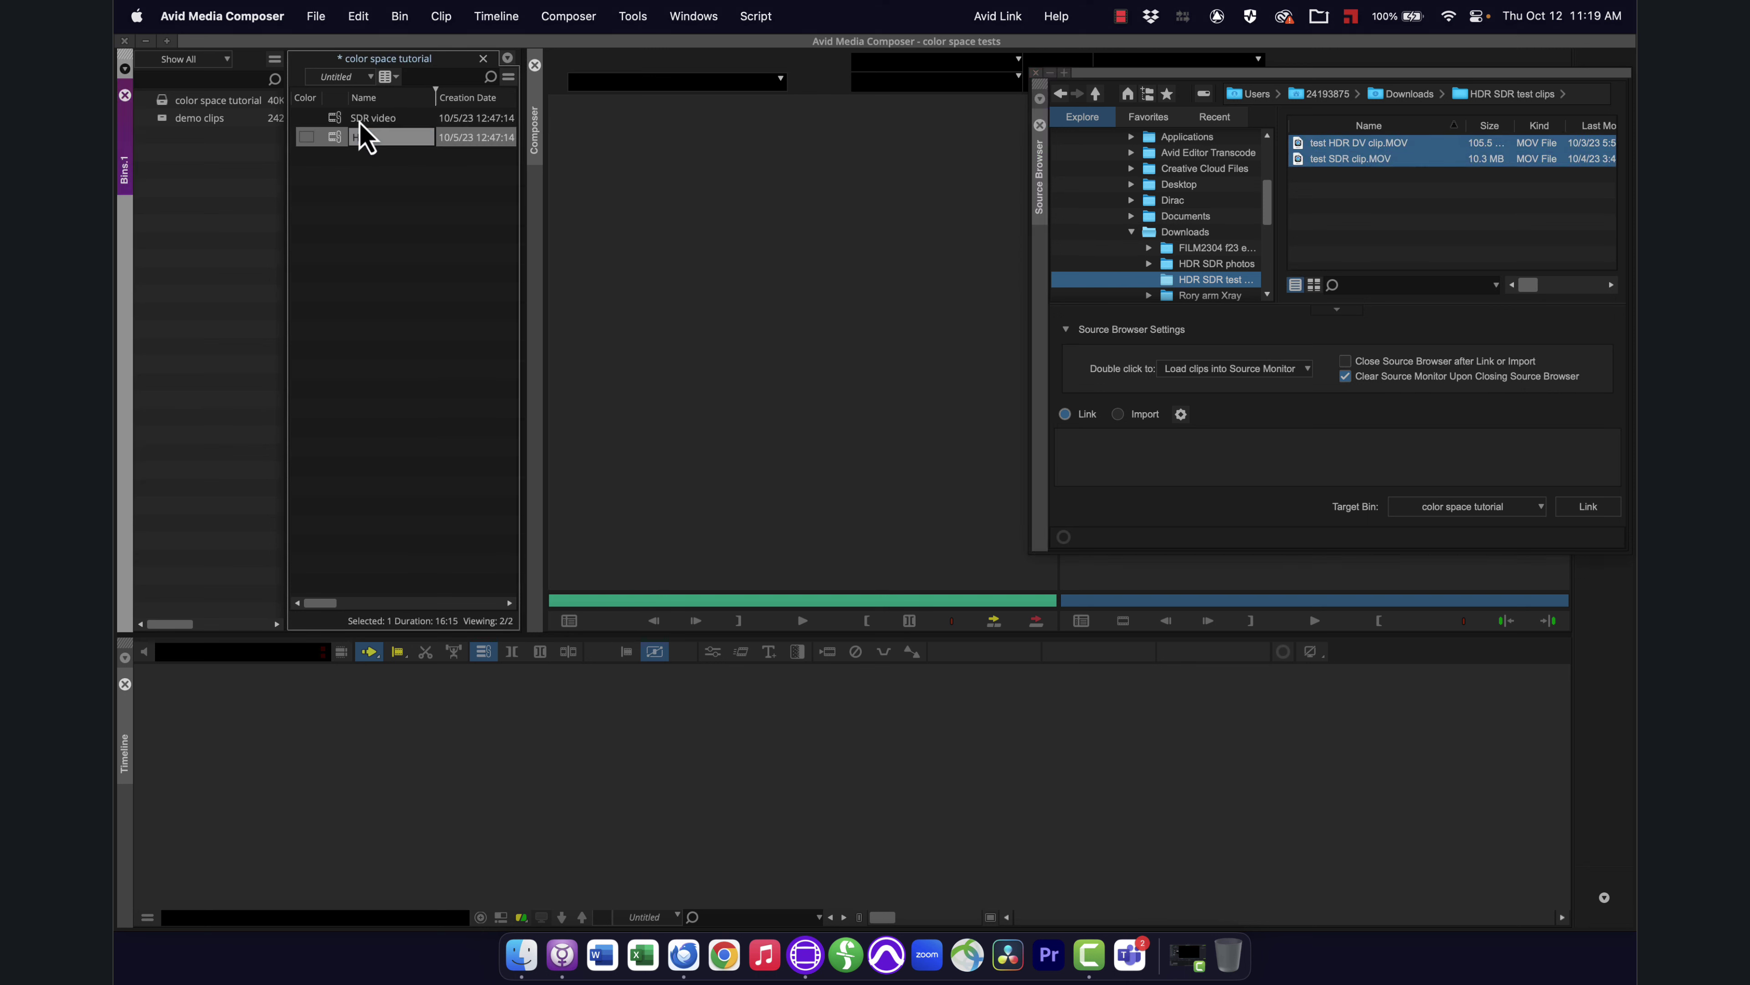
pyautogui.write('DR video')
pyautogui.press('Return')
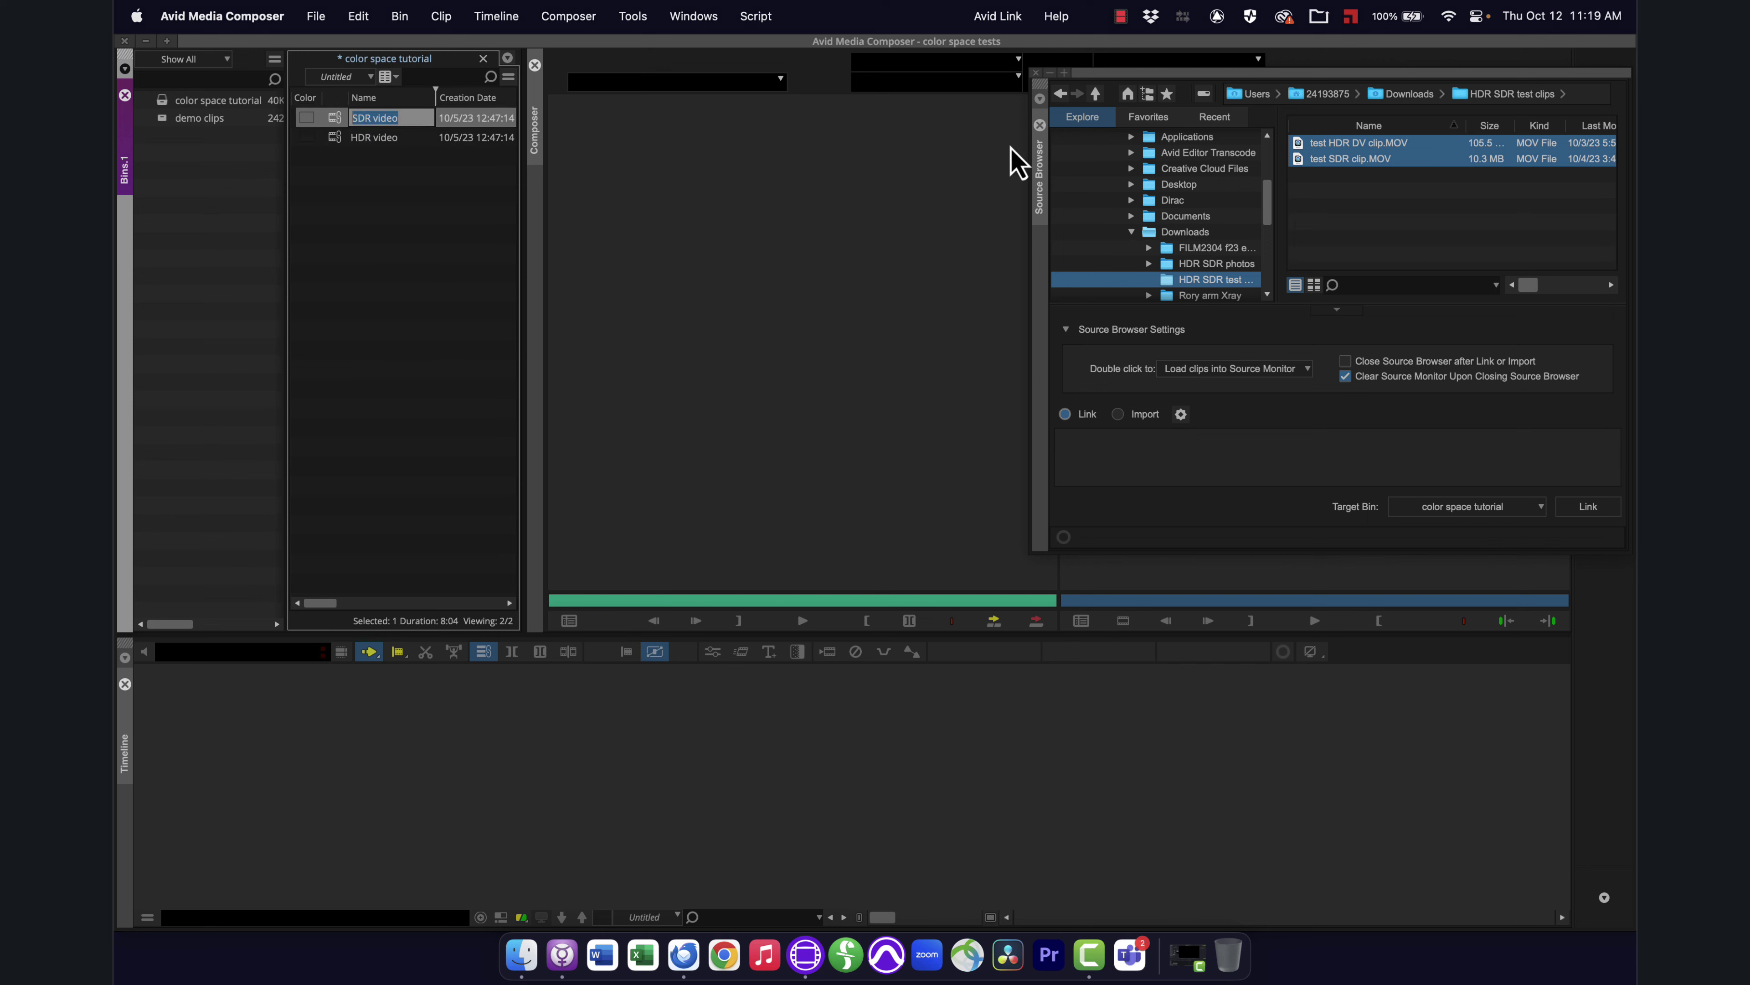
pyautogui.click(1037, 73)
# - Load HDR video and SDR video in turn into the source monitor to compare how they look
pyautogui.doubleClick(338, 138)
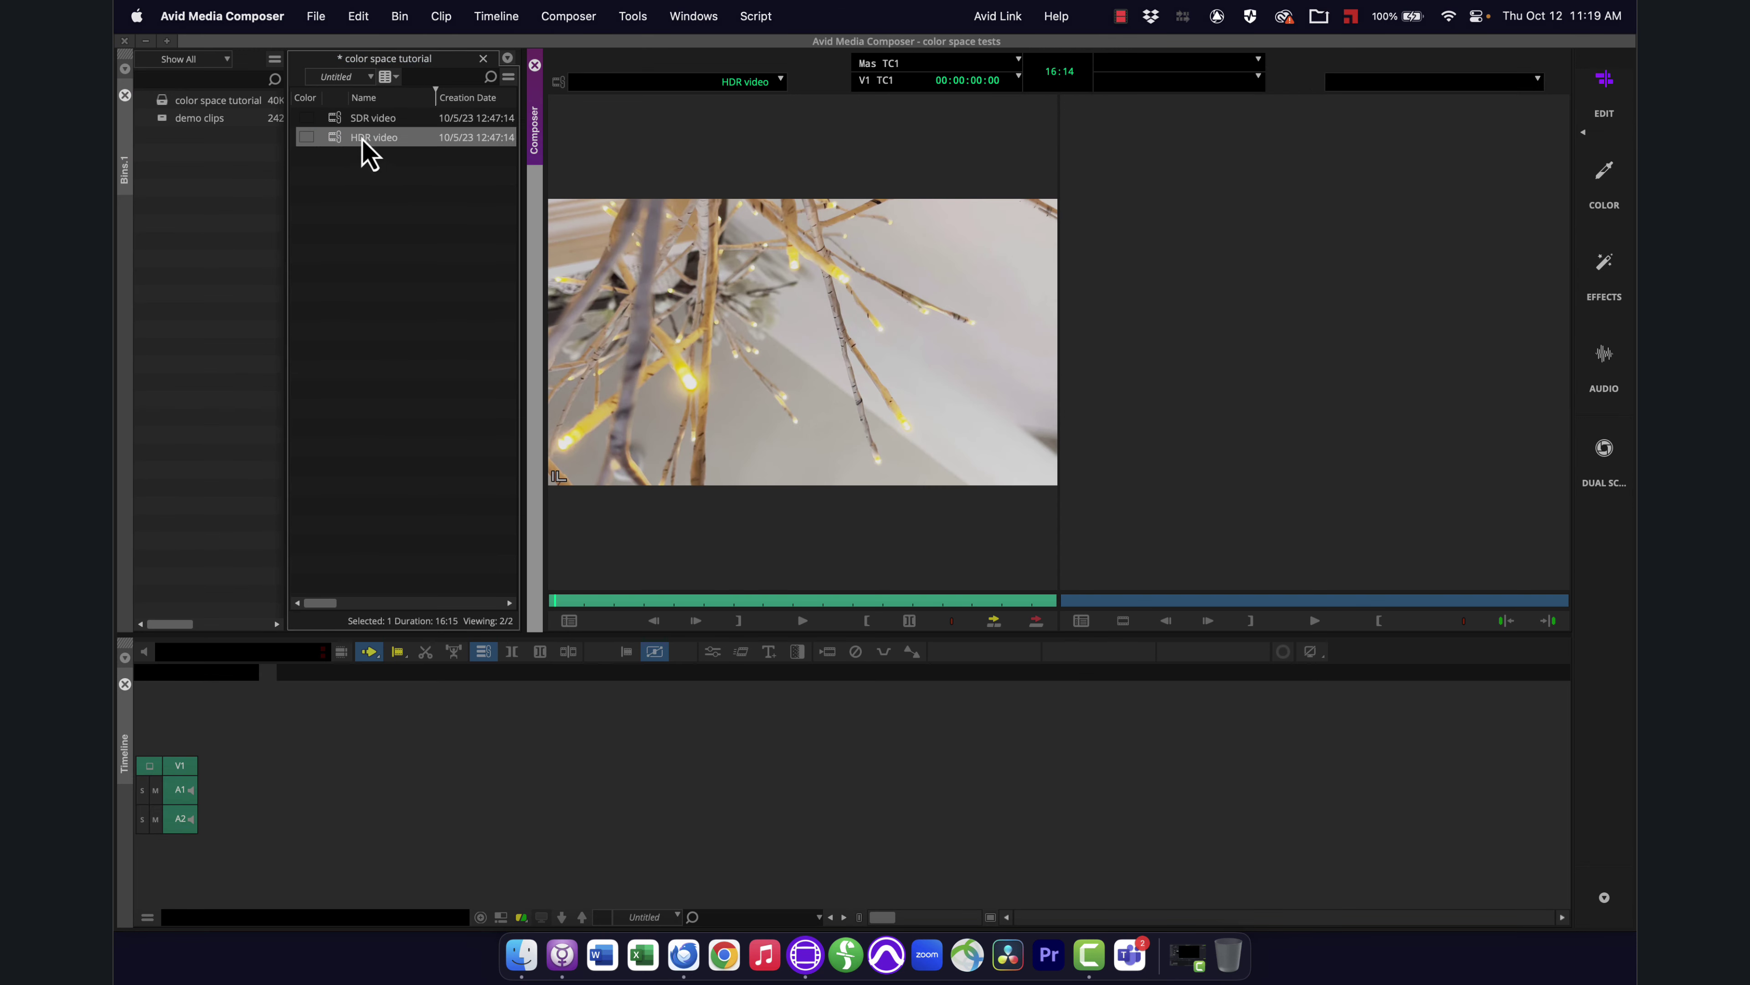
pyautogui.doubleClick(337, 118)
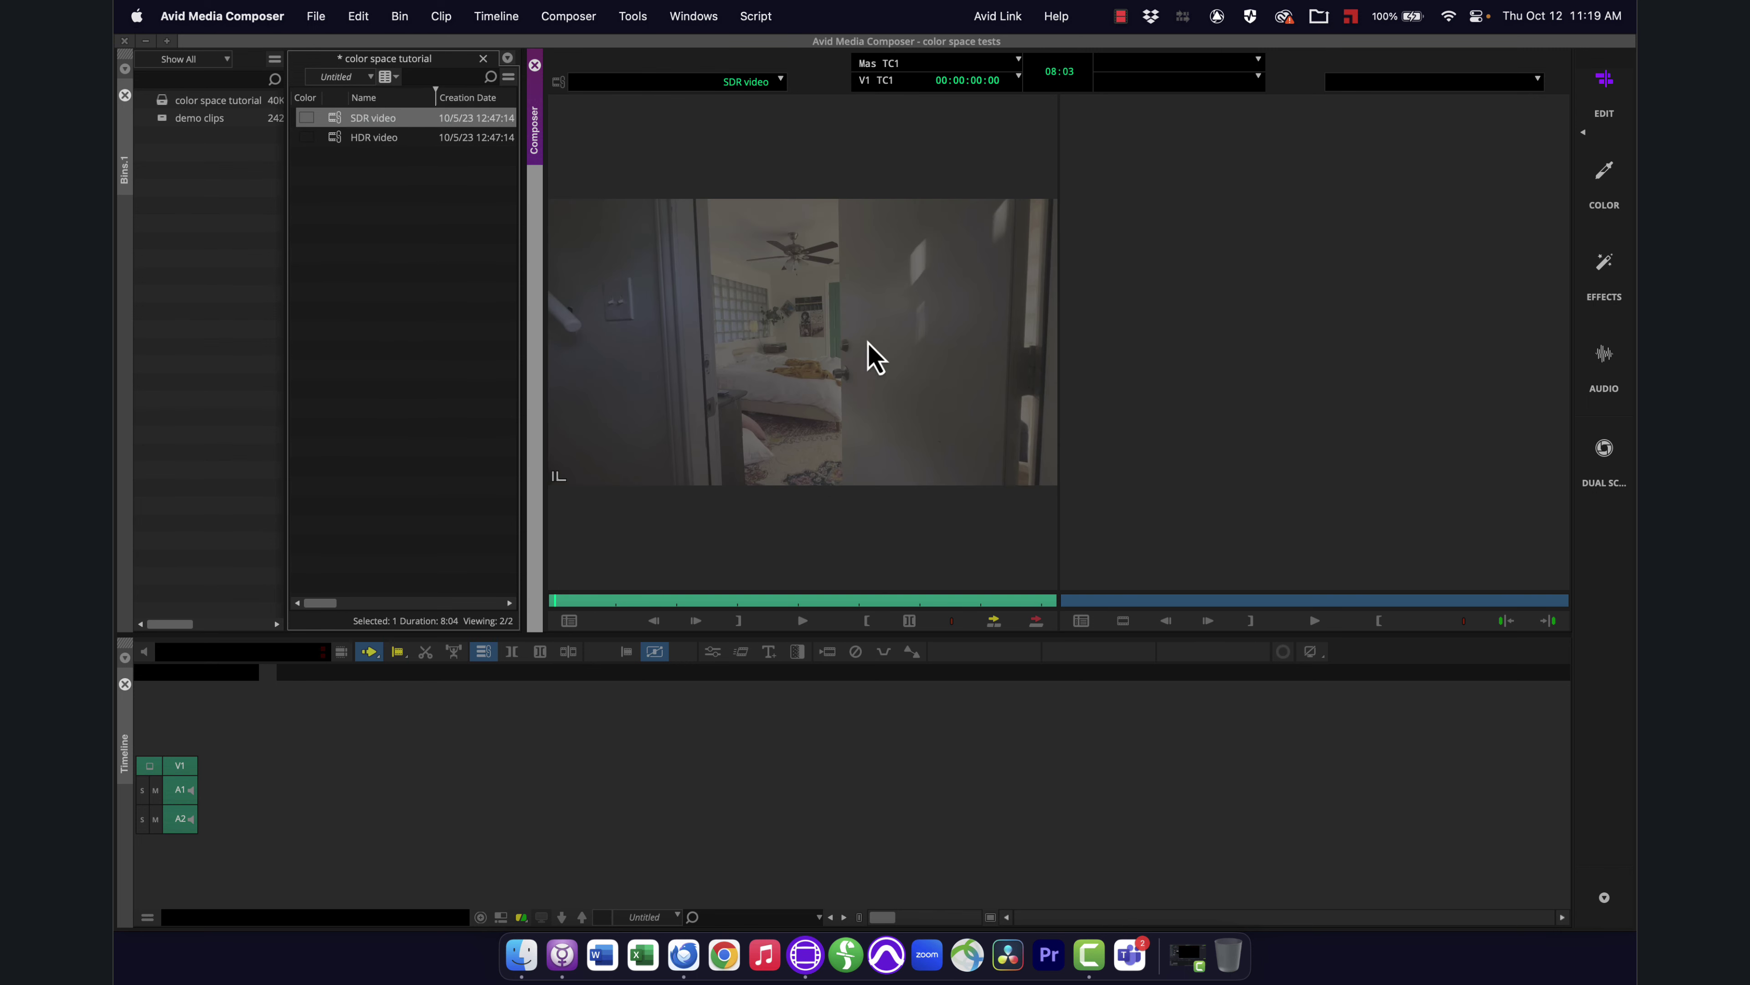
# - Examine the color encoding in the HDR video clip's source settings, including its source color space and transformations, and close the settings
pyautogui.click(342, 138)
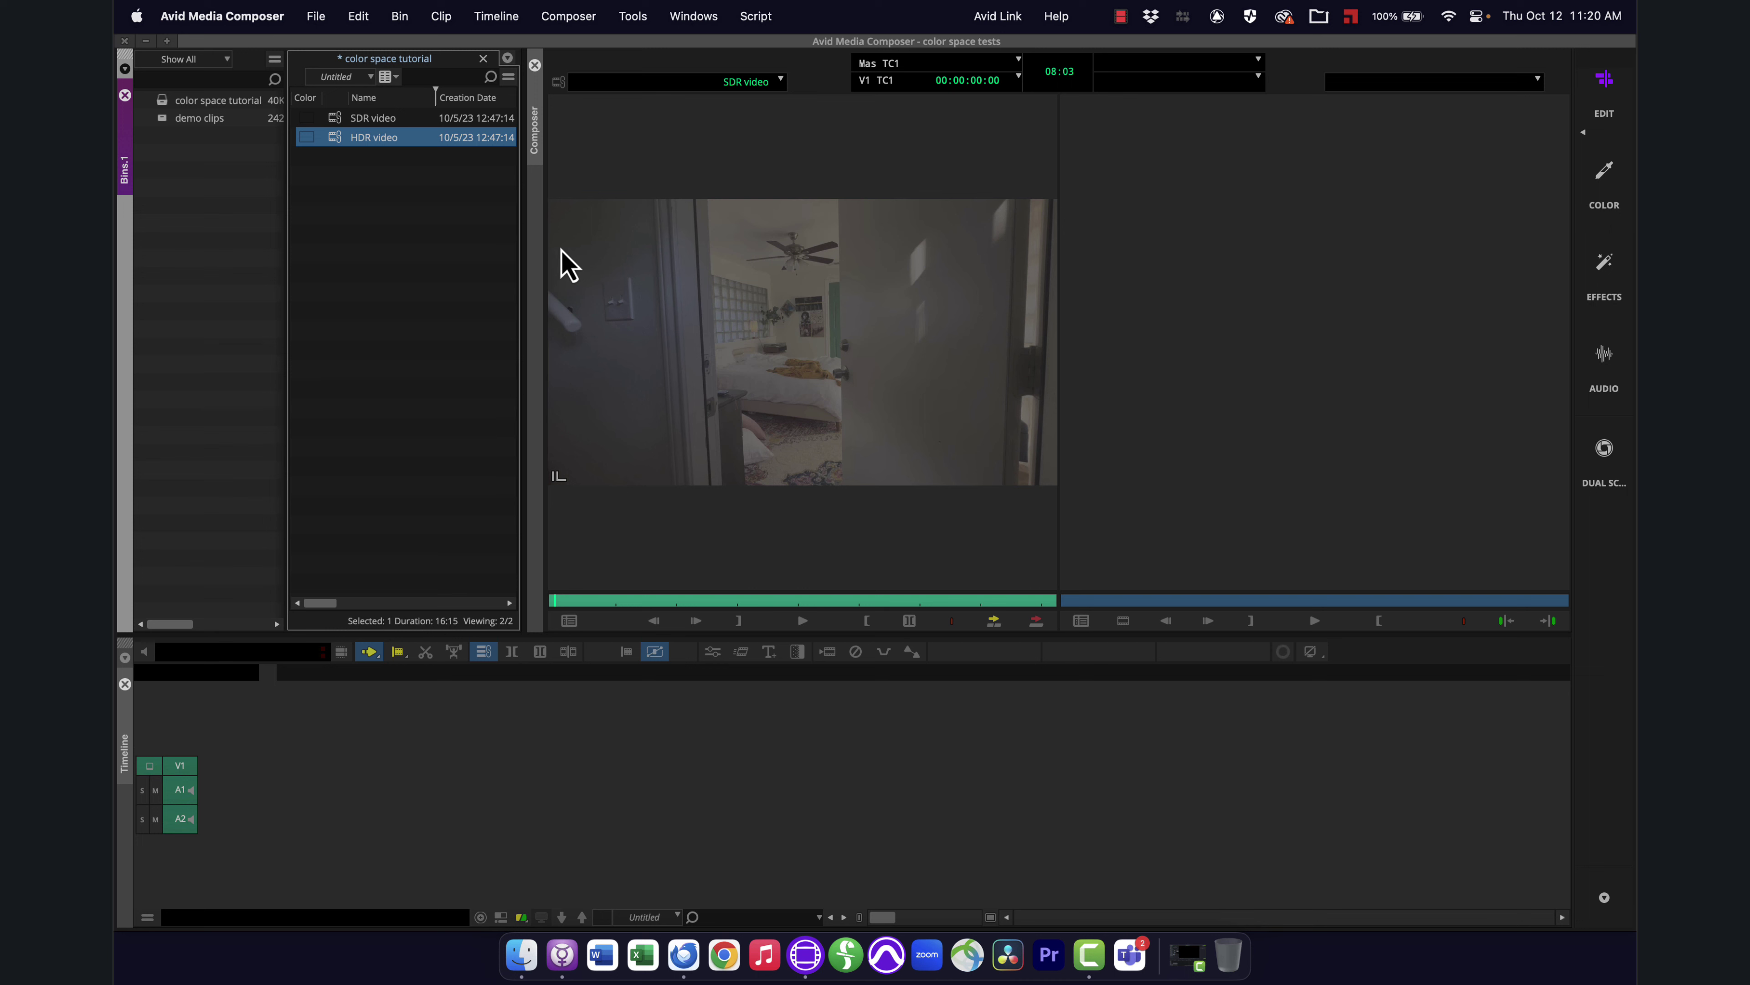
pyautogui.doubleClick(341, 140)
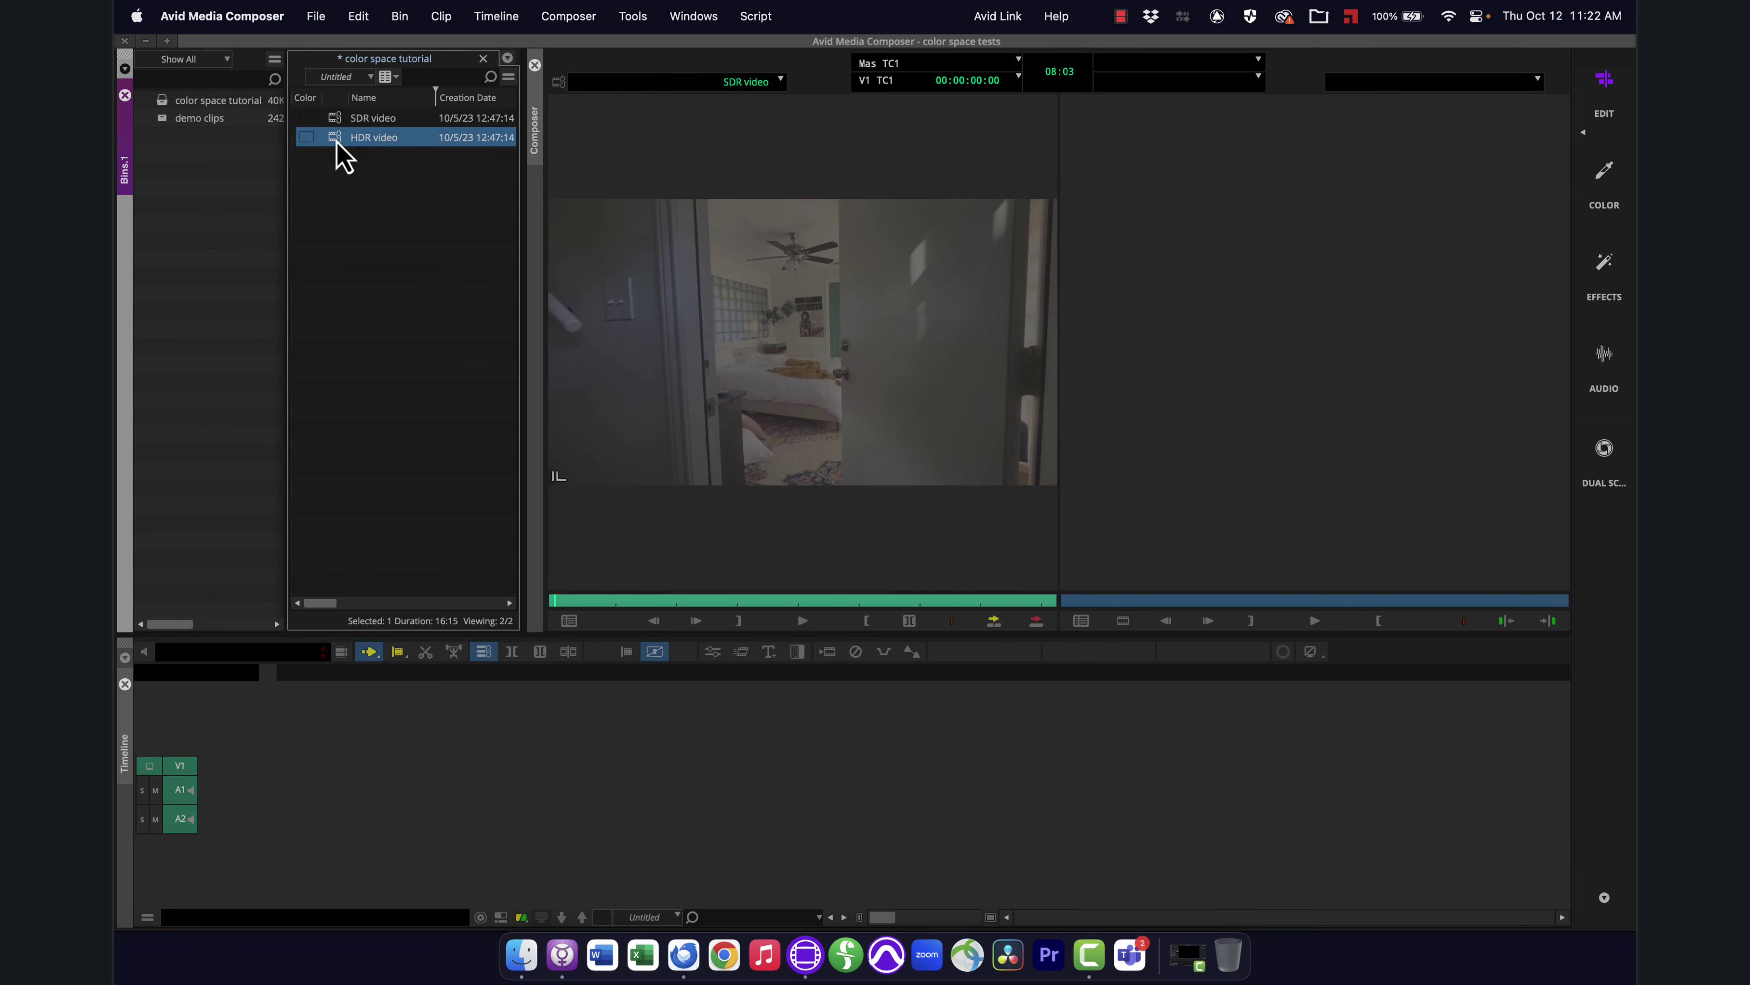
pyautogui.rightClick(337, 143)
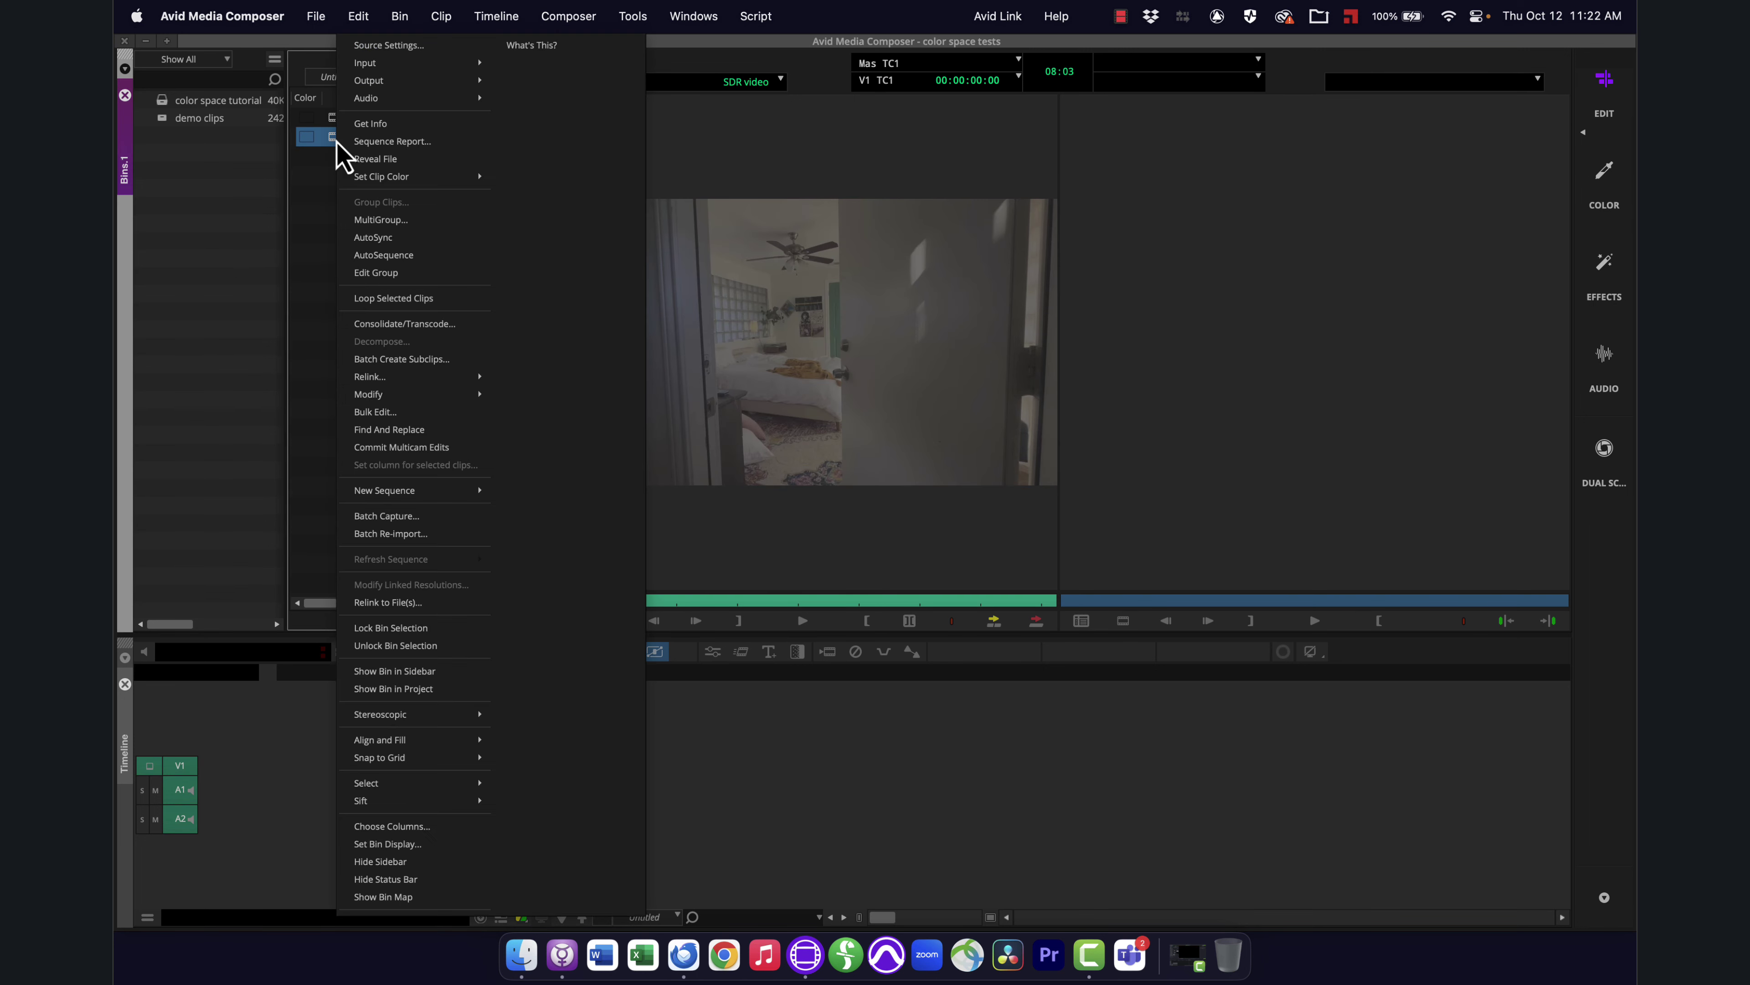
pyautogui.click(388, 61)
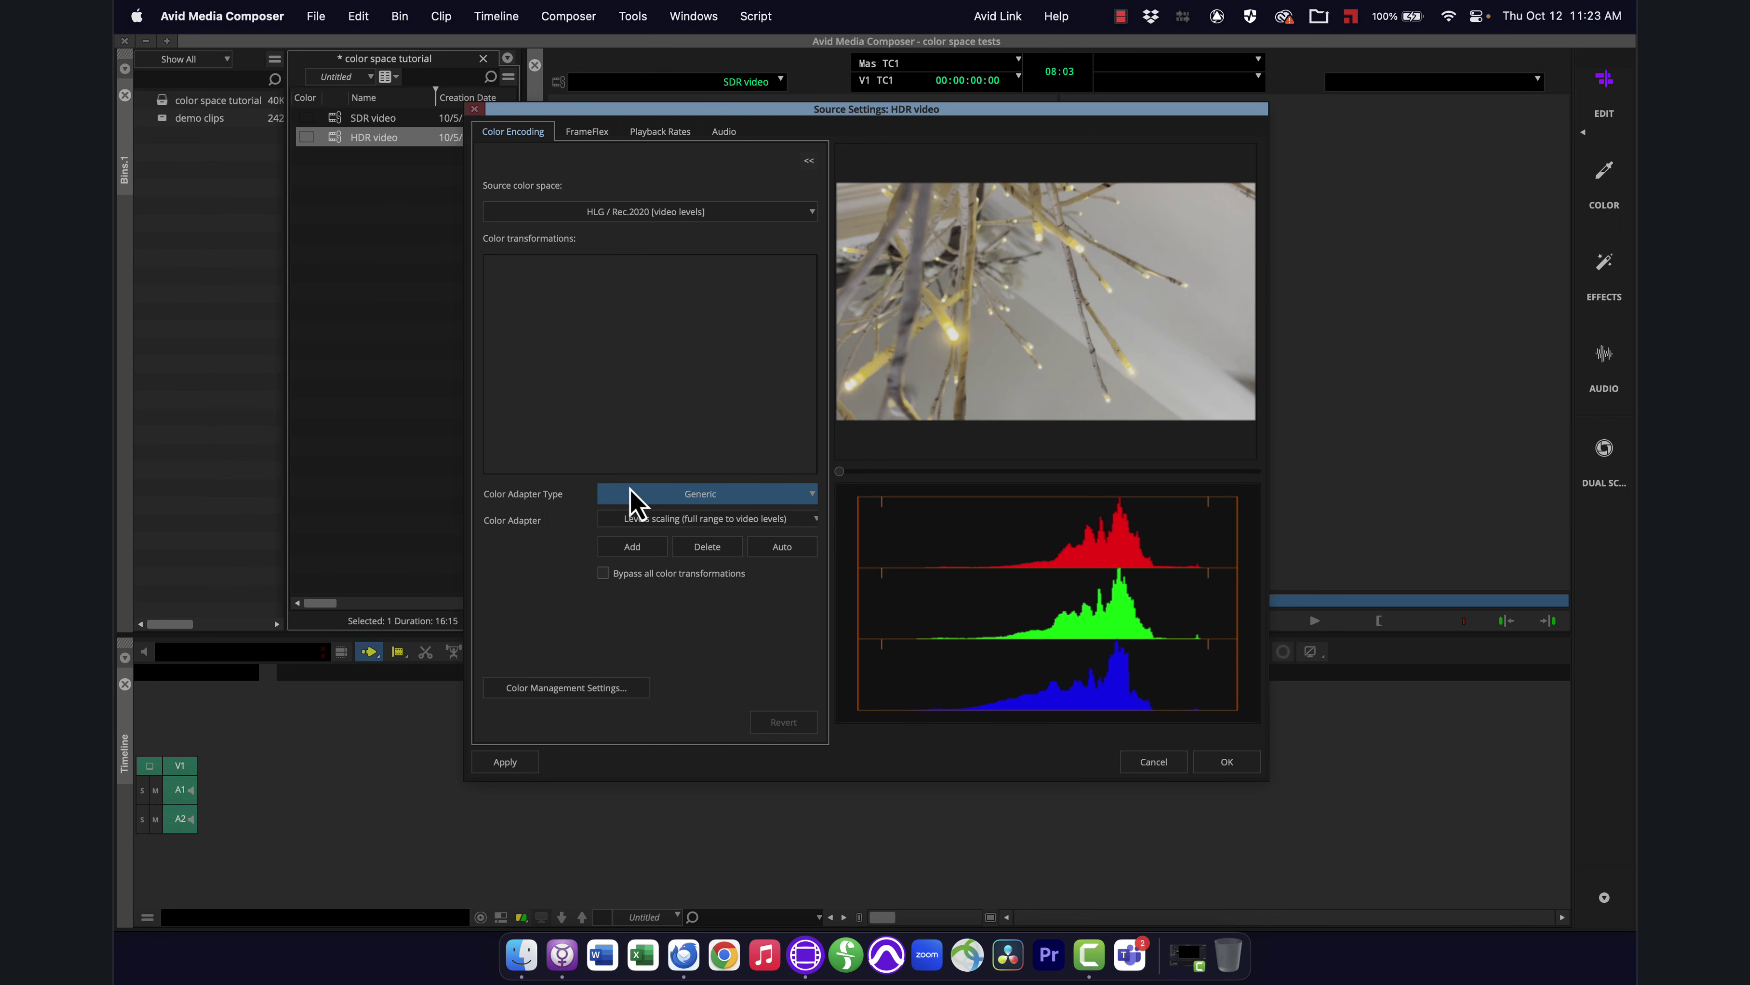
pyautogui.click(1240, 762)
# - Preview SDR video without color transformations by deleting them all in its source settings, then revert the deletion and close the settings
pyautogui.click(338, 119)
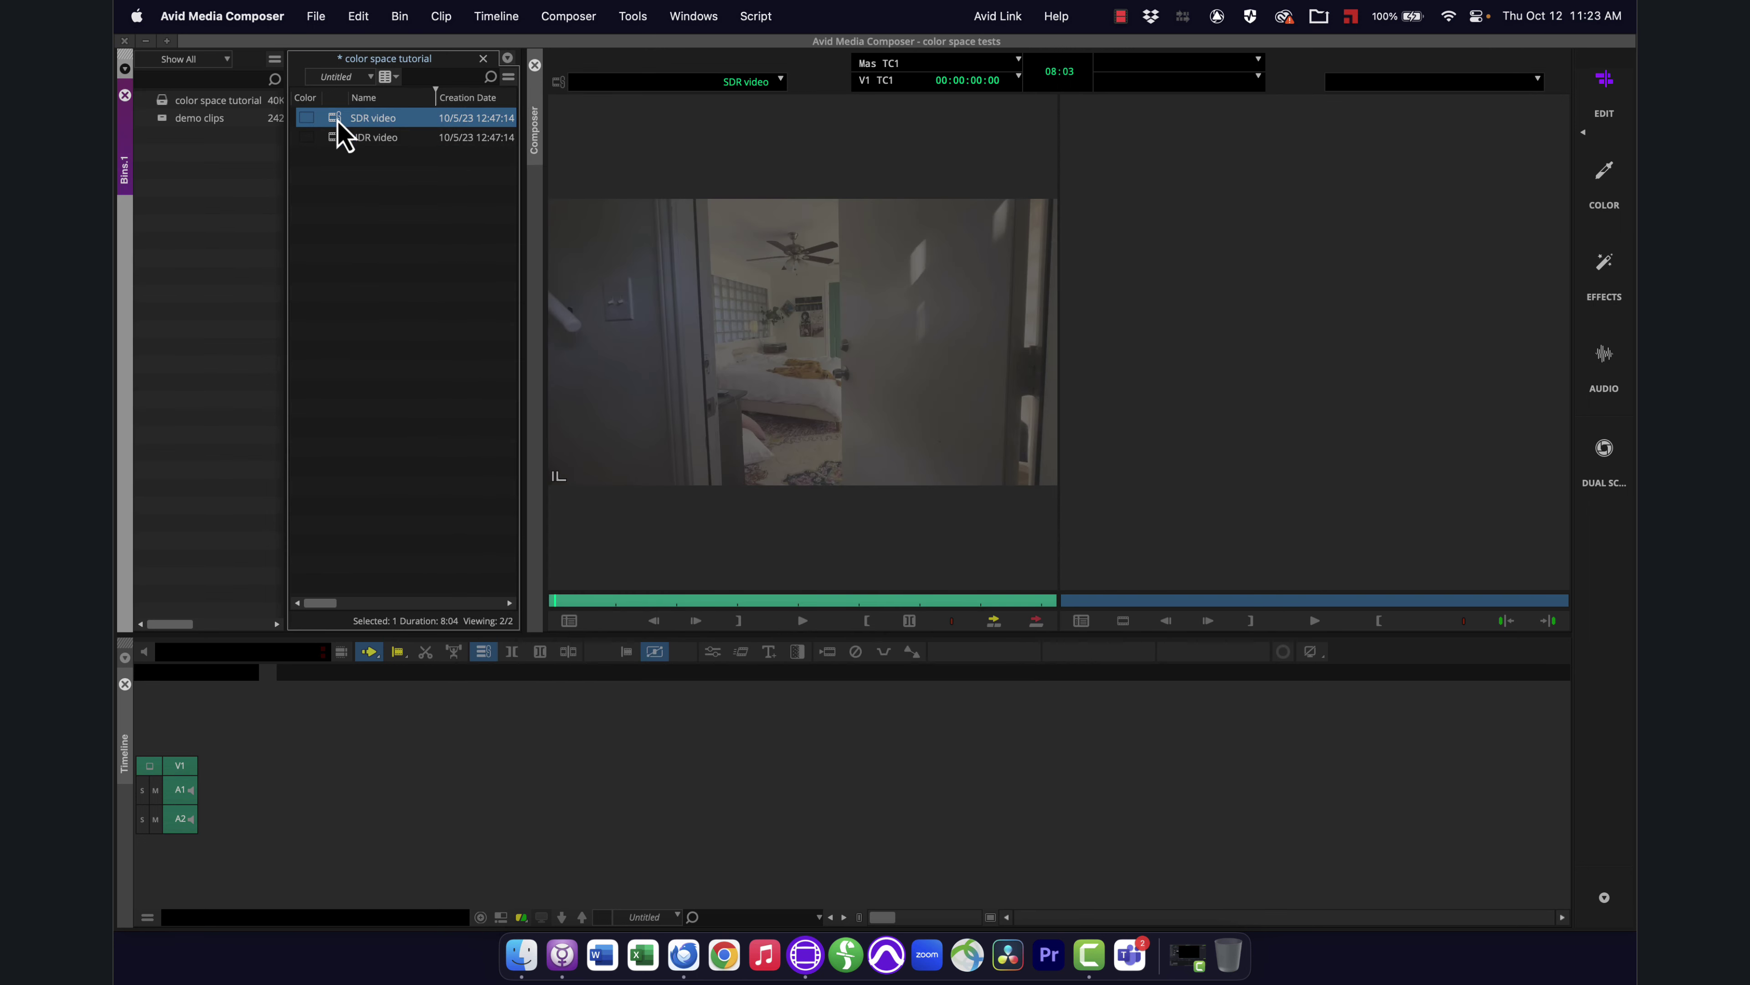
pyautogui.rightClick(337, 122)
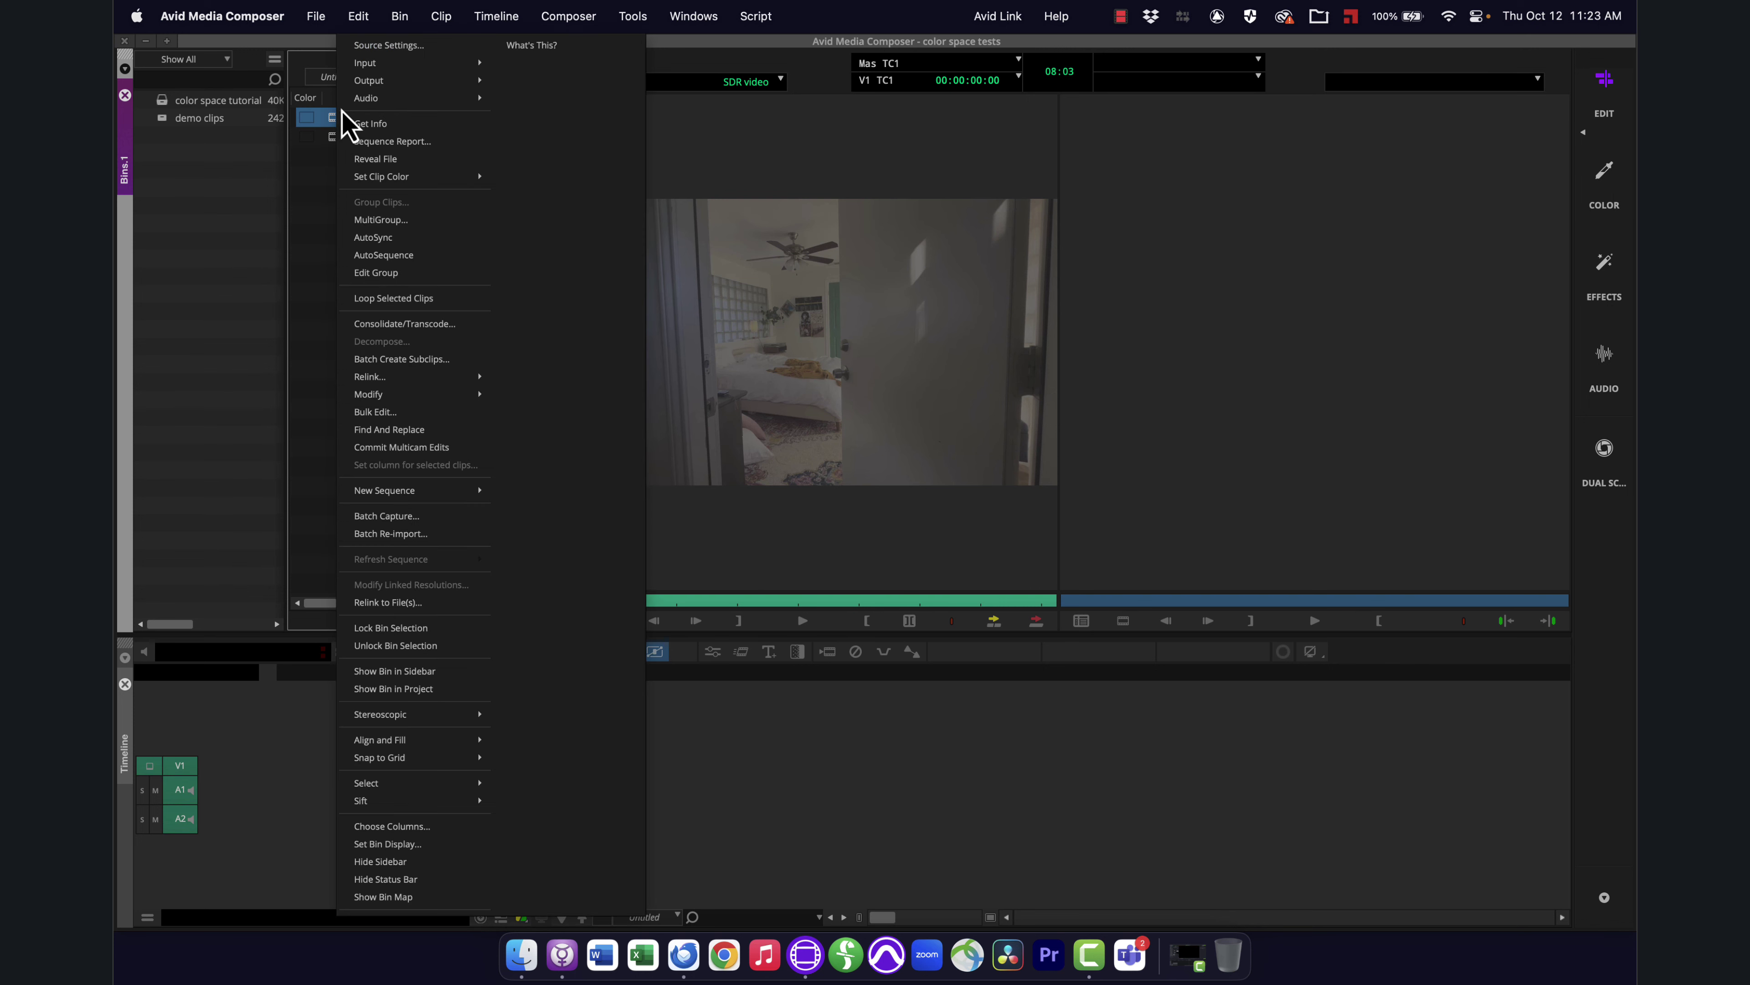
pyautogui.click(395, 43)
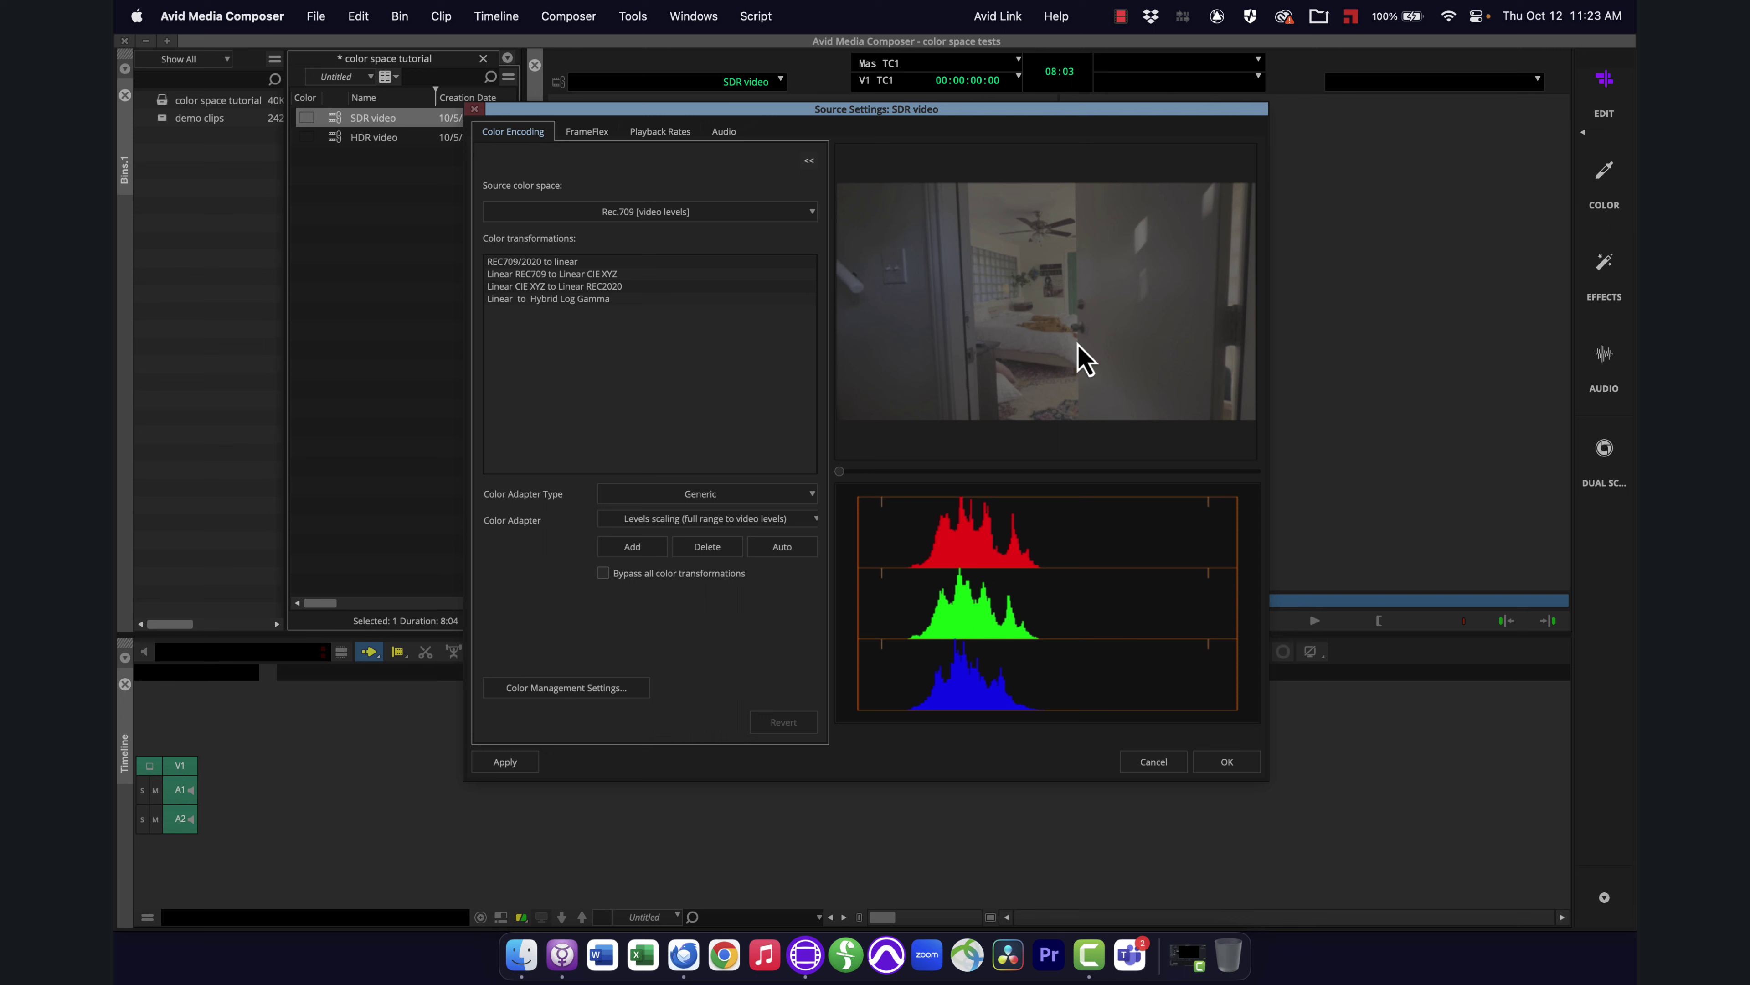
pyautogui.click(557, 264)
pyautogui.click(705, 548)
pyautogui.click(704, 549)
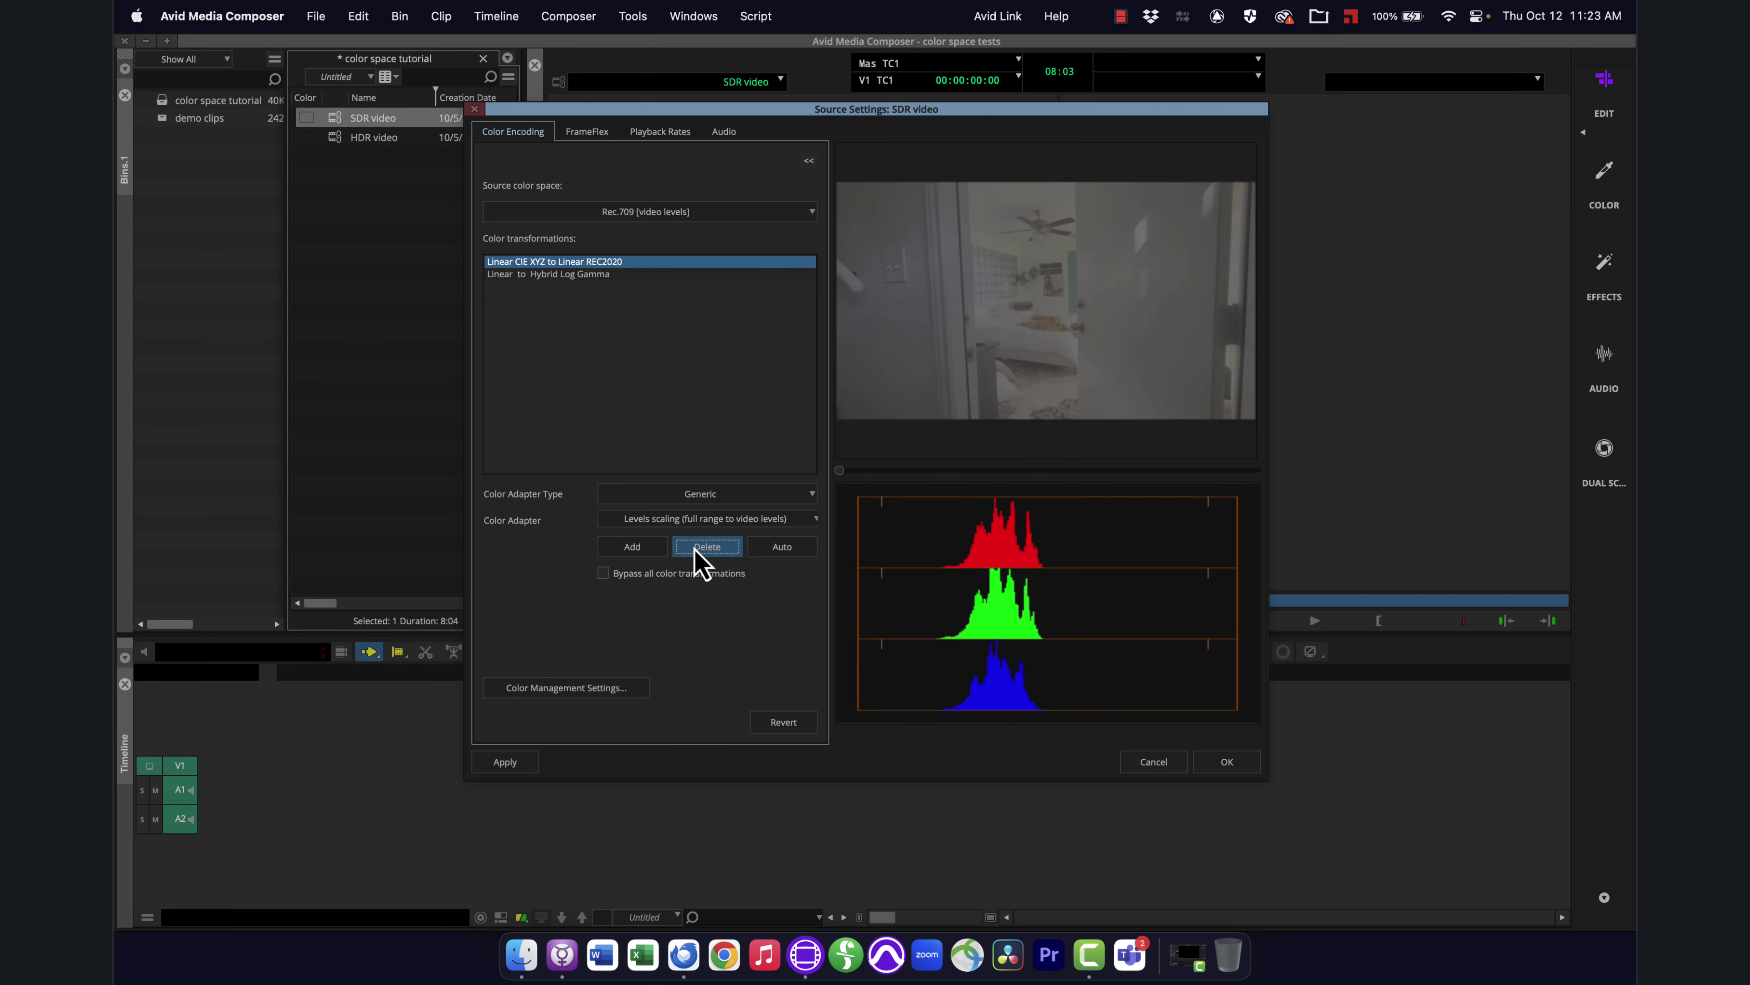
pyautogui.click(704, 549)
pyautogui.click(697, 548)
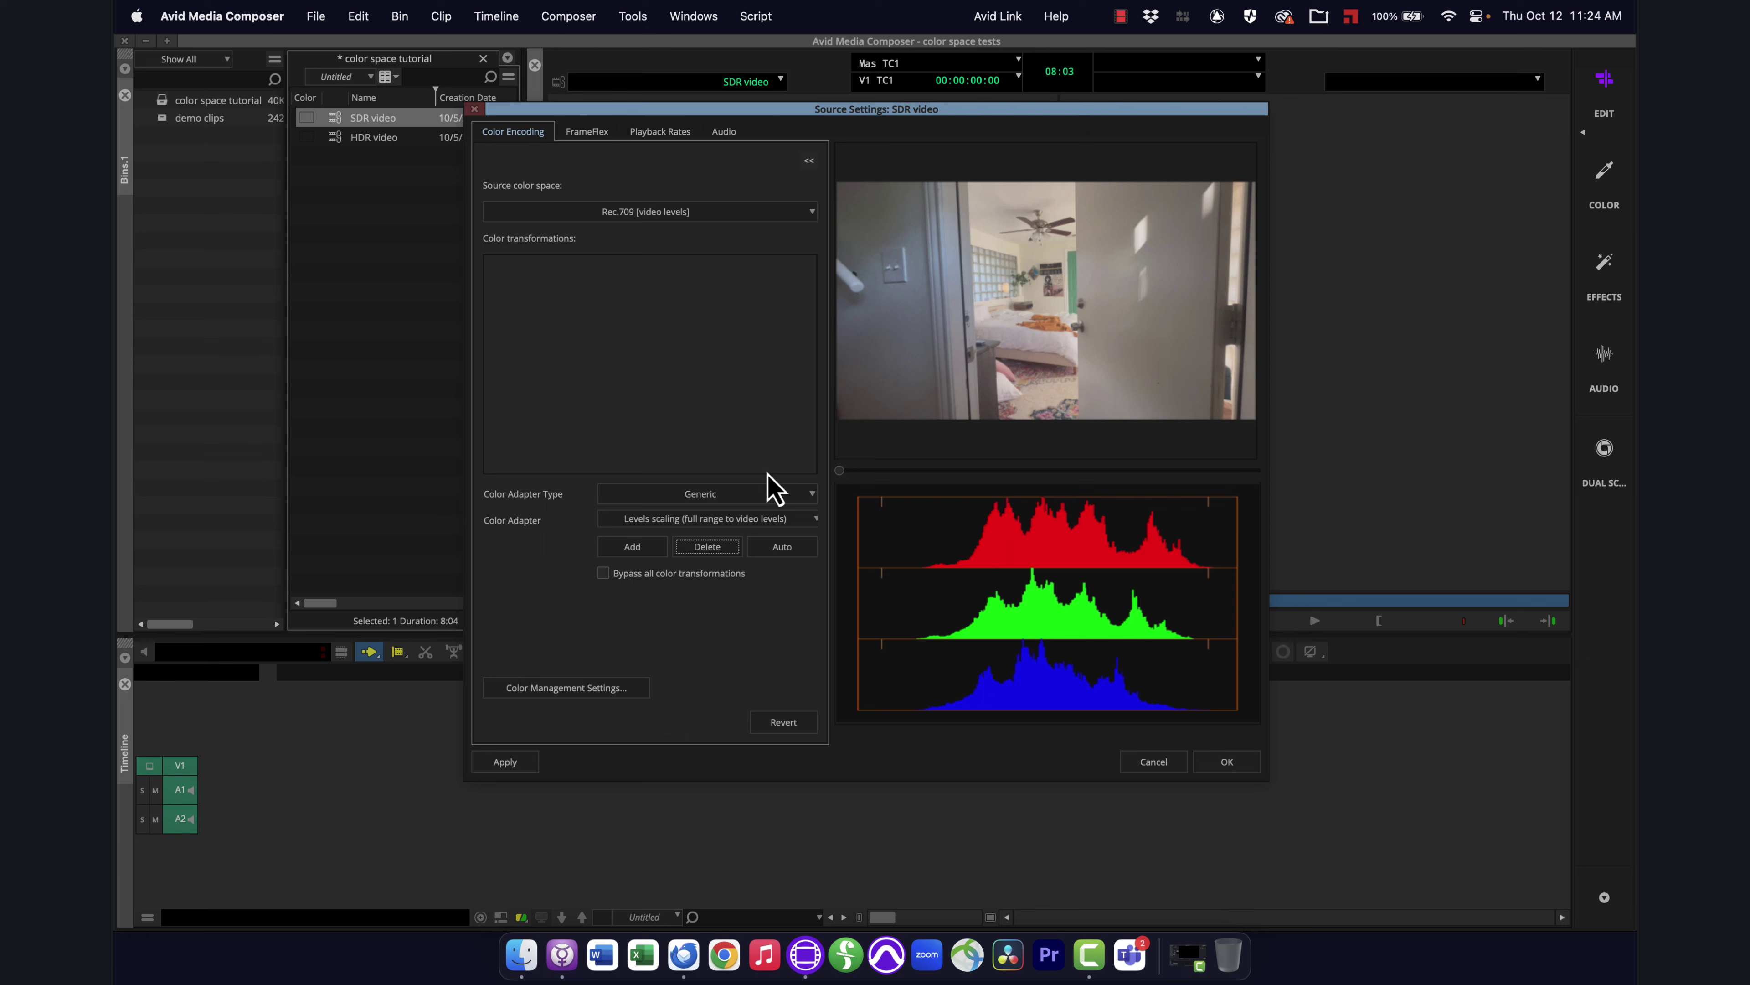
pyautogui.click(789, 724)
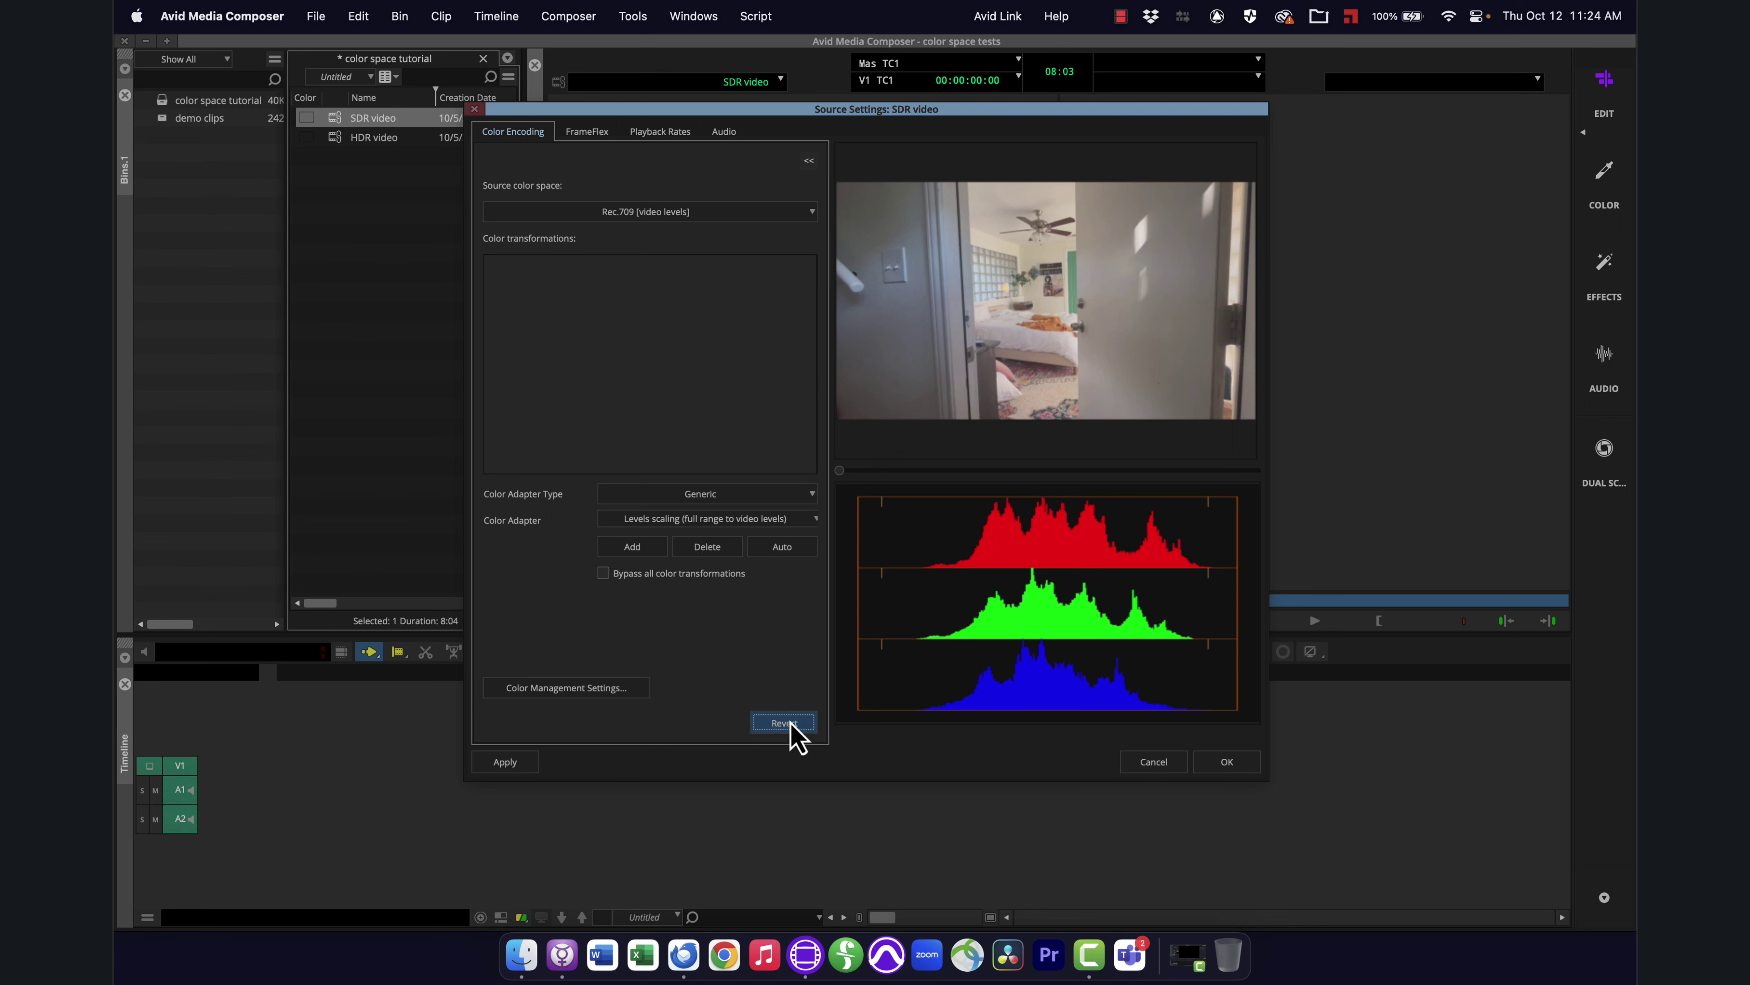
pyautogui.click(1244, 764)
# - Load HDR video and SDR video in turn into the source monitor to compare them once more
pyautogui.doubleClick(324, 137)
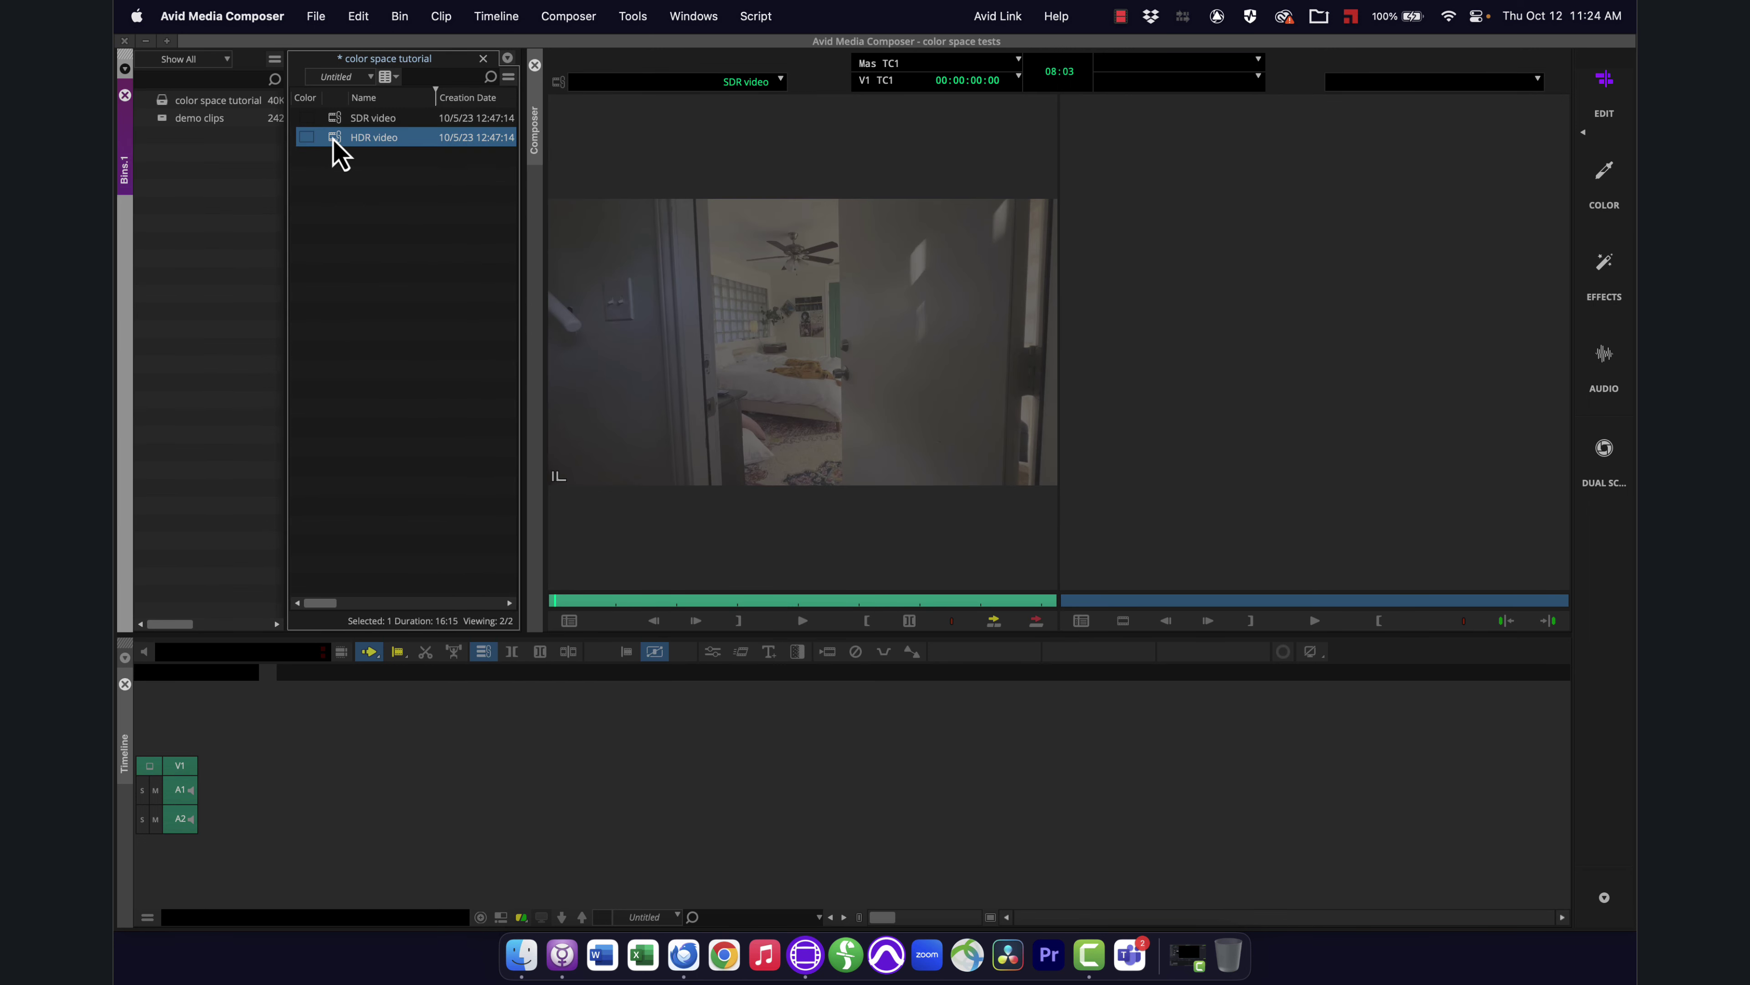
pyautogui.doubleClick(331, 117)
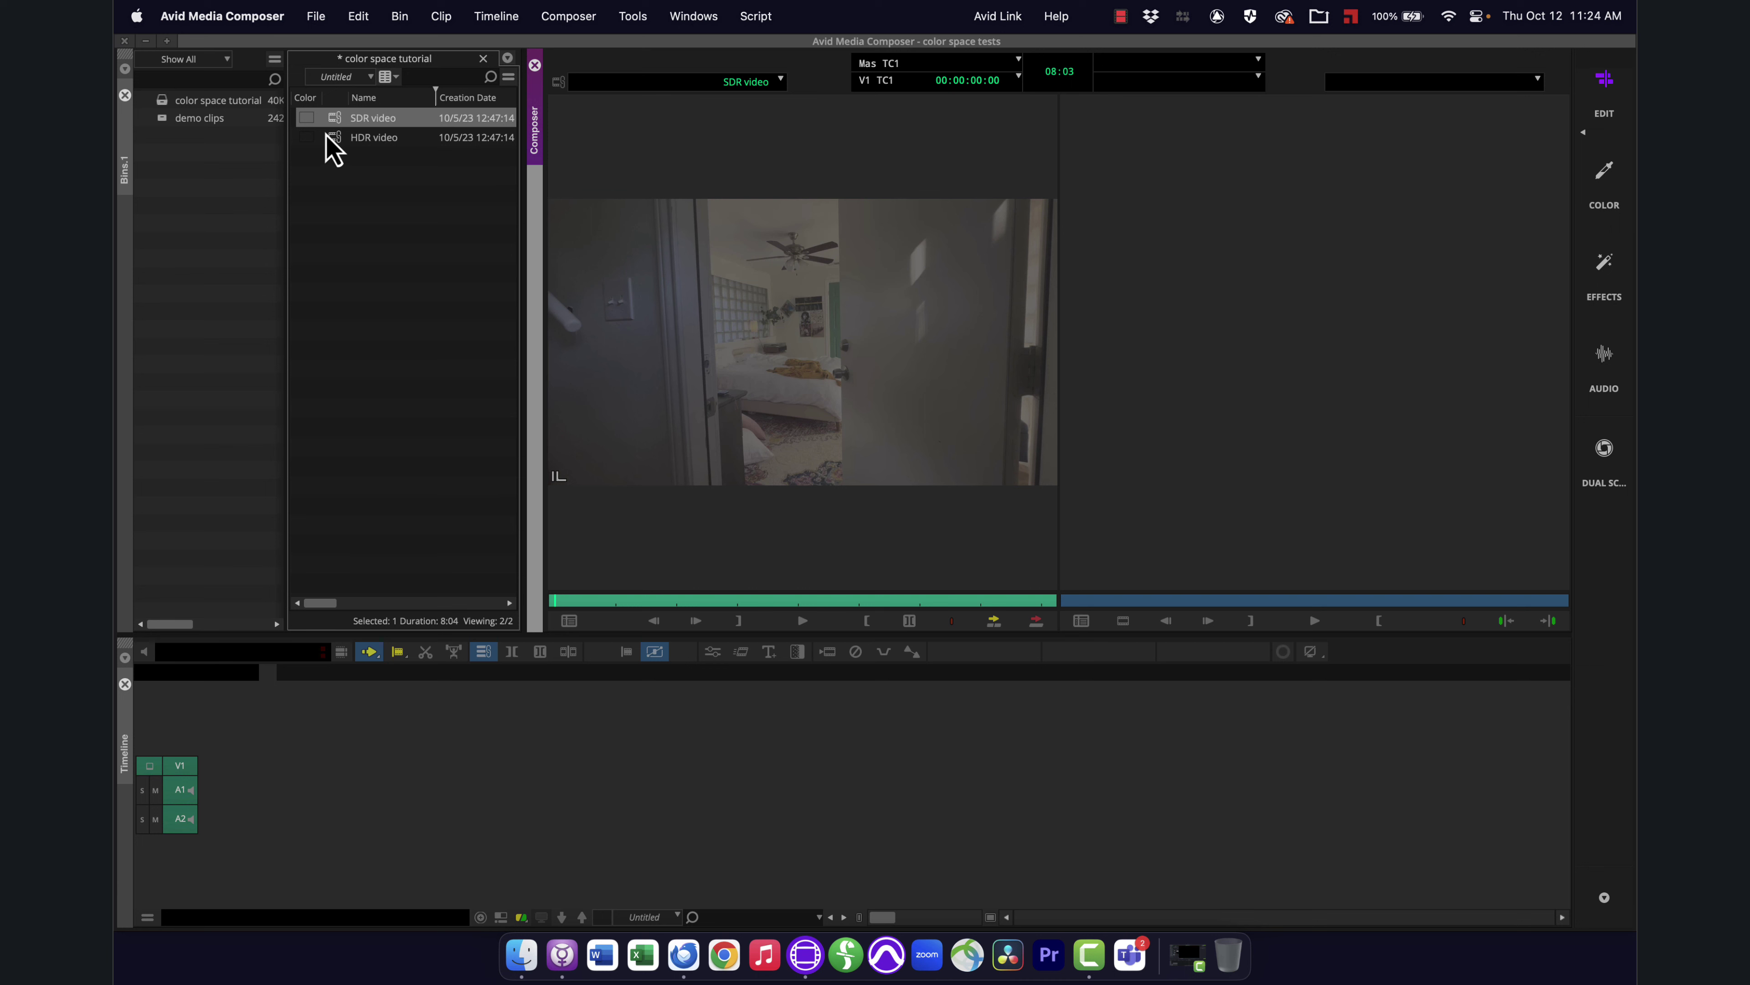
pyautogui.click(353, 174)
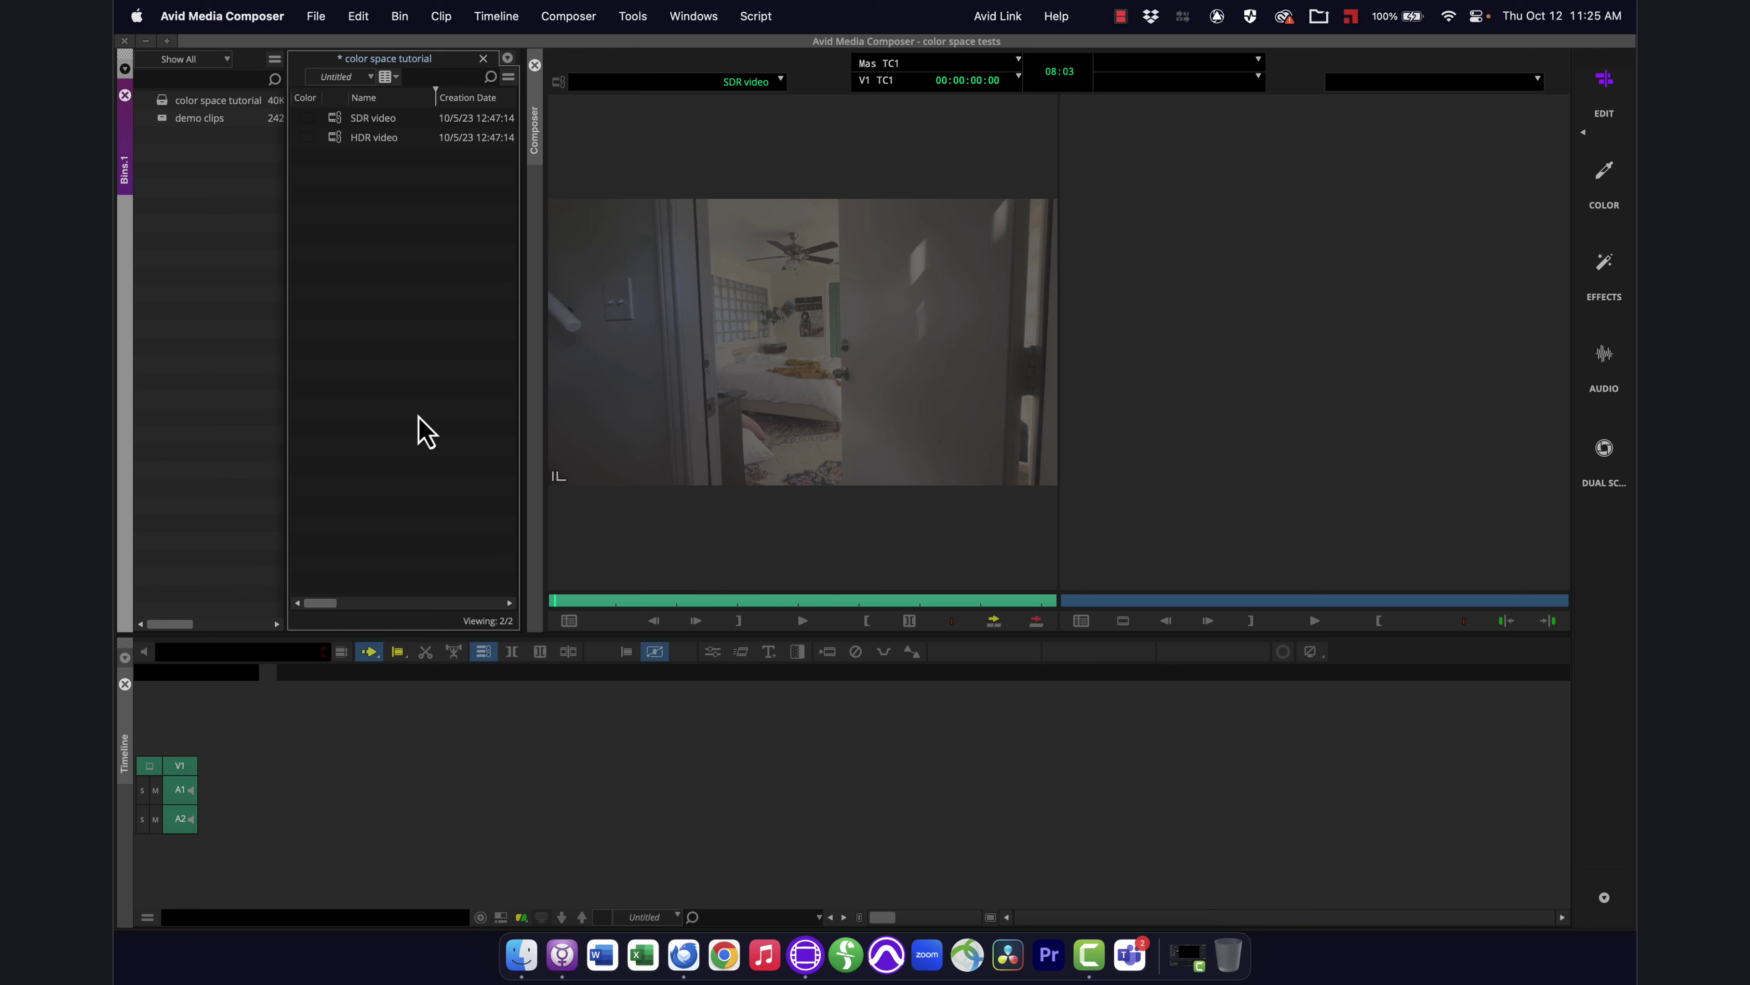
# - Change the project's color space to YCbCr 709 in the format settings and close the settings
pyautogui.press('super+comma')
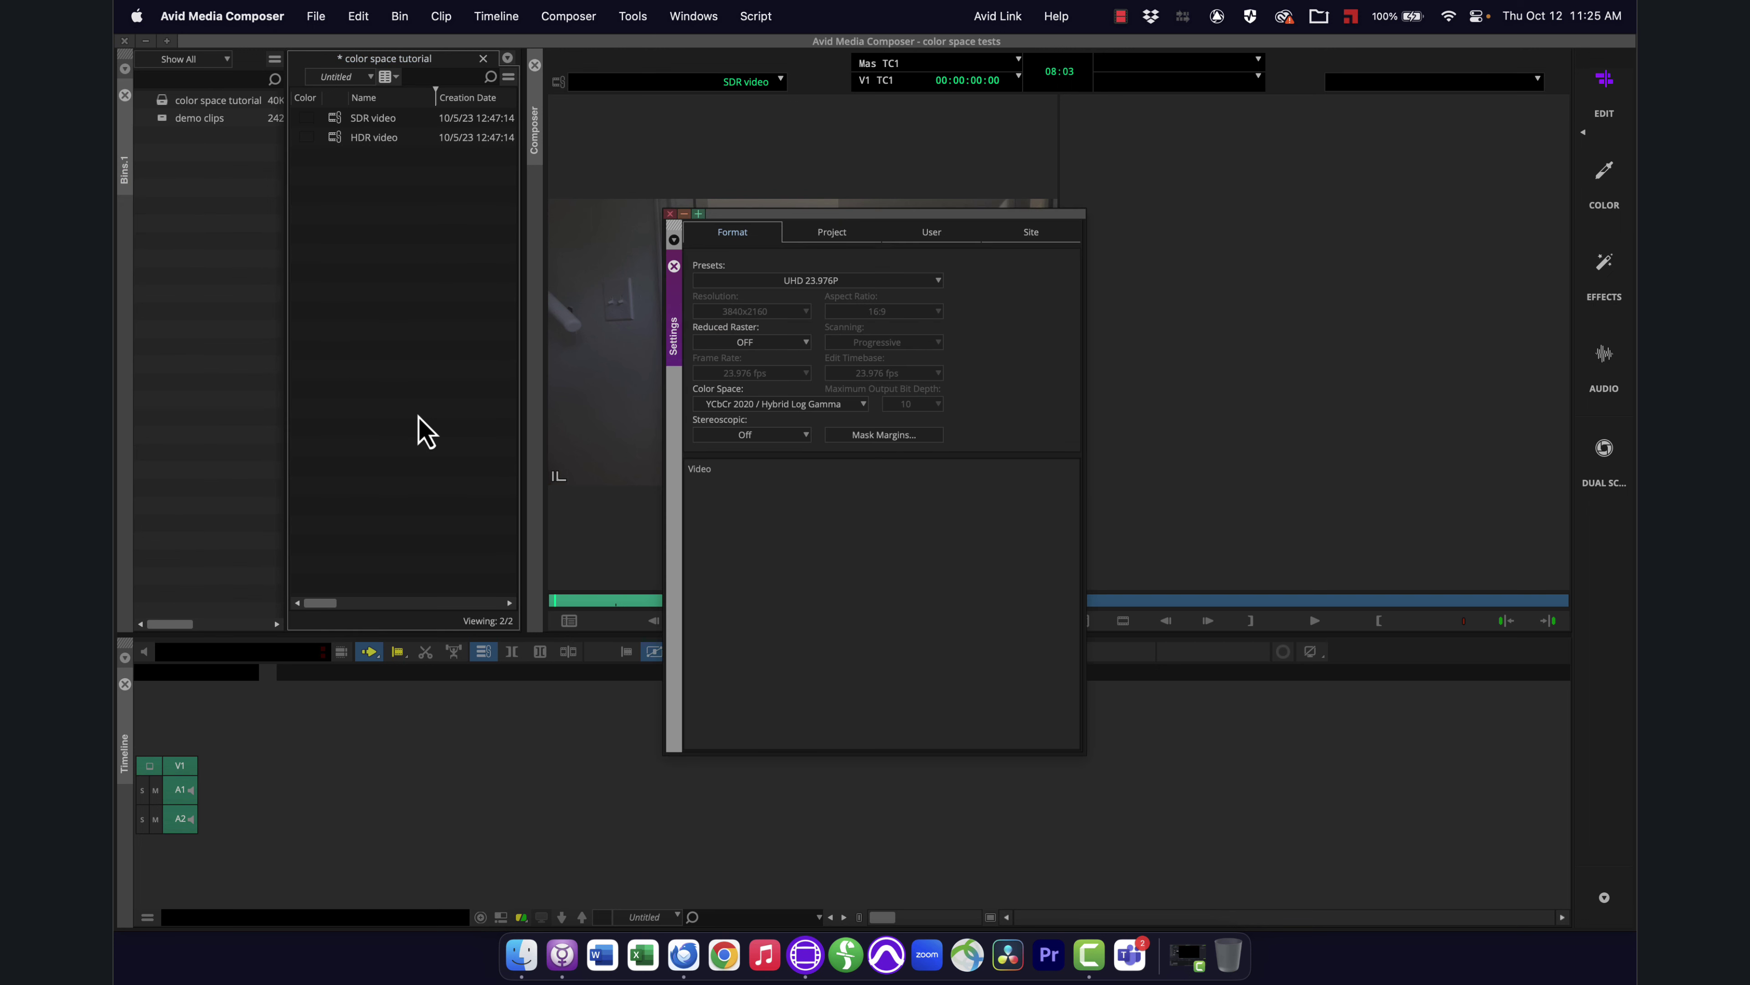
pyautogui.click(743, 405)
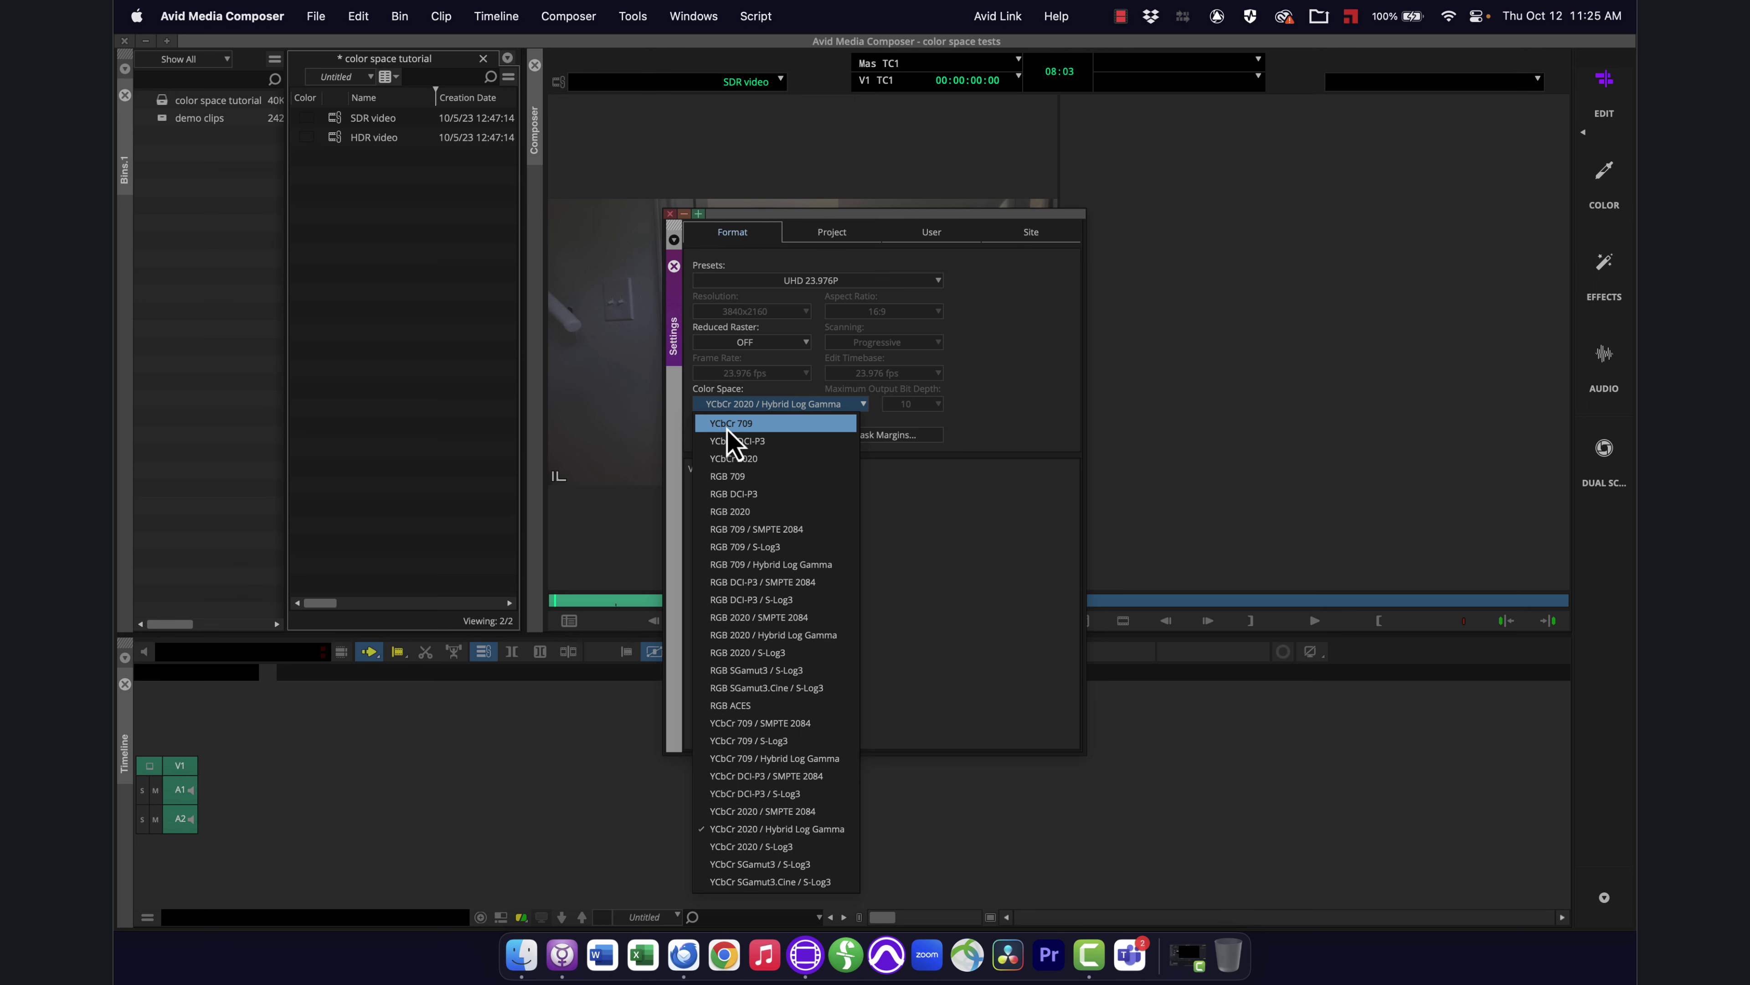
pyautogui.click(748, 424)
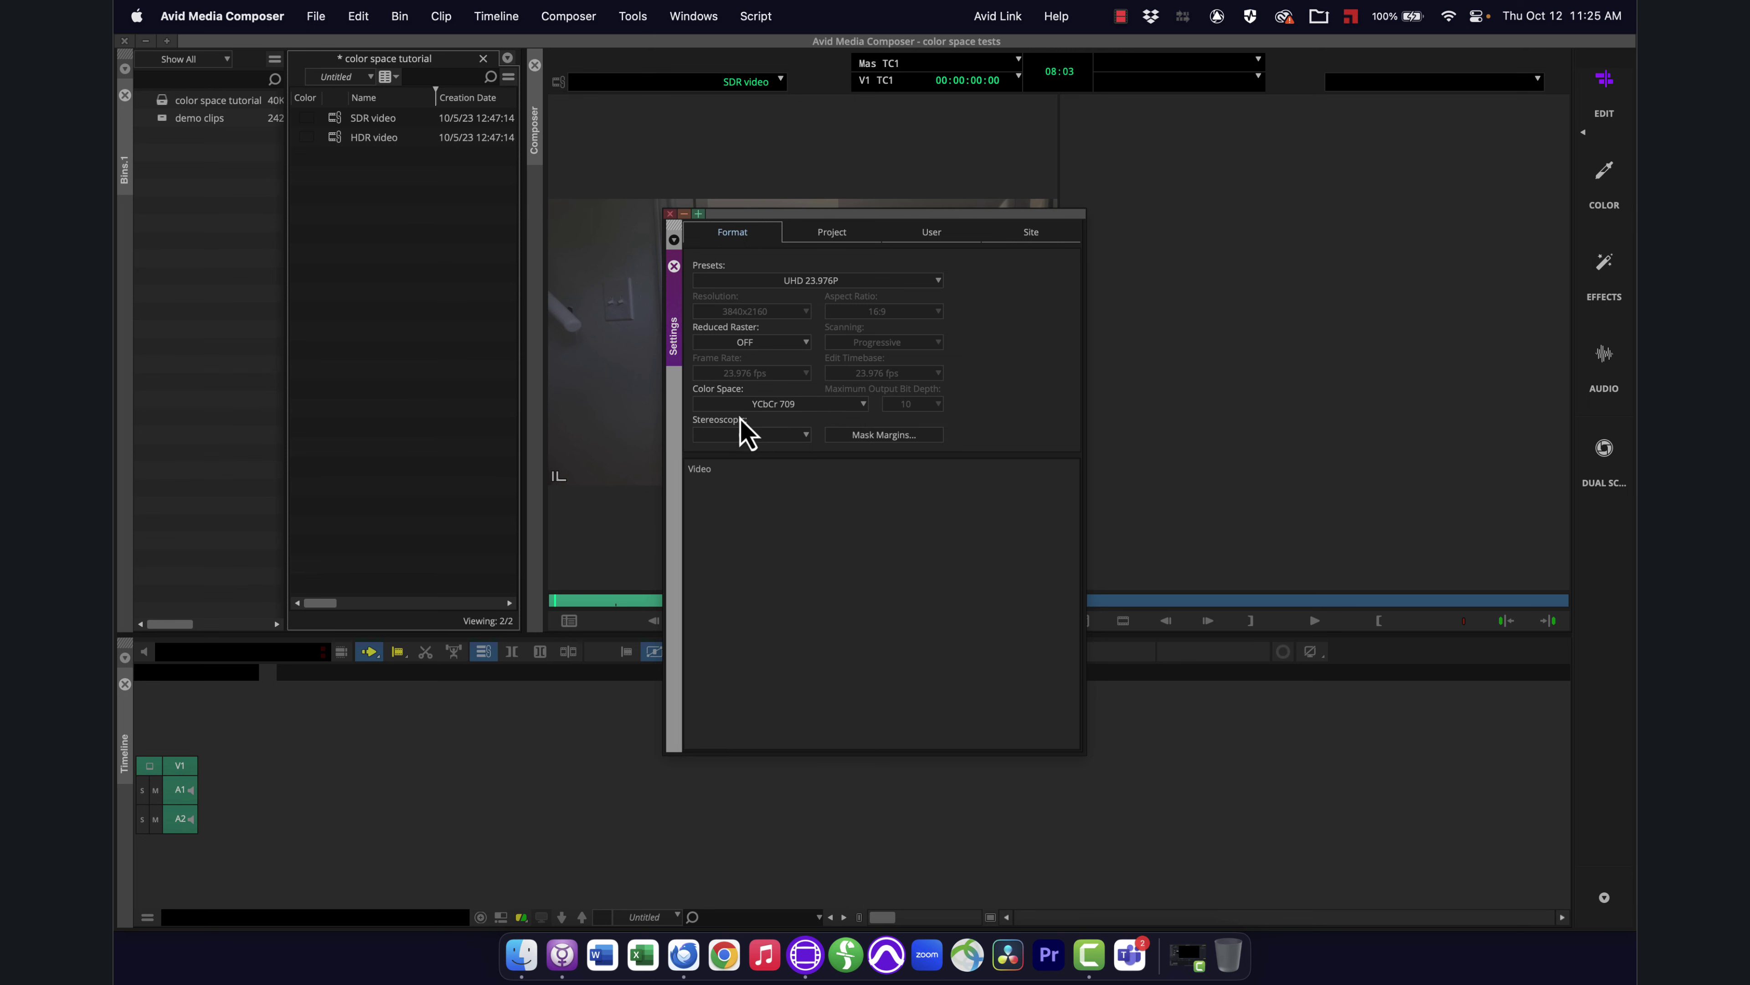
pyautogui.click(669, 216)
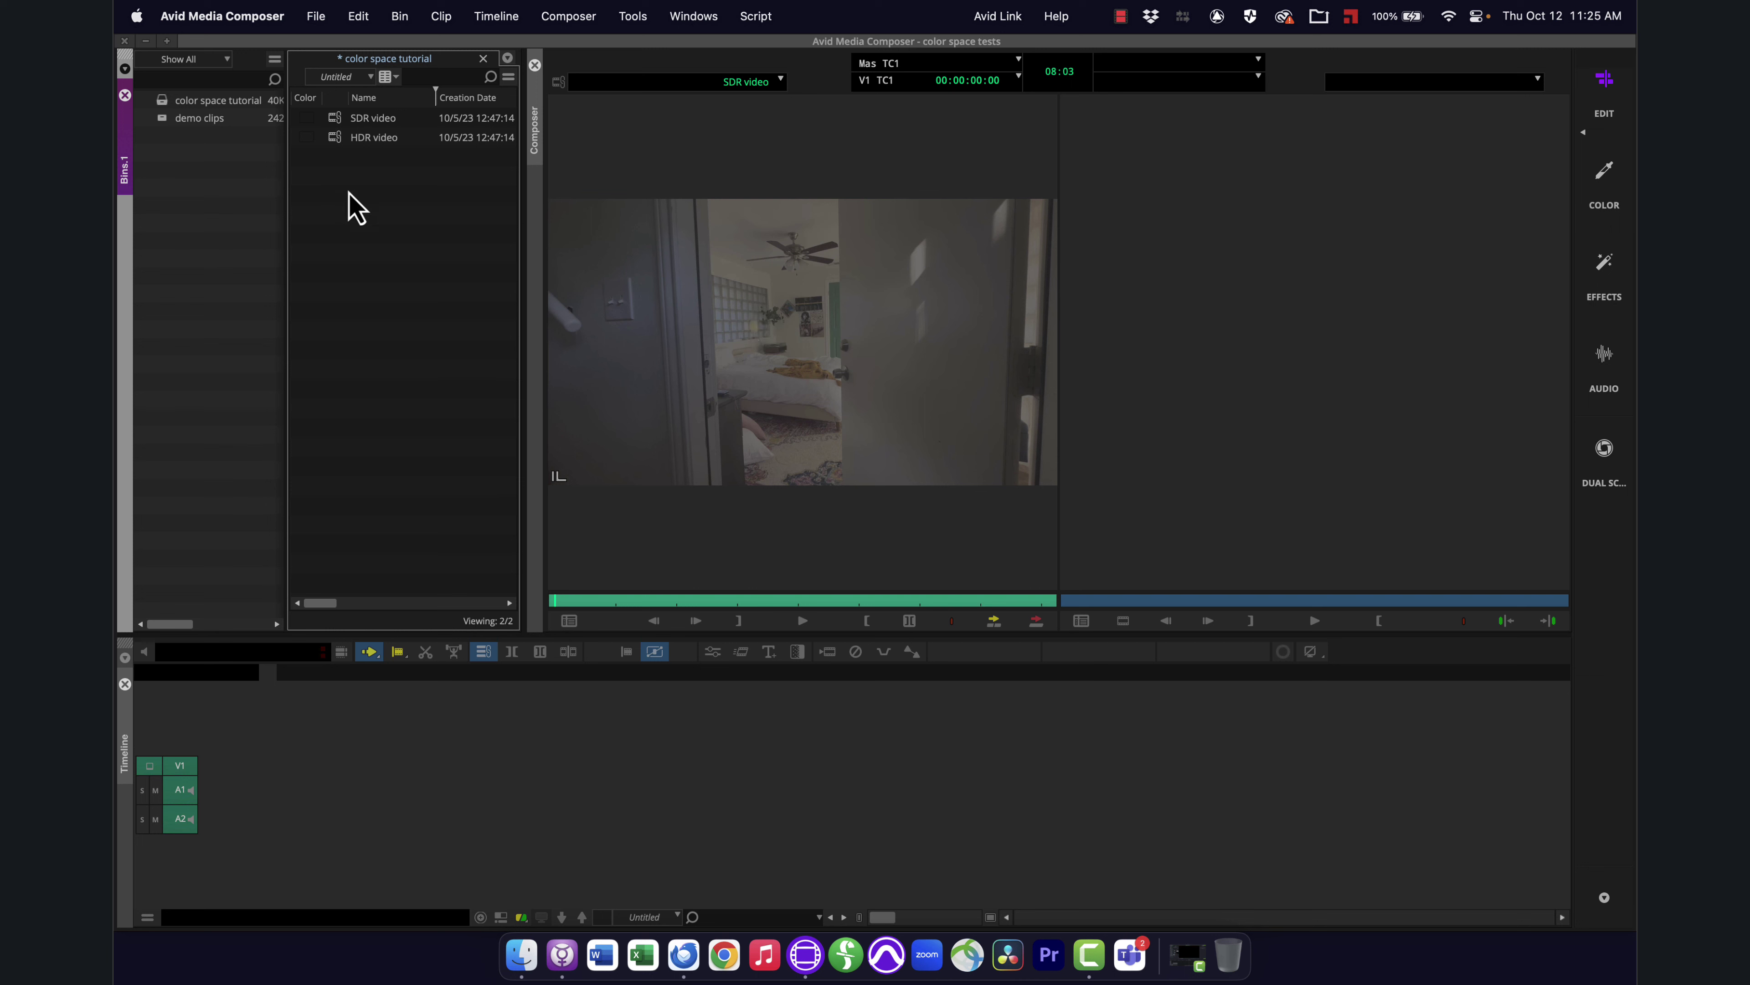
pyautogui.click(337, 139)
pyautogui.click(336, 126)
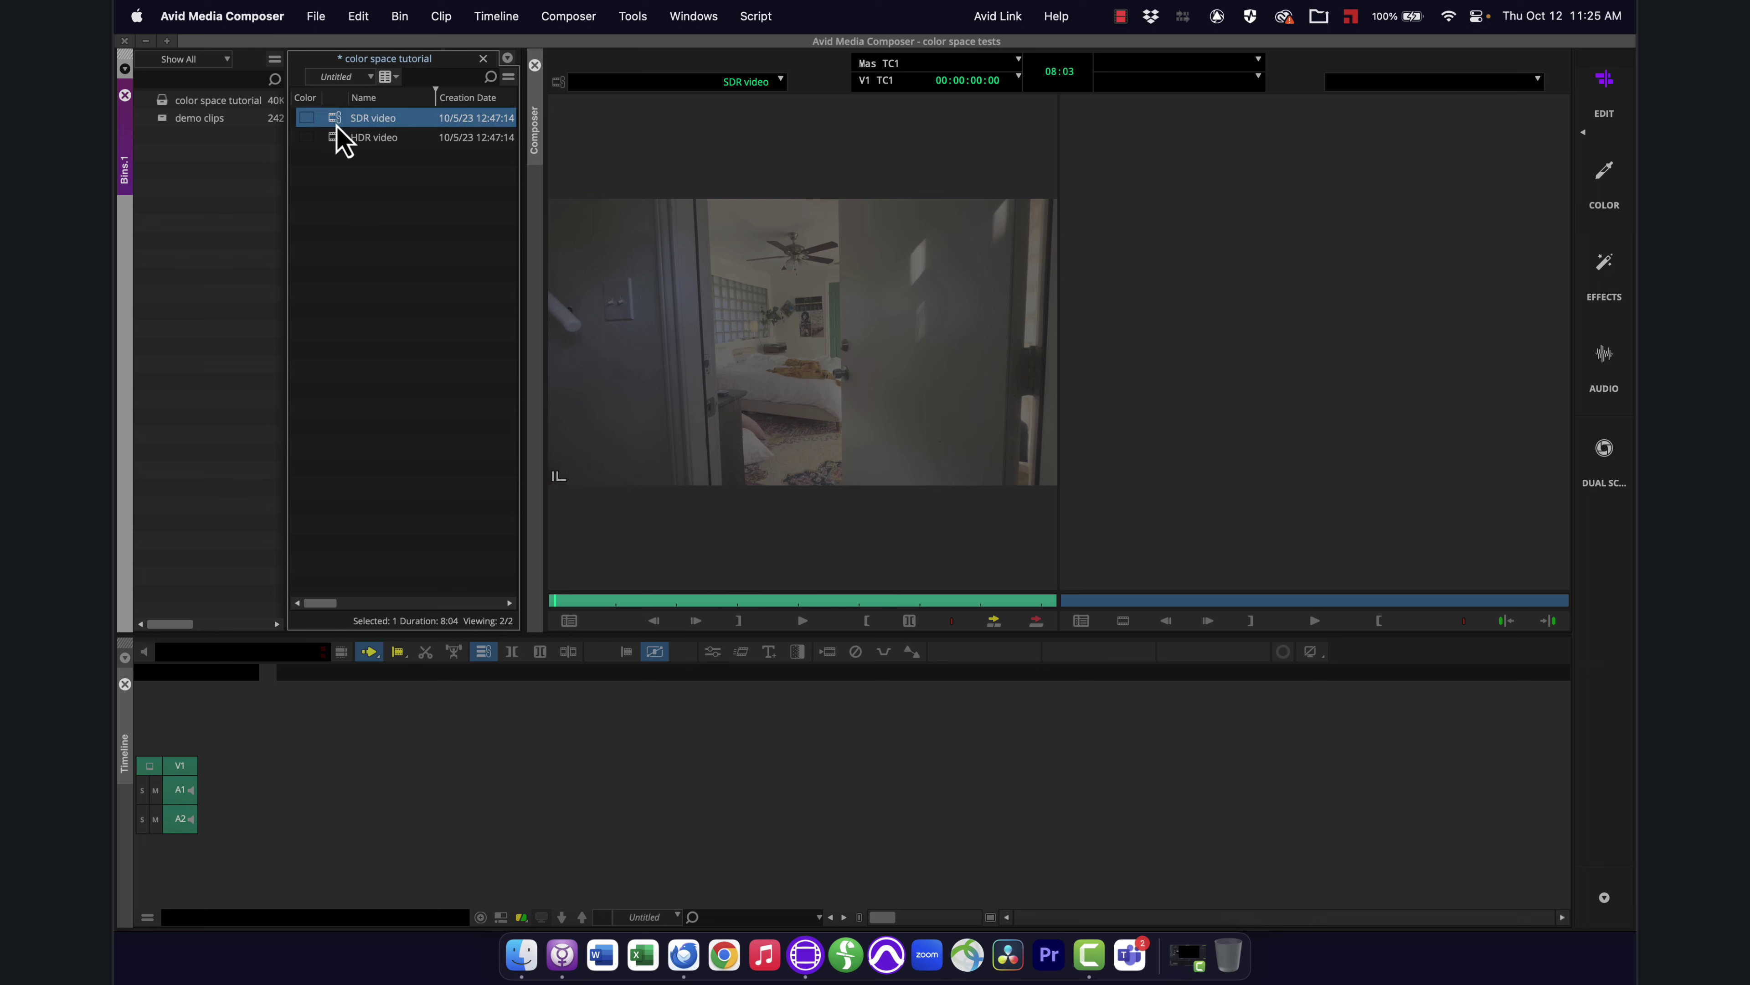
pyautogui.click(336, 134)
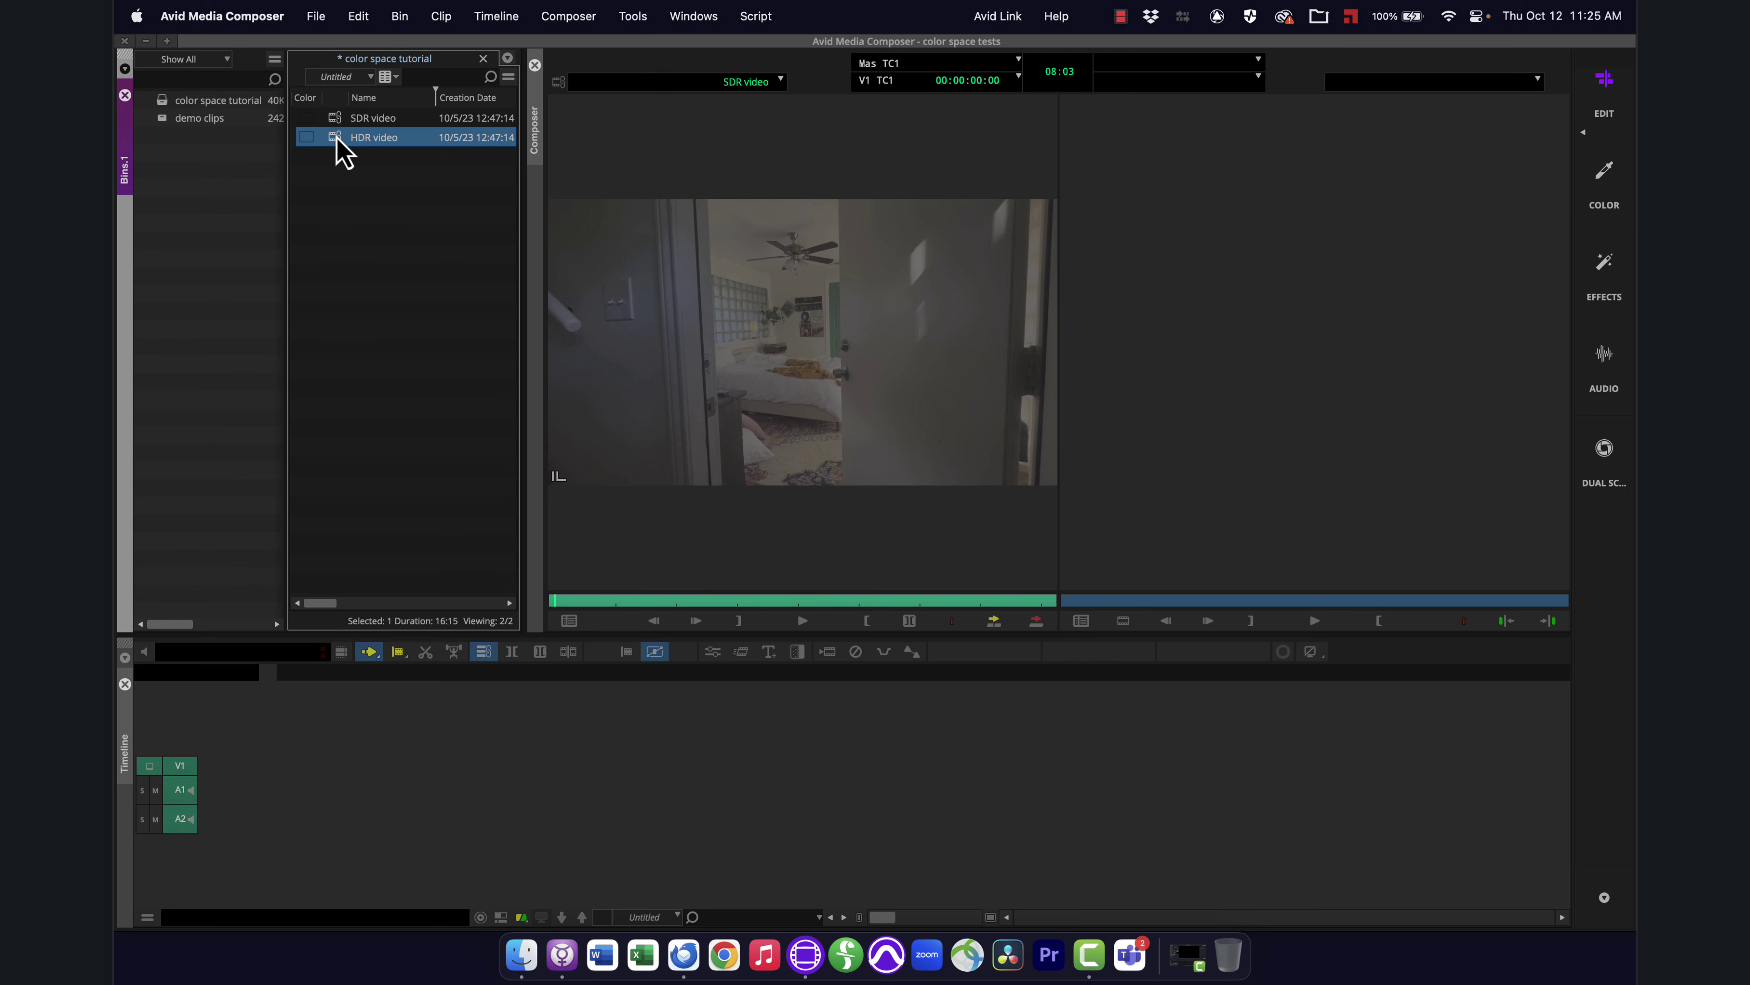
pyautogui.rightClick(336, 138)
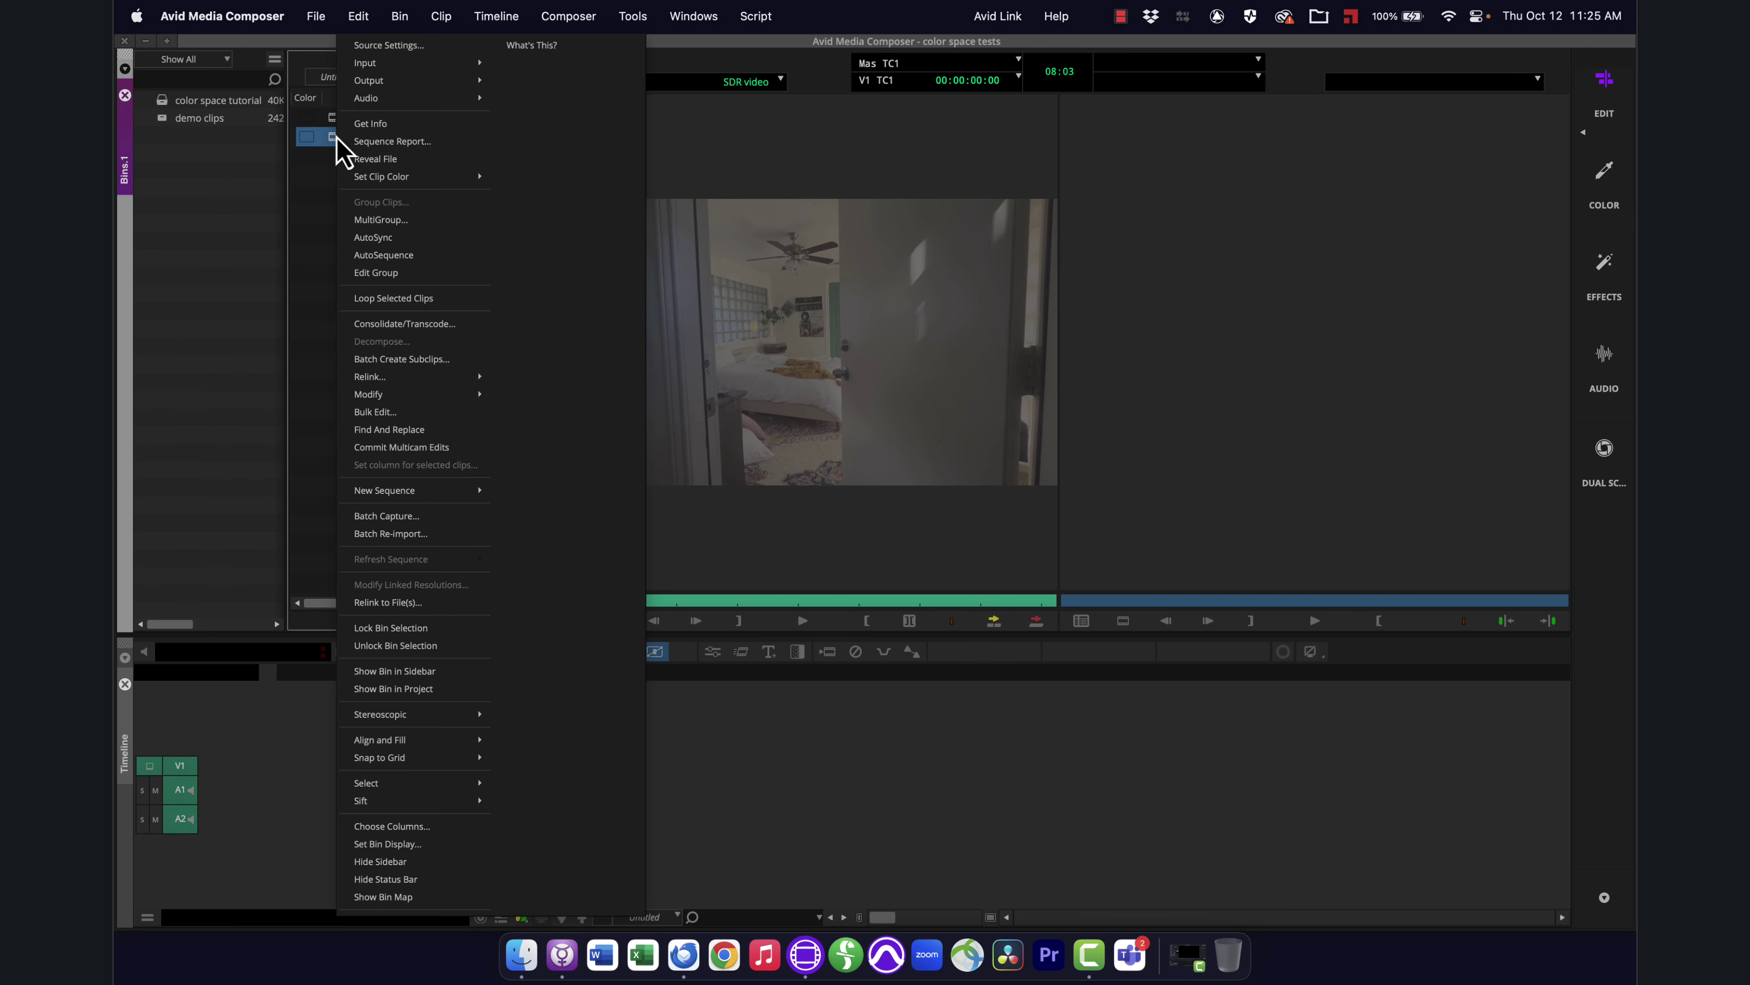
pyautogui.click(307, 228)
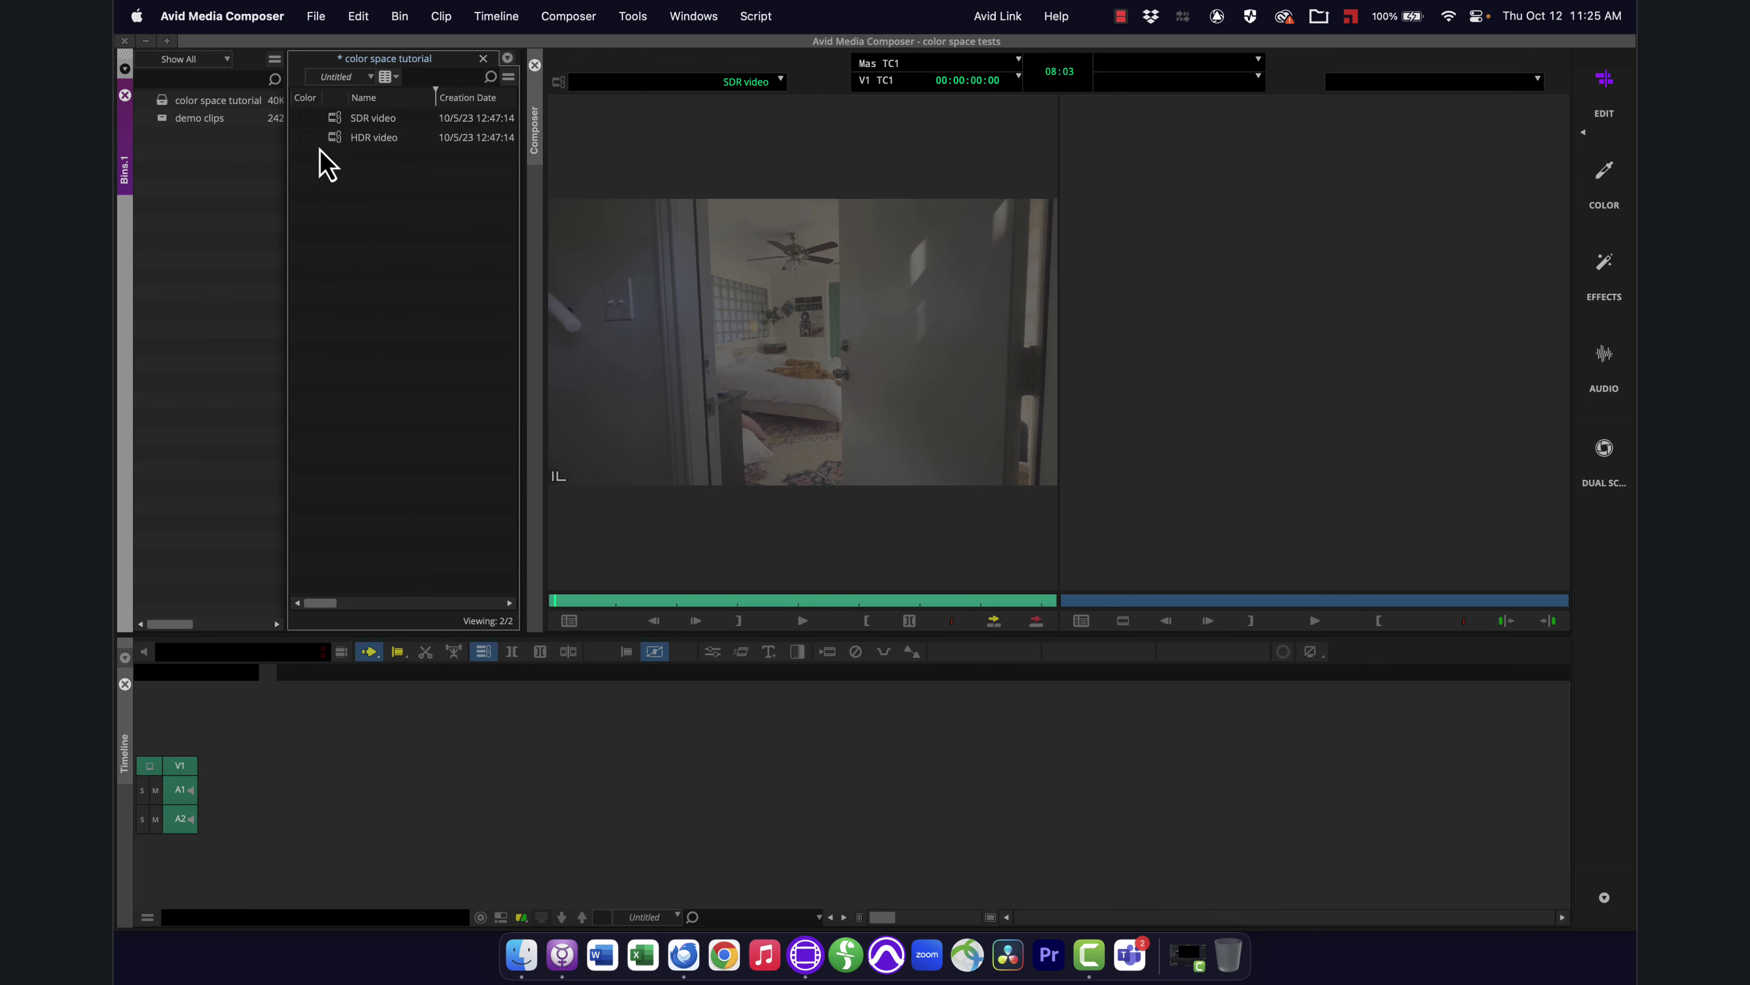
# - Add the HLG 2020 to 709 knee_85 color adapter to HDR video in its source settings and accept the change
pyautogui.rightClick(338, 138)
pyautogui.click(376, 55)
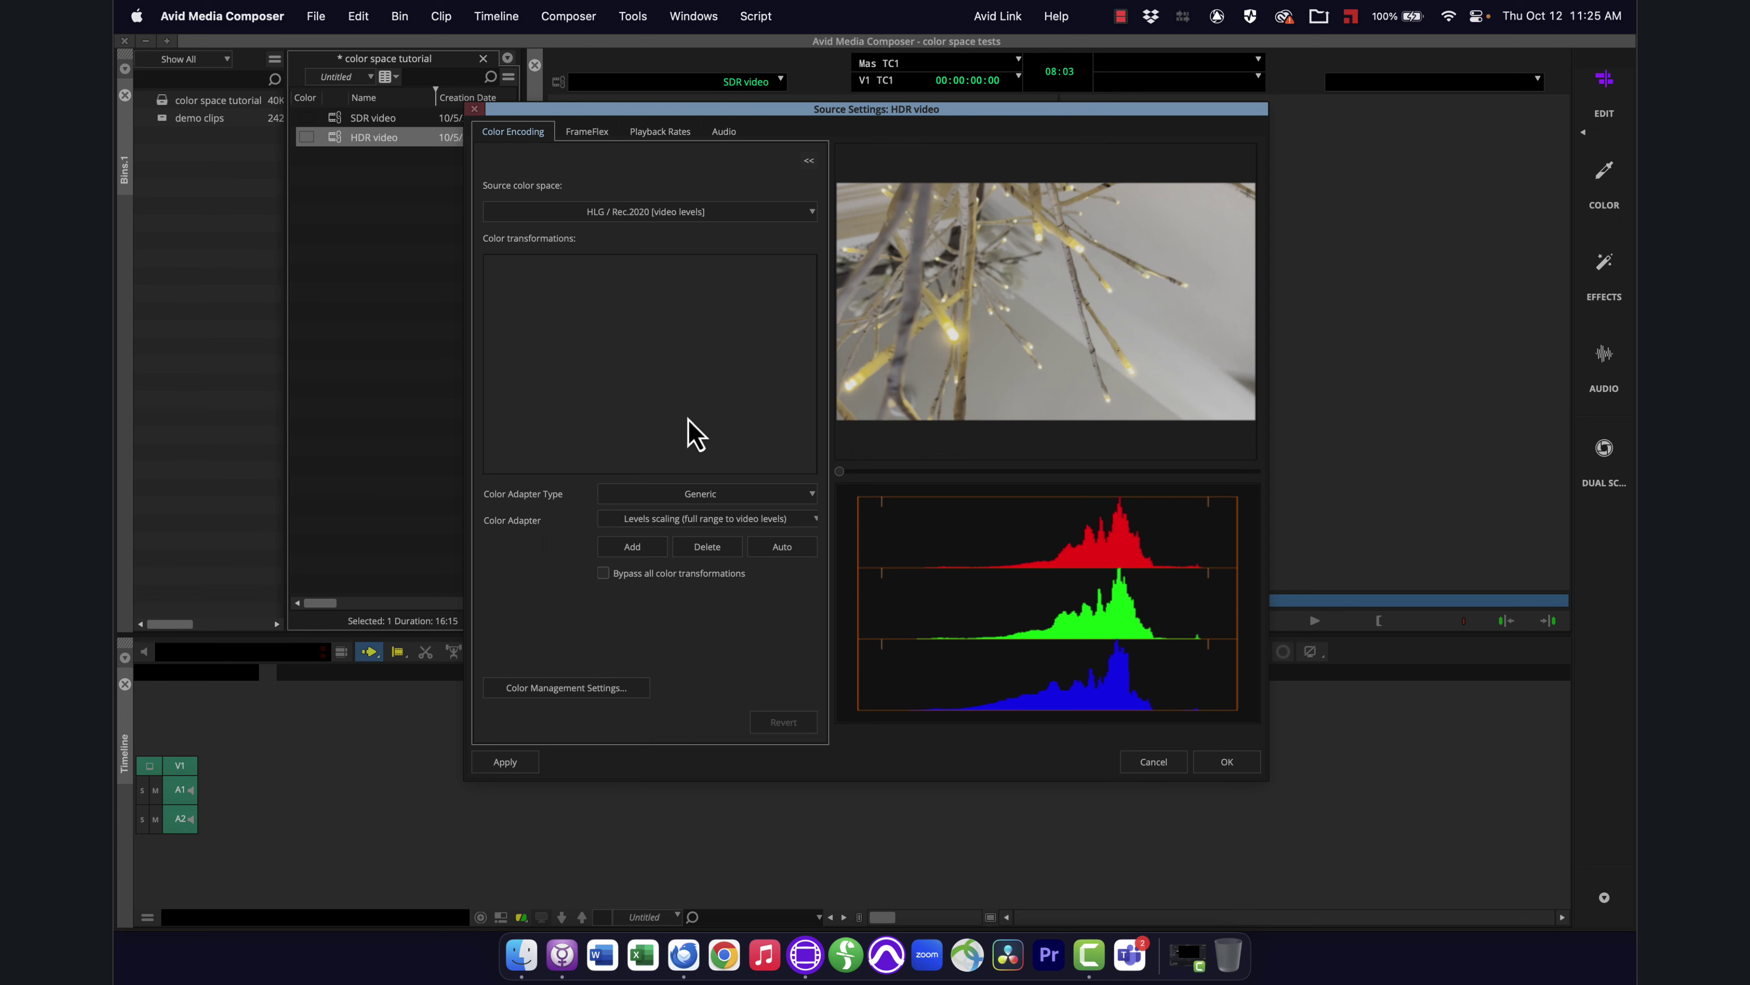
pyautogui.click(753, 523)
pyautogui.click(549, 505)
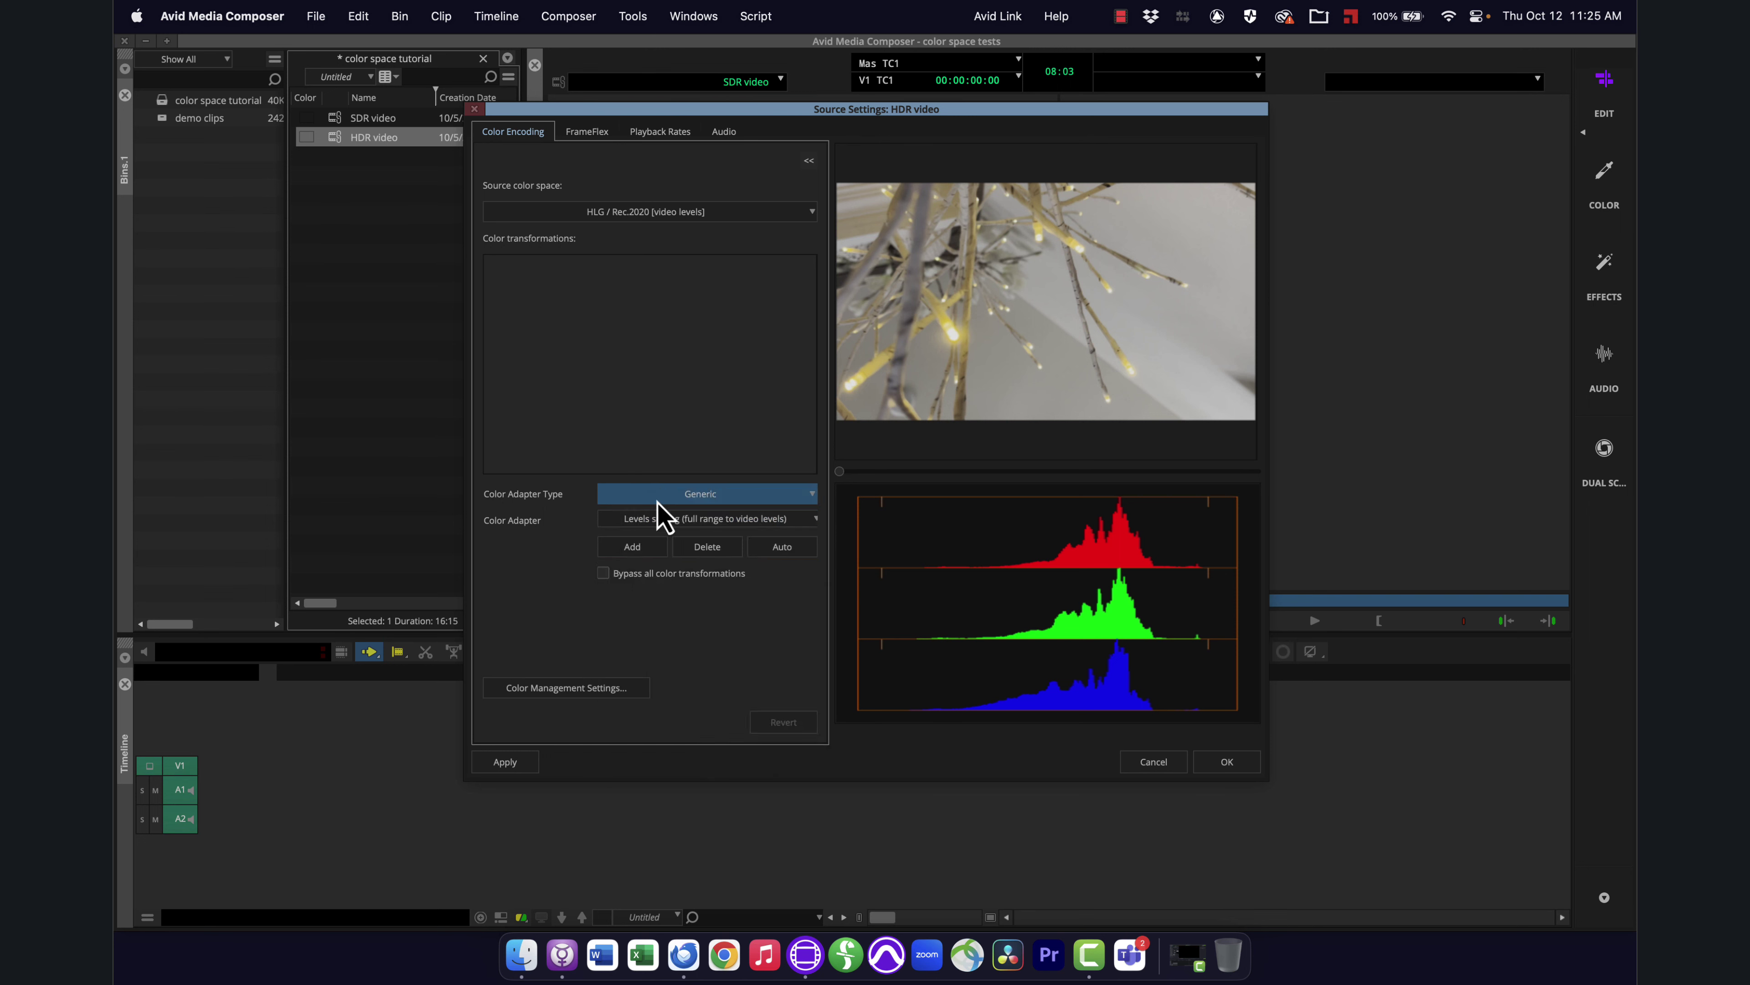
pyautogui.click(728, 520)
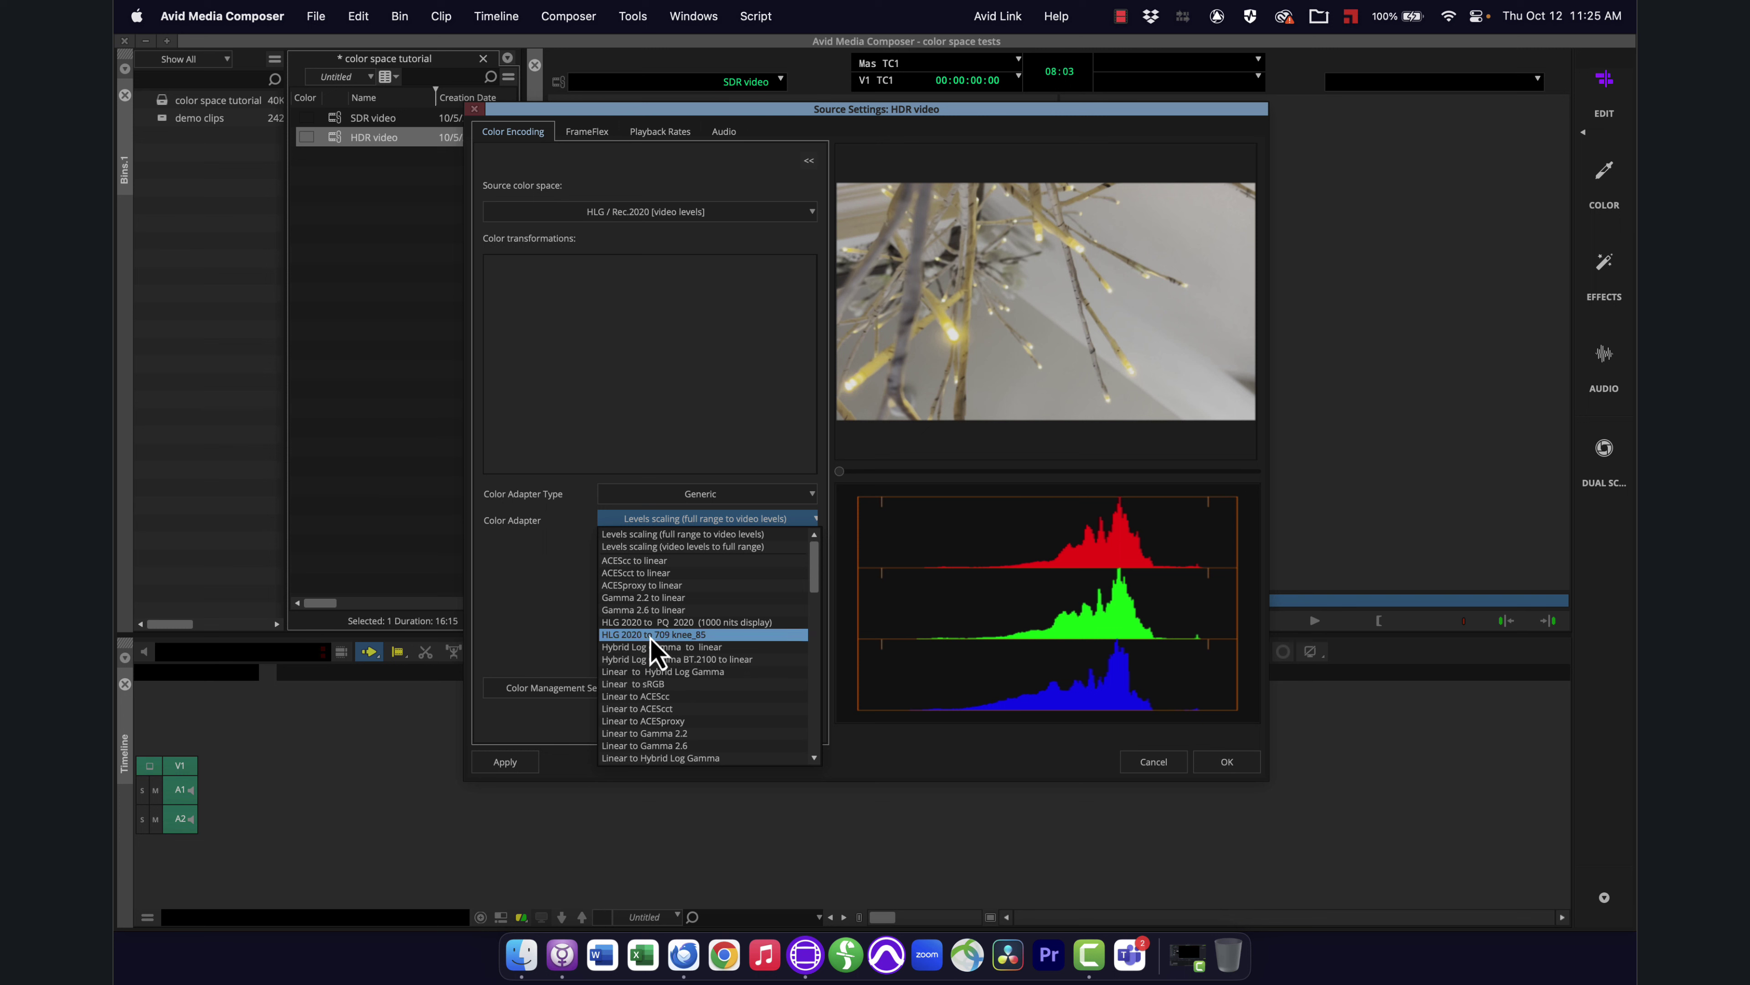
pyautogui.click(682, 640)
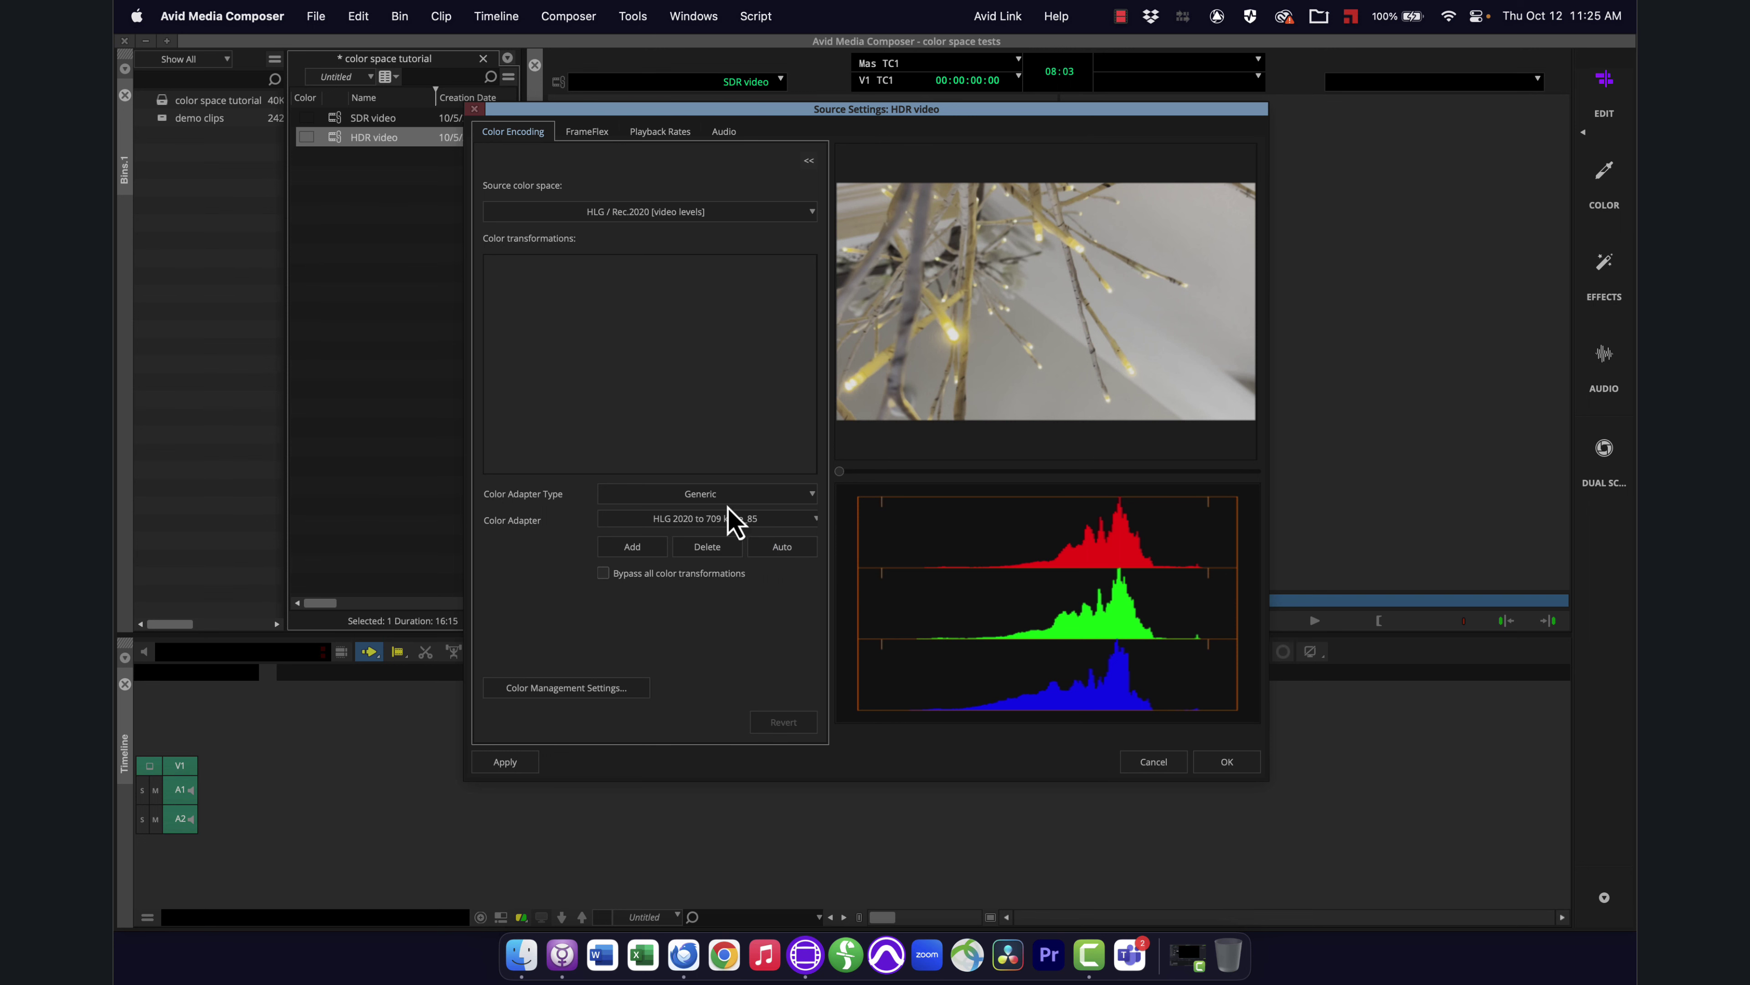
pyautogui.click(633, 547)
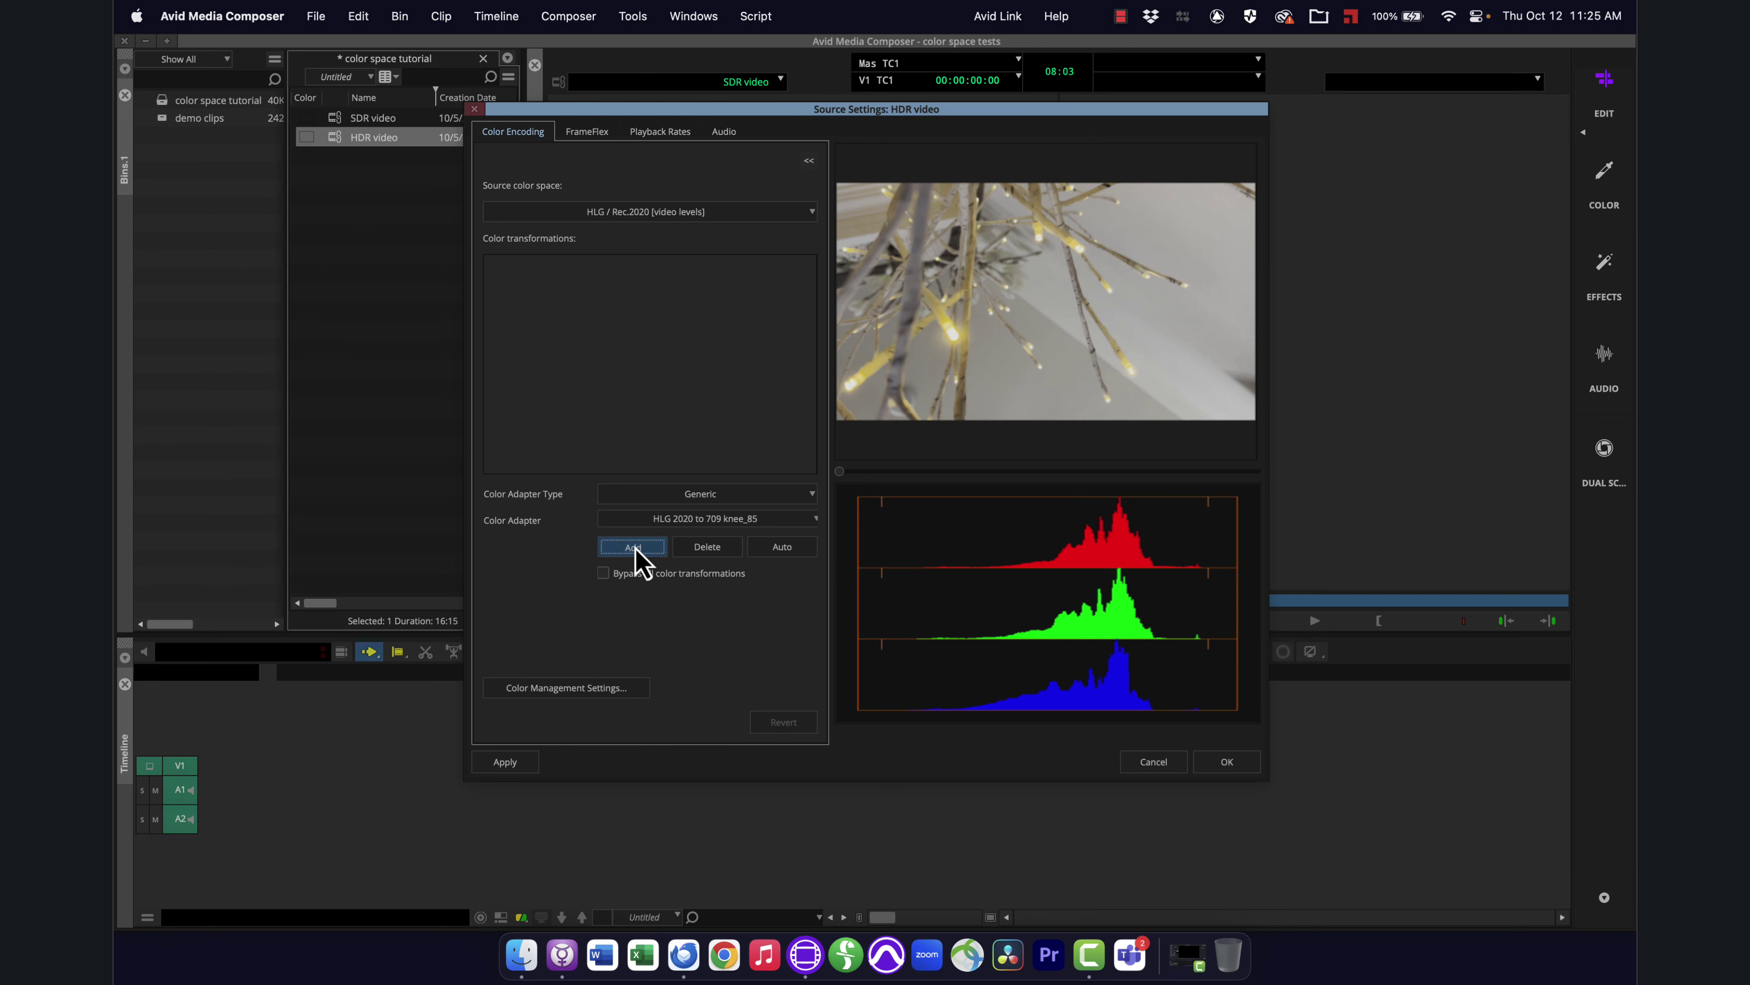
pyautogui.click(1228, 763)
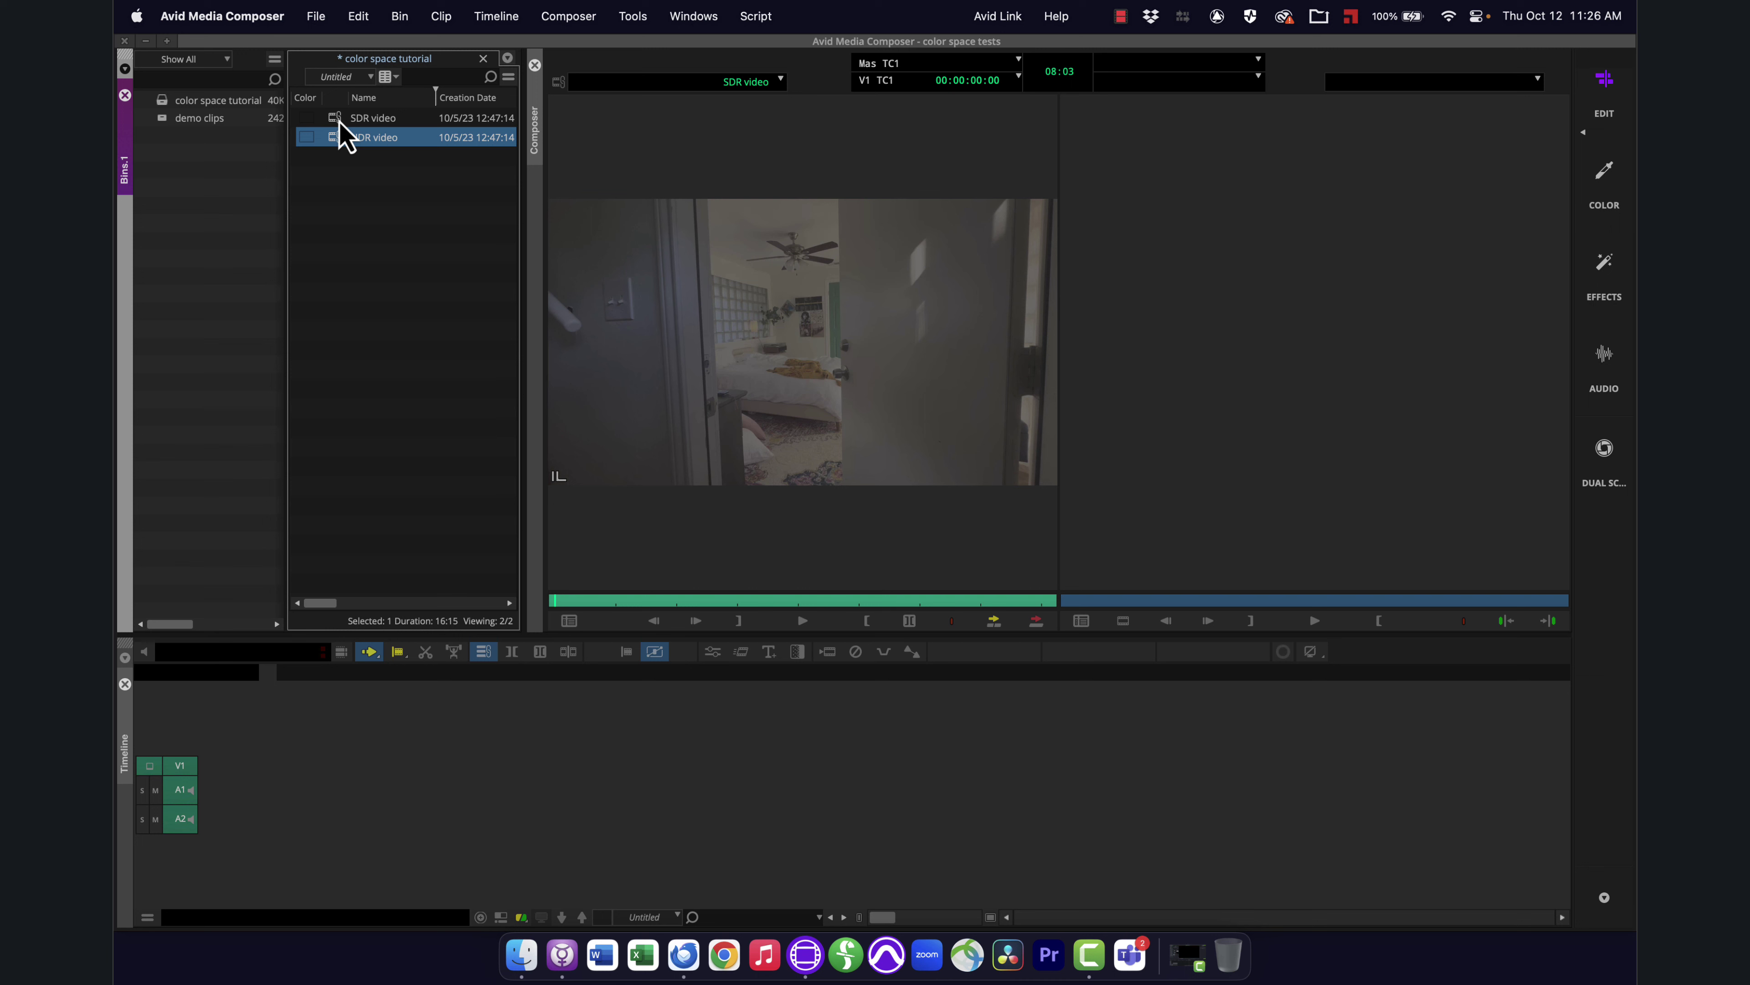
# - Transcode both clips to DNxHR LB on Macintosh HD at the project frame rate, converting the clips with a mismatched edit rate
pyautogui.press('super+a')
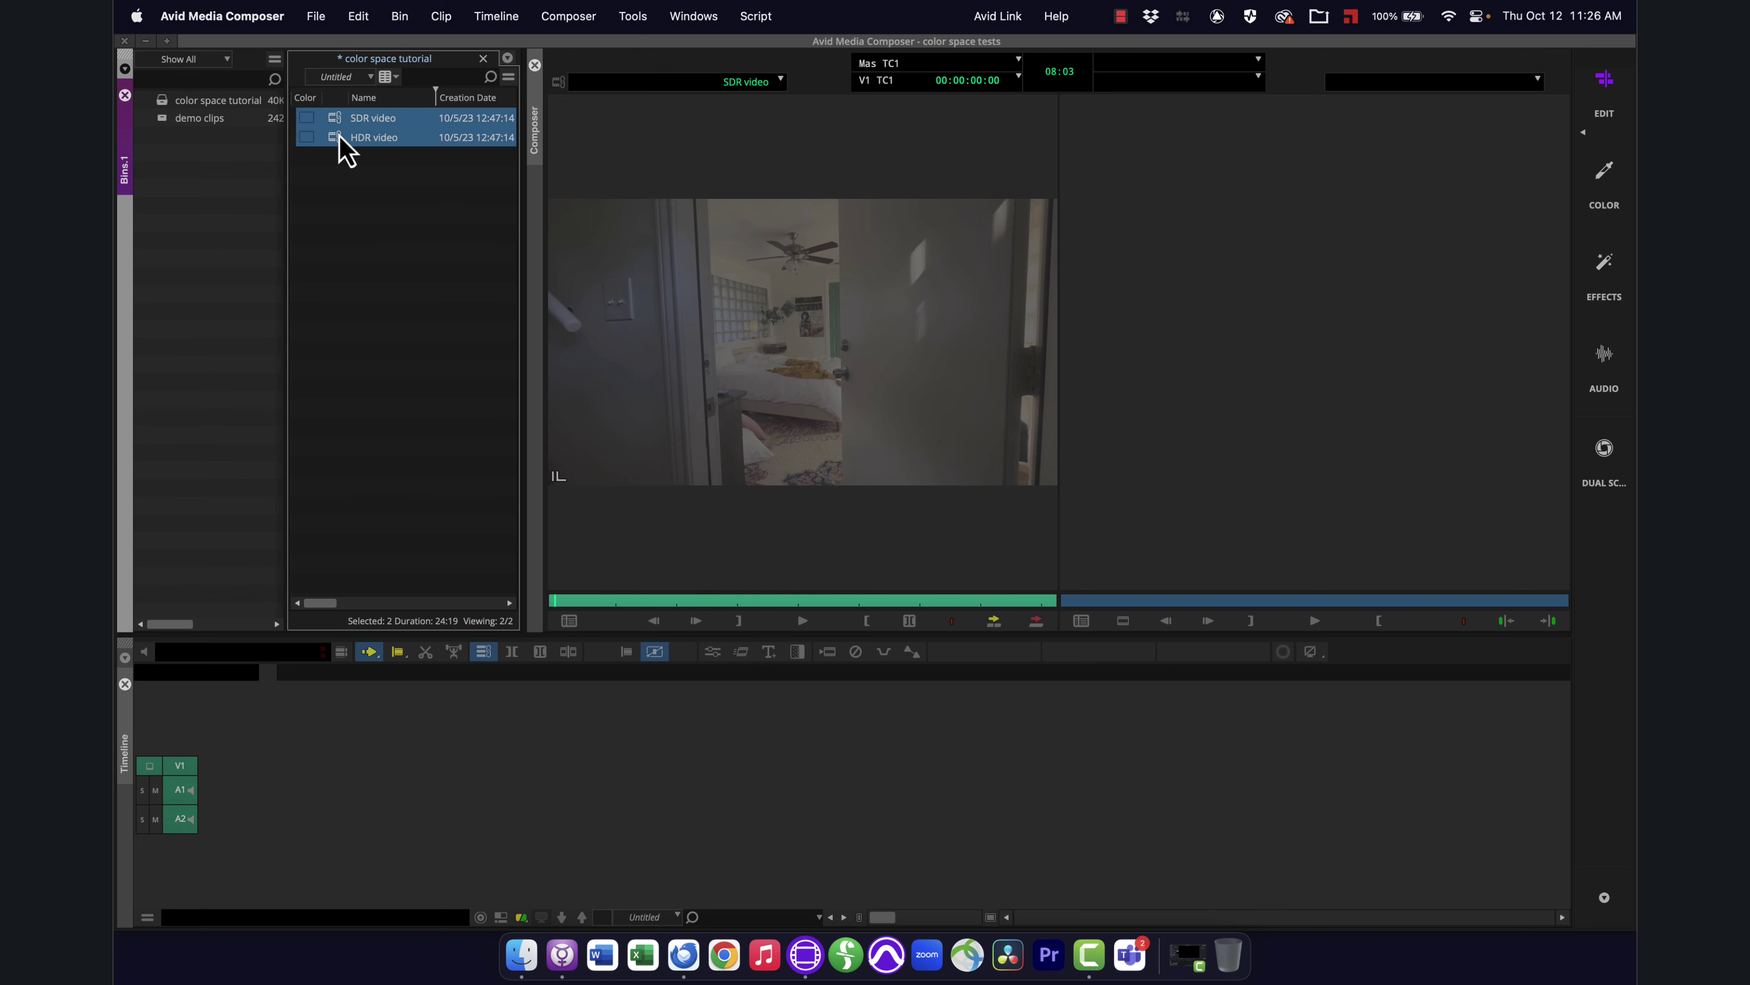
pyautogui.rightClick(340, 138)
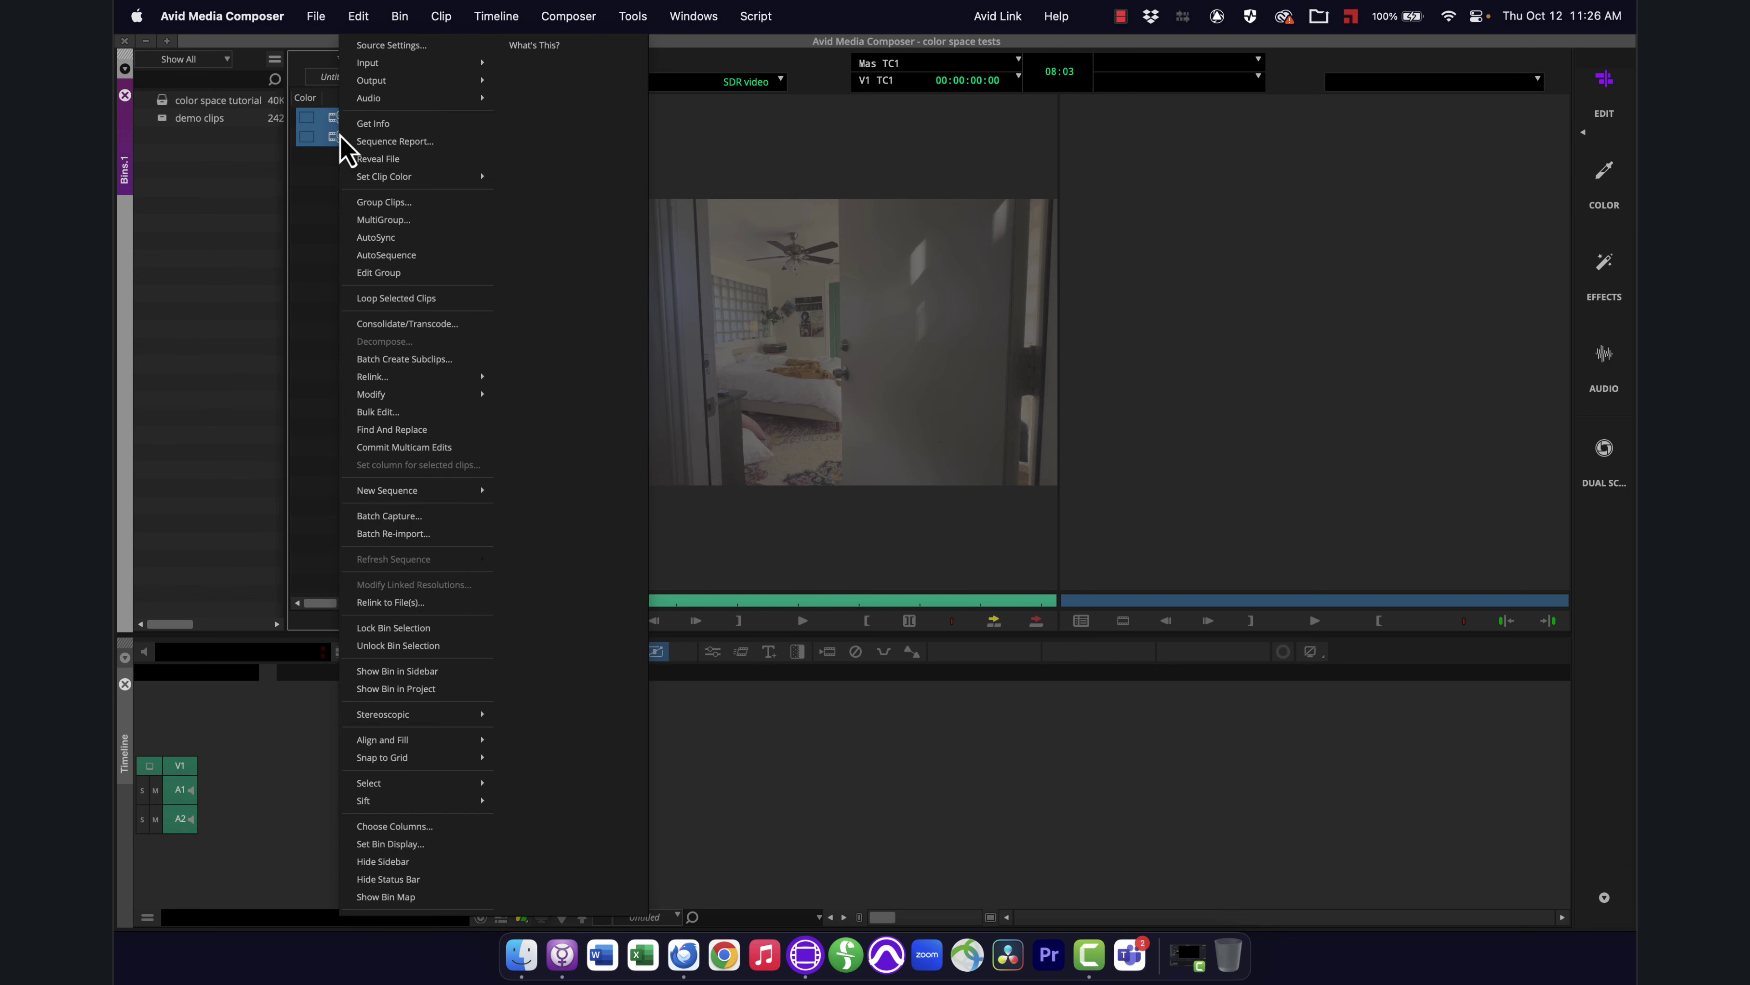
pyautogui.click(421, 324)
pyautogui.click(585, 285)
pyautogui.click(575, 206)
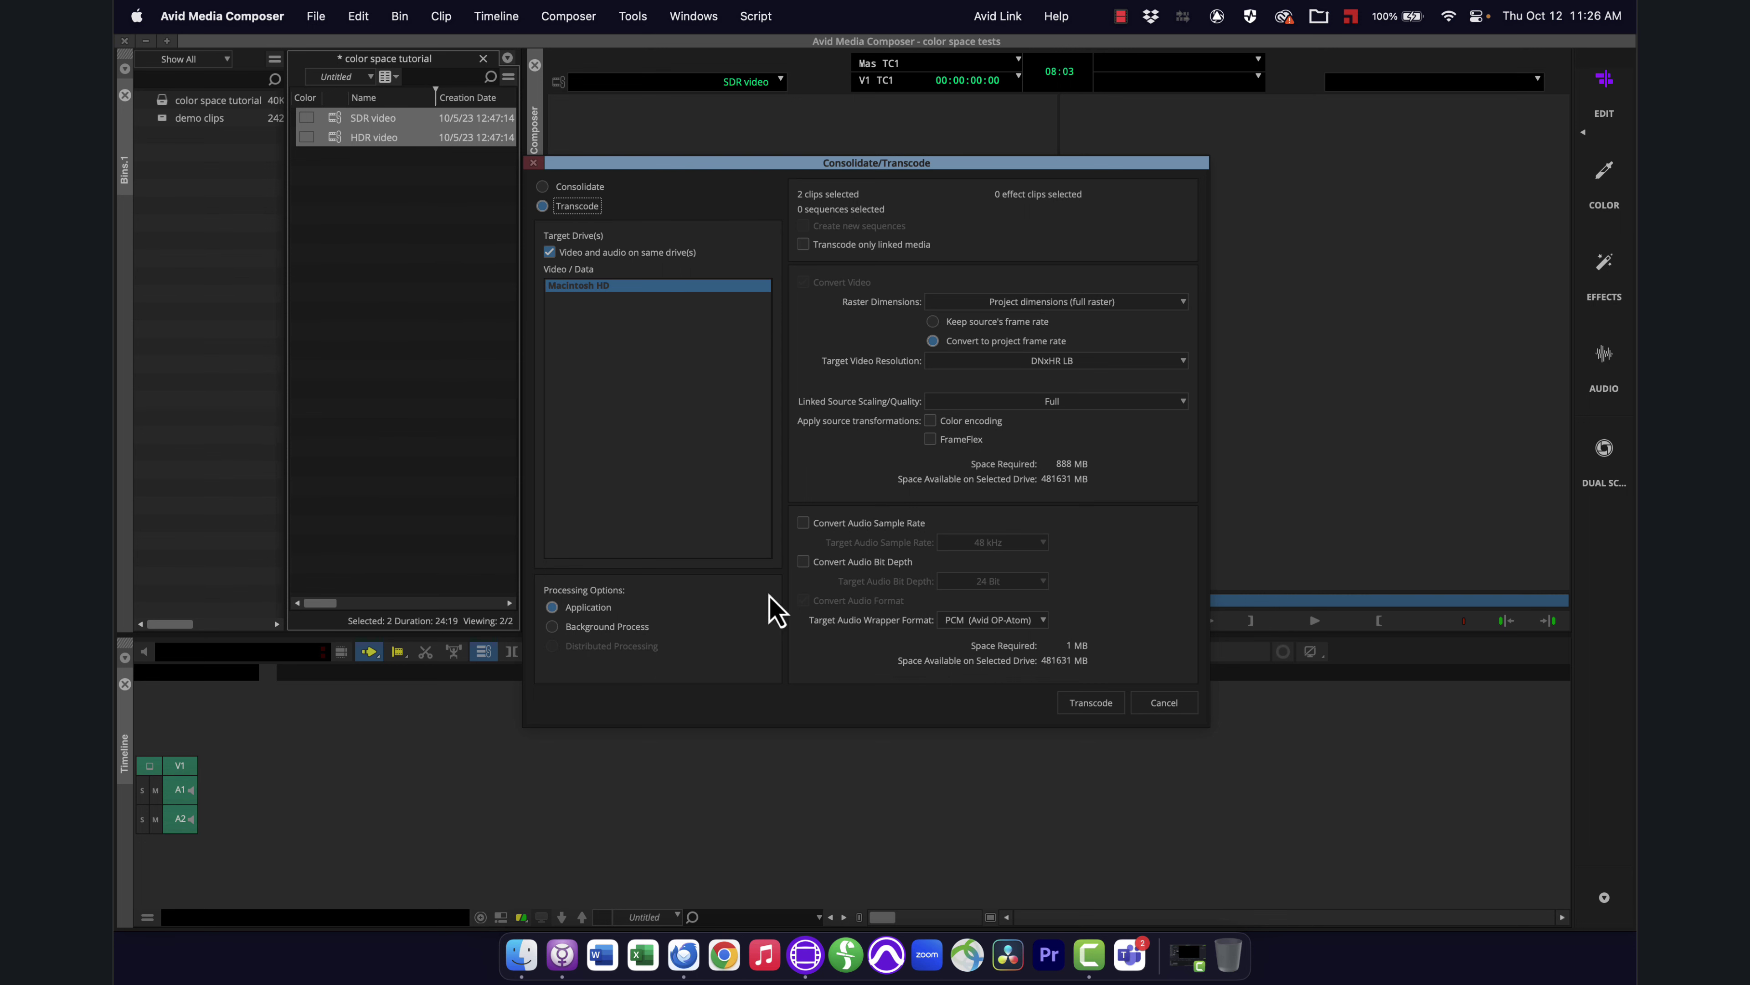
pyautogui.click(1102, 709)
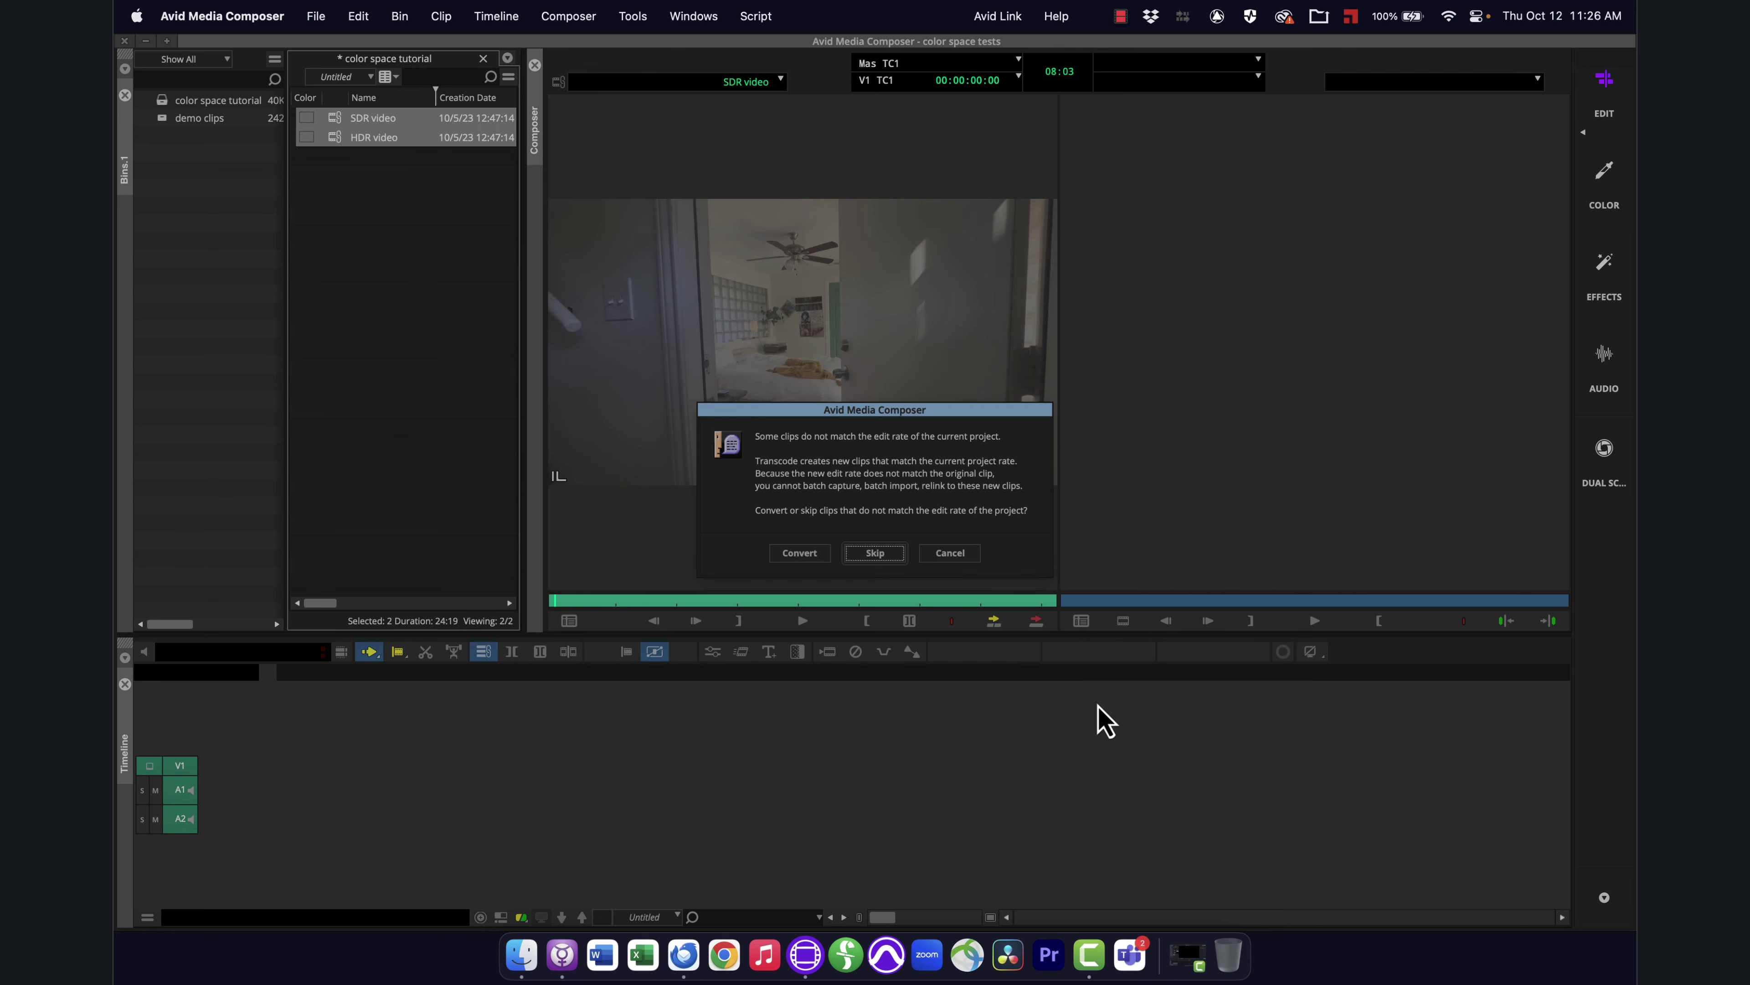
pyautogui.click(782, 552)
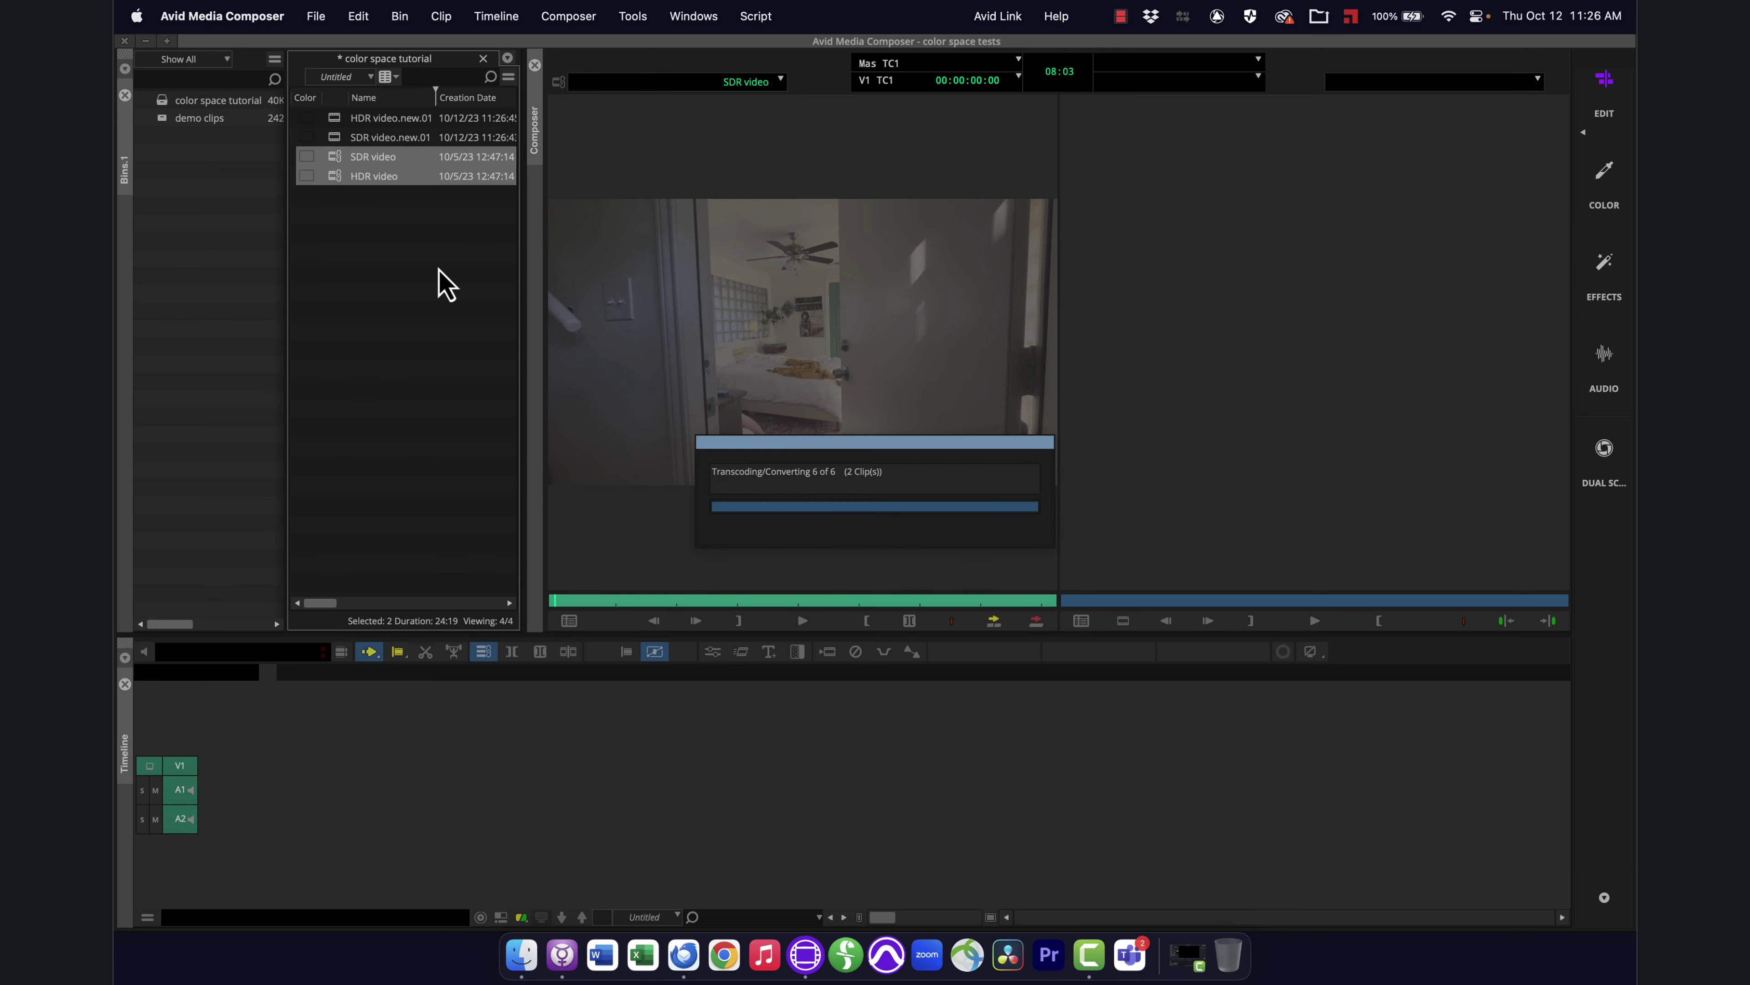
# - Load both transcoded clips in turn and examine the color transformations in HDR video.new.01's source settings
pyautogui.click(339, 137)
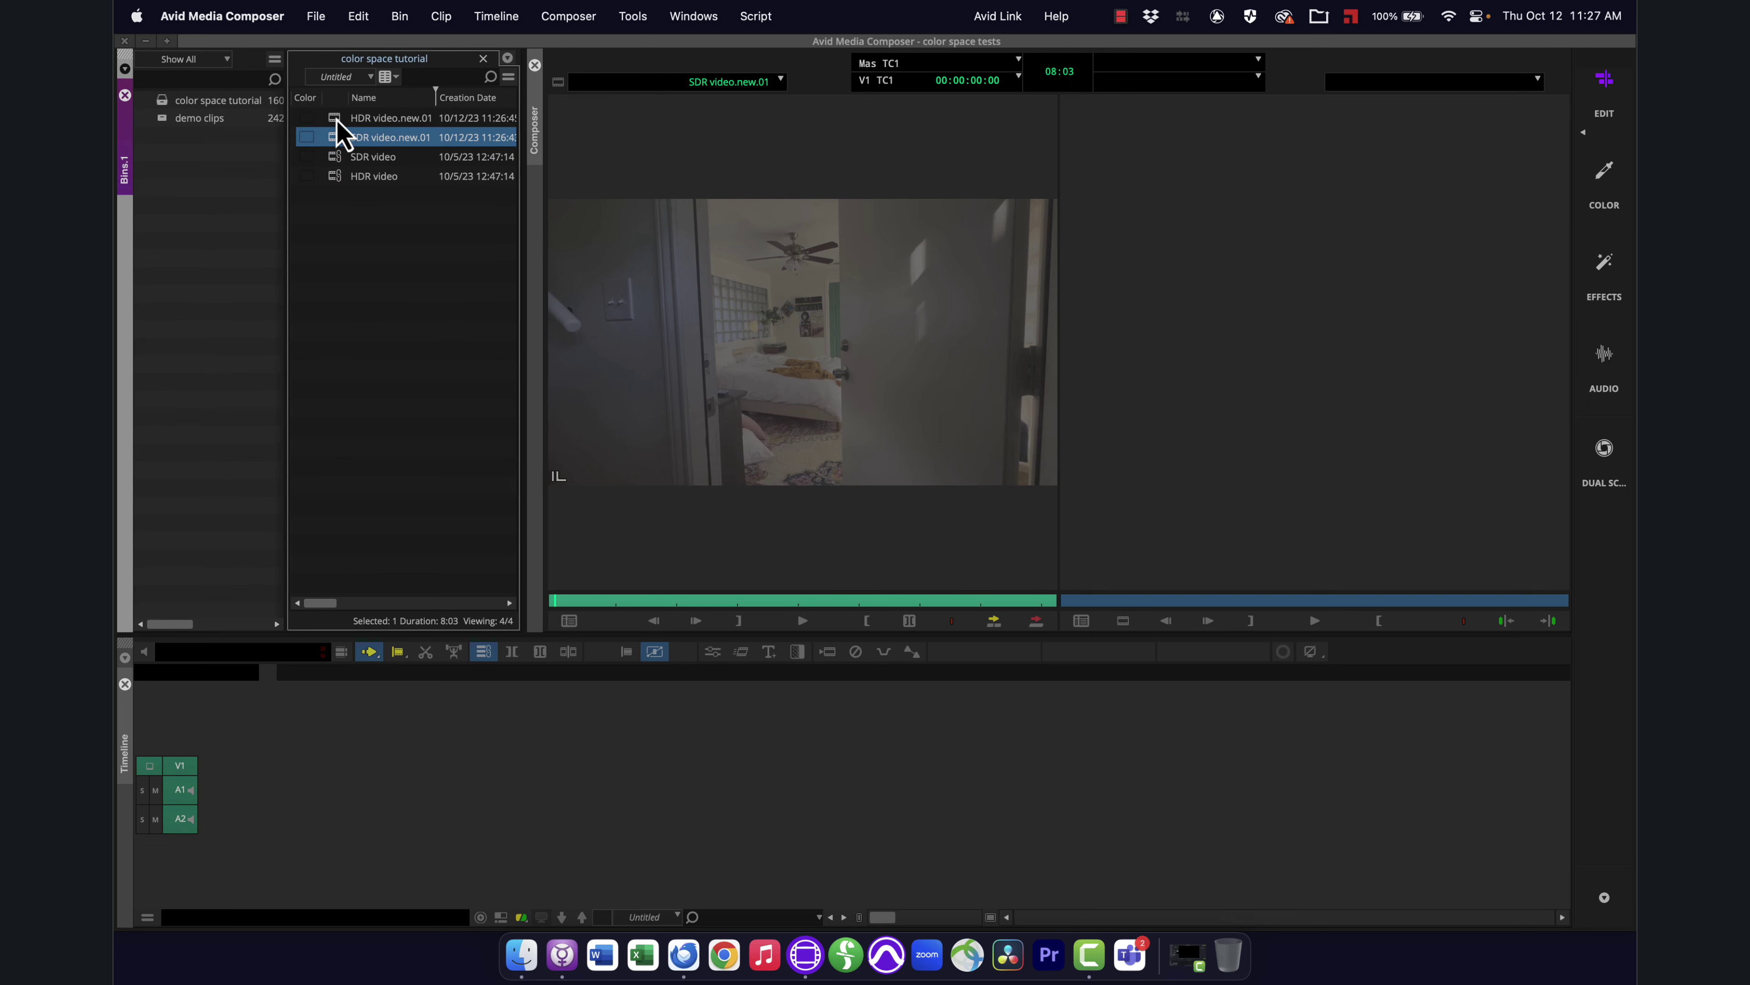
pyautogui.click(342, 119)
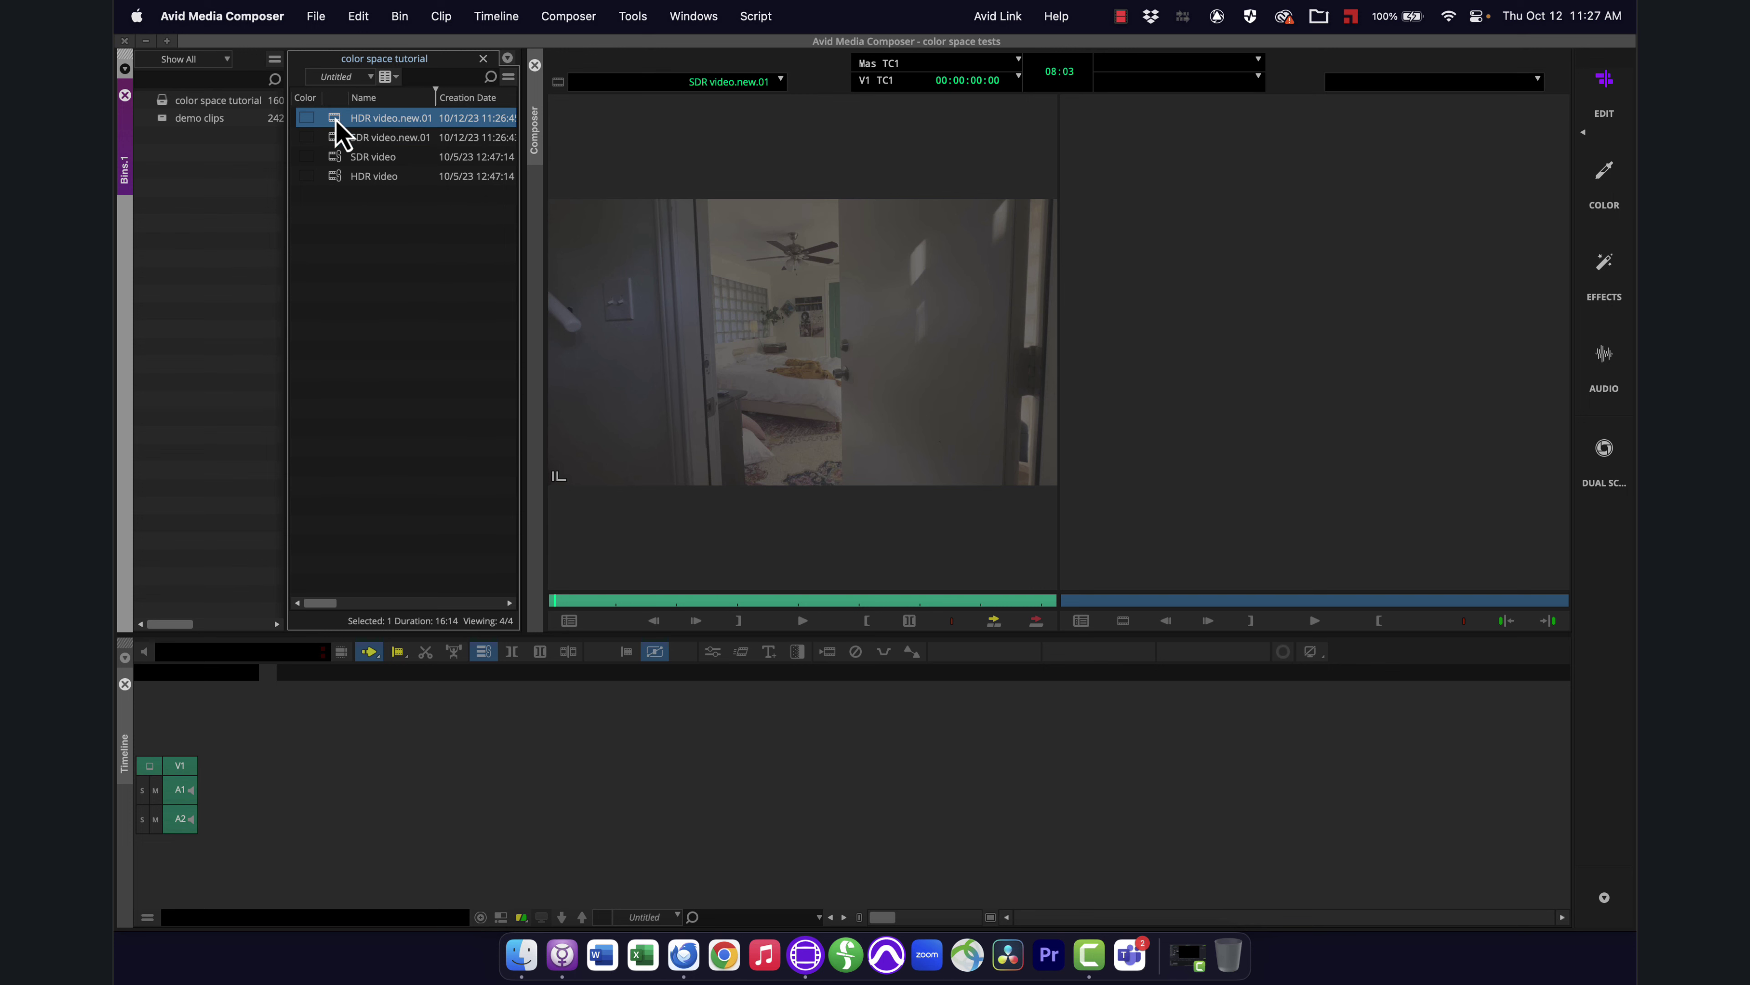
pyautogui.rightClick(342, 118)
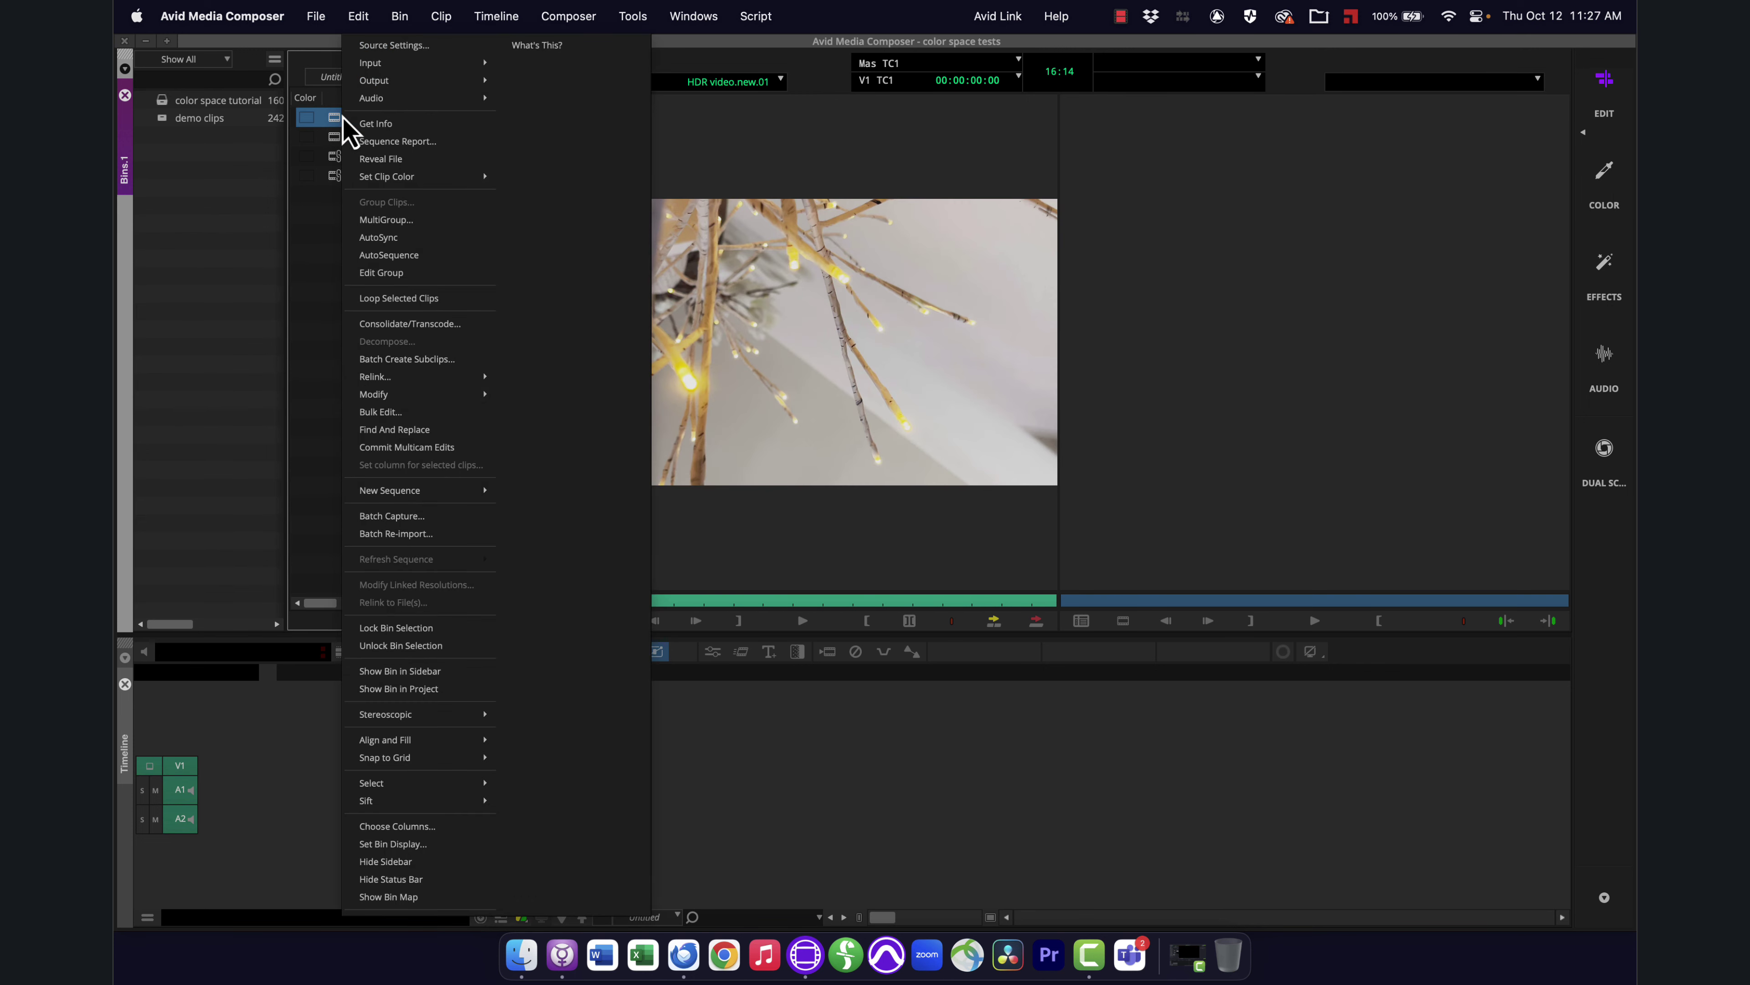
pyautogui.click(411, 56)
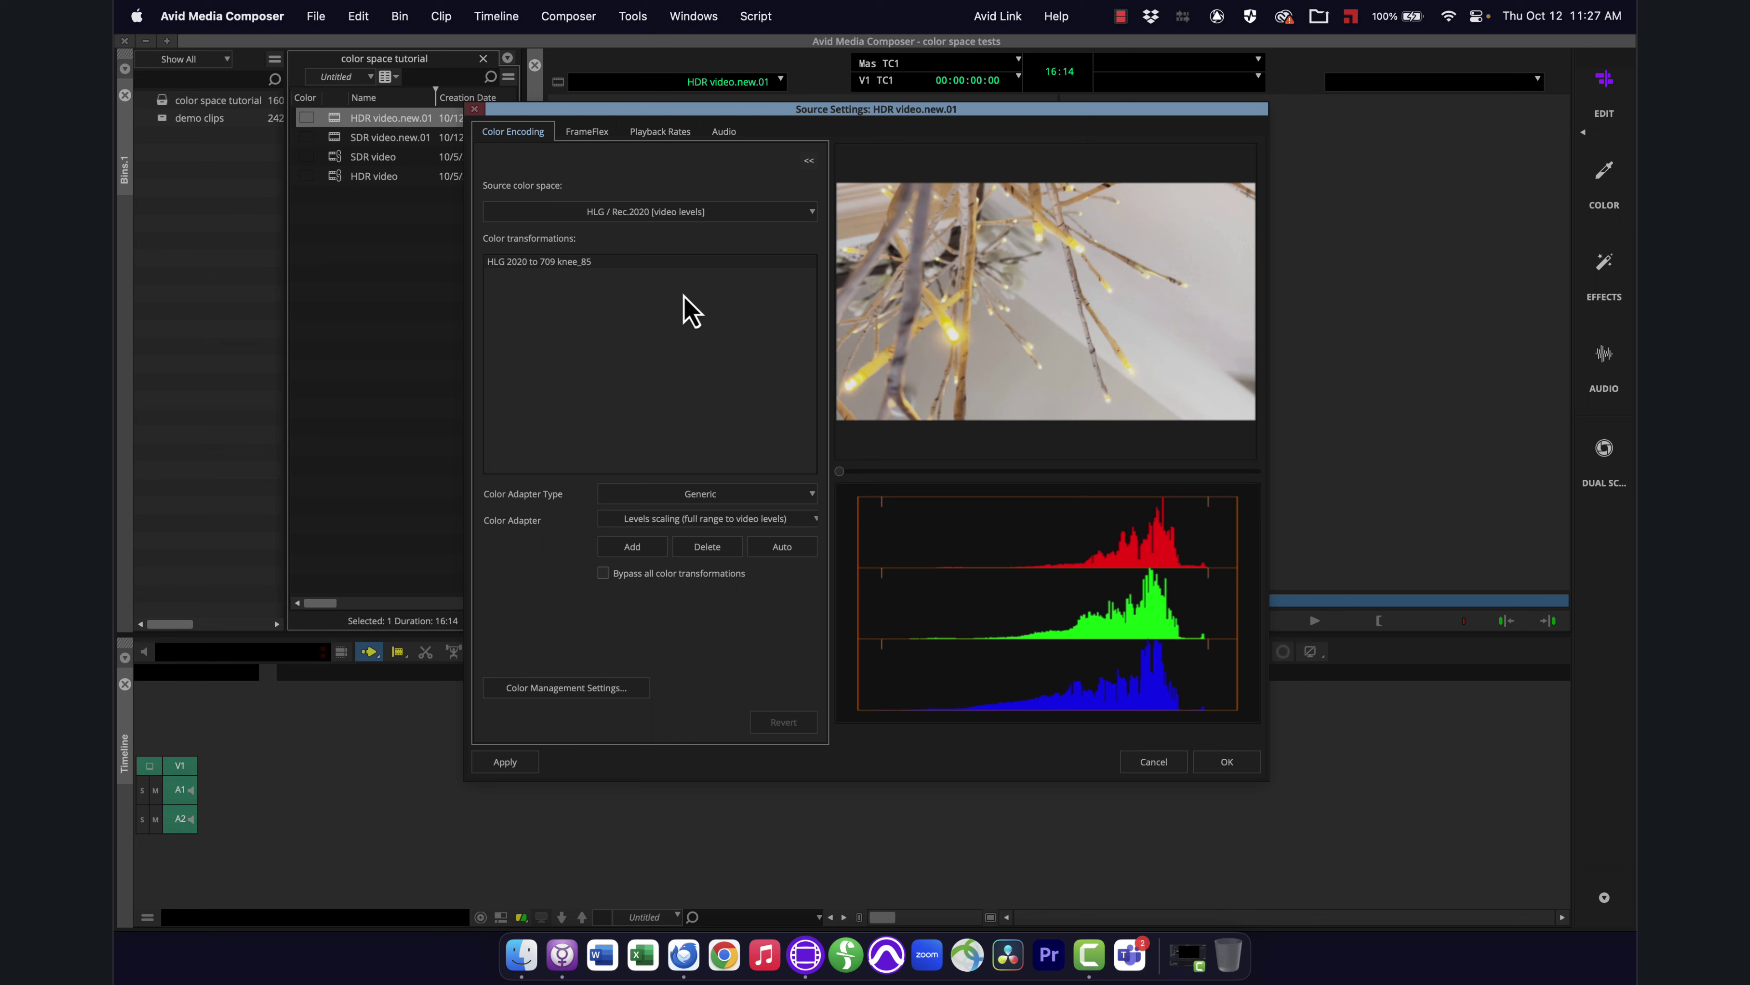
pyautogui.click(590, 262)
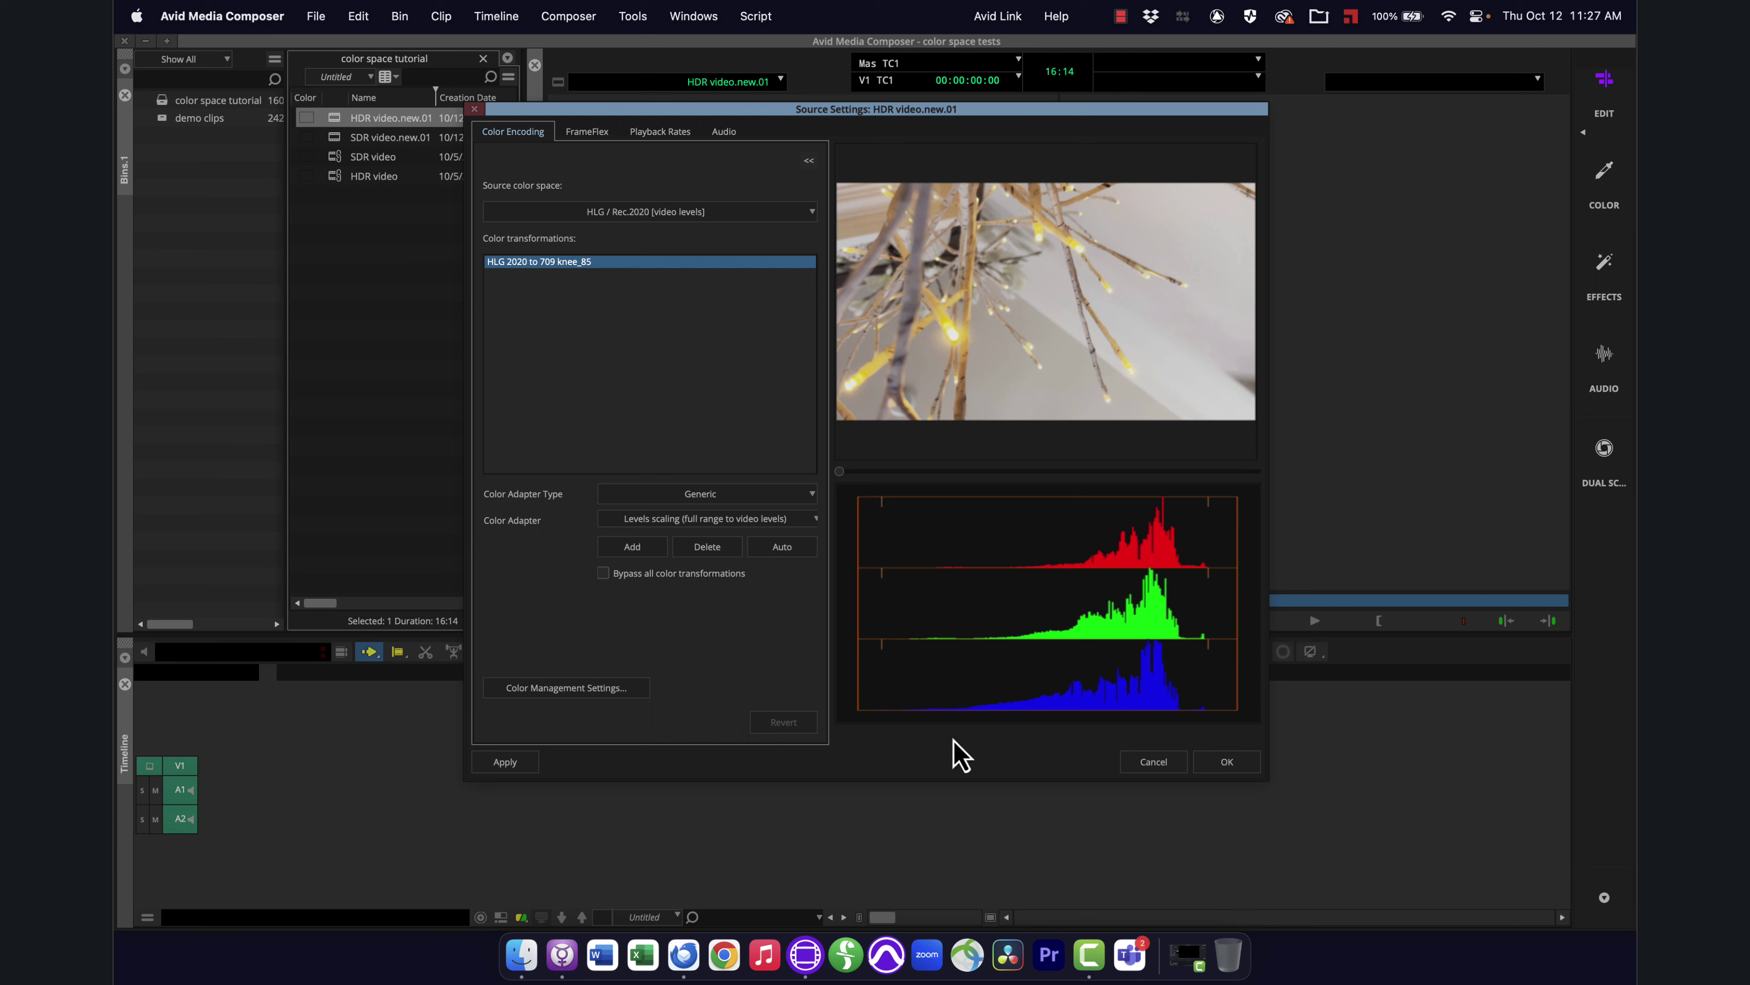
pyautogui.click(1228, 765)
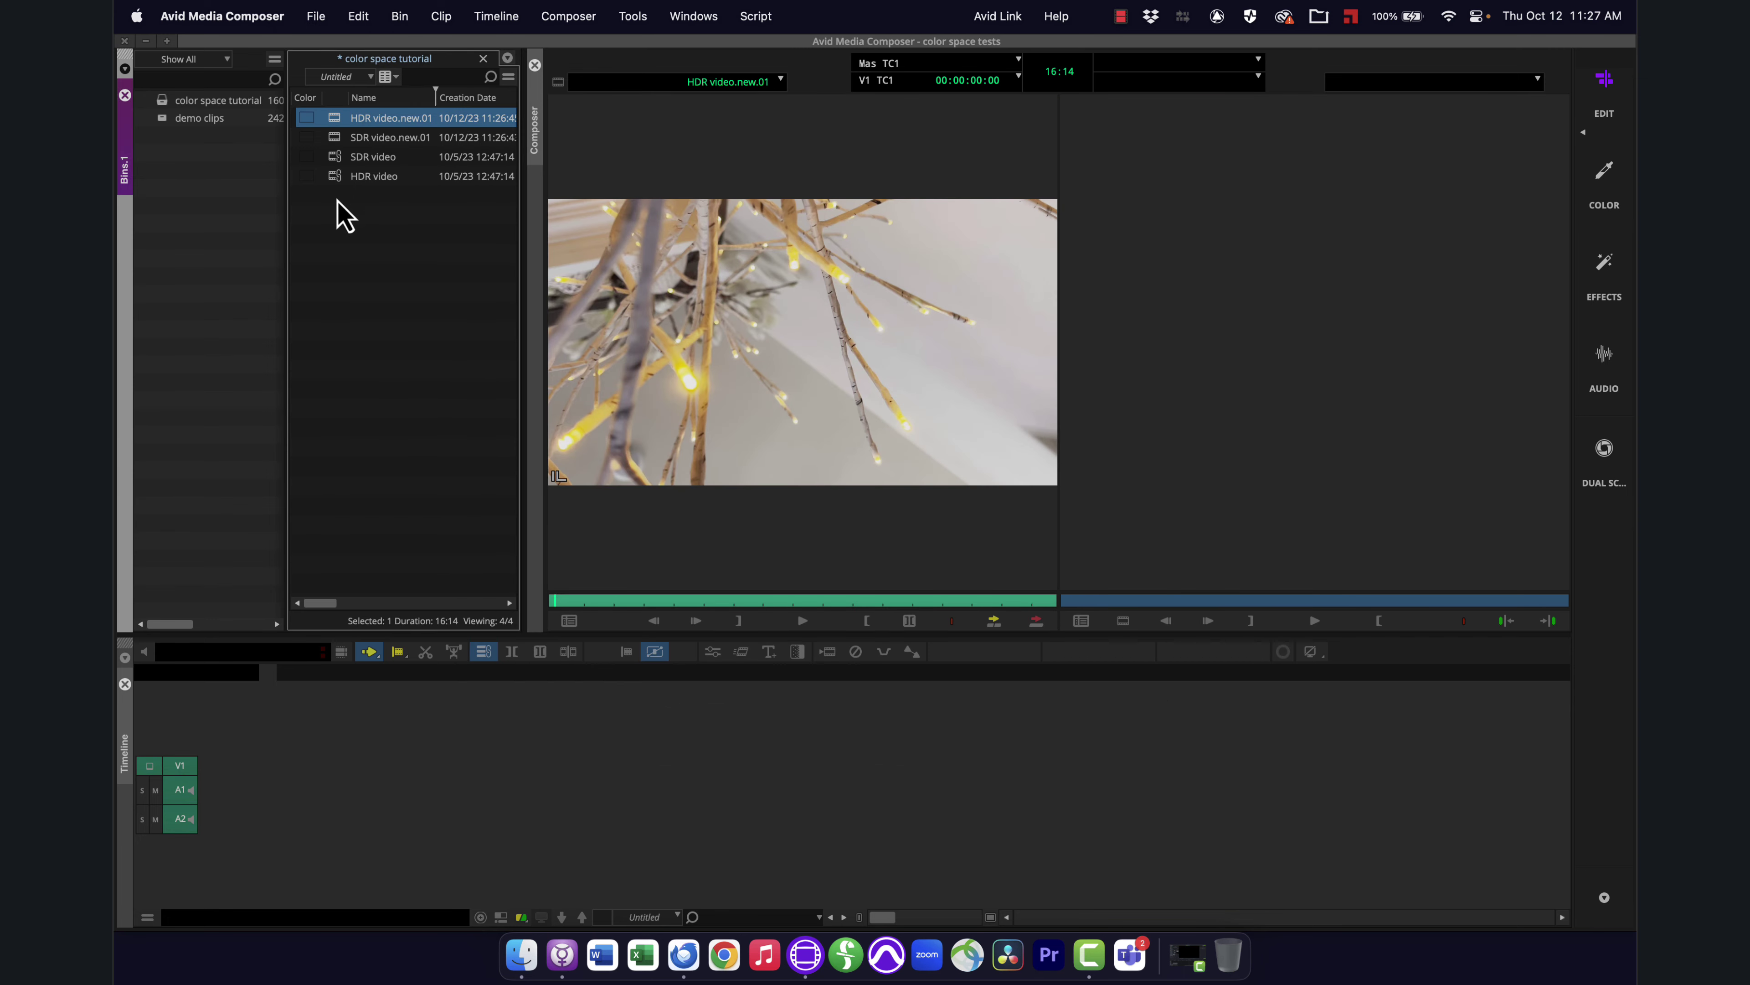
# - Create a new sequence in the color space tutorial bin and name it test avid HDR
pyautogui.press('super+shift+n')
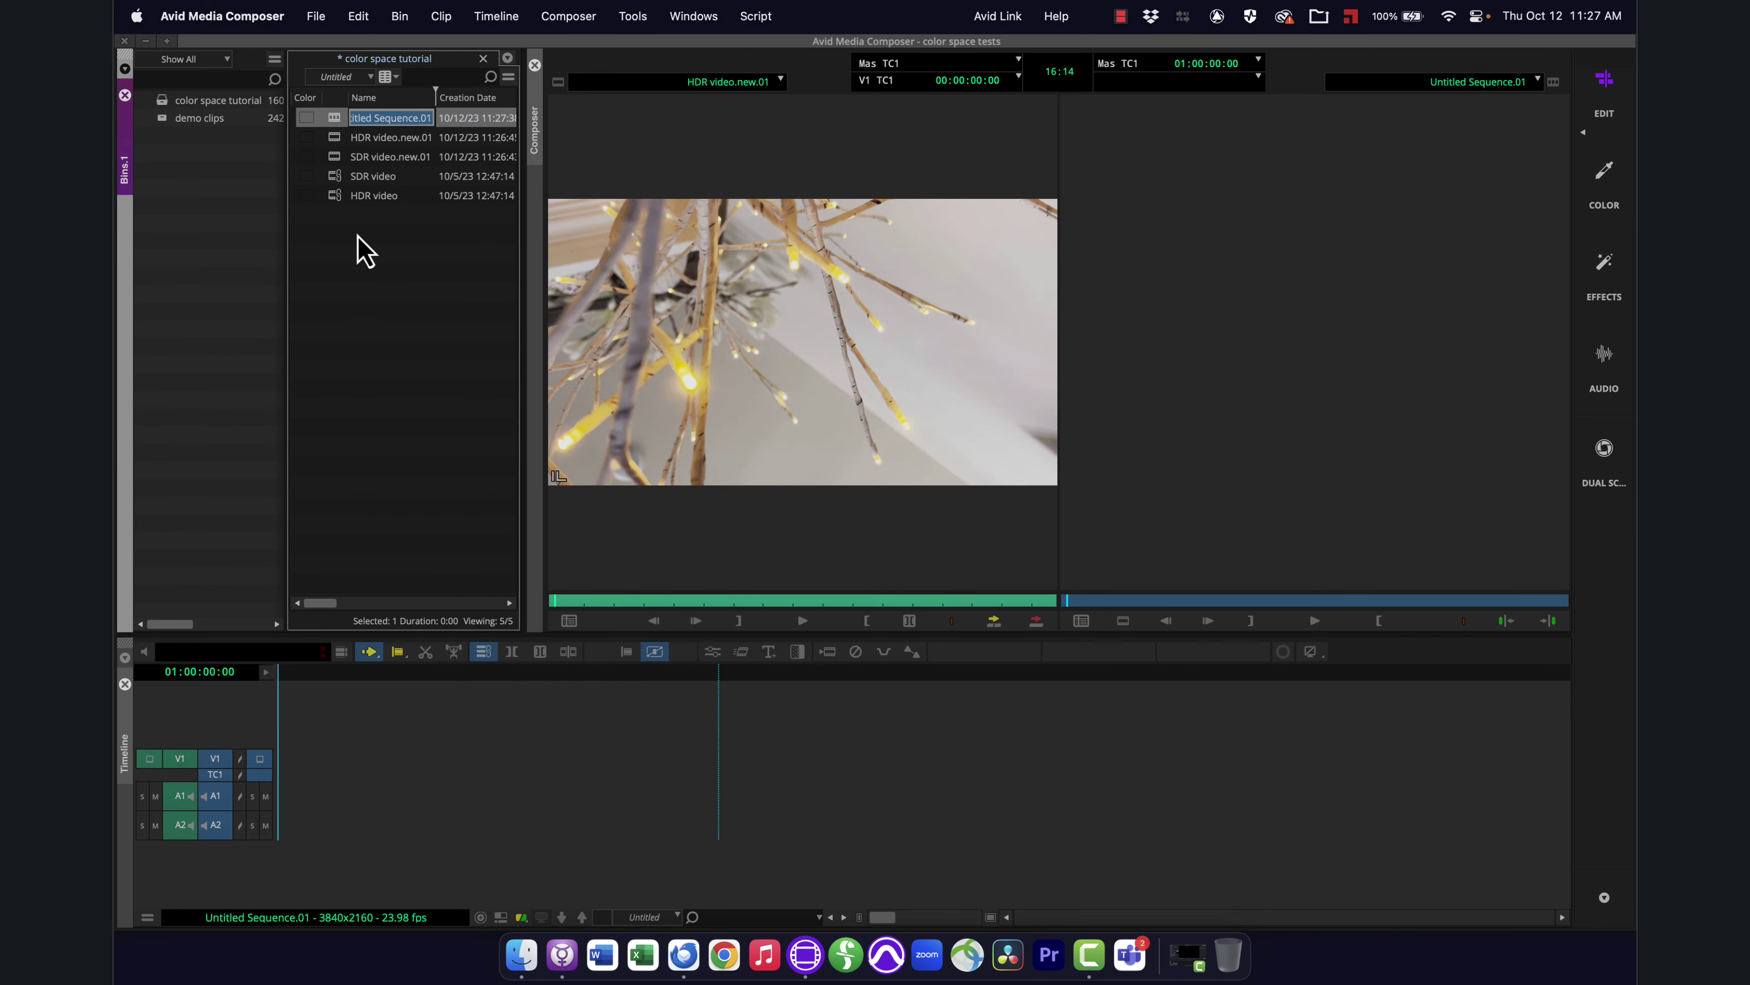
pyautogui.write('test avid HDR')
pyautogui.press('Return')
# - Splice about the first 22 frames of HDR video.new.01 and about the first 16 frames of SDR video.new.01 into the sequence
pyautogui.doubleClick(352, 137)
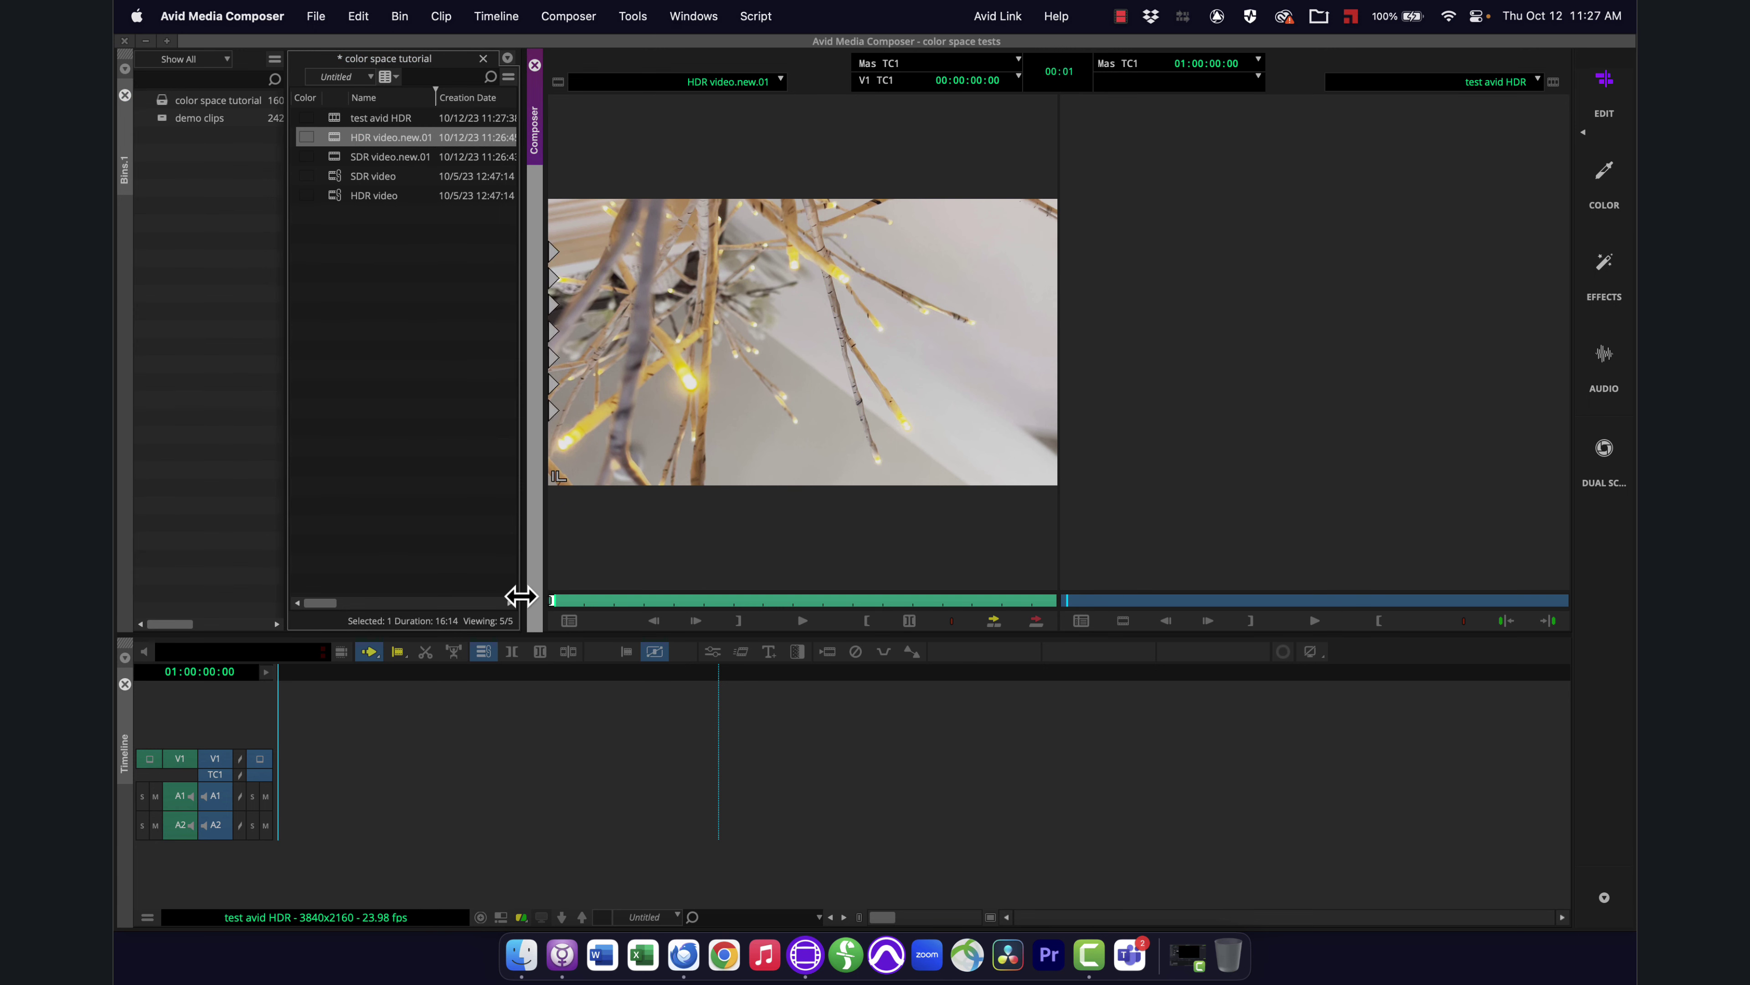
pyautogui.press('space')
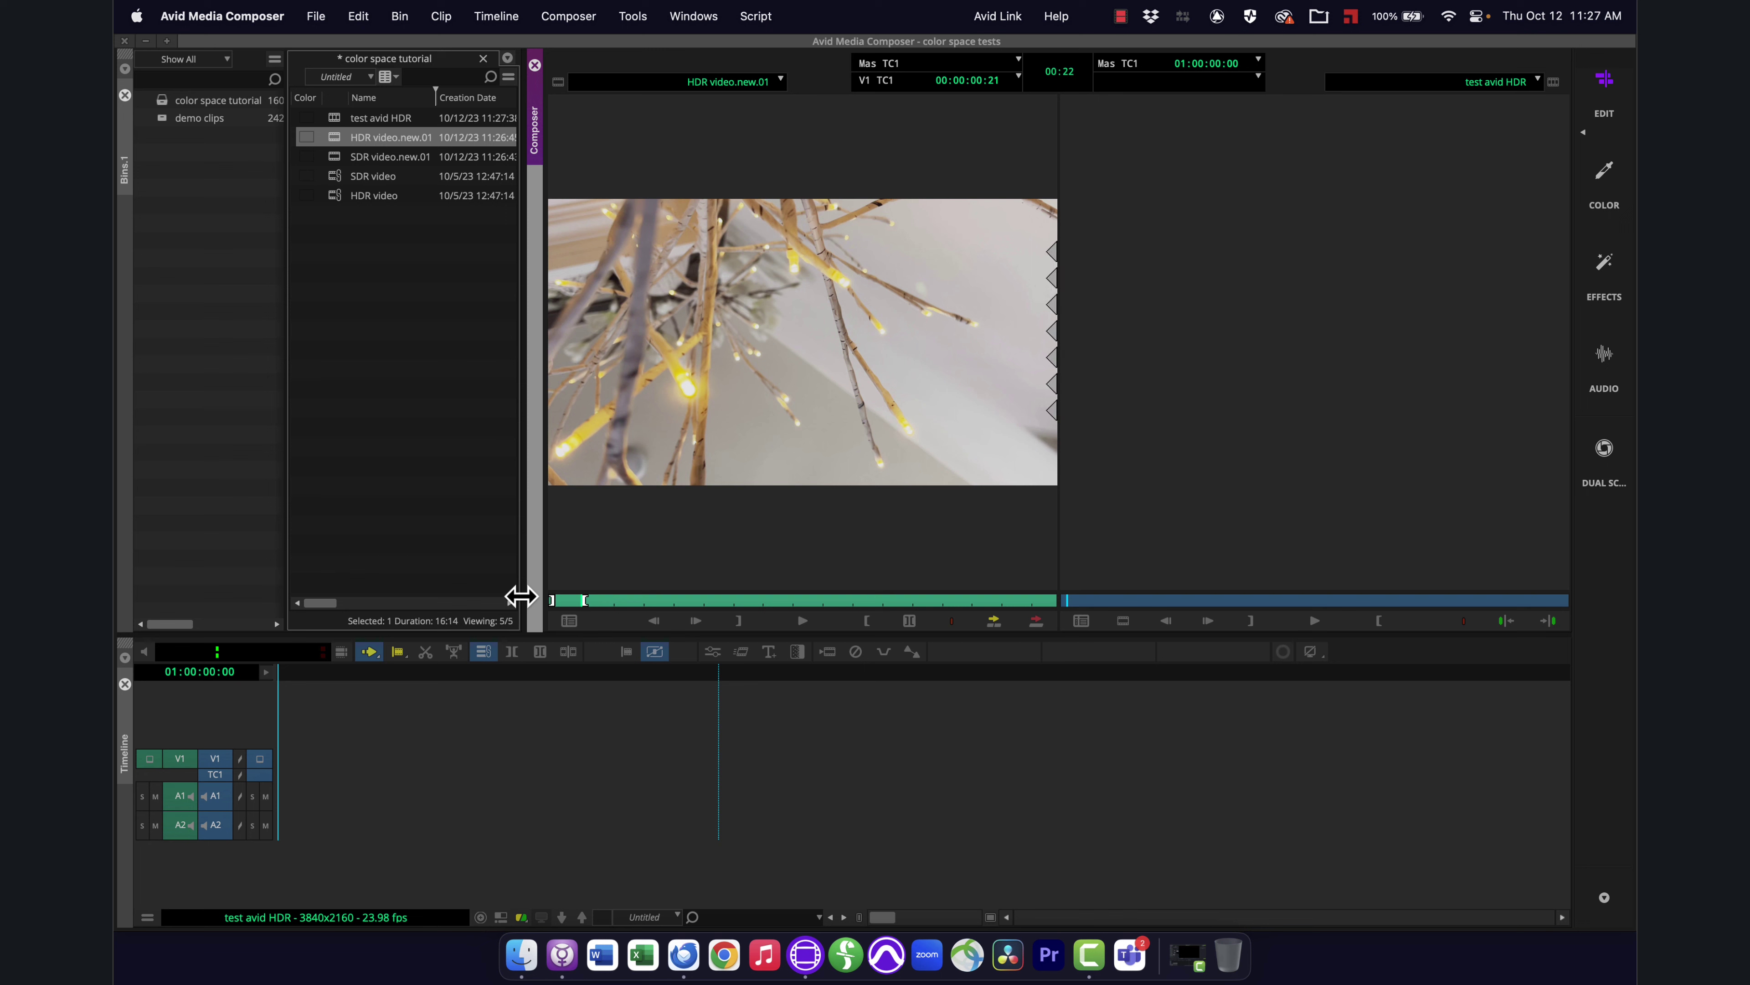
pyautogui.press('v')
pyautogui.doubleClick(335, 158)
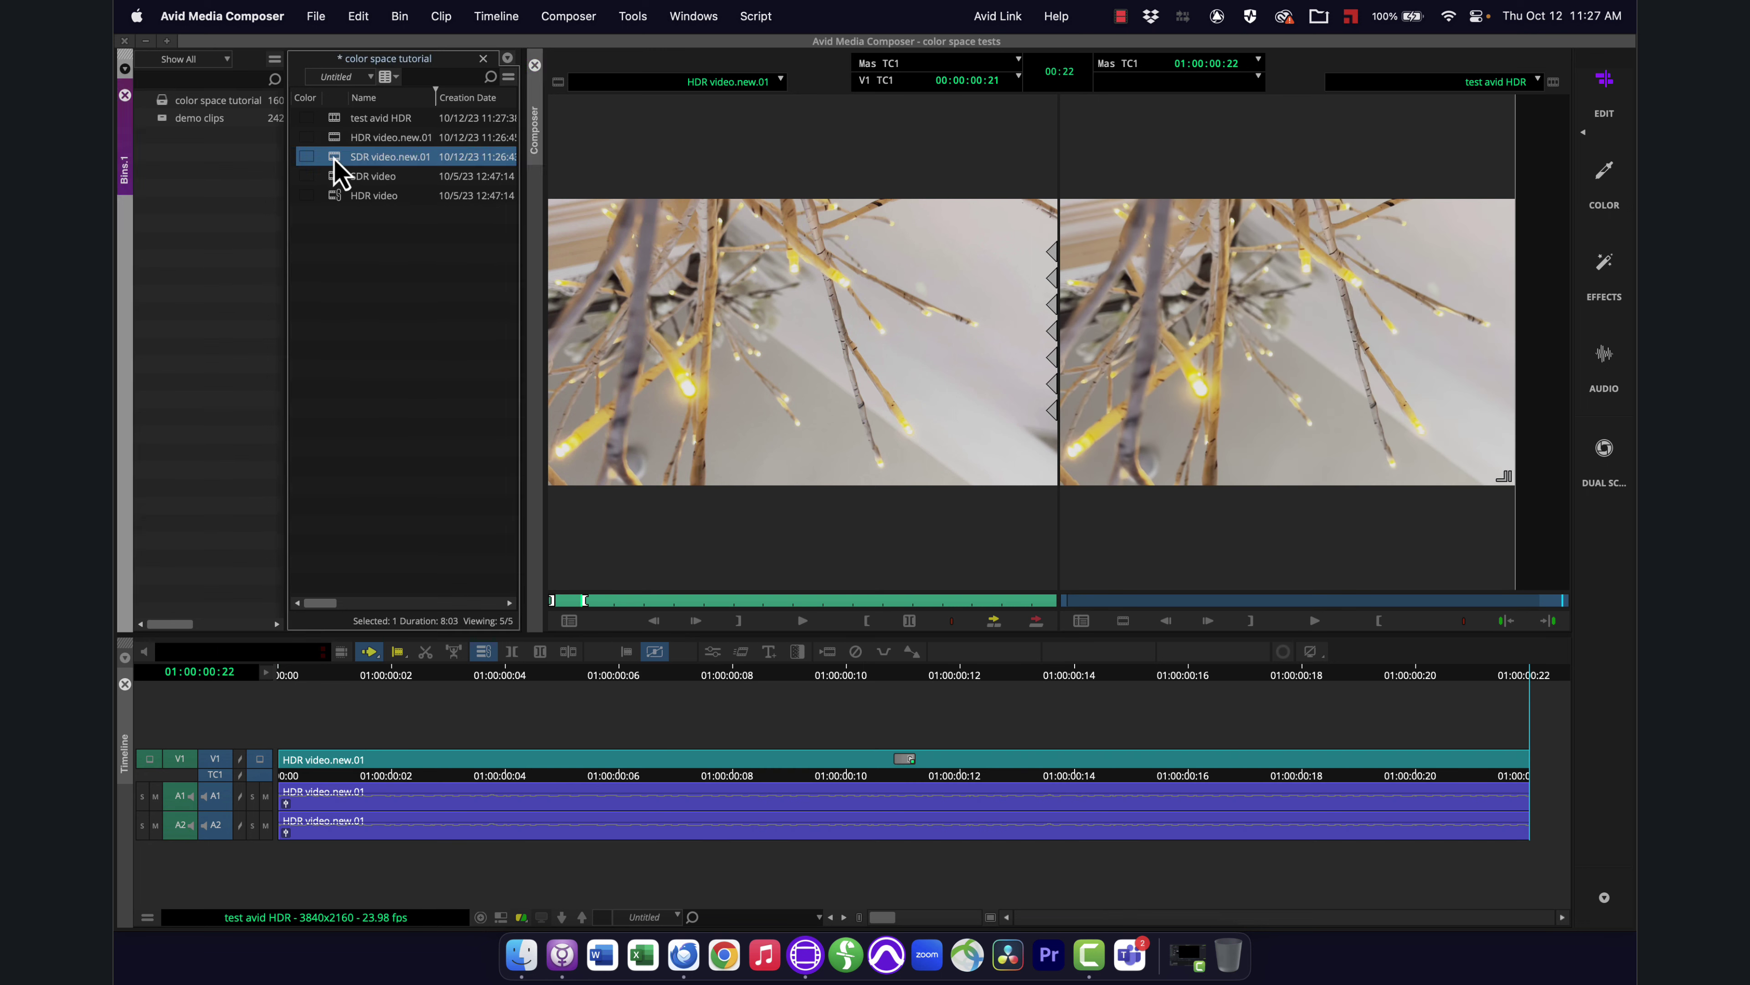
pyautogui.press('space')
pyautogui.press('space')
pyautogui.press('v')
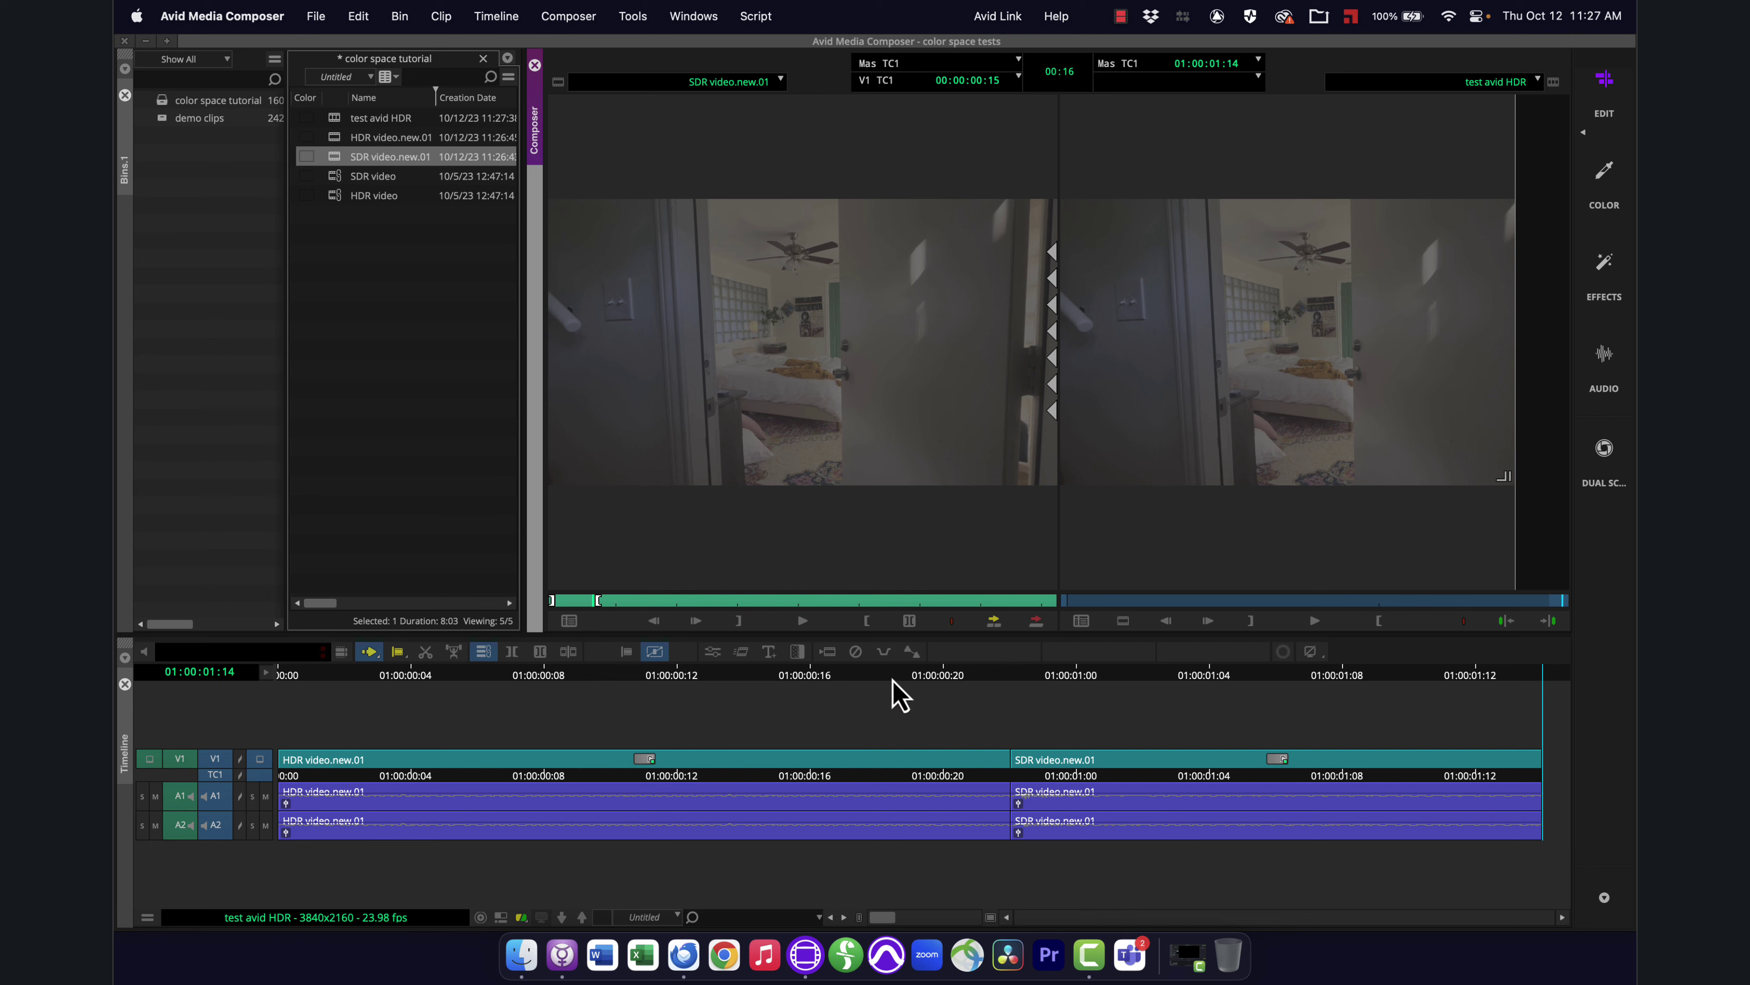
# - Scrub through the sequence to review the picture of both the SDR and HDR clips
pyautogui.moveTo(896, 695); pyautogui.dragTo(1109, 690)
pyautogui.press('Right')
pyautogui.press('Left')
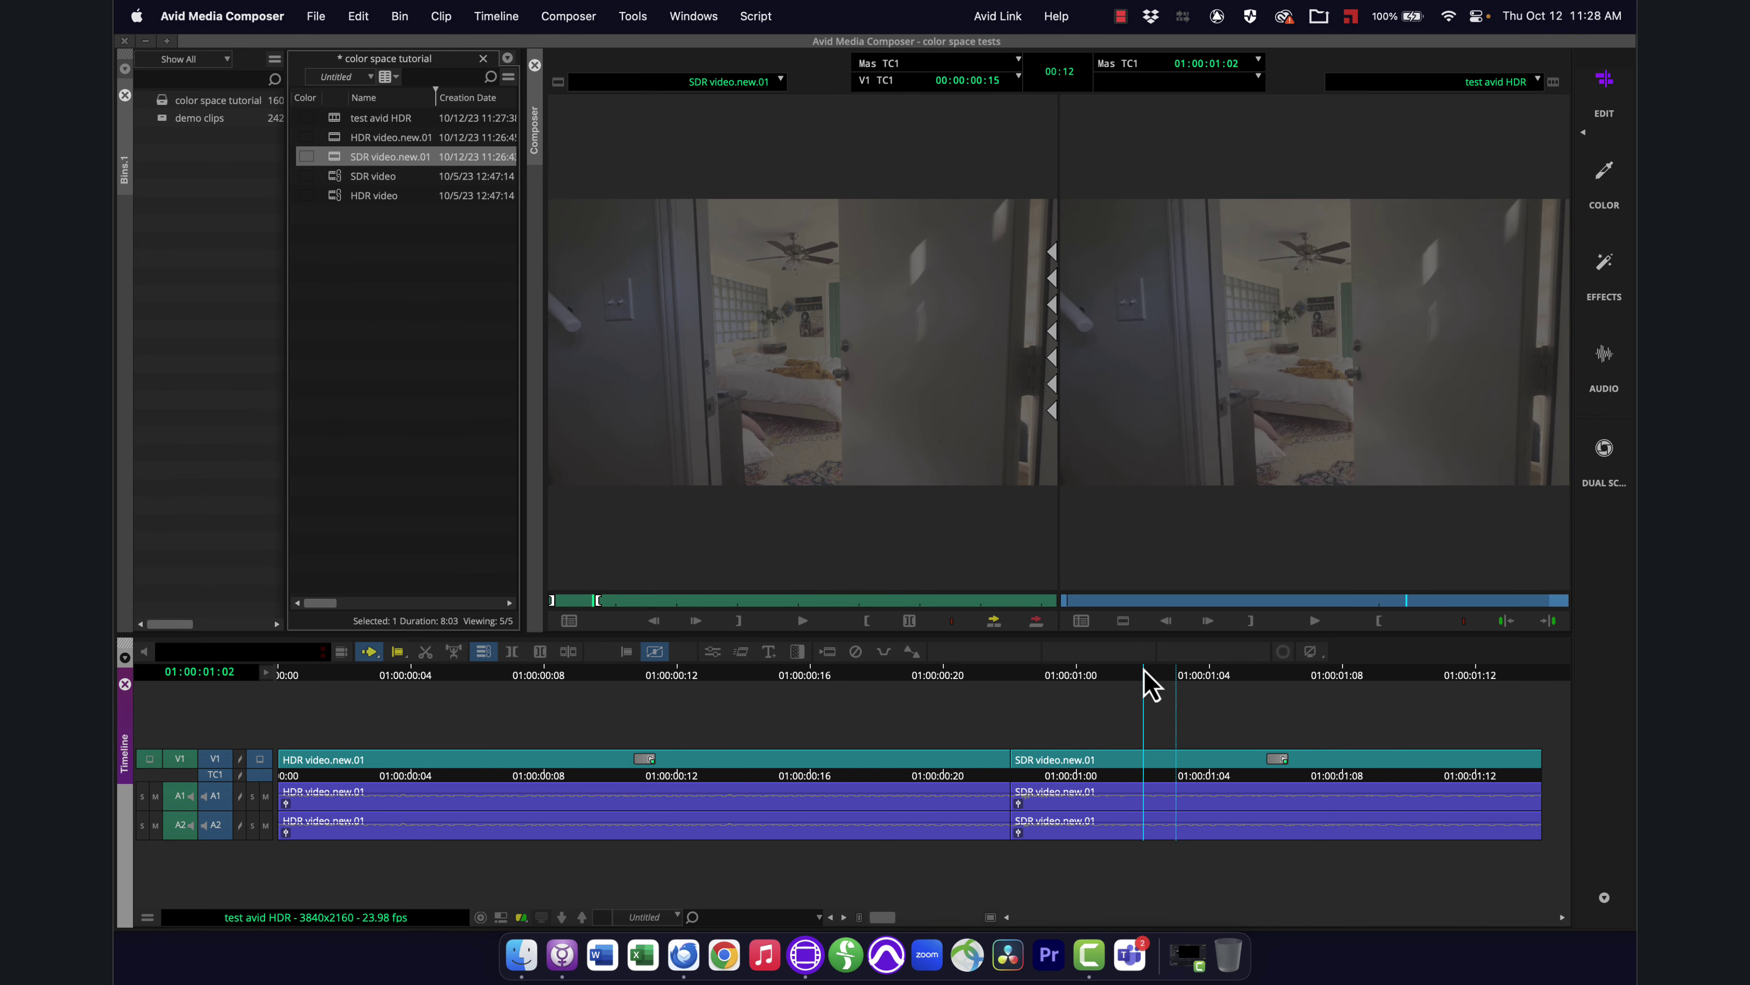
pyautogui.moveTo(852, 743); pyautogui.dragTo(806, 686)
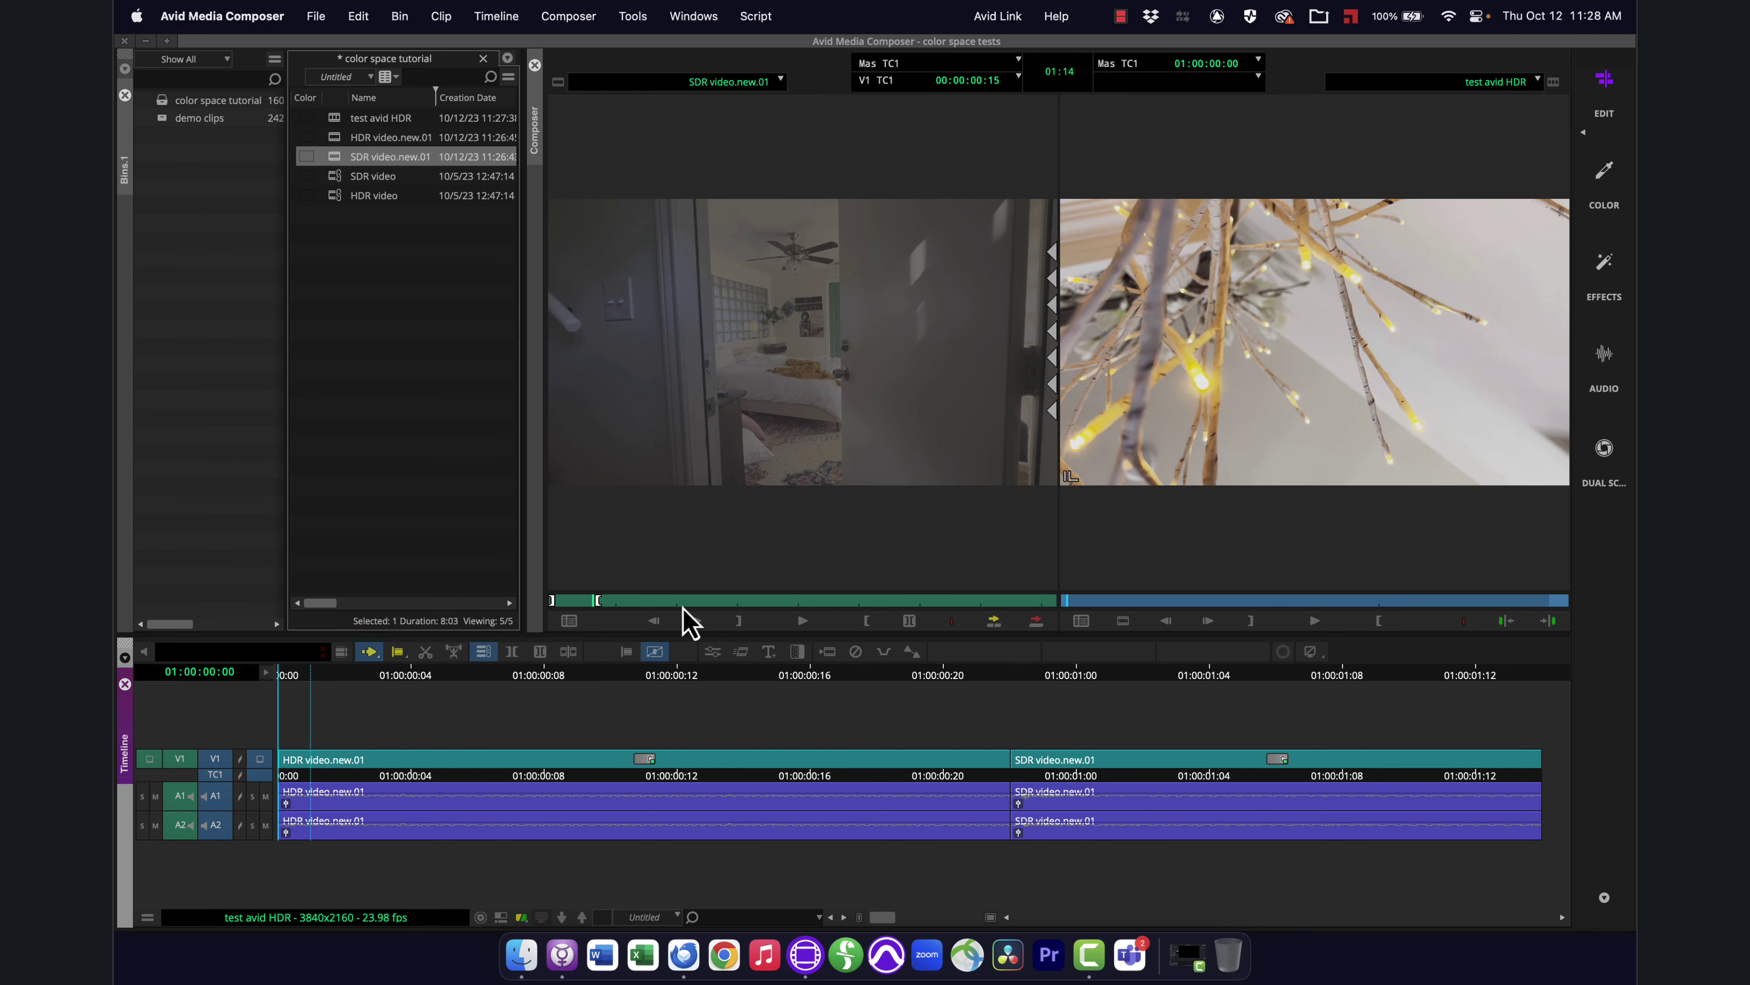
# - Mark the whole sequence across all tracks and check the project's color space in the format settings
pyautogui.press('End')
pyautogui.press('super+a')
pyautogui.click(766, 690)
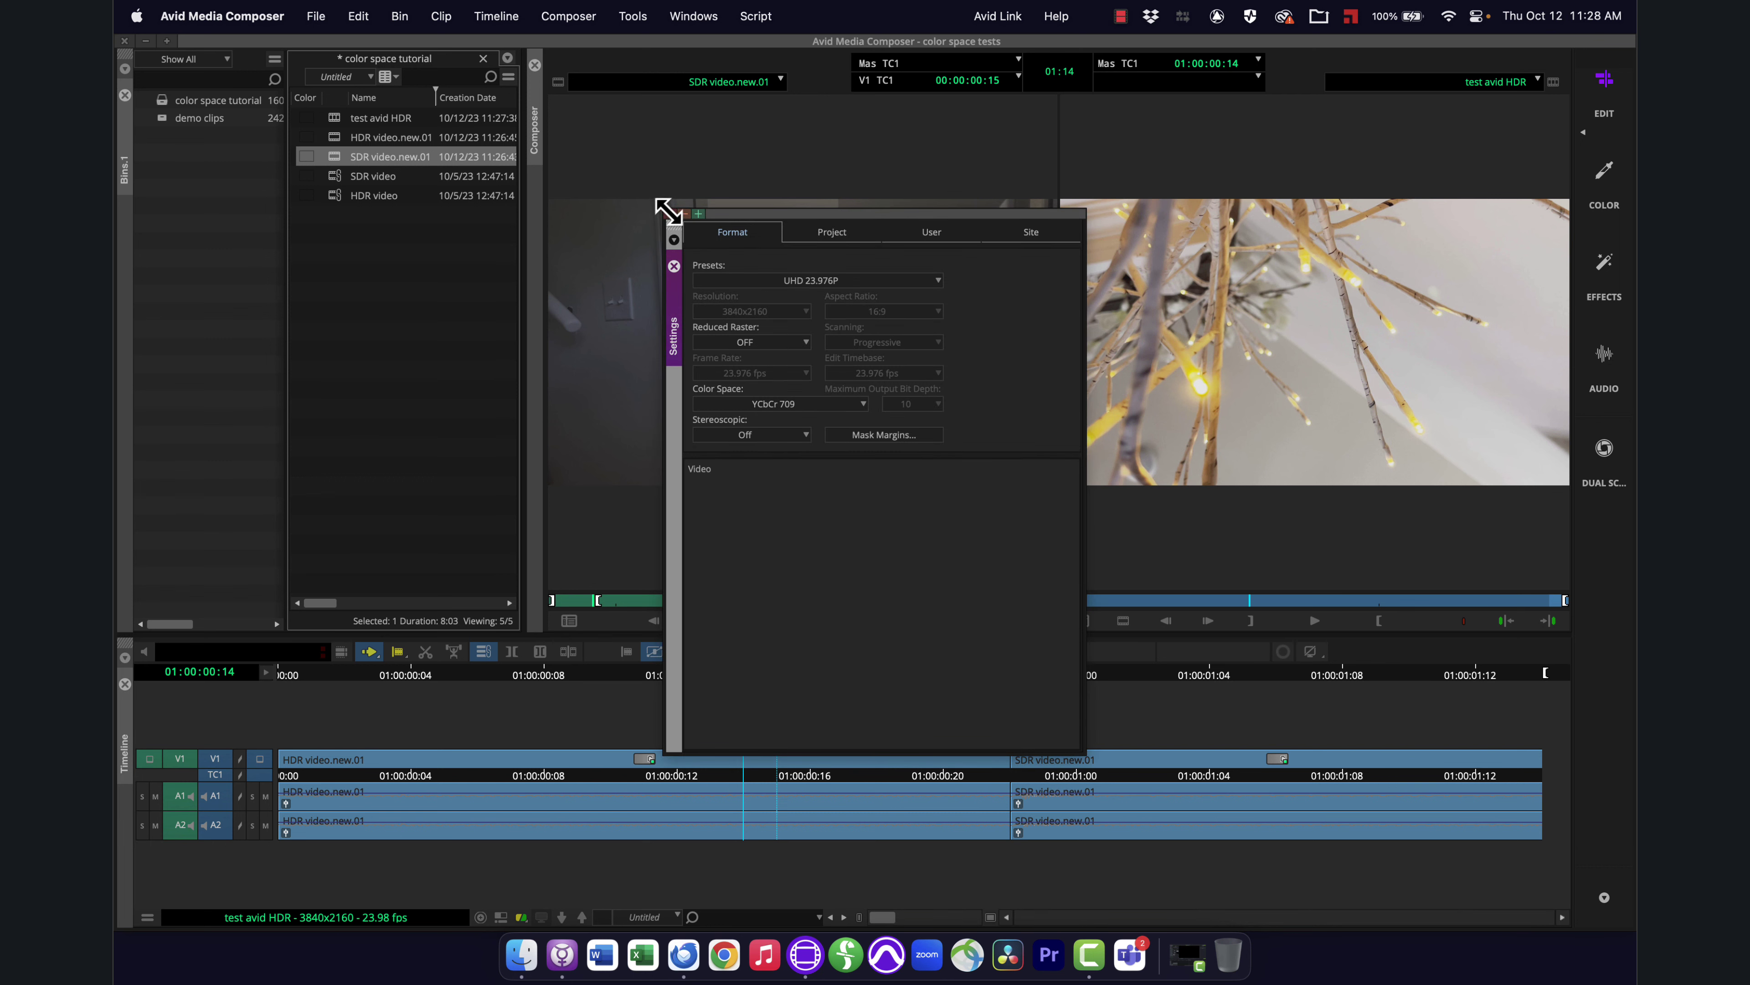
pyautogui.click(598, 697)
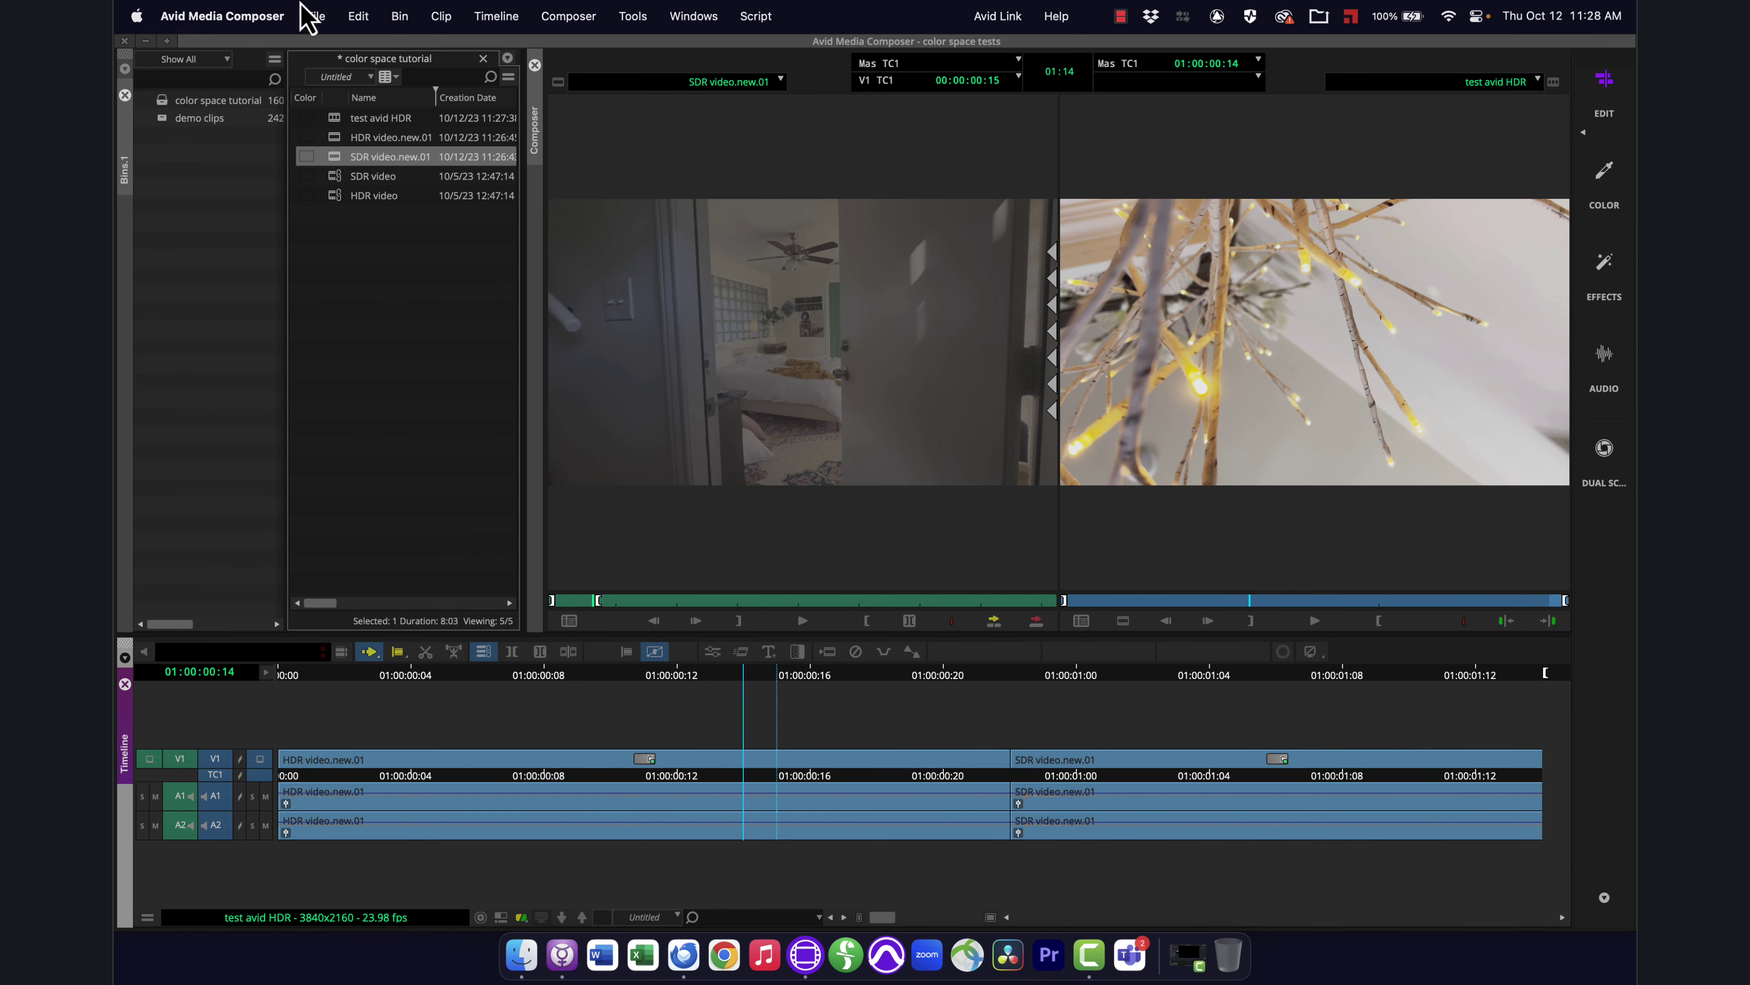
# - Start a file export named "test avid HDR correct to SDR" in demo exports Avid, keeping the H.264 Rec2020 HLG export setting
pyautogui.click(316, 16)
pyautogui.moveTo(485, 293)
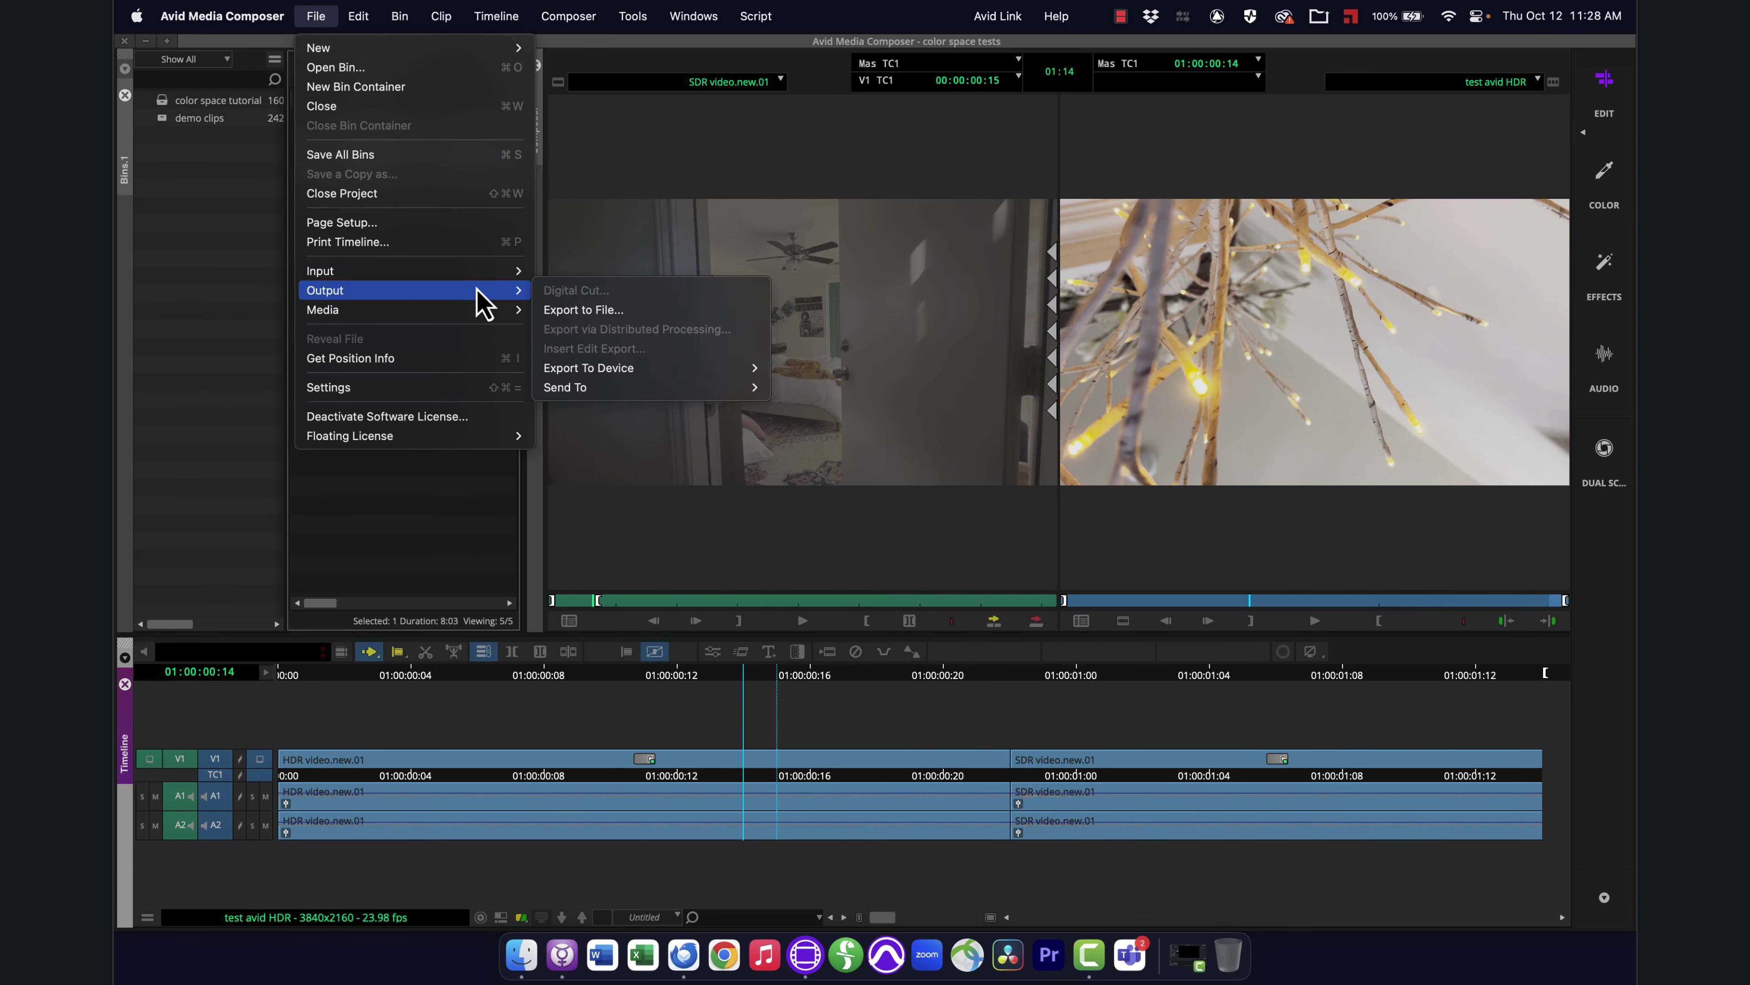
pyautogui.click(560, 314)
pyautogui.click(909, 202)
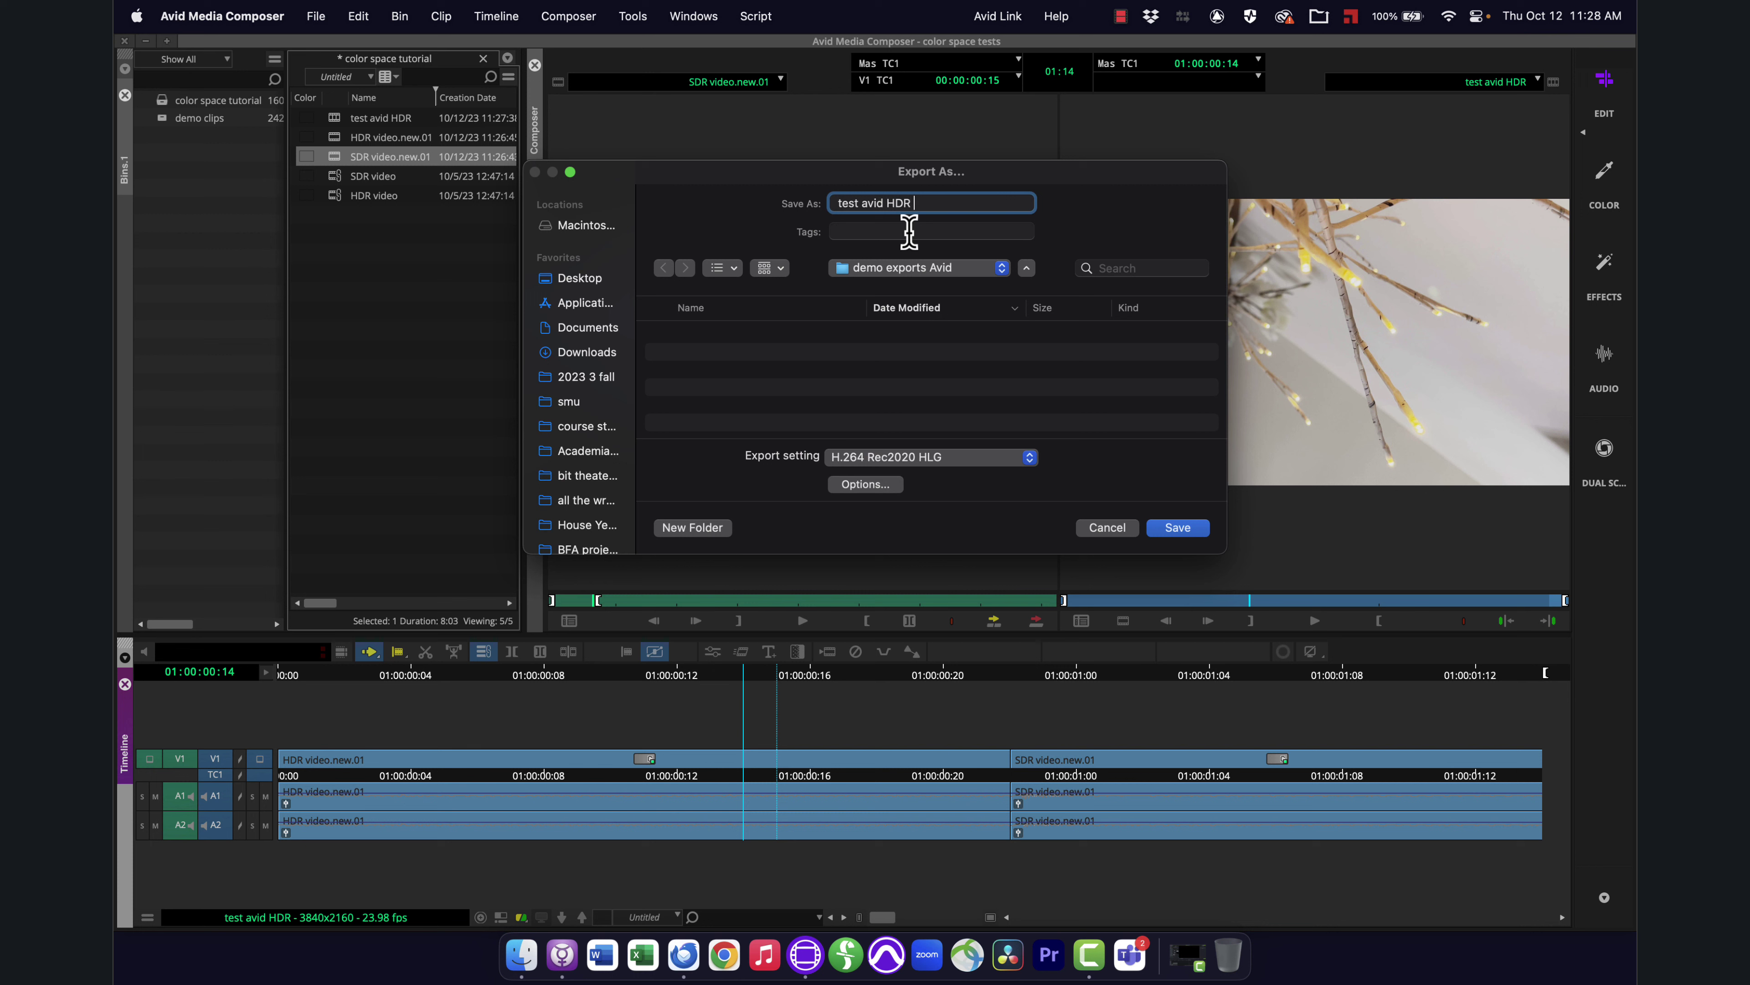
pyautogui.write('correct to SDR')
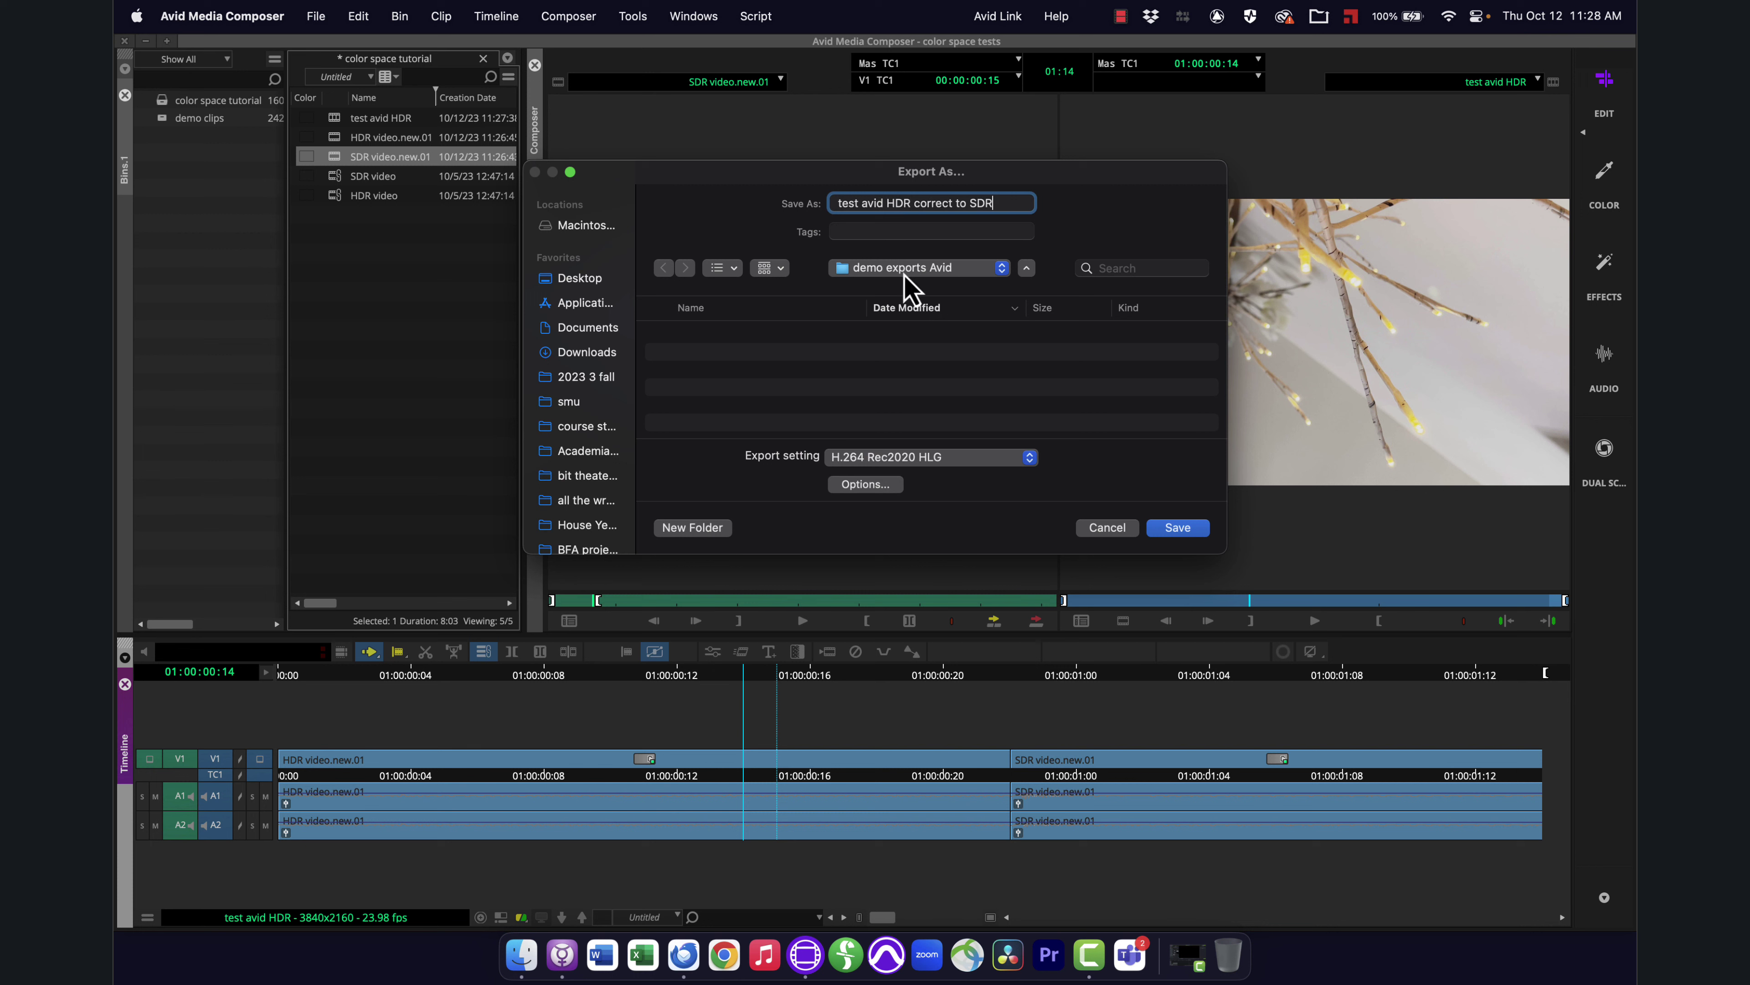
pyautogui.click(924, 457)
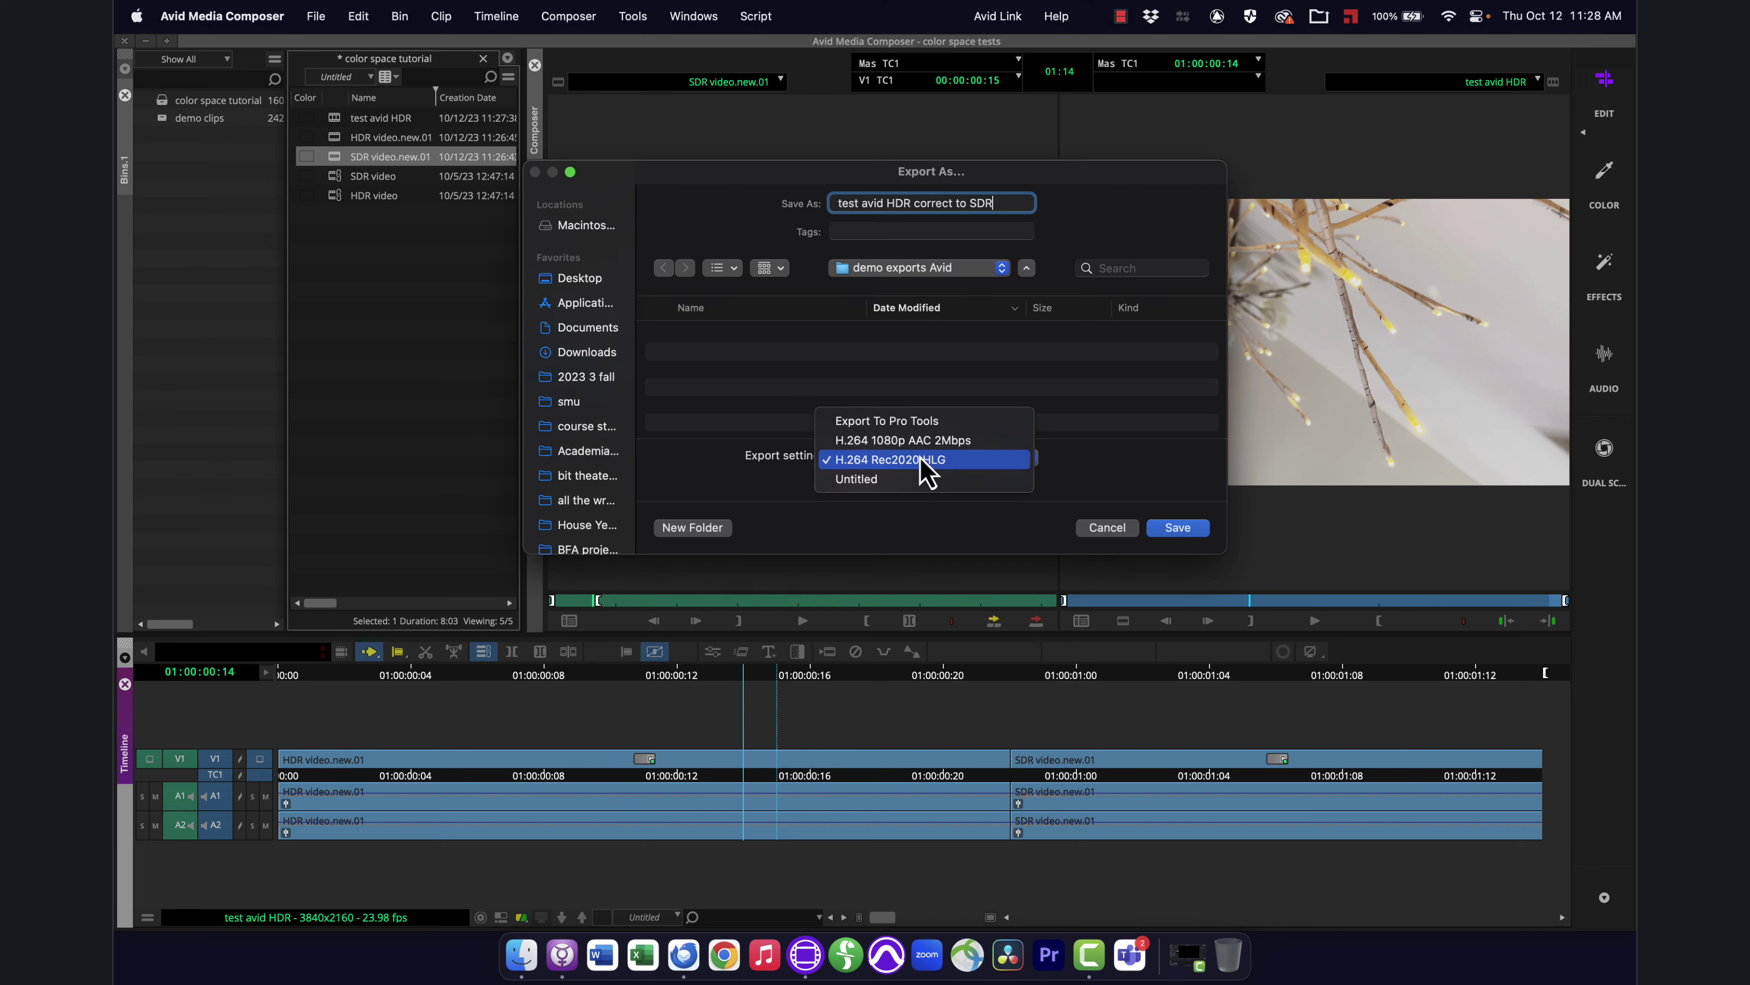
pyautogui.click(1083, 469)
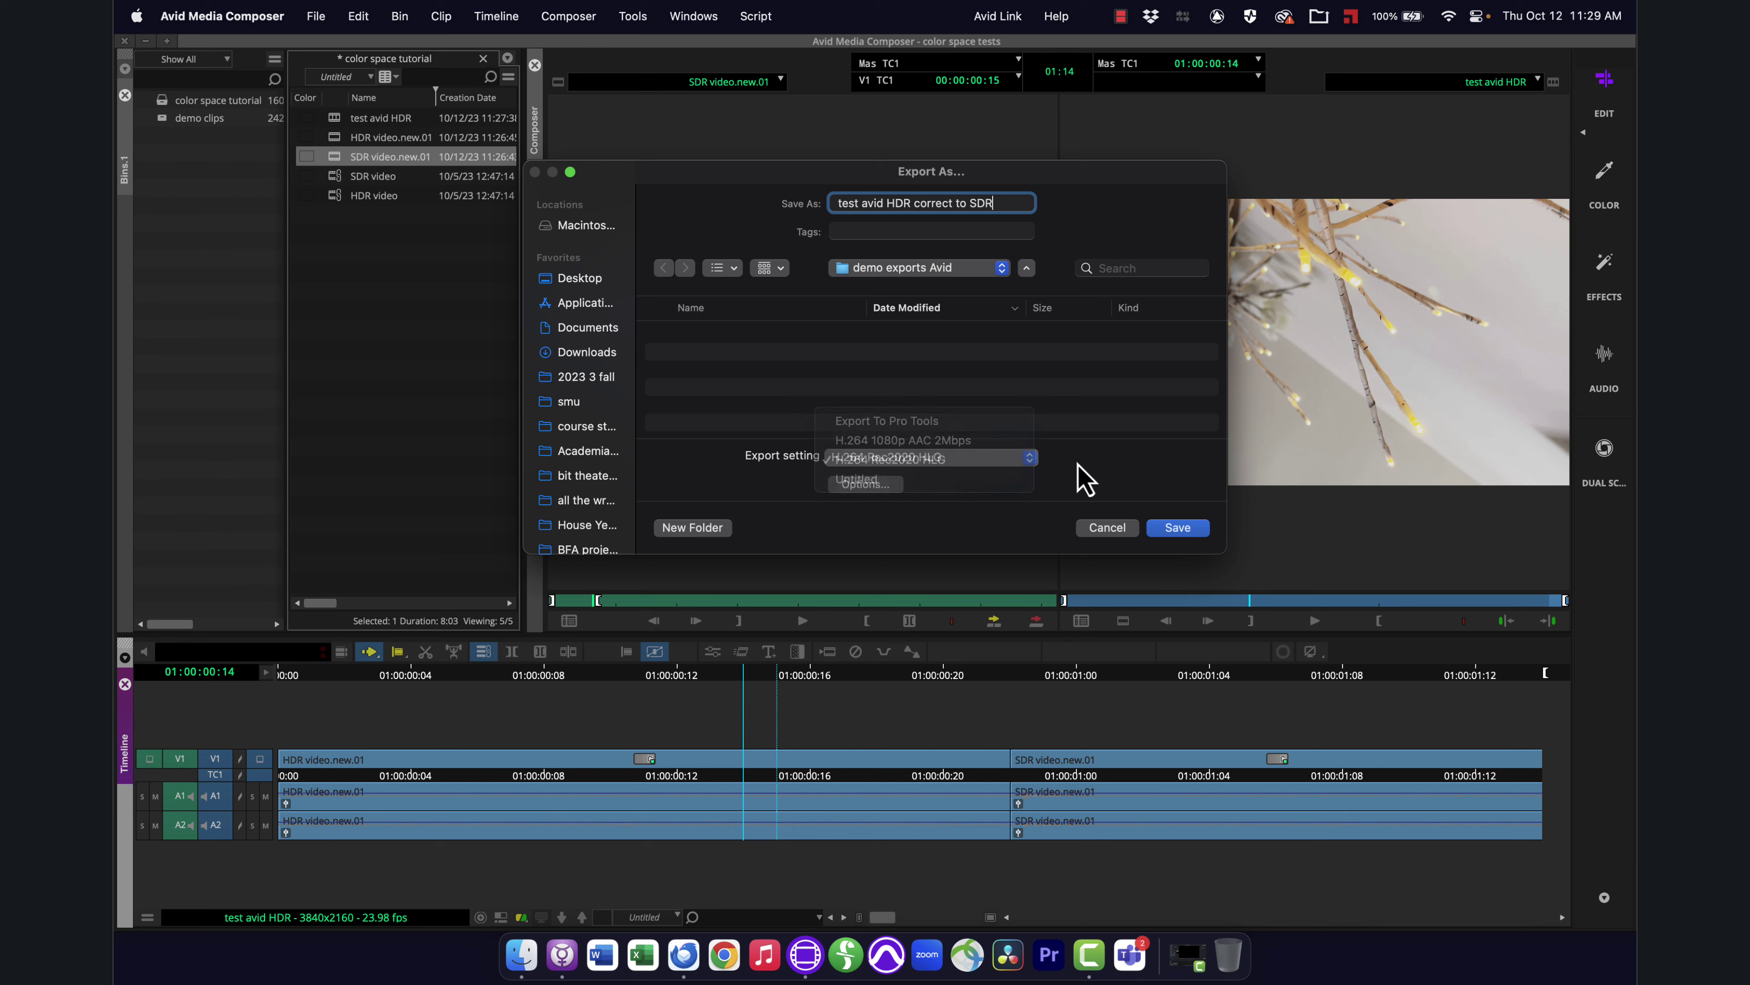
# - Set the output color space to Rec.709 in the MP4 export options and export the sequence
pyautogui.click(866, 484)
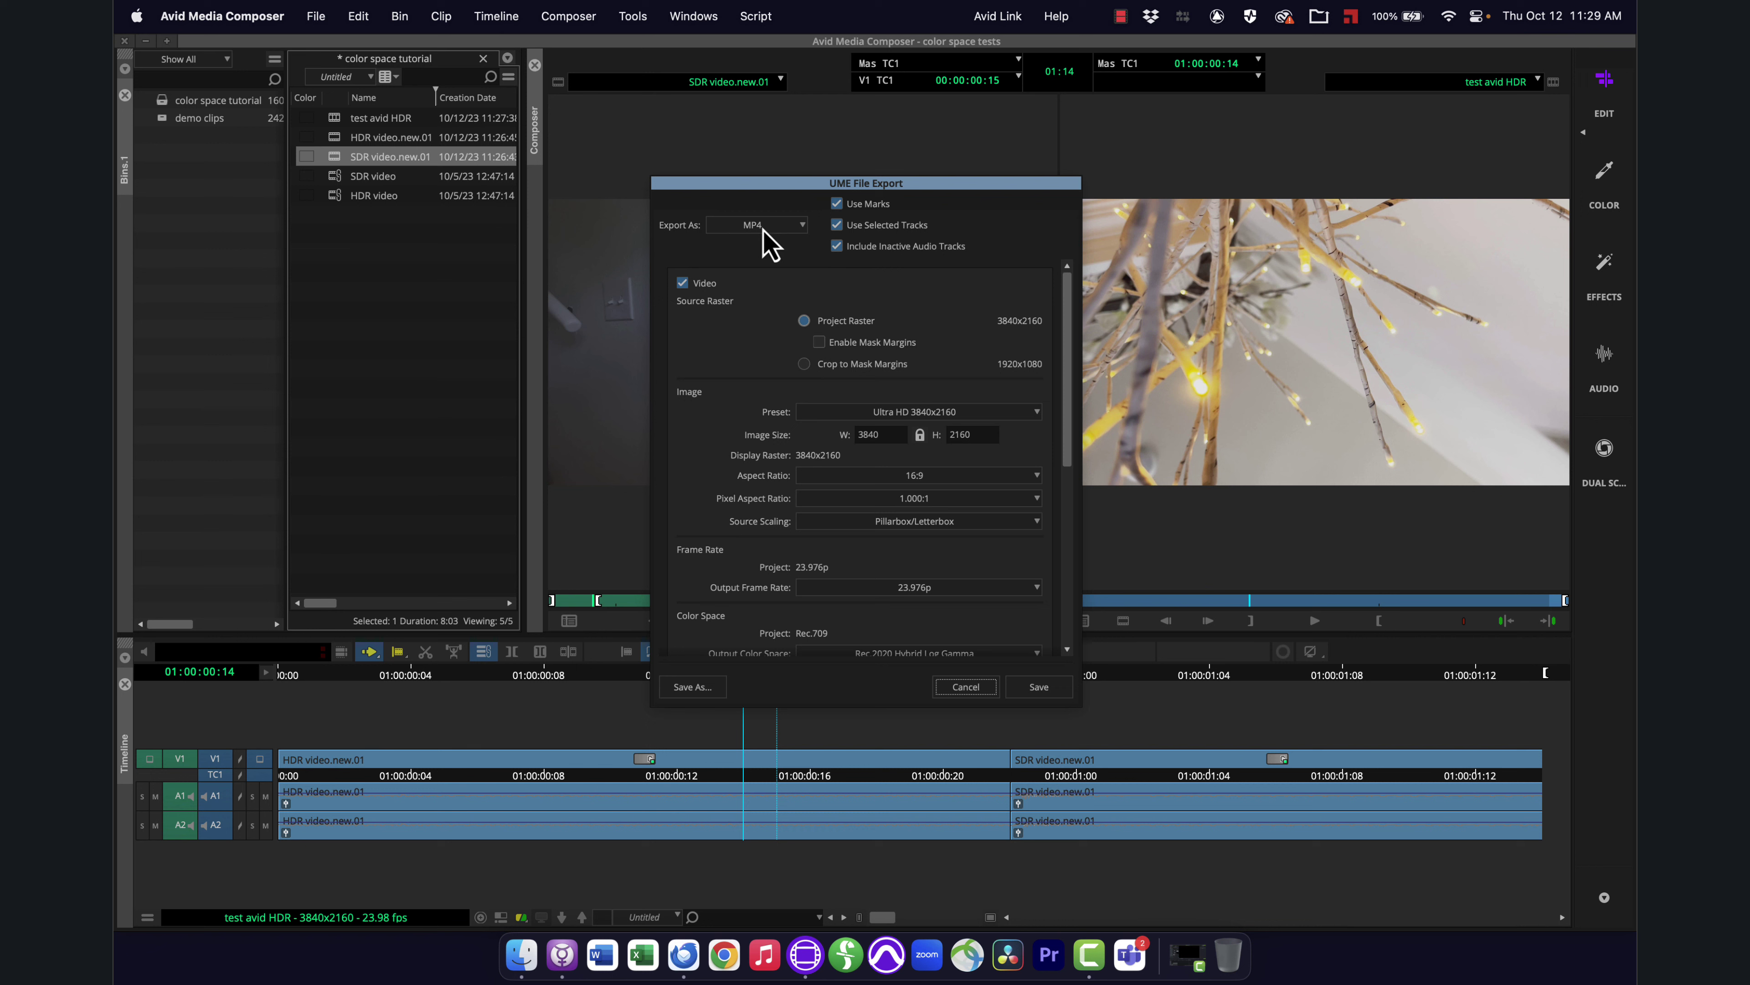
pyautogui.scroll(-2, 898, 333)
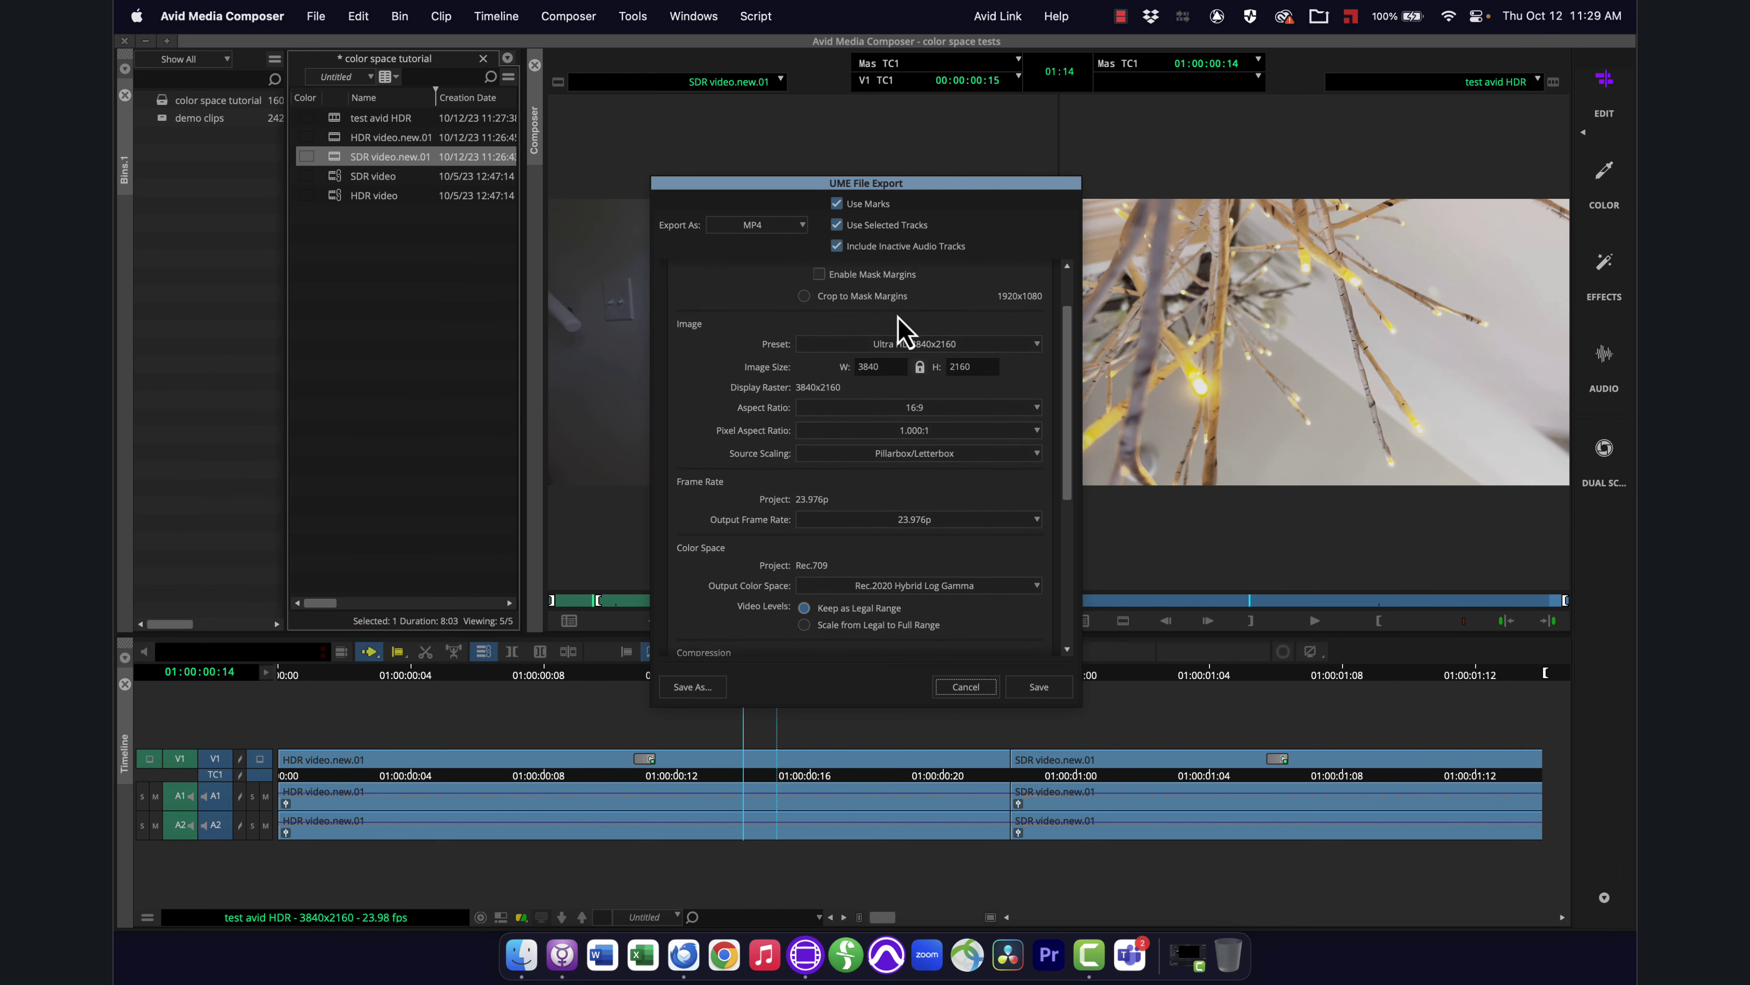
pyautogui.scroll(2, 903, 331)
pyautogui.scroll(-3, 903, 331)
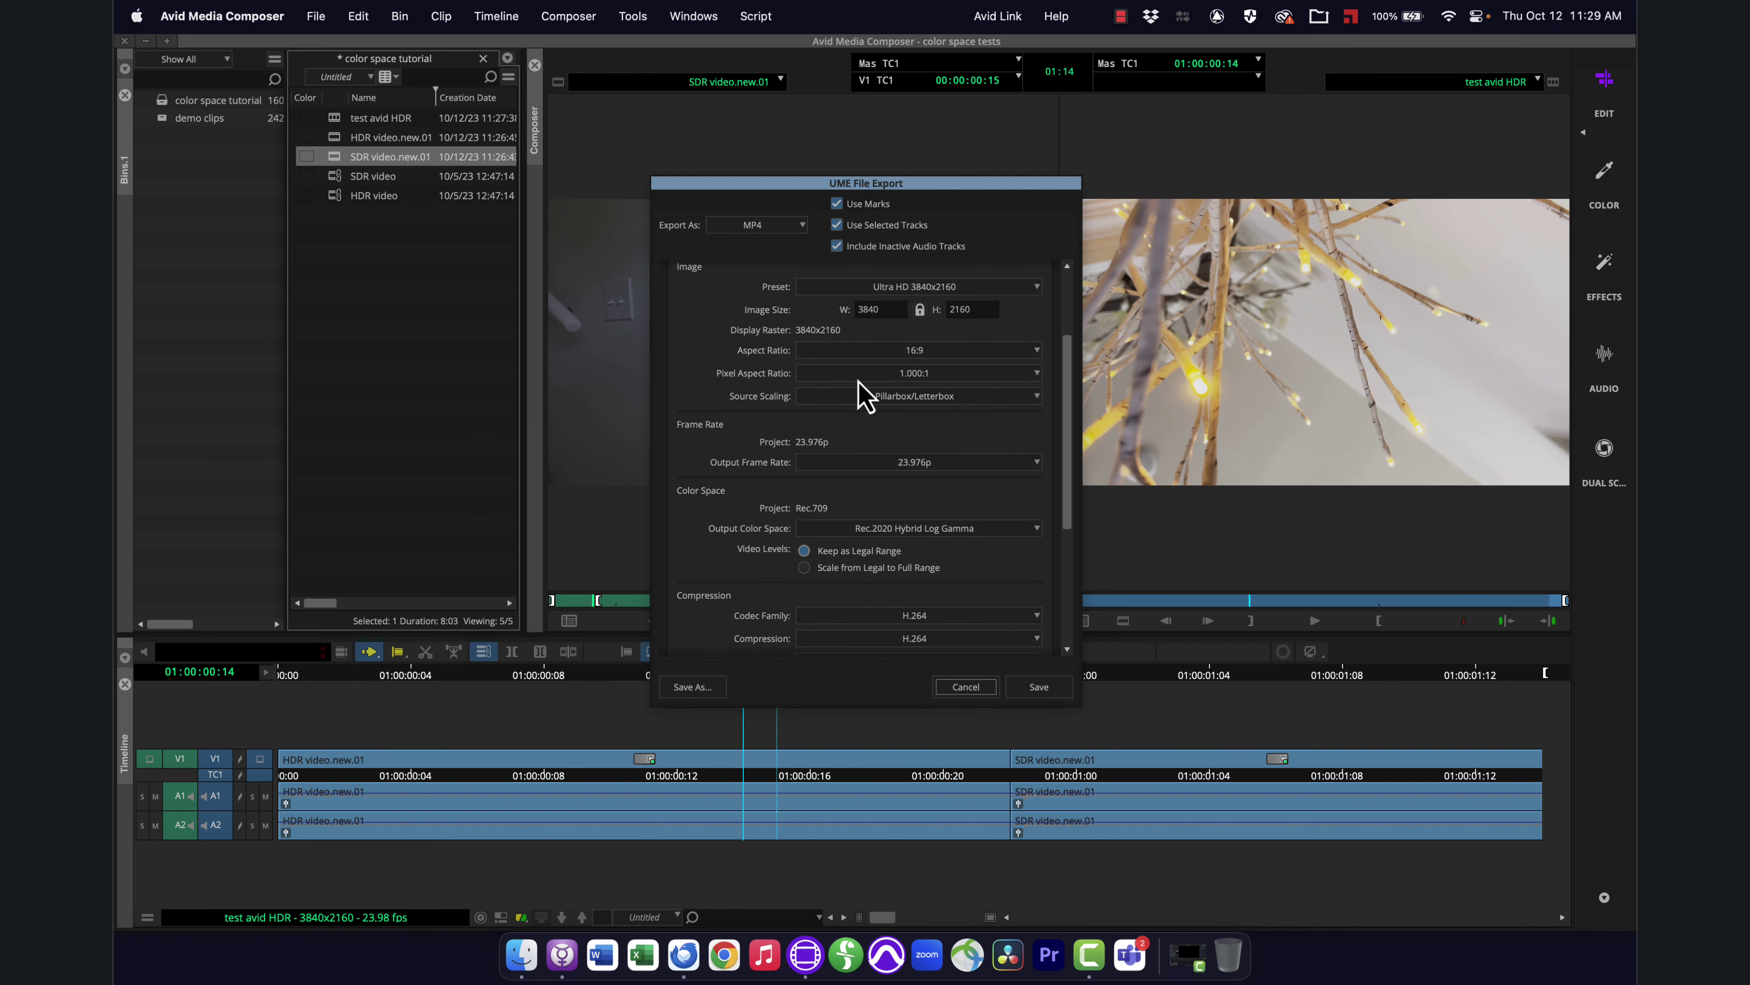
pyautogui.scroll(-5, 862, 393)
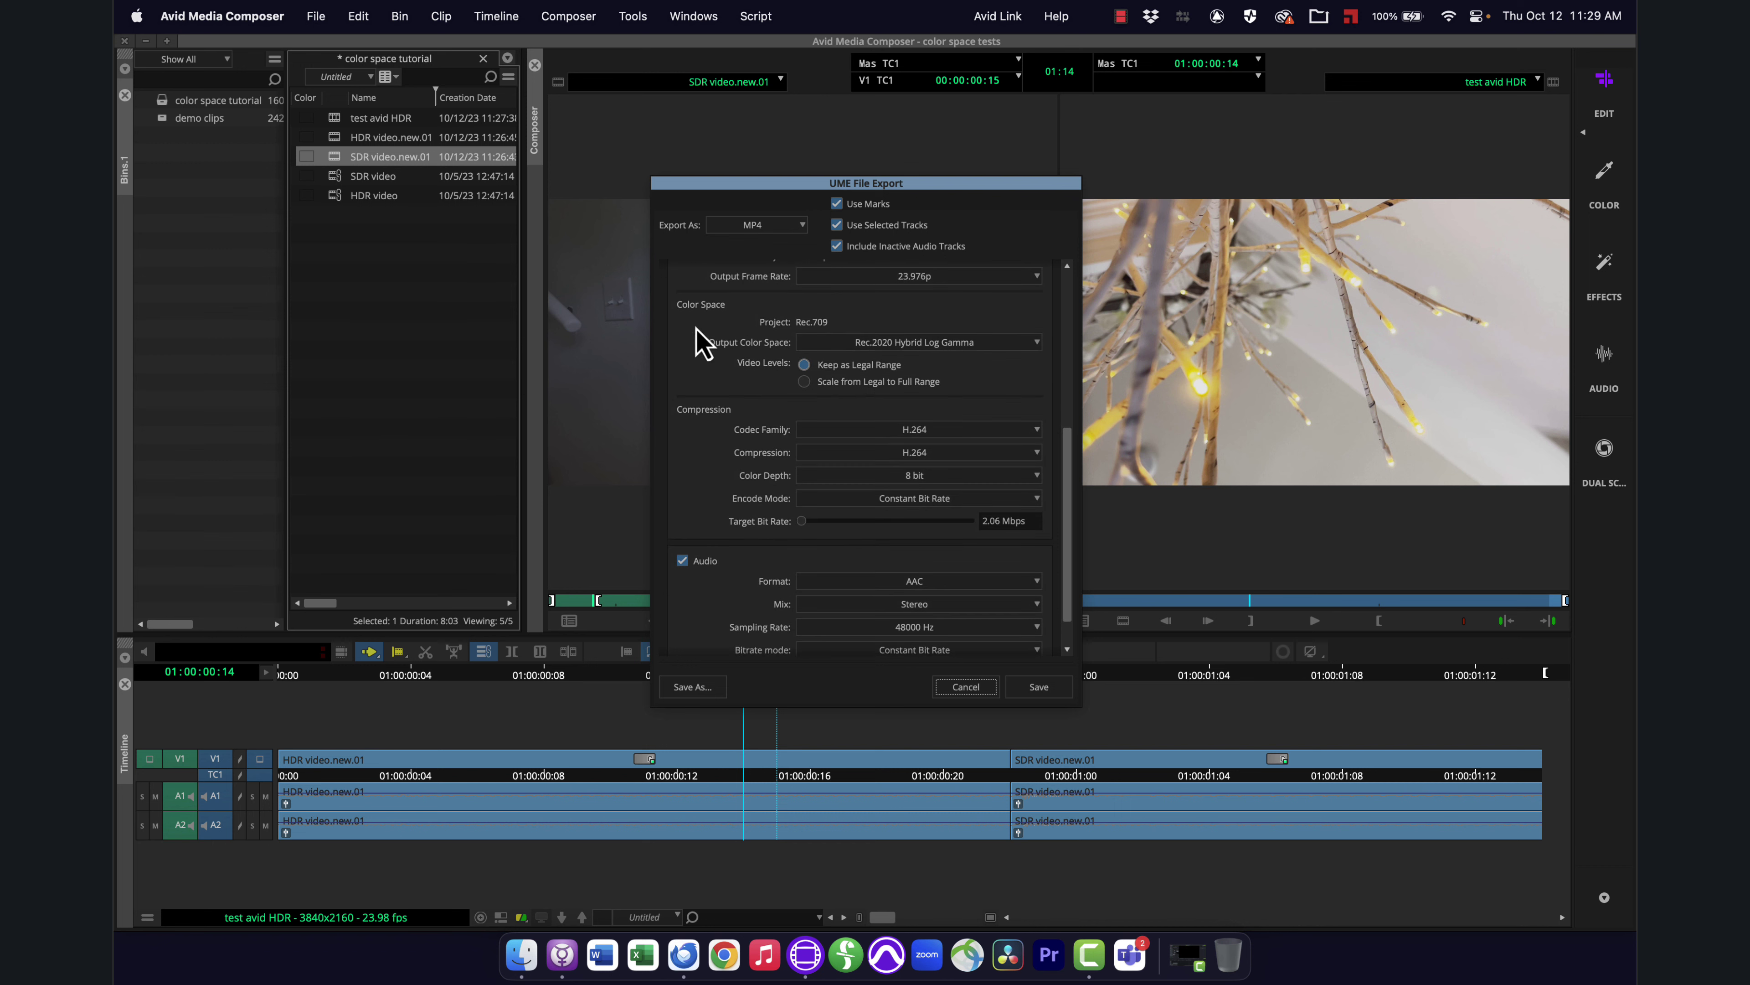
pyautogui.scroll(2, 858, 362)
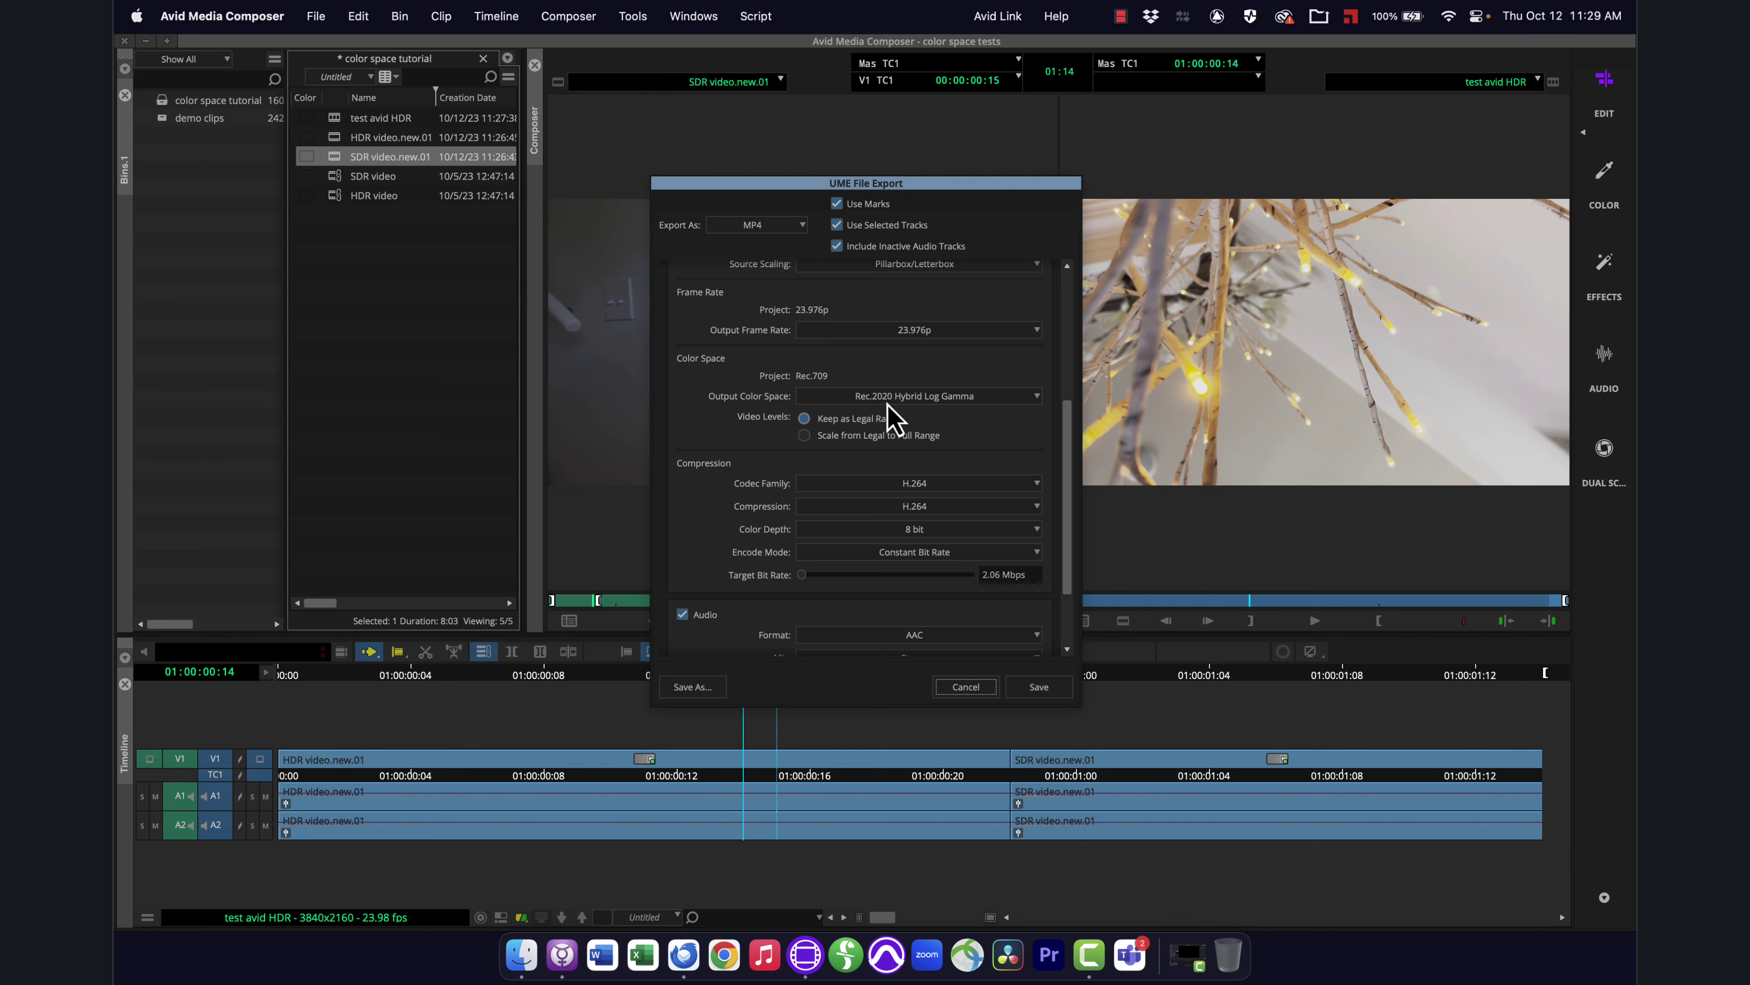
pyautogui.click(944, 398)
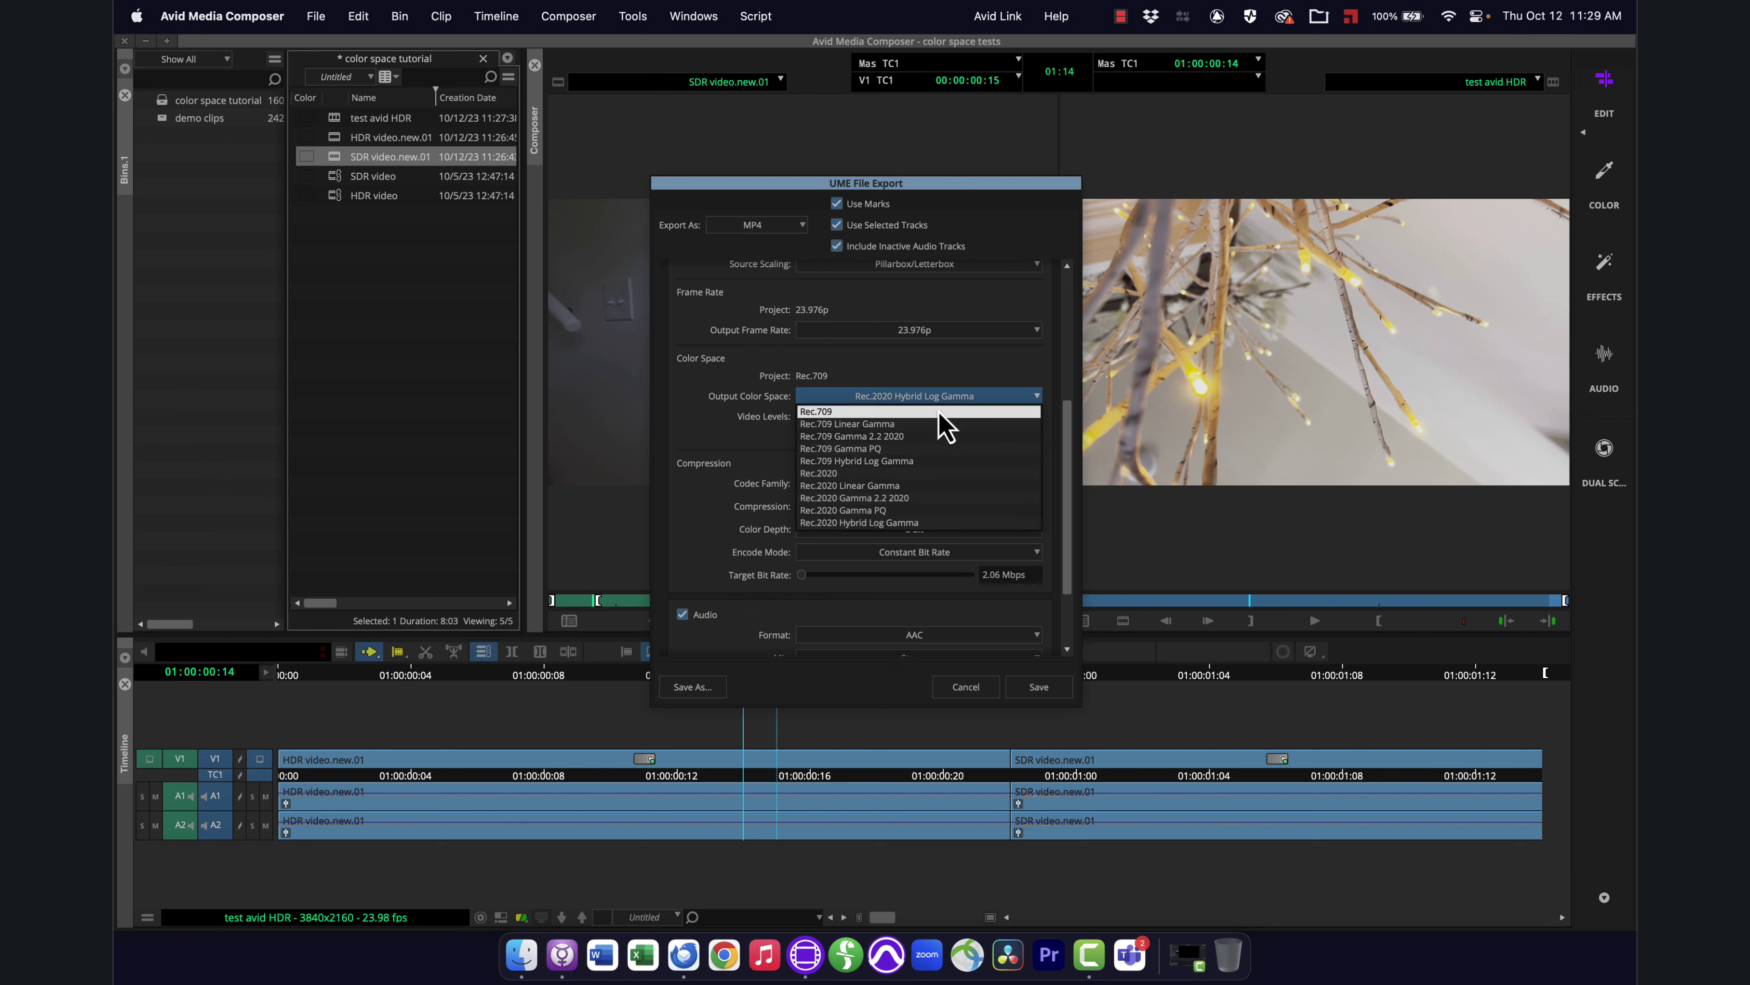
pyautogui.click(939, 411)
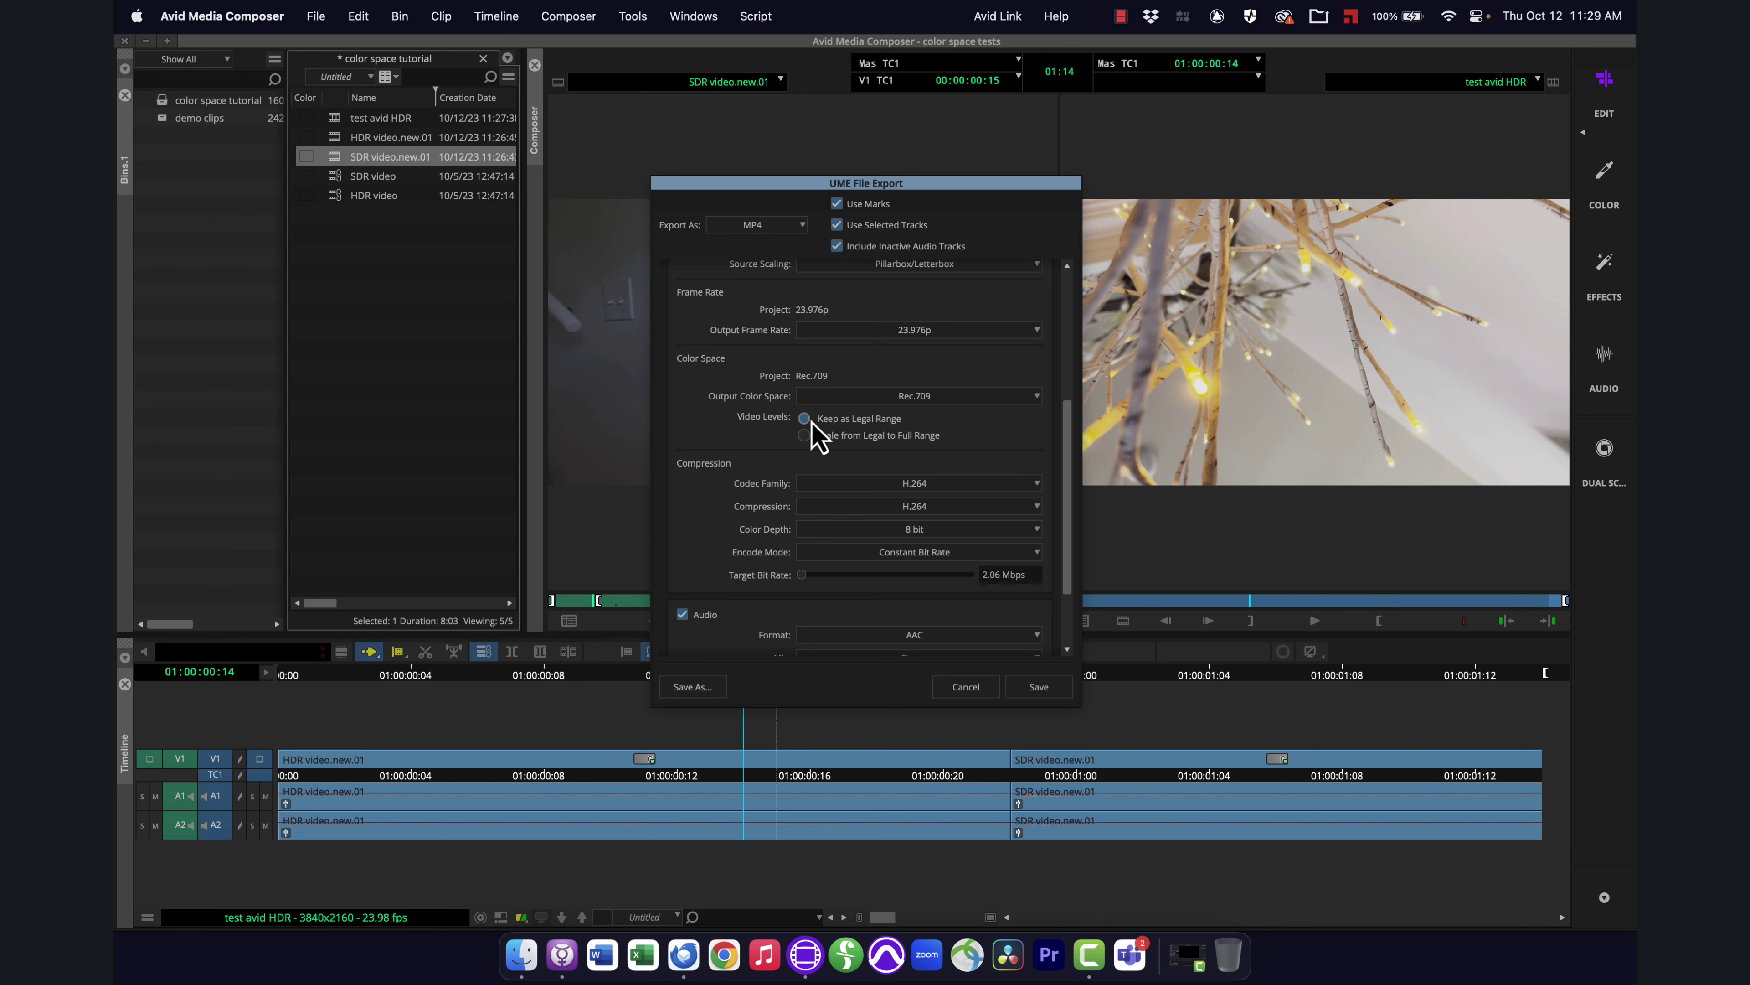
pyautogui.click(1014, 688)
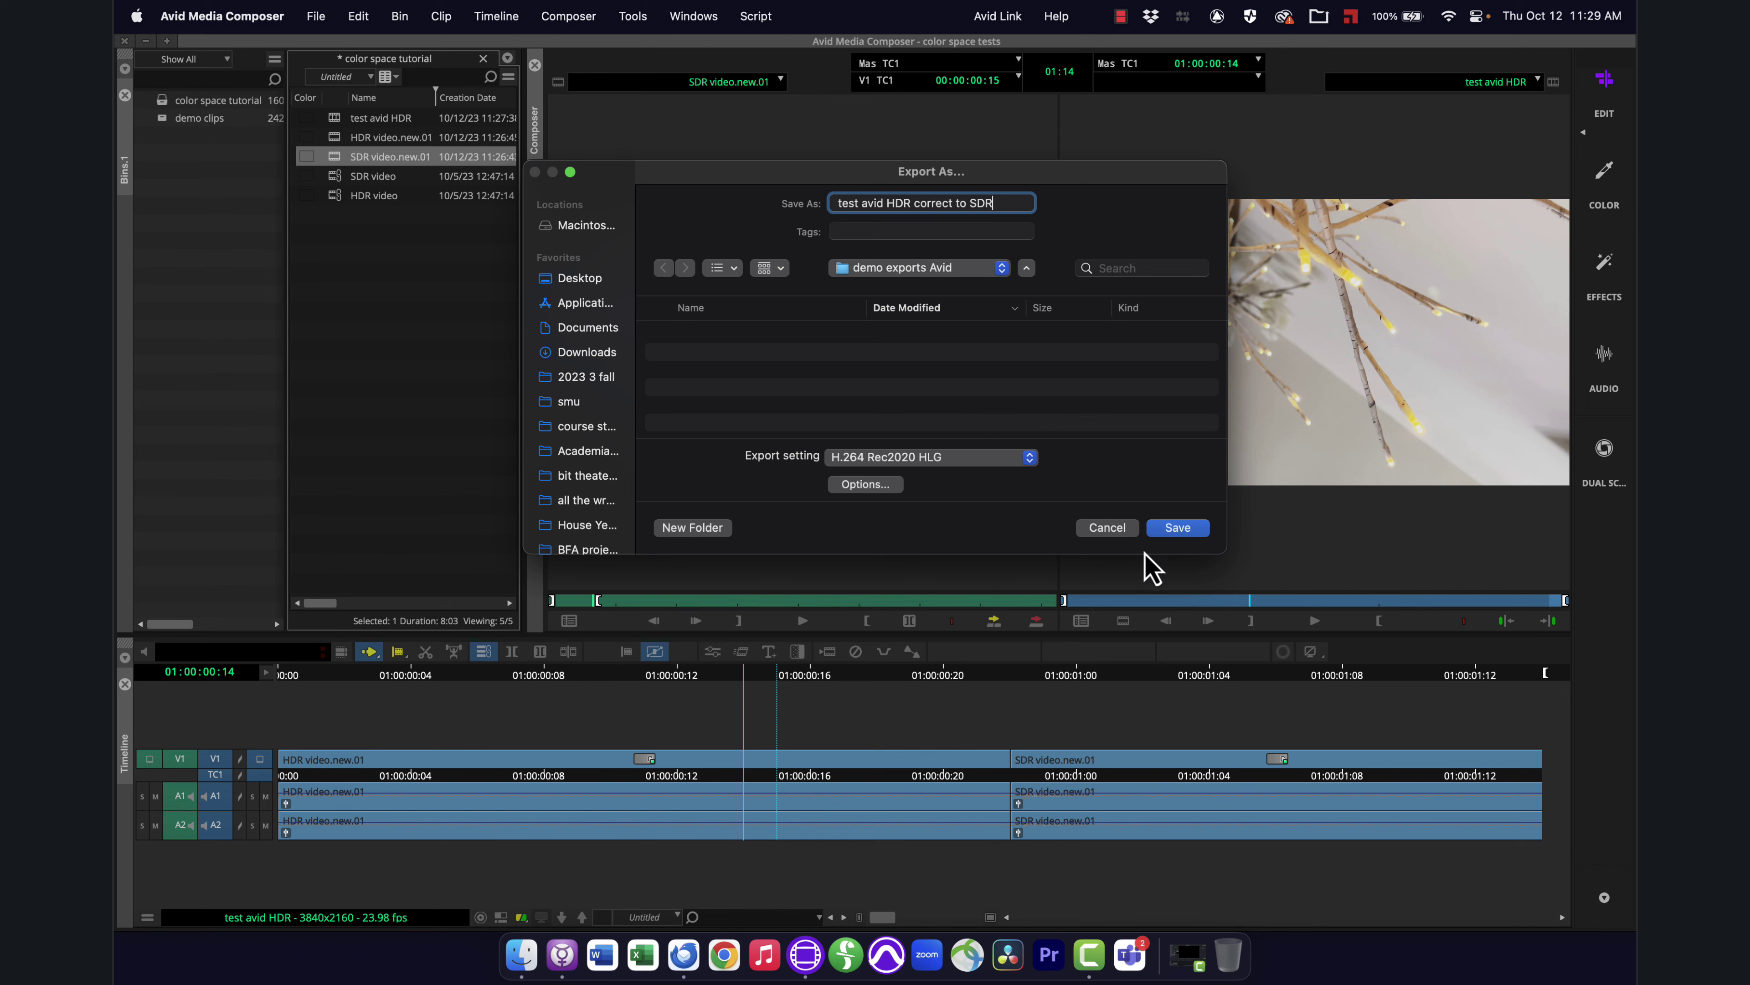
pyautogui.click(1177, 529)
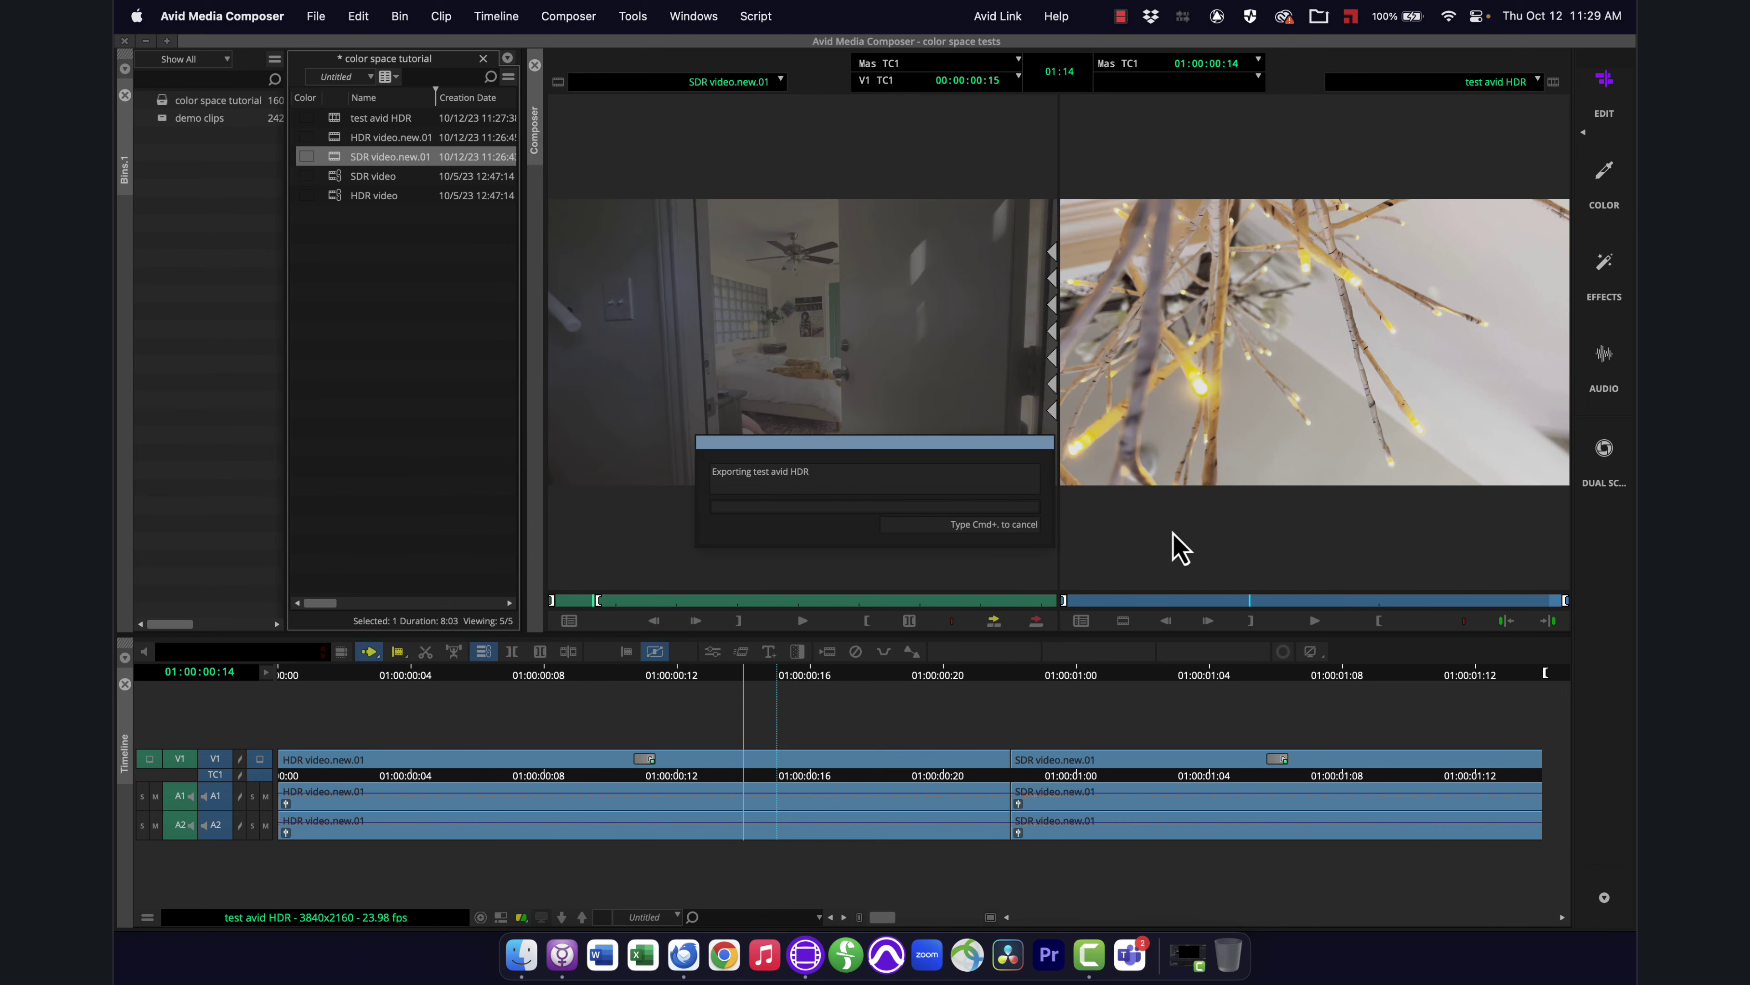
# - Open test avid HDR correct to SDR.mp4 in QuickTime Player and compare its HDR shot with the sequence in Avid Media Composer
pyautogui.press('super+Tab')
pyautogui.doubleClick(1055, 422)
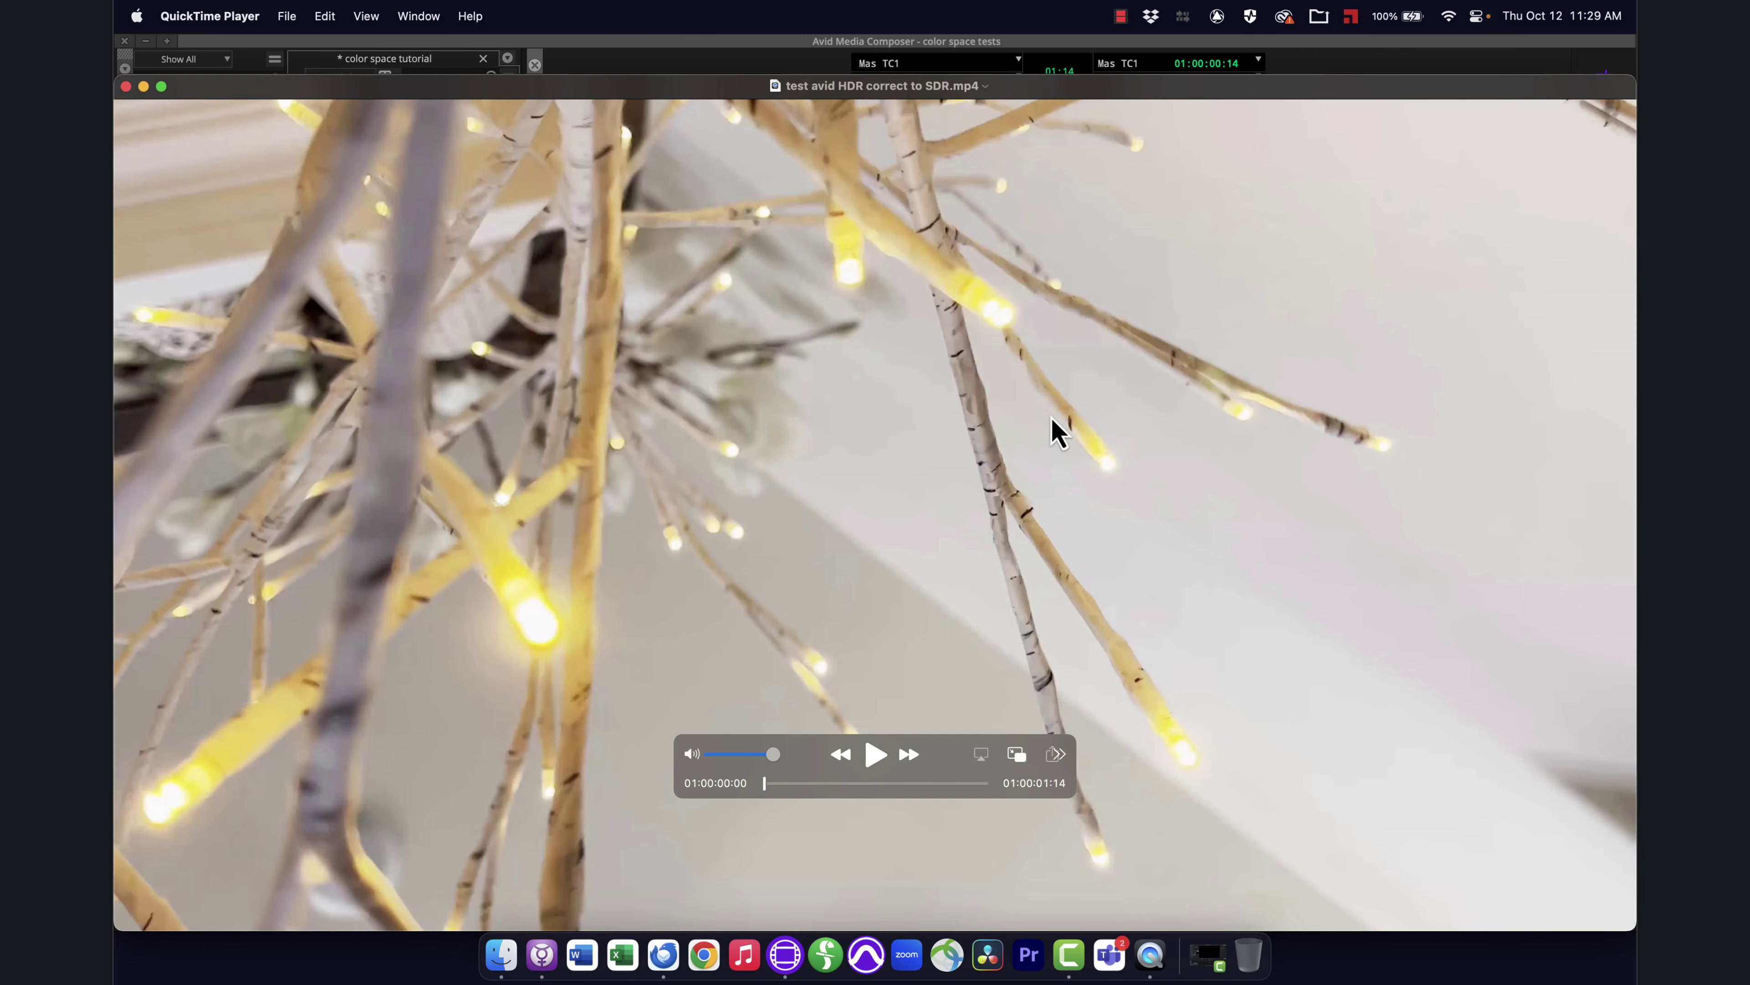
pyautogui.click(943, 784)
pyautogui.moveTo(948, 786); pyautogui.dragTo(805, 785)
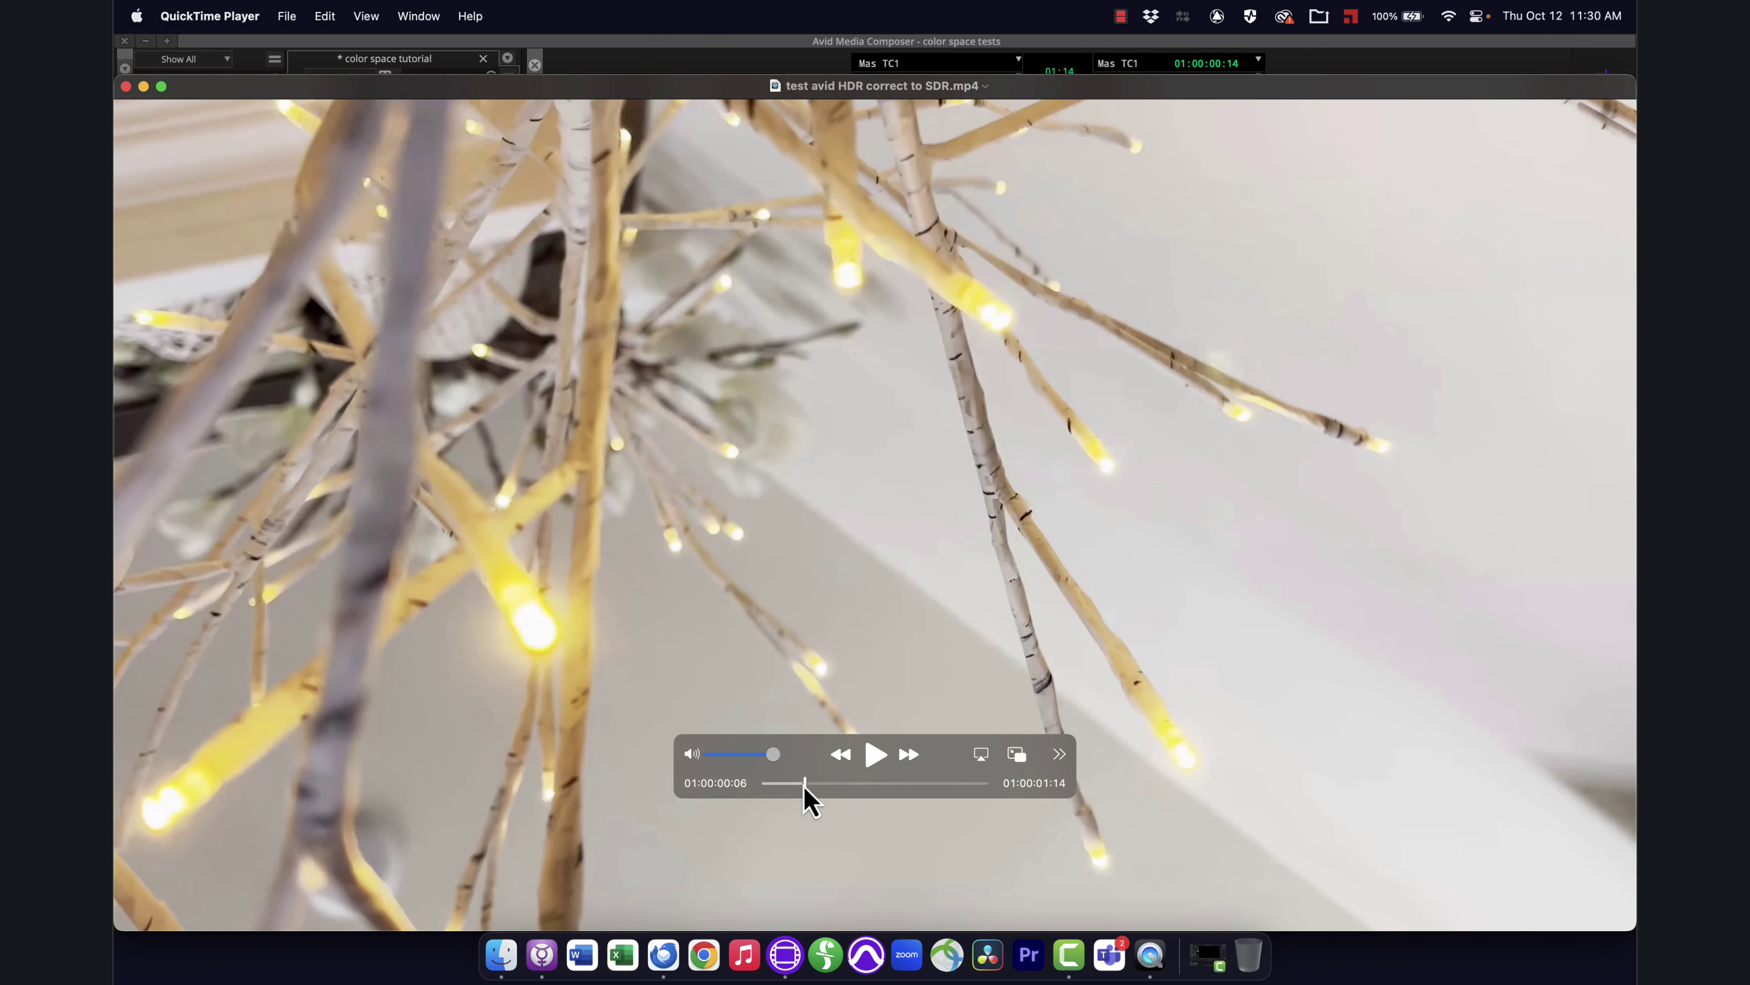
pyautogui.press('super+Tab')
pyautogui.press('super+Tab')
pyautogui.press('super+Tab')
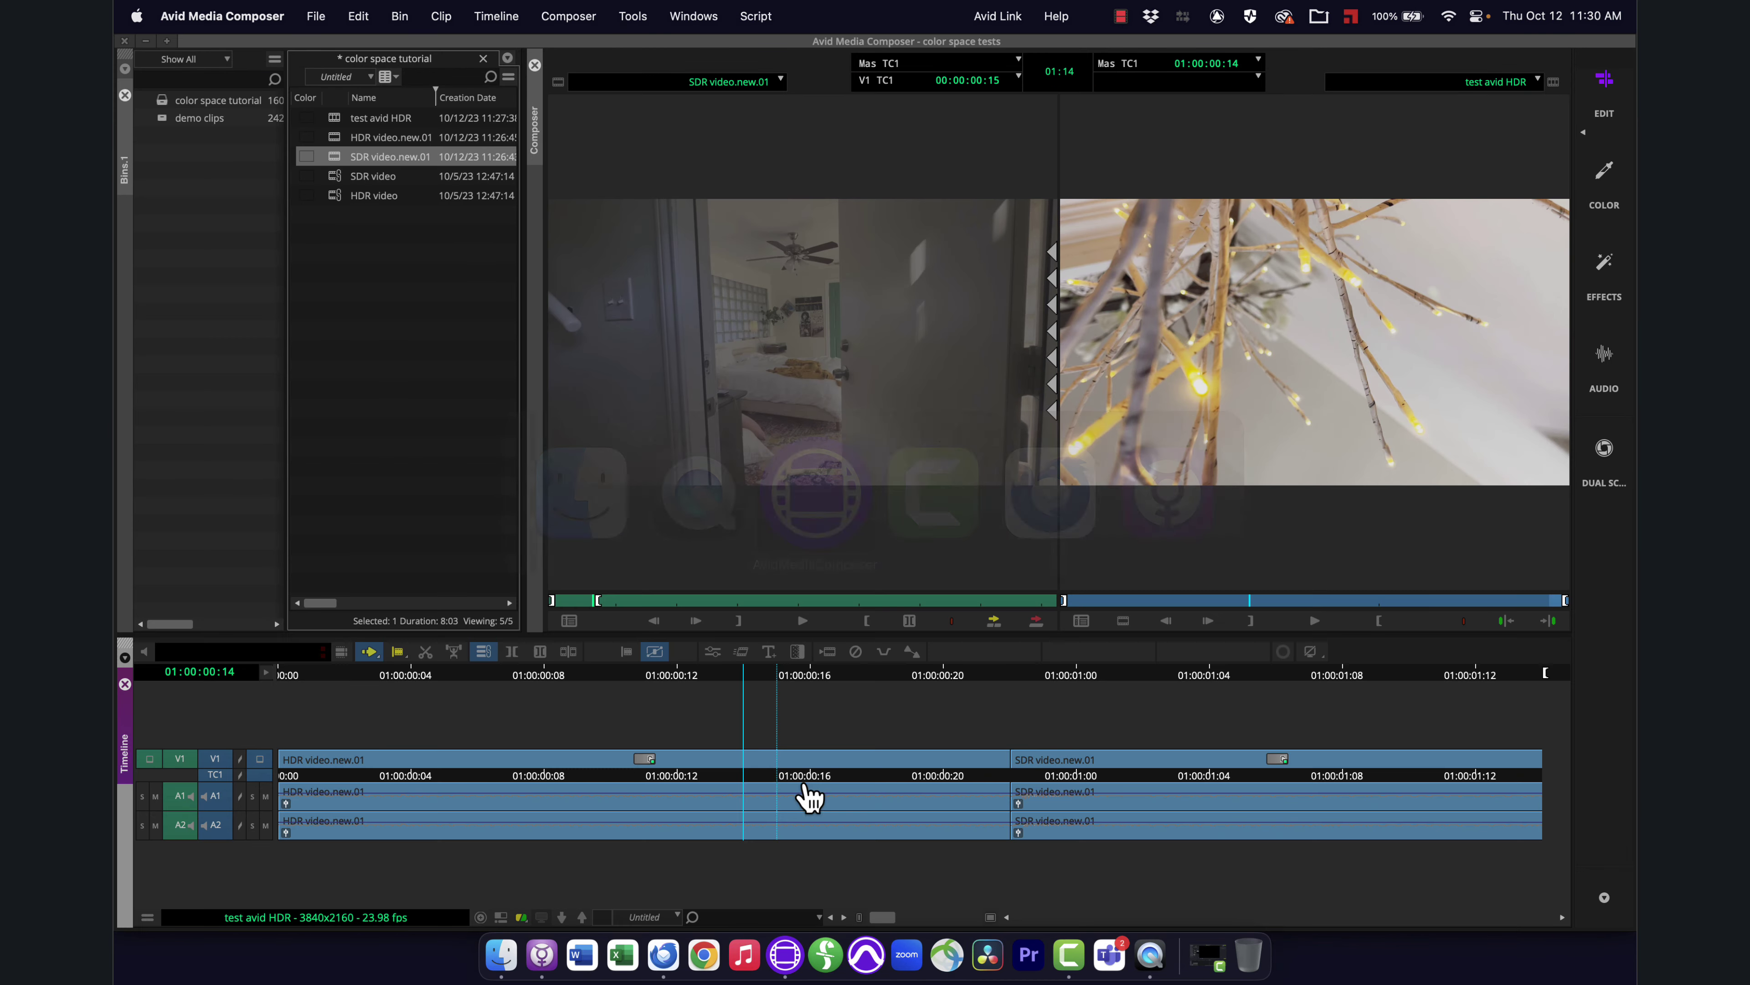
pyautogui.press('super+Tab')
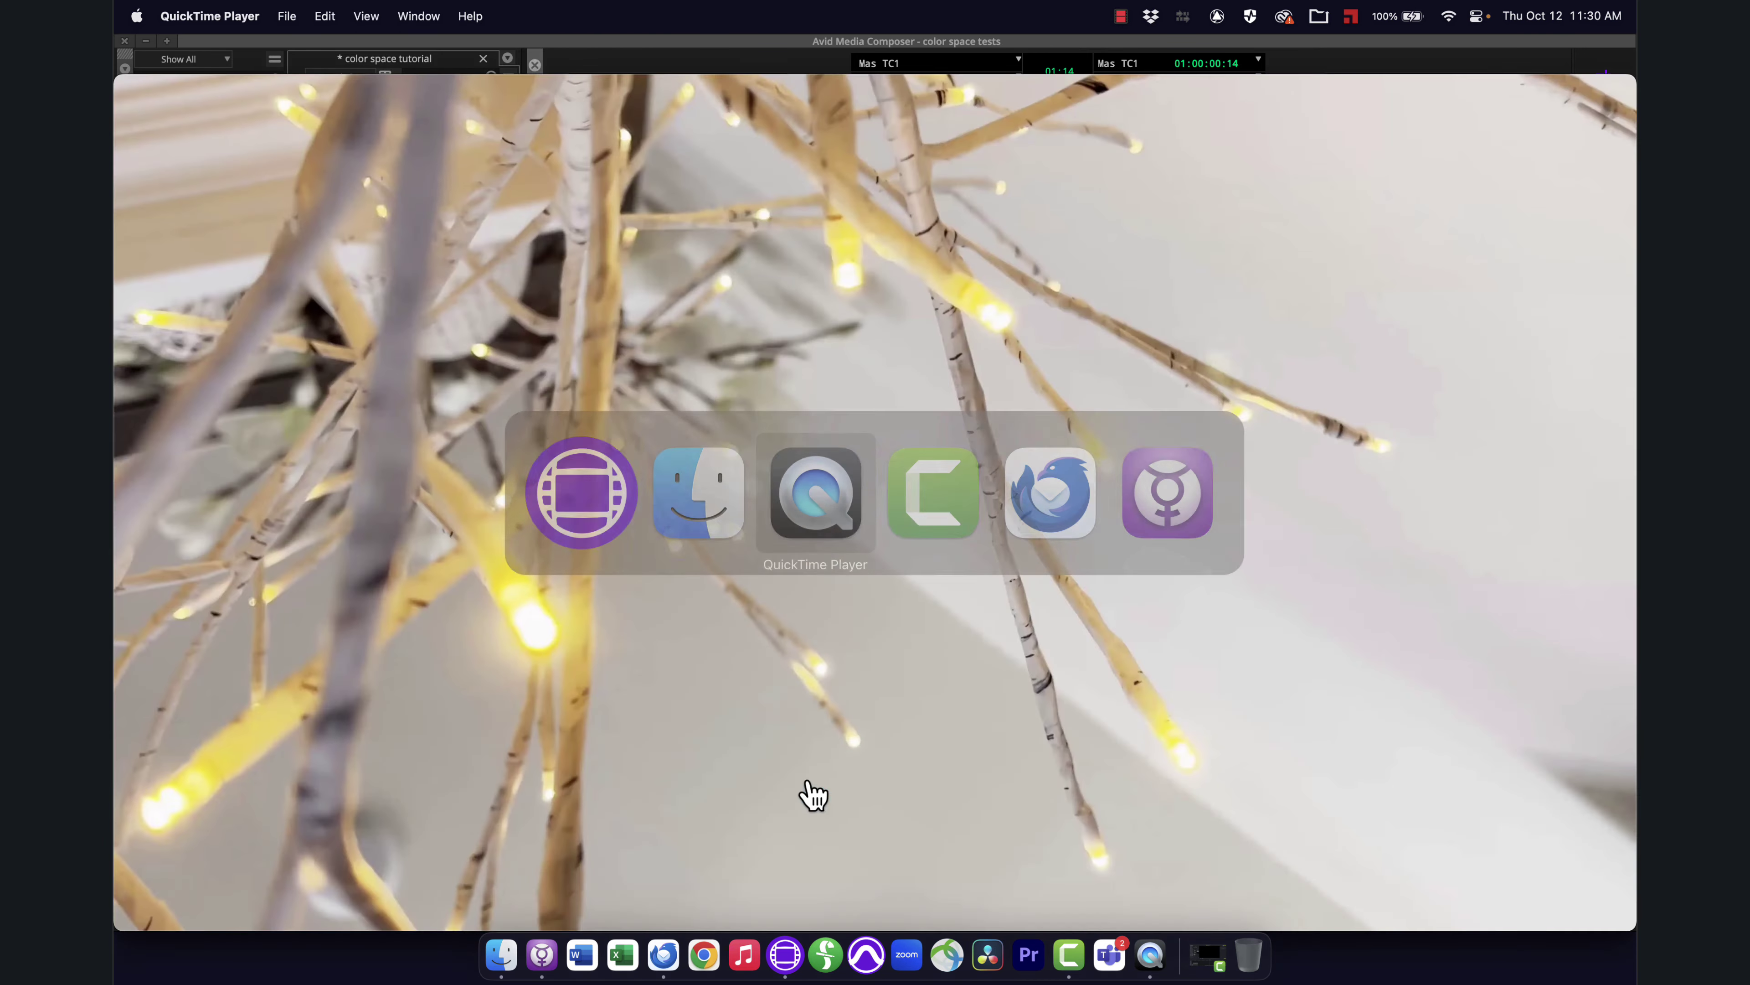
pyautogui.press('super+Tab')
pyautogui.press('super+Tab')
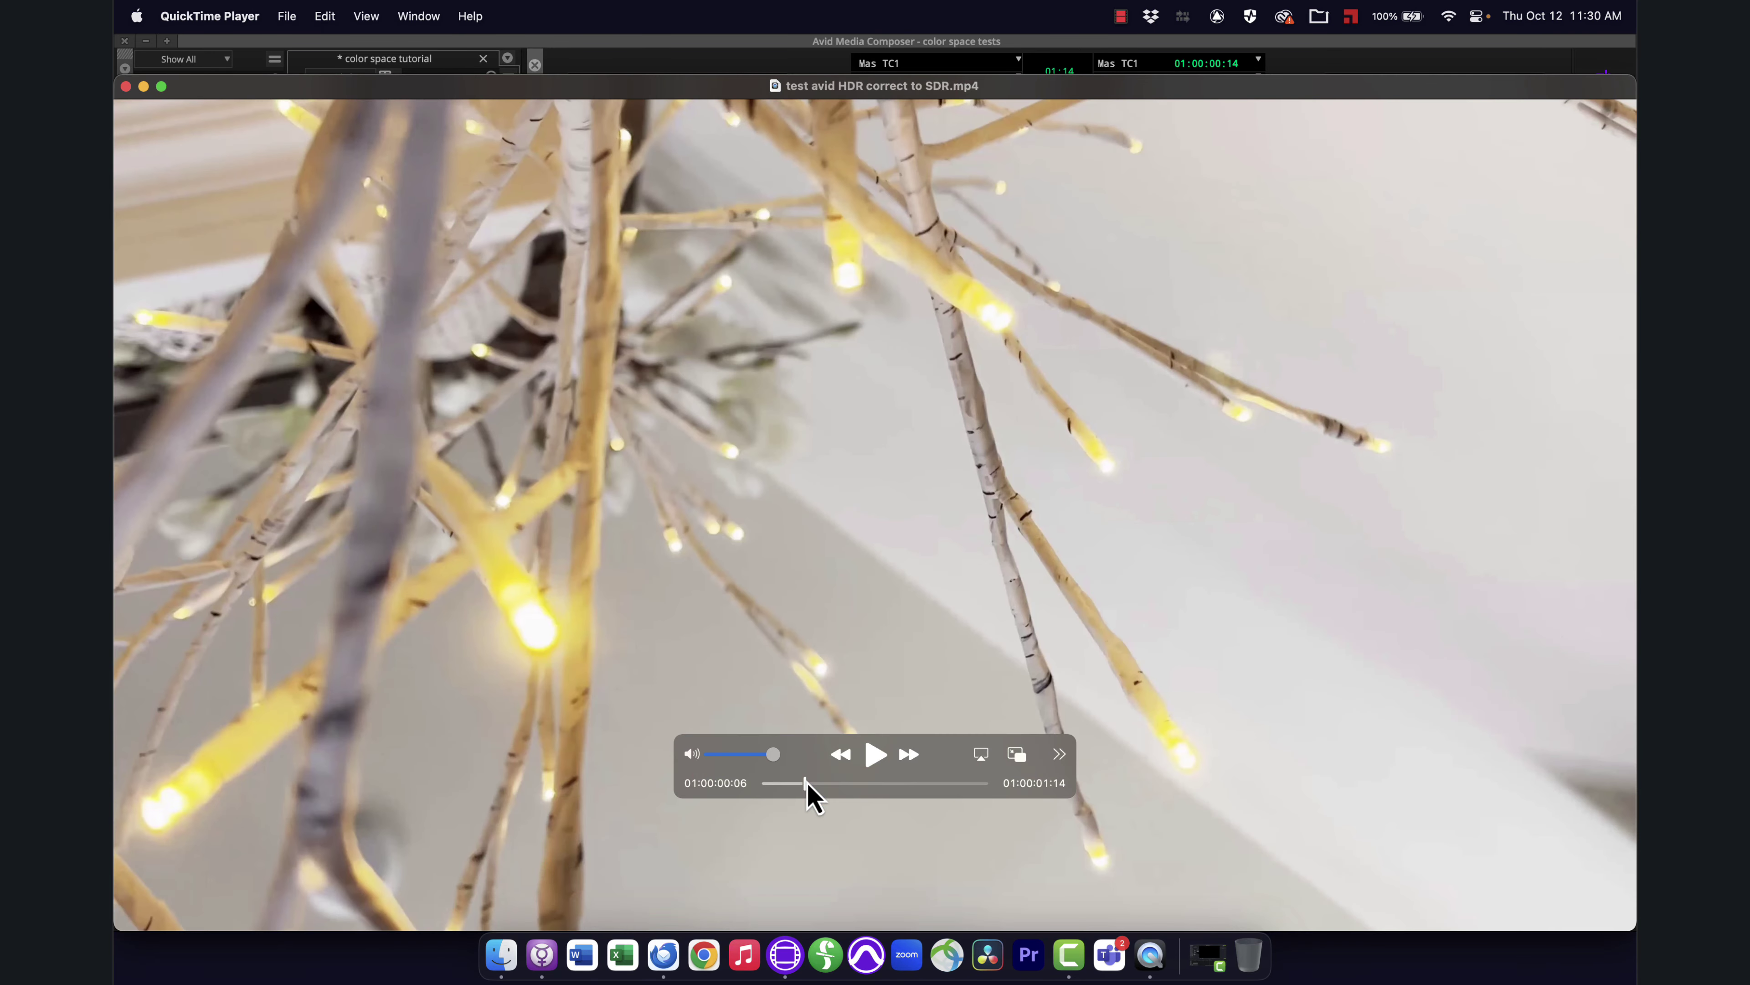
pyautogui.press('super+Tab')
pyautogui.press('super+Tab')
# - Examine the exported movie's video details, including its color primaries, and quit QuickTime Player
pyautogui.press('super+i')
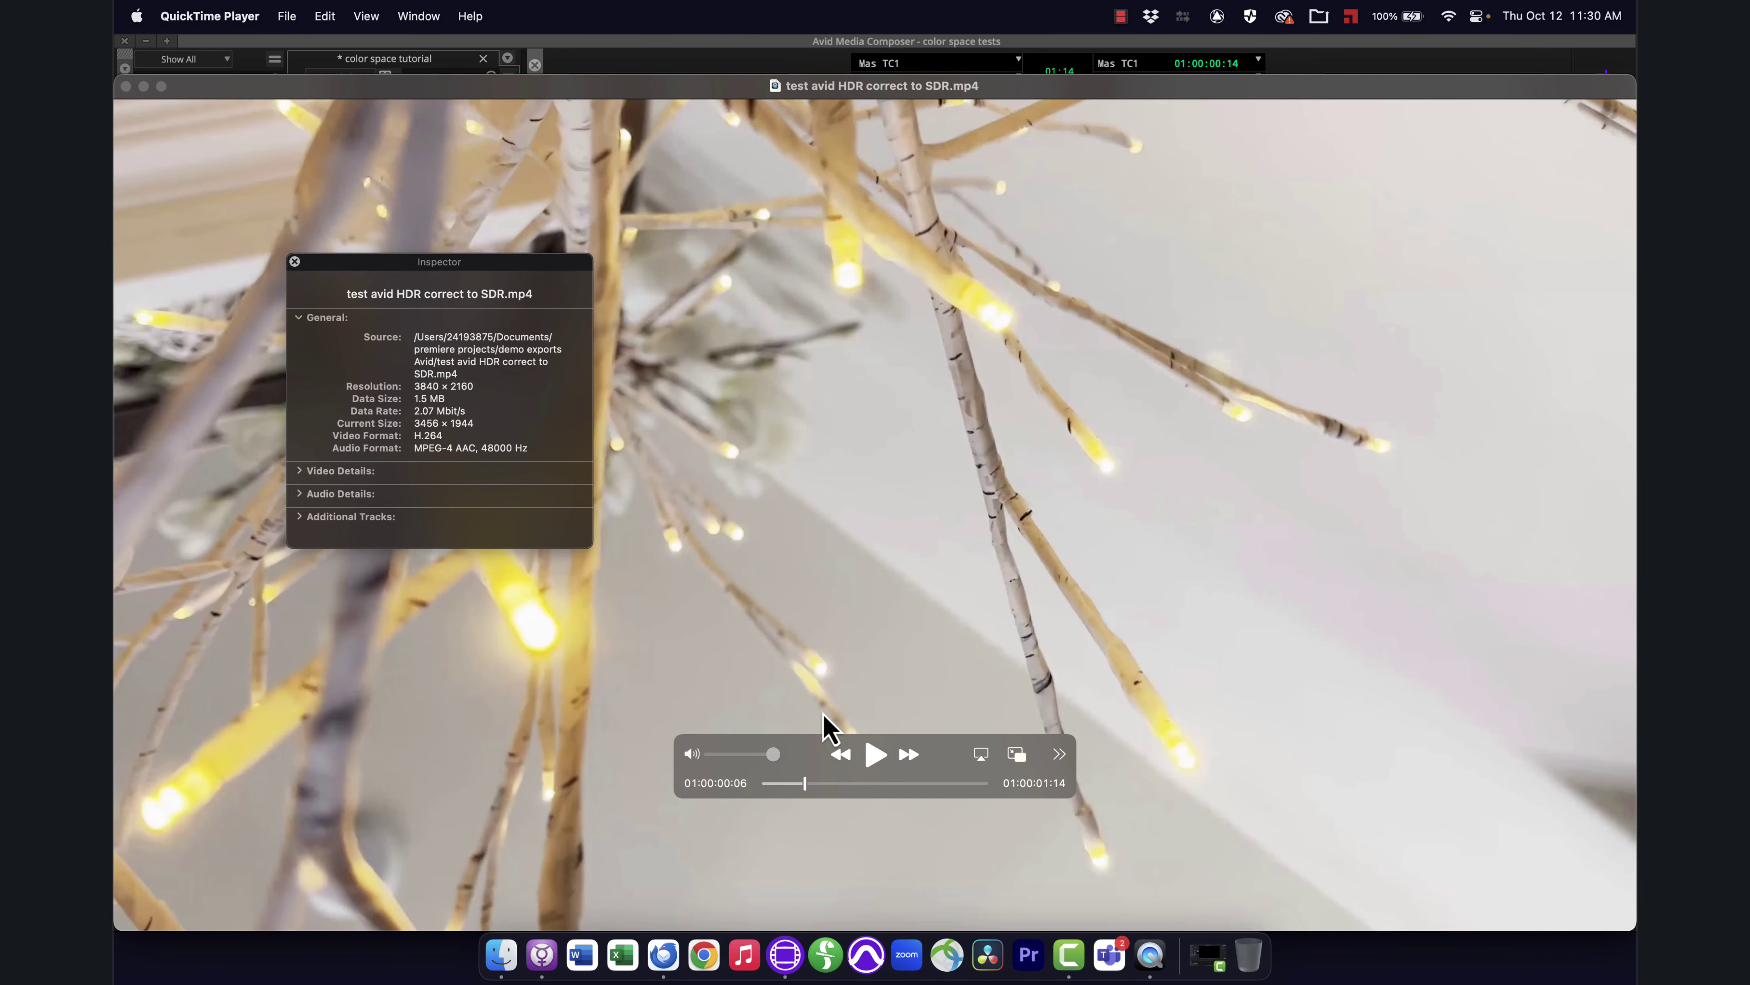
pyautogui.click(301, 473)
pyautogui.moveTo(413, 540); pyautogui.dragTo(477, 540)
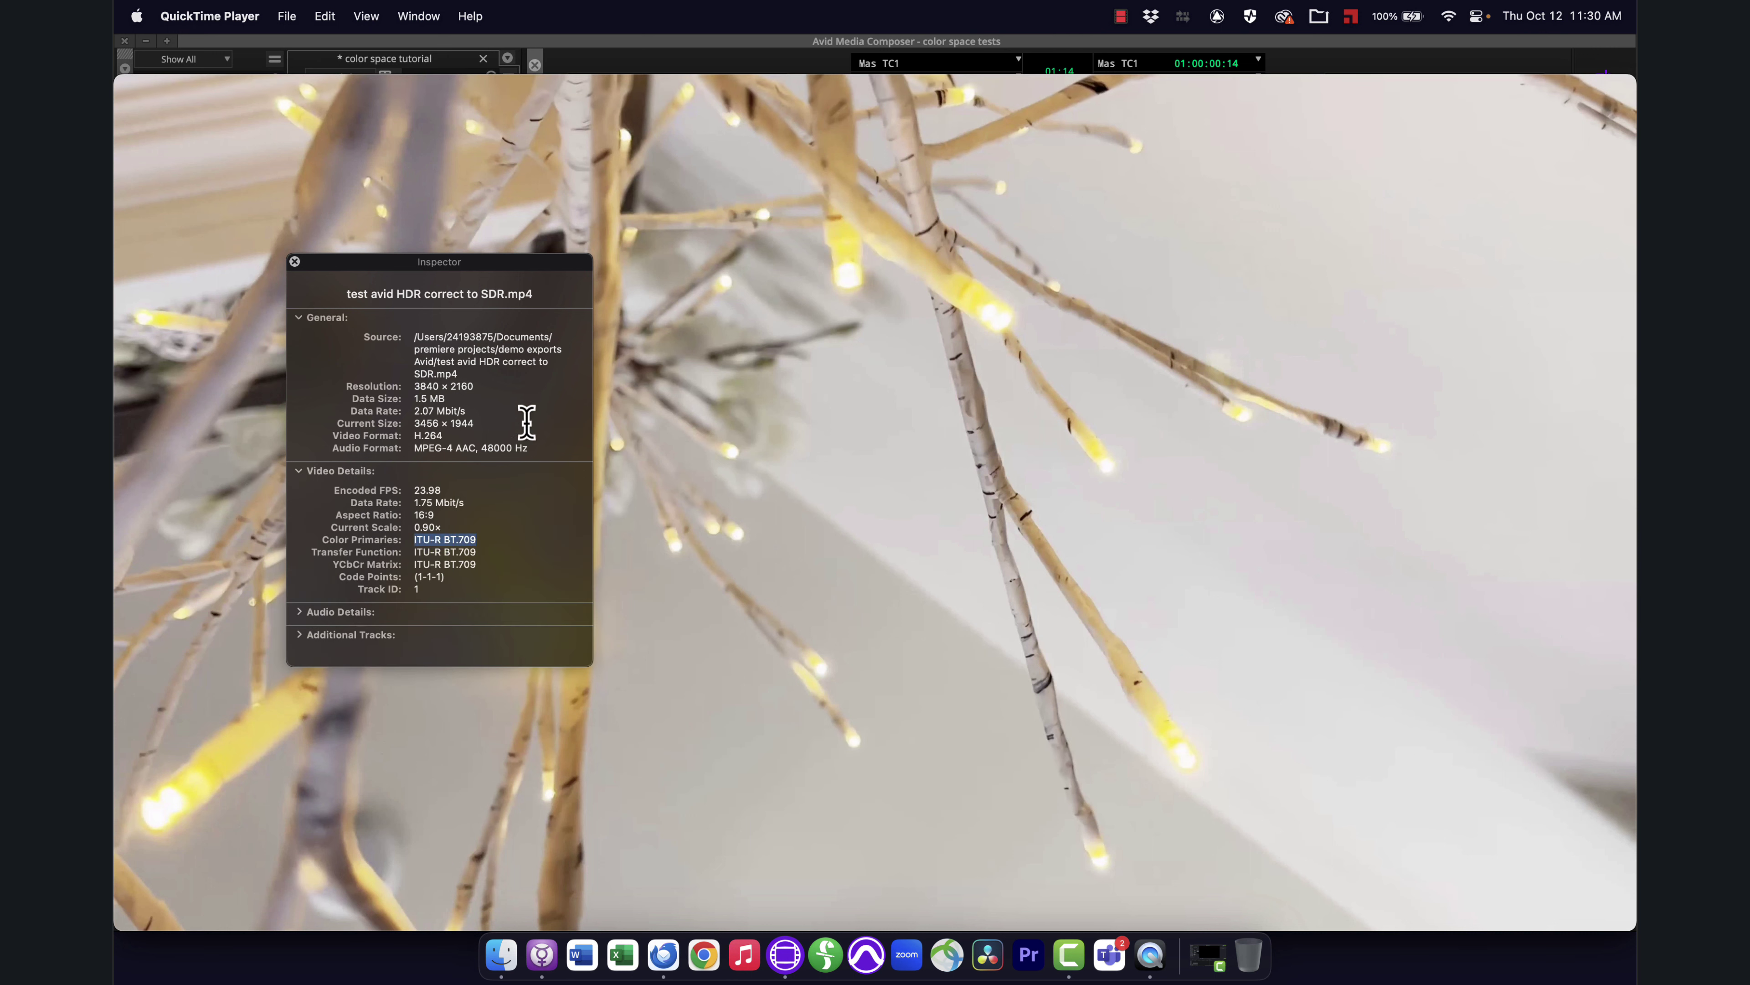
pyautogui.click(295, 262)
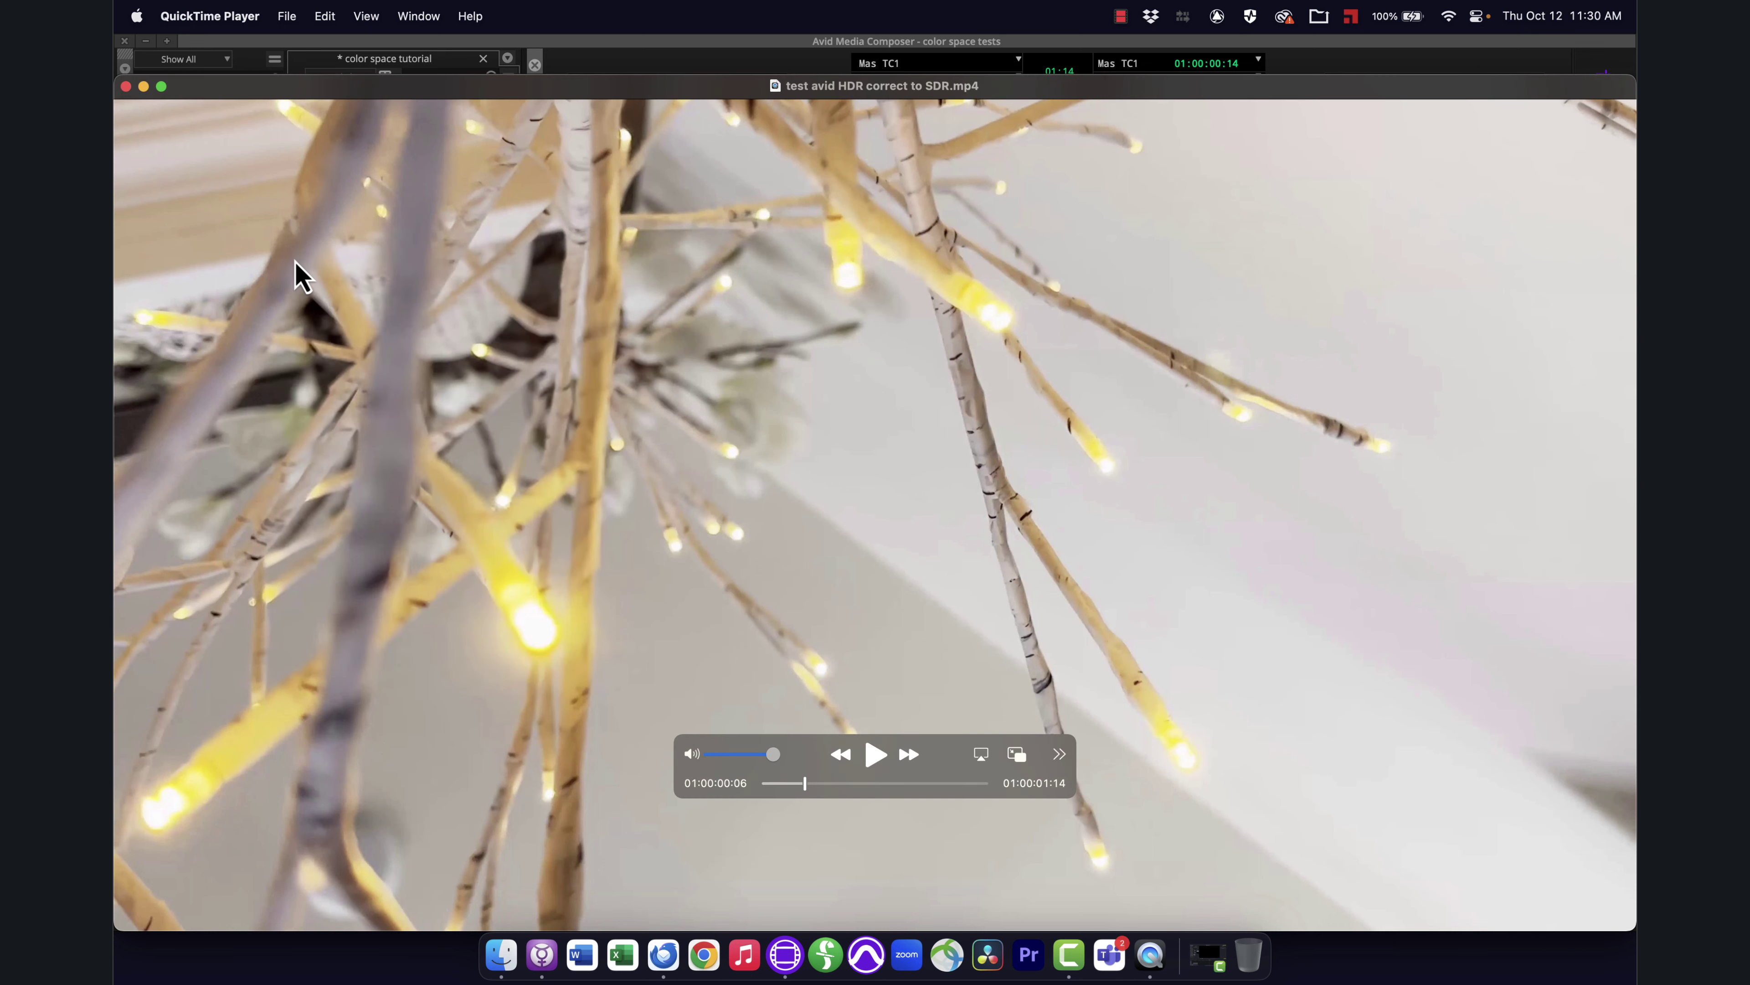
pyautogui.press('super+q')
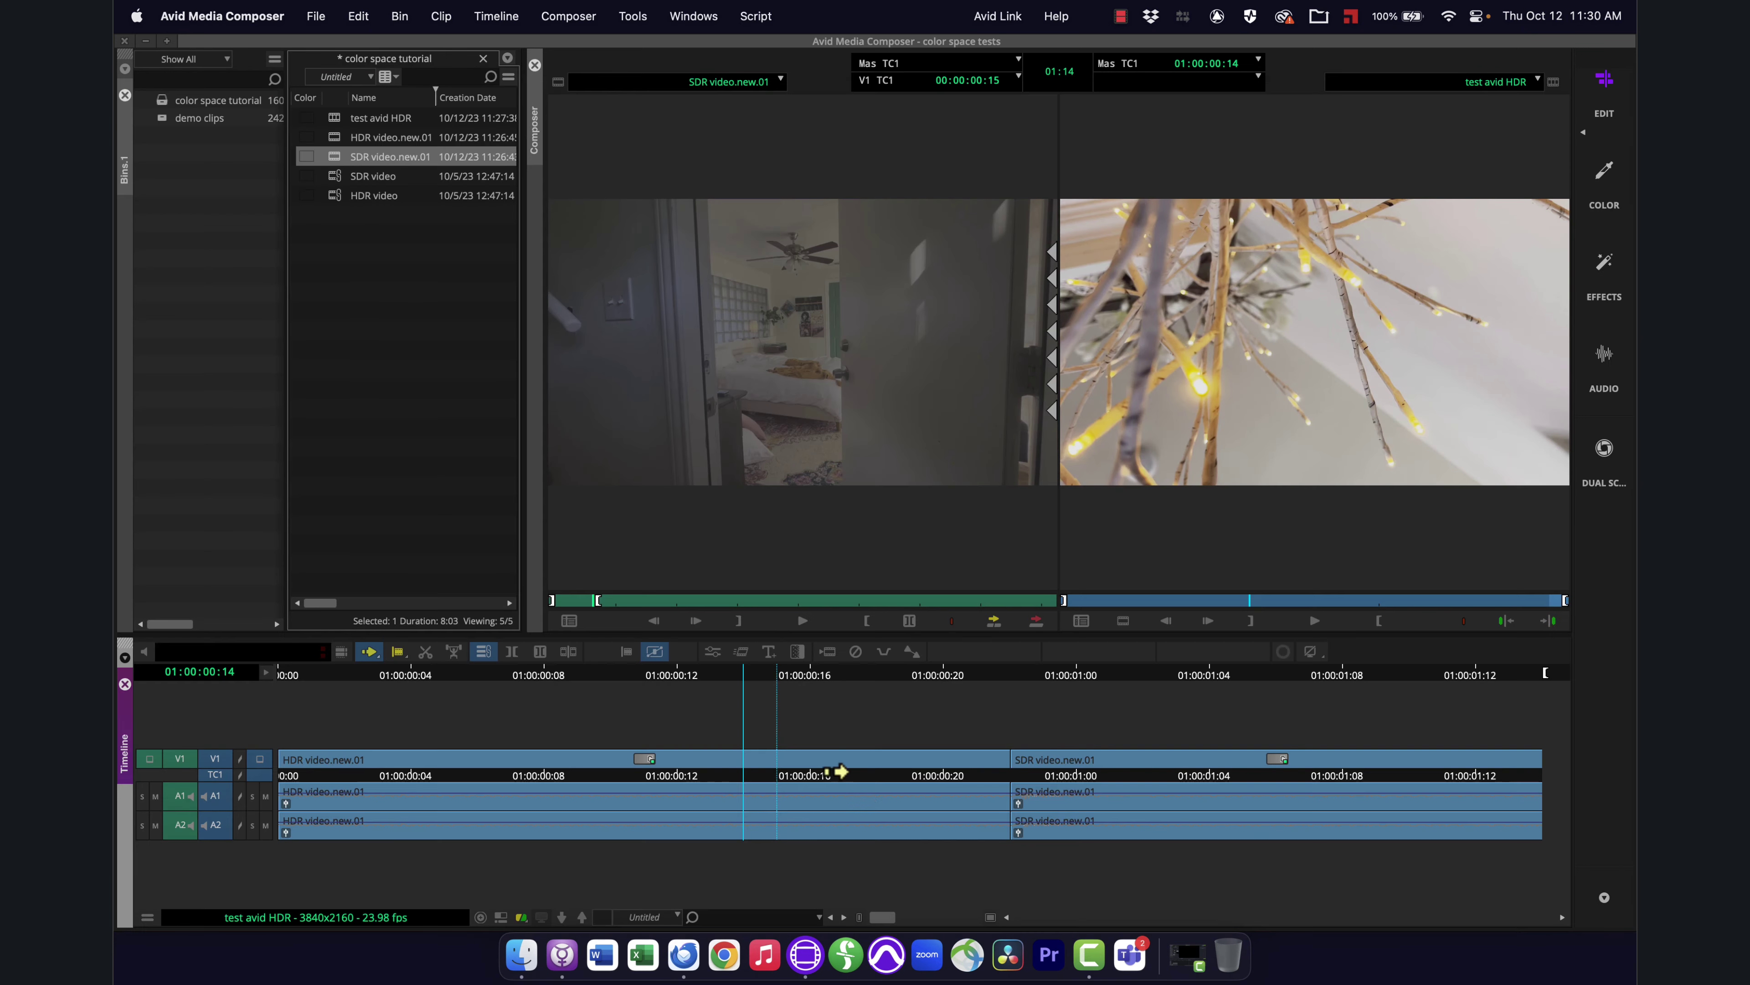
# - Delete the HLG 2020 to 709 knee color transformation from the source settings of the HDR video.new.01 clip
pyautogui.click(339, 138)
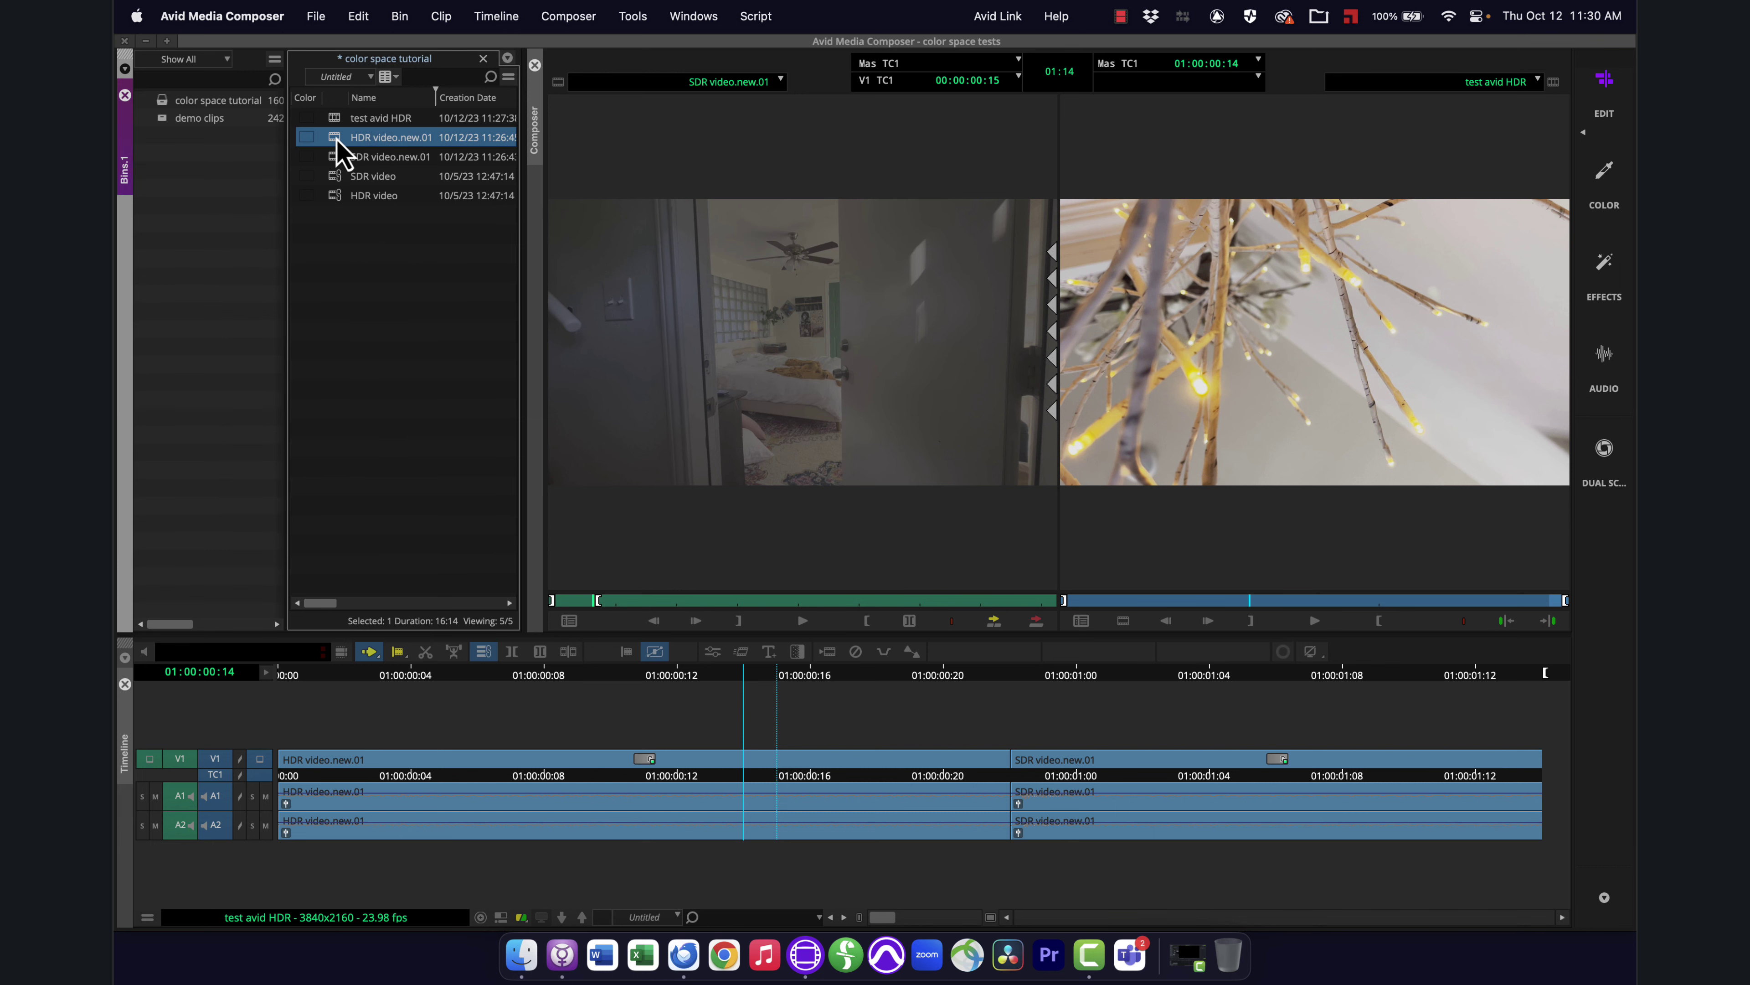
pyautogui.rightClick(338, 142)
pyautogui.click(382, 59)
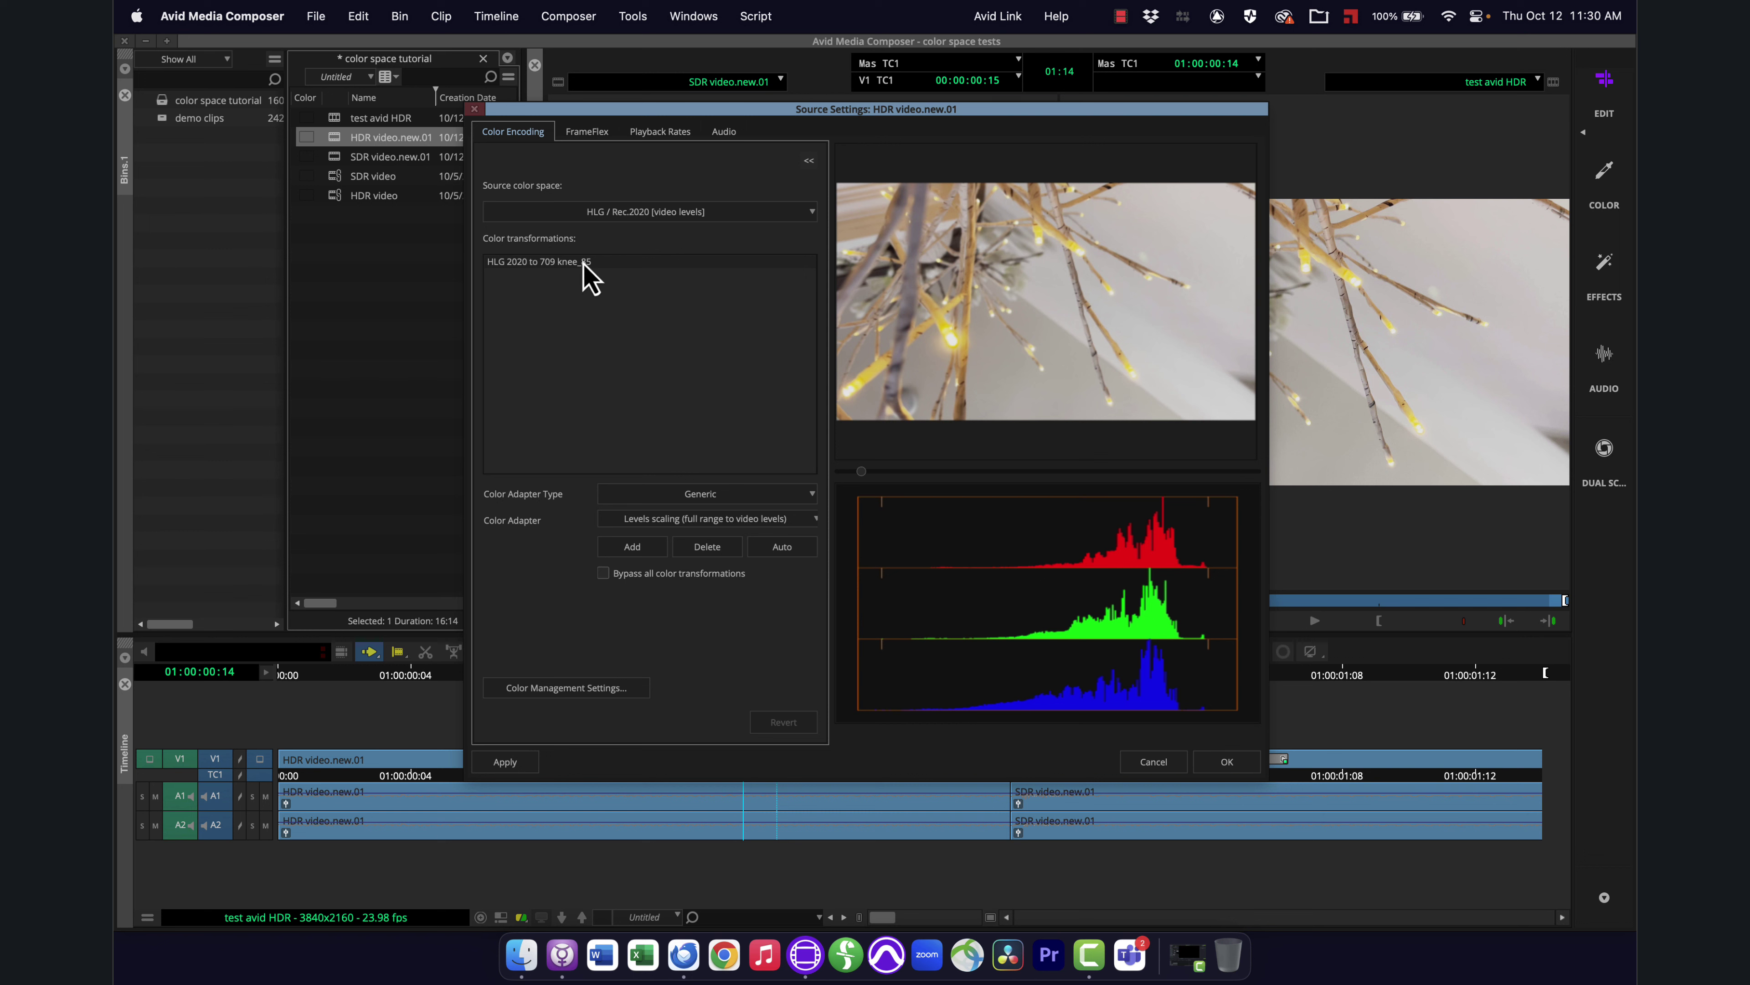
pyautogui.click(583, 262)
pyautogui.click(722, 548)
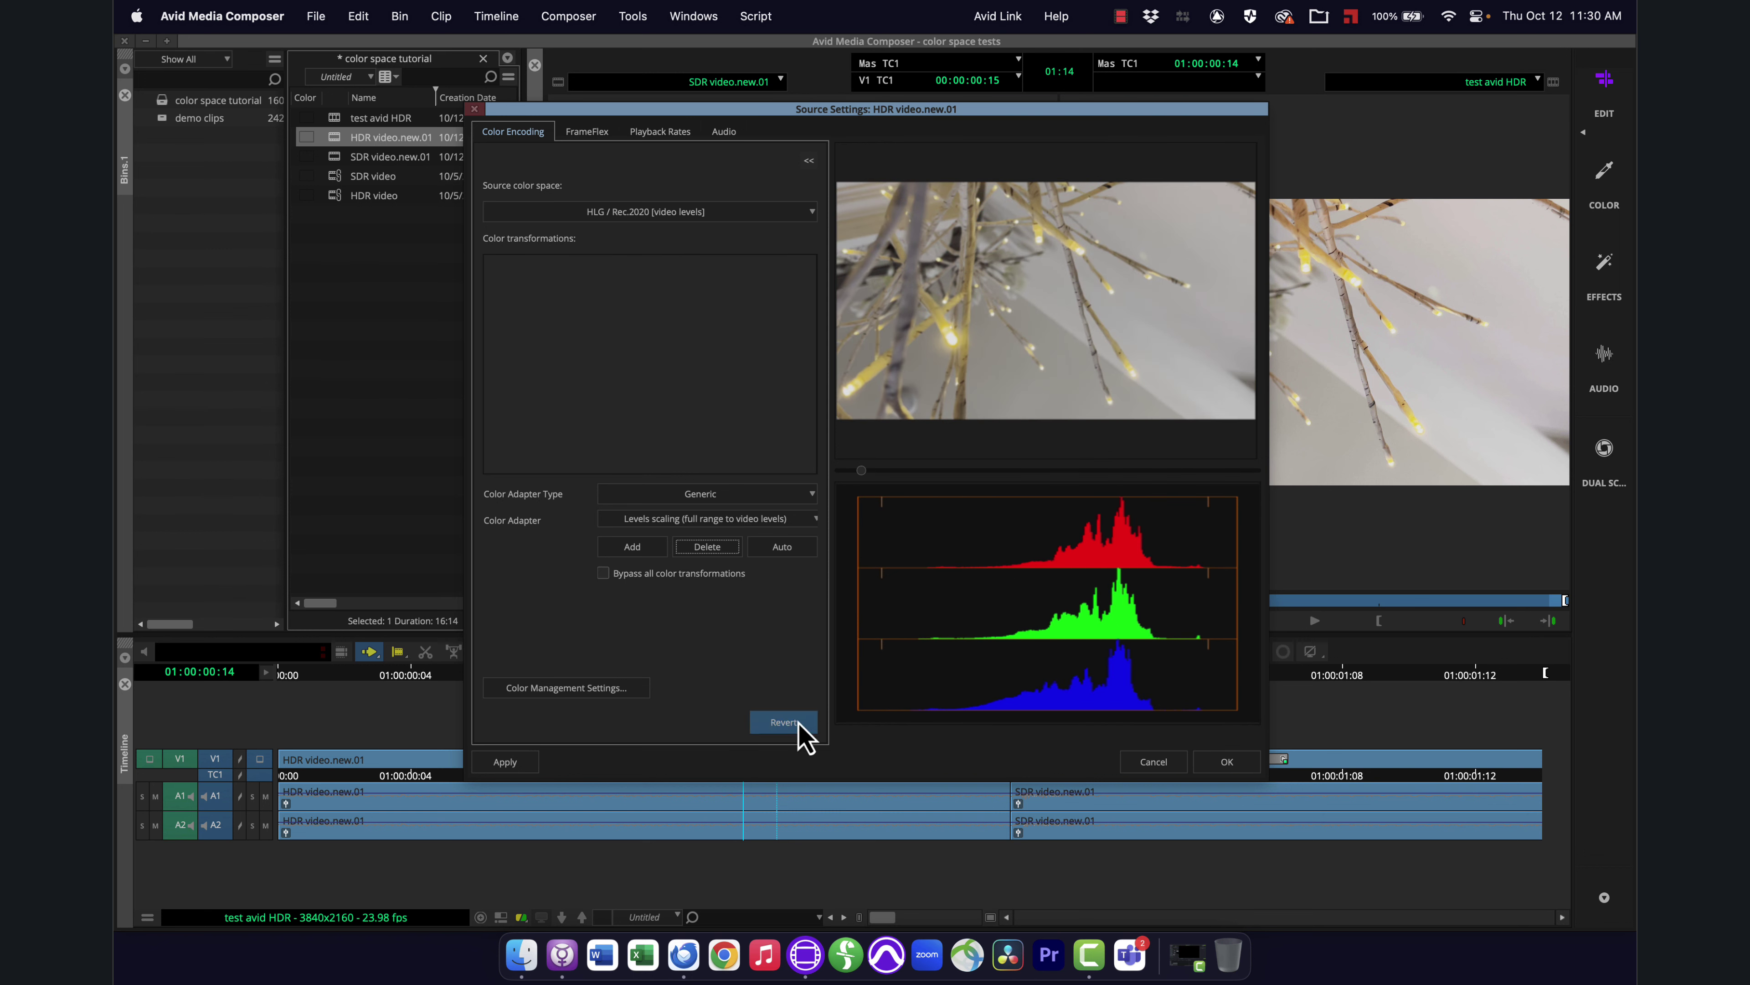
pyautogui.click(1227, 761)
# - Check the color encoding in HDR video.new.01's source settings and the color space in the project's format settings
pyautogui.click(341, 139)
pyautogui.rightClick(341, 145)
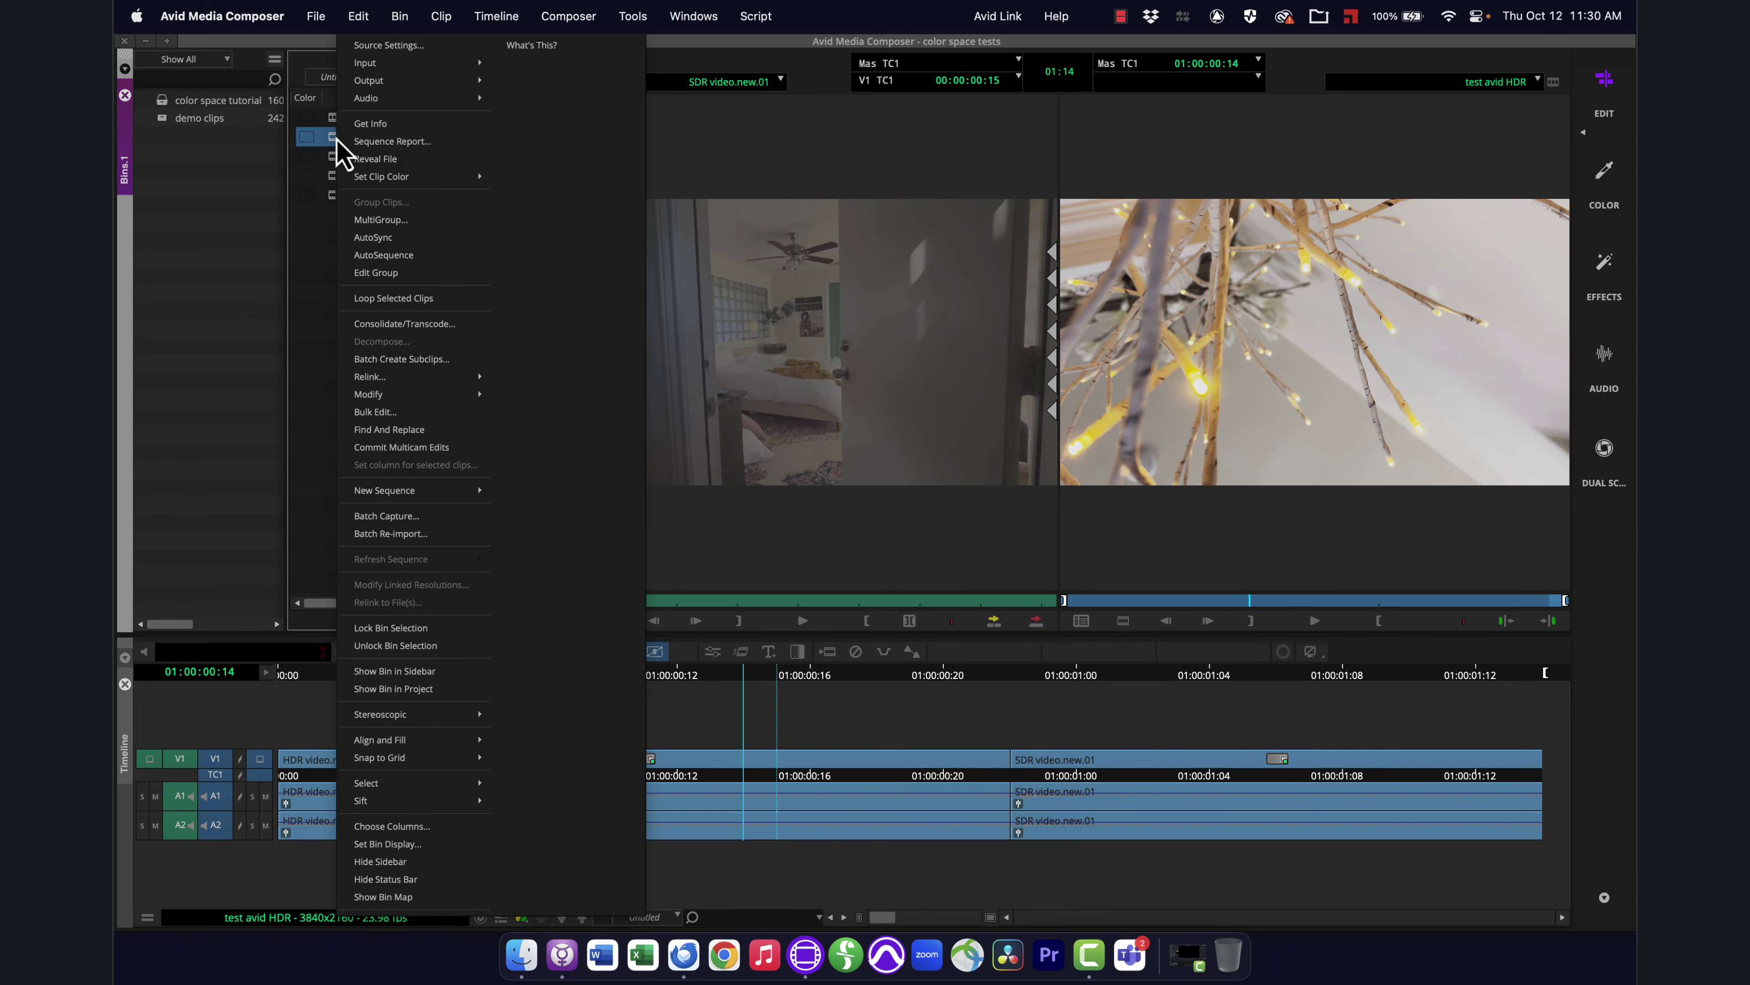
pyautogui.click(389, 45)
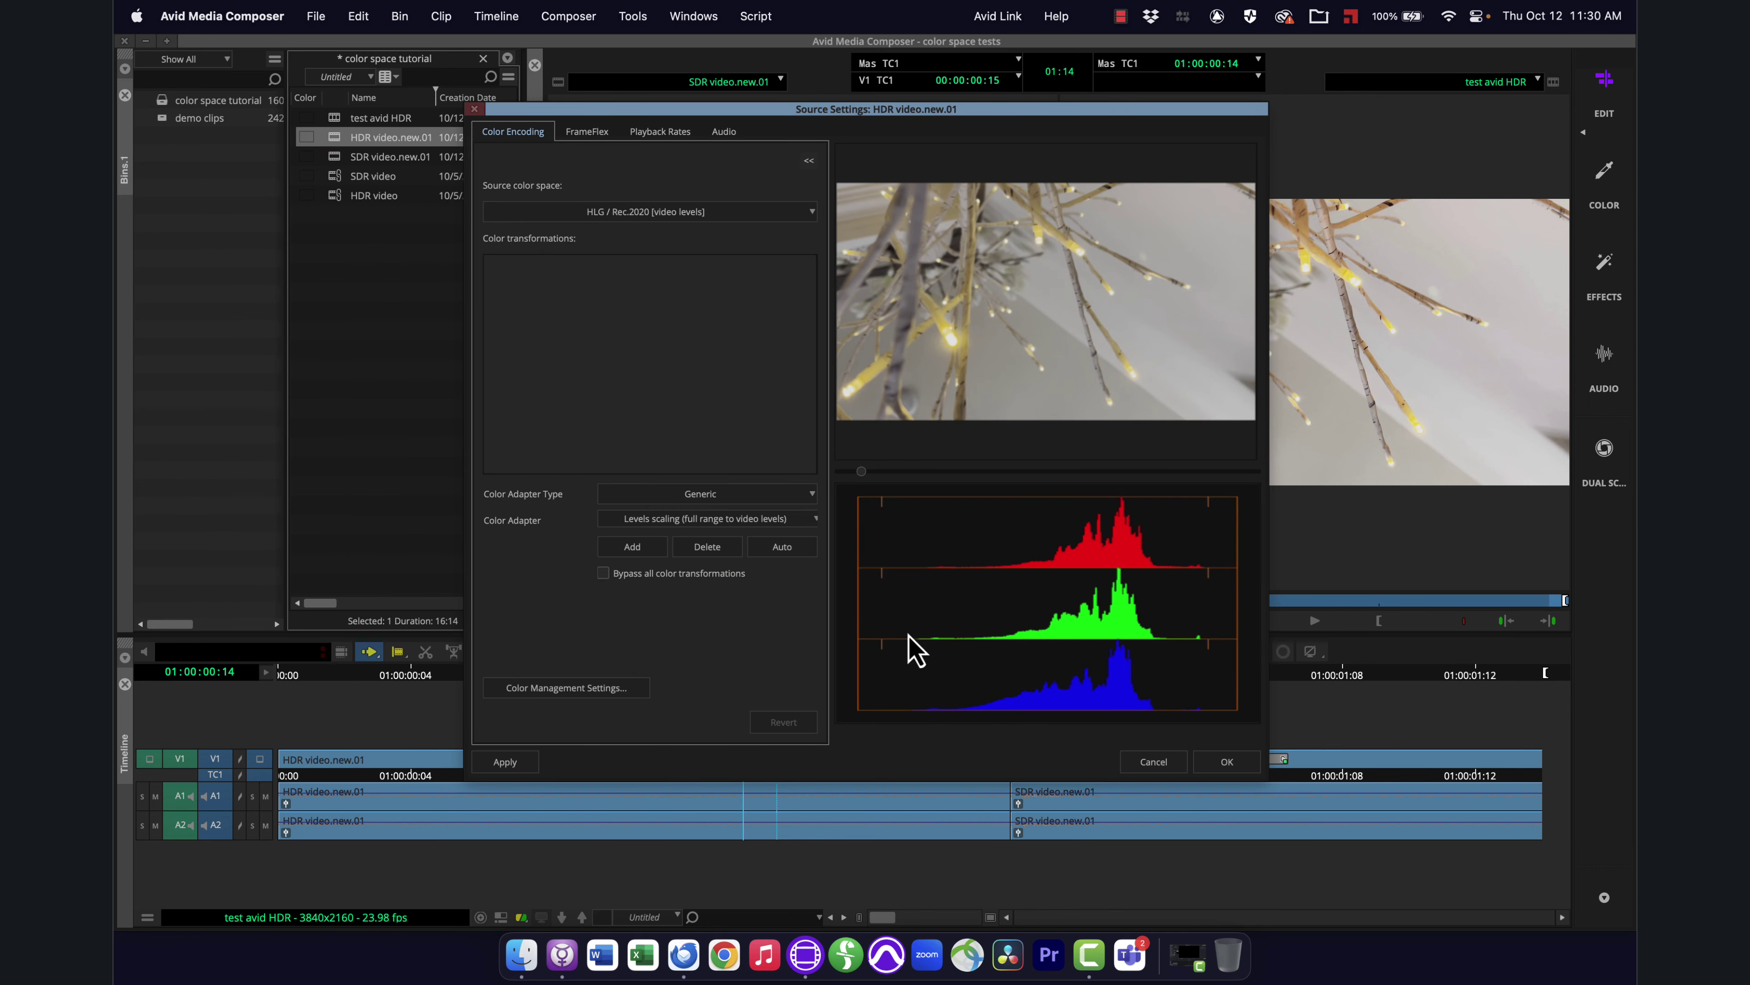
pyautogui.click(1232, 763)
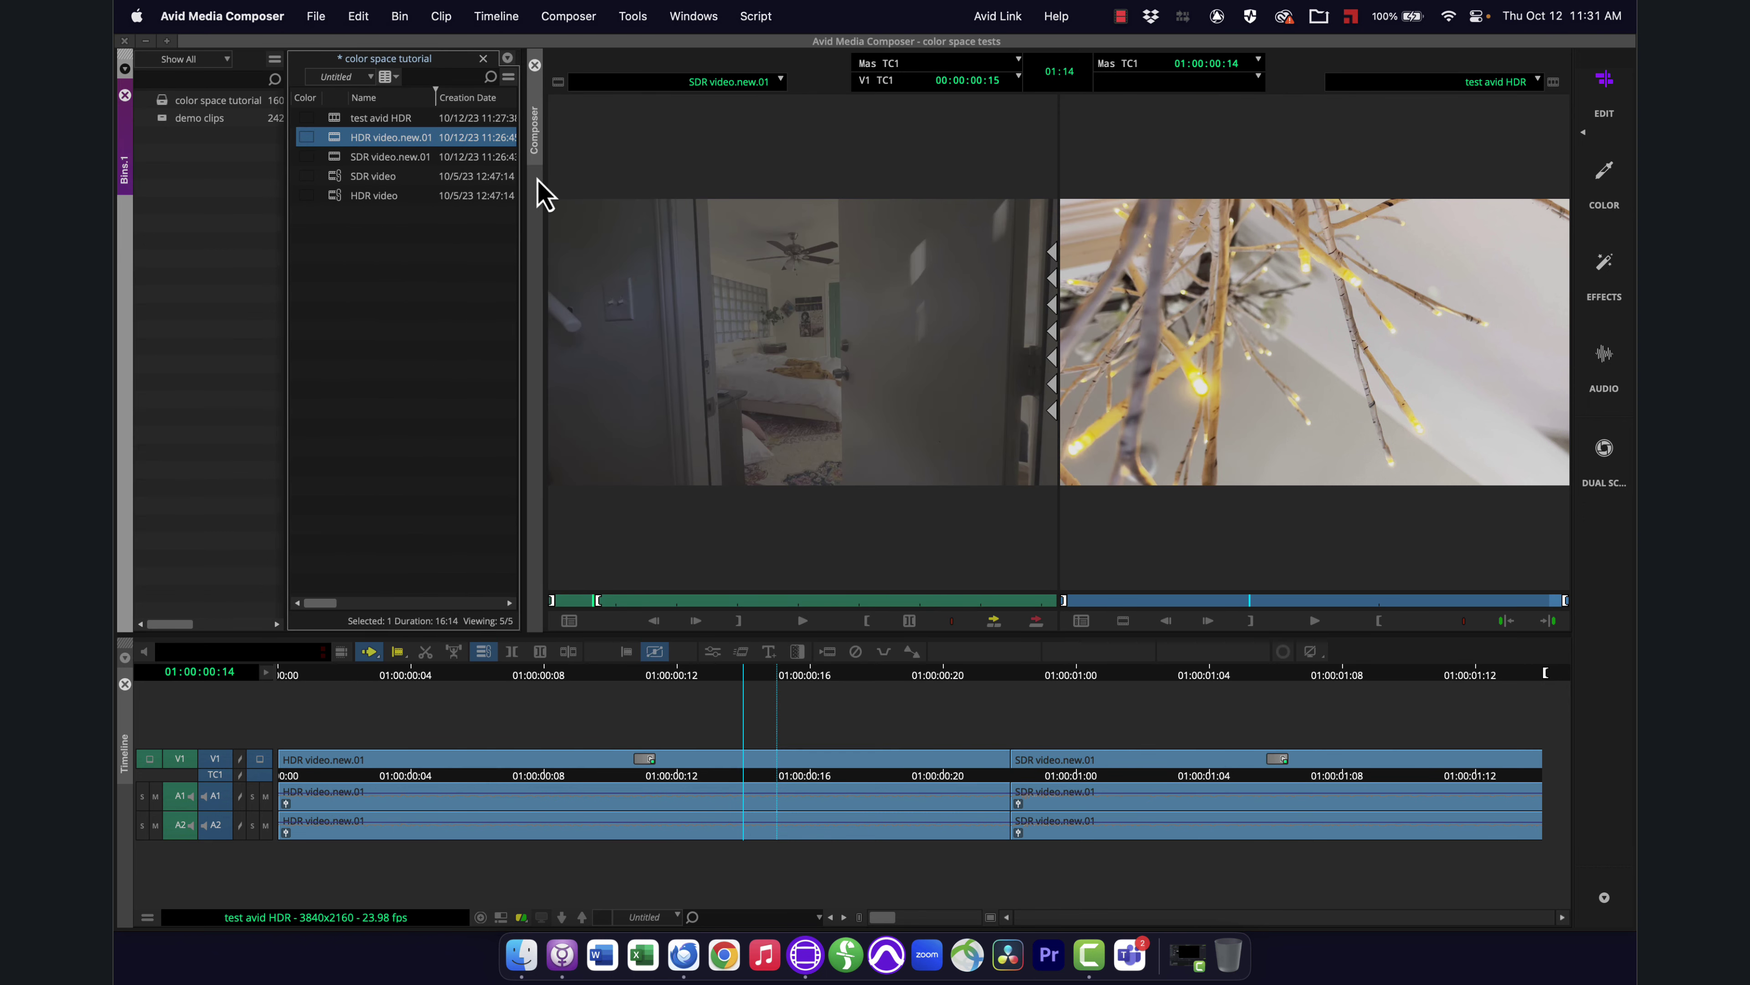
pyautogui.press('super+9')
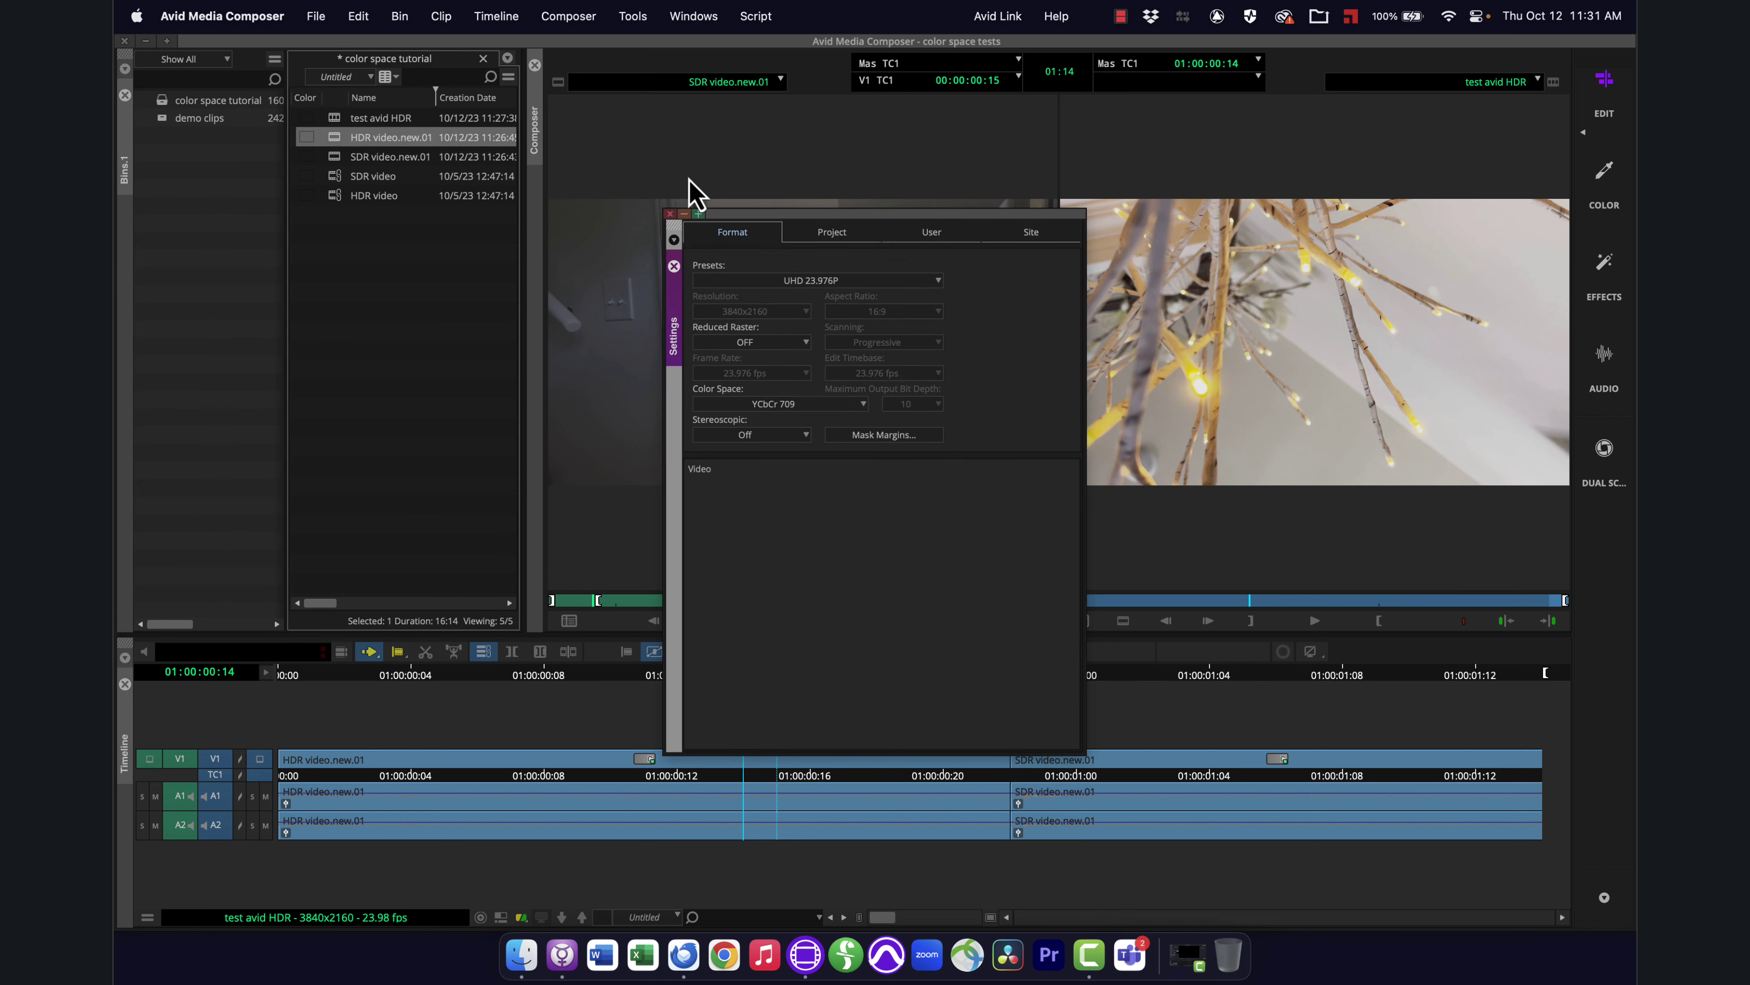
pyautogui.click(669, 213)
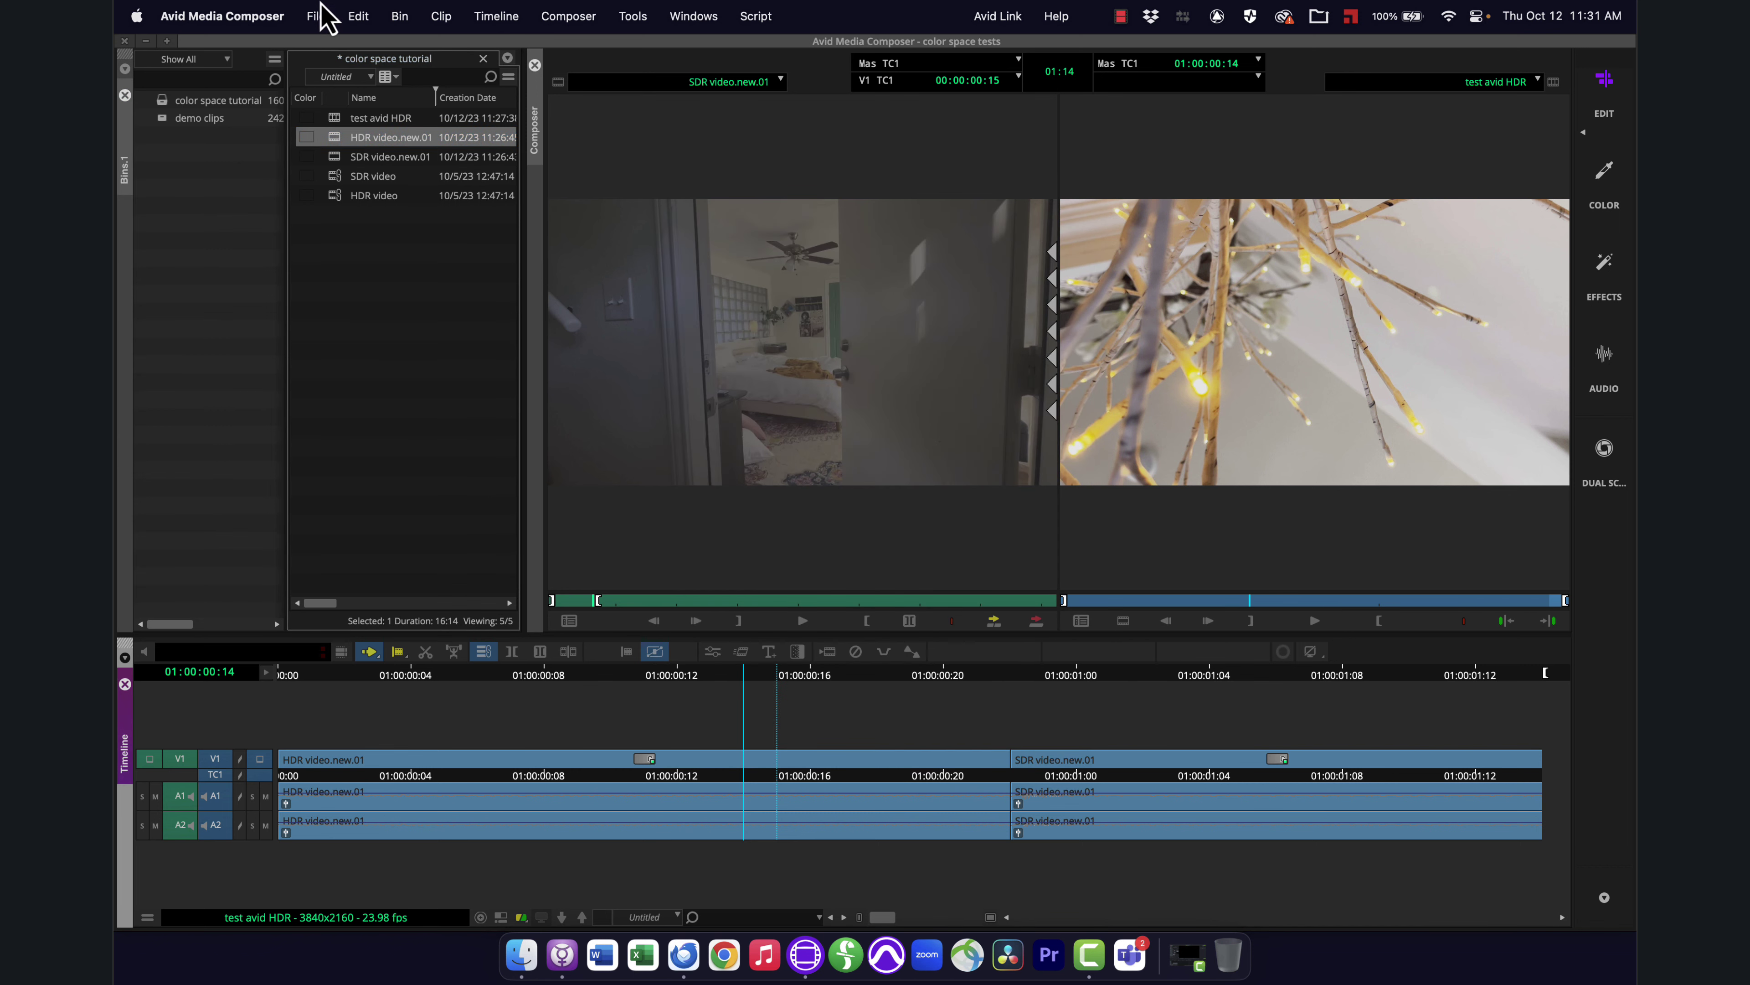
# - Start a file export named "test avid HDR correct SDR 2" in demo exports Avid, keeping the H.264 Rec2020 HLG export setting
pyautogui.click(324, 17)
pyautogui.click(558, 307)
pyautogui.press('Right')
pyautogui.write('co')
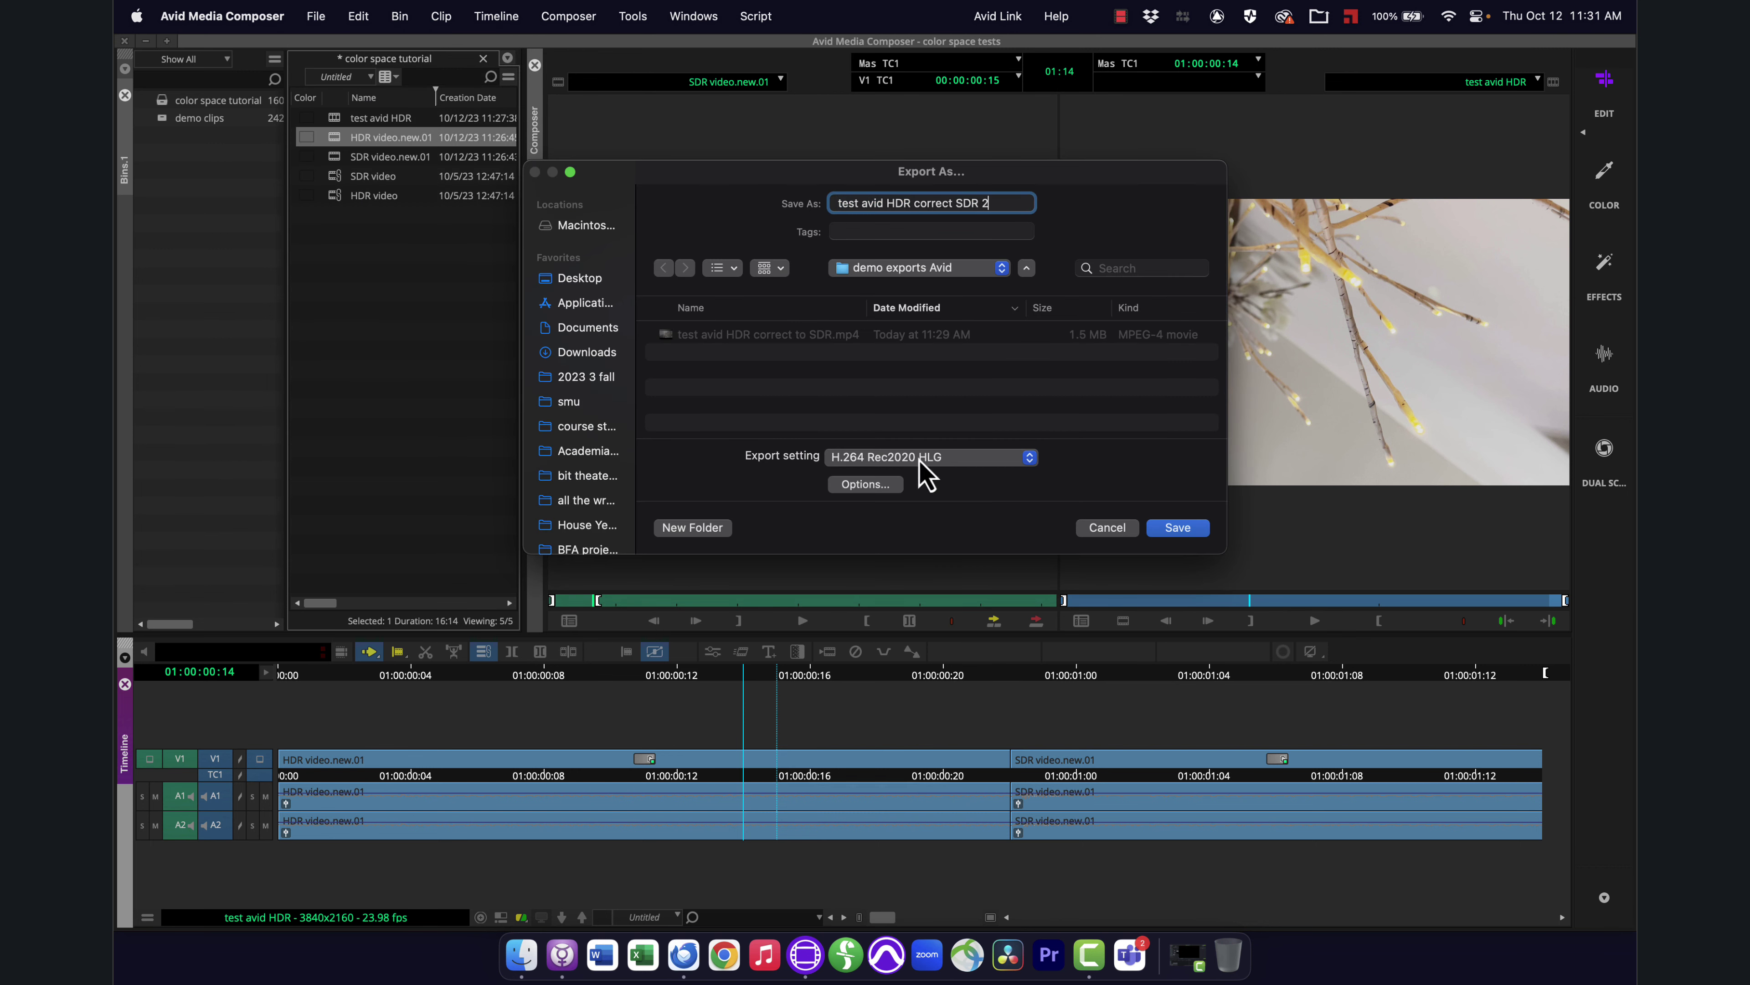
pyautogui.click(924, 456)
pyautogui.click(1004, 470)
# - Review the MP4 export options, keep Rec.709 as the output color space, and export the sequence
pyautogui.press('Return')
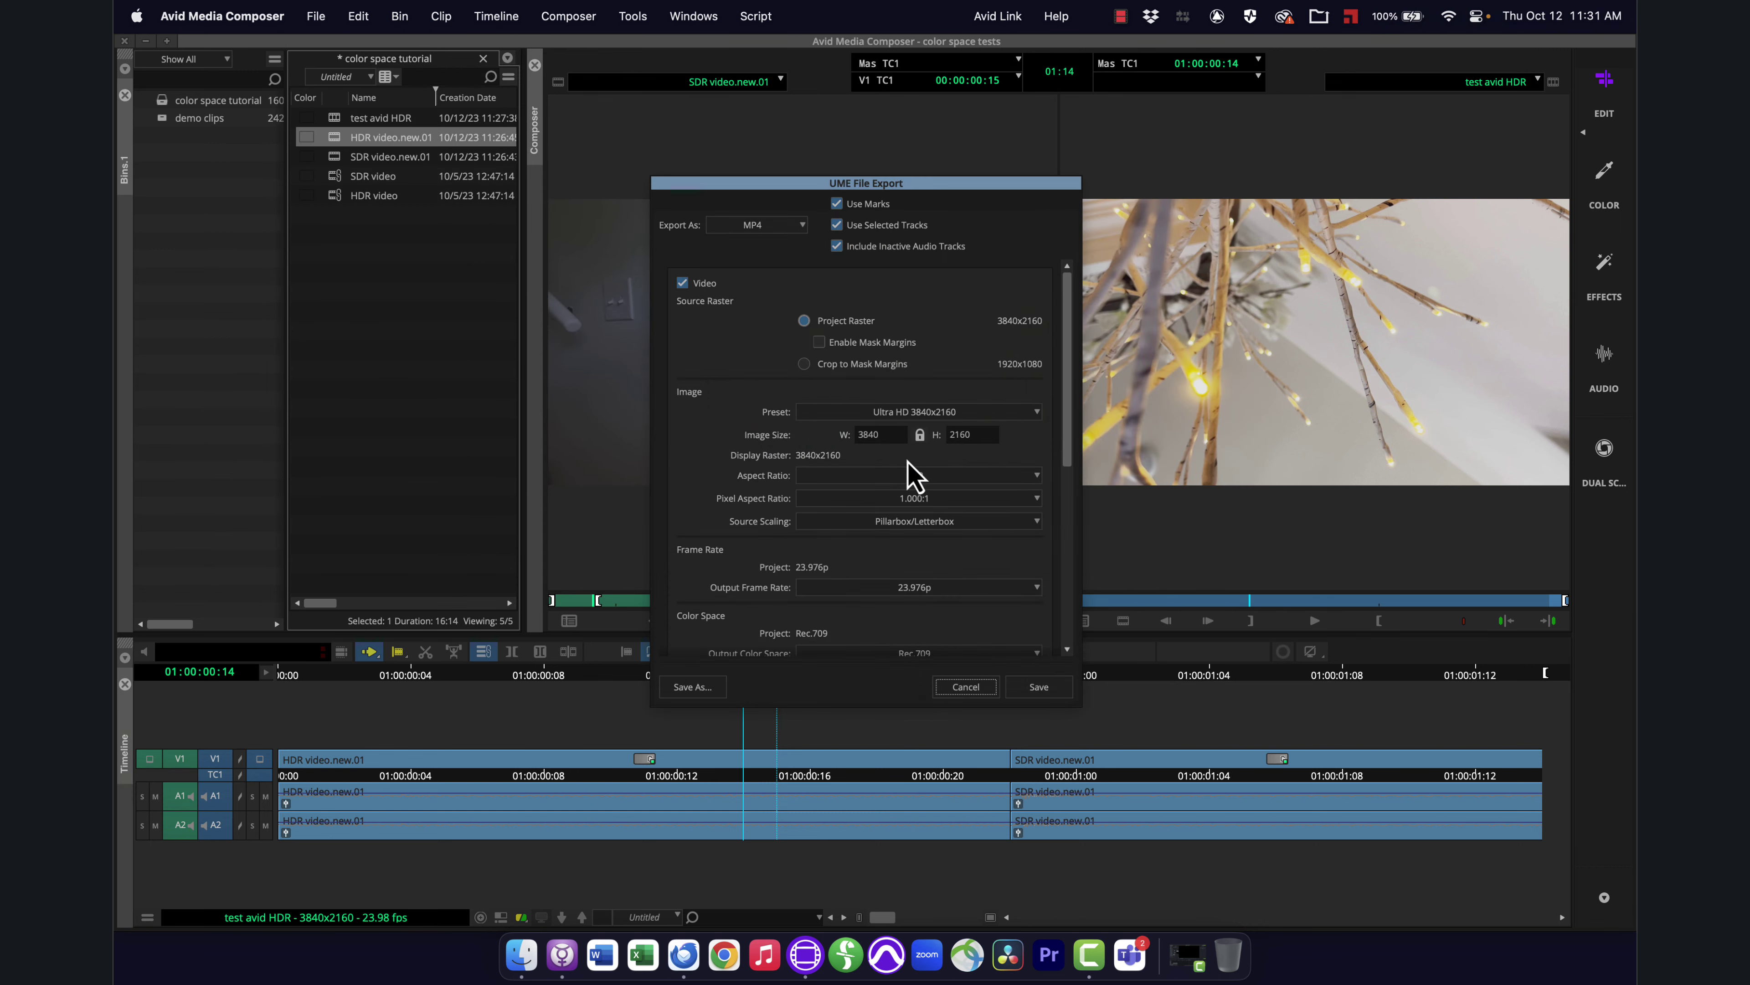
pyautogui.scroll(-5, 934, 462)
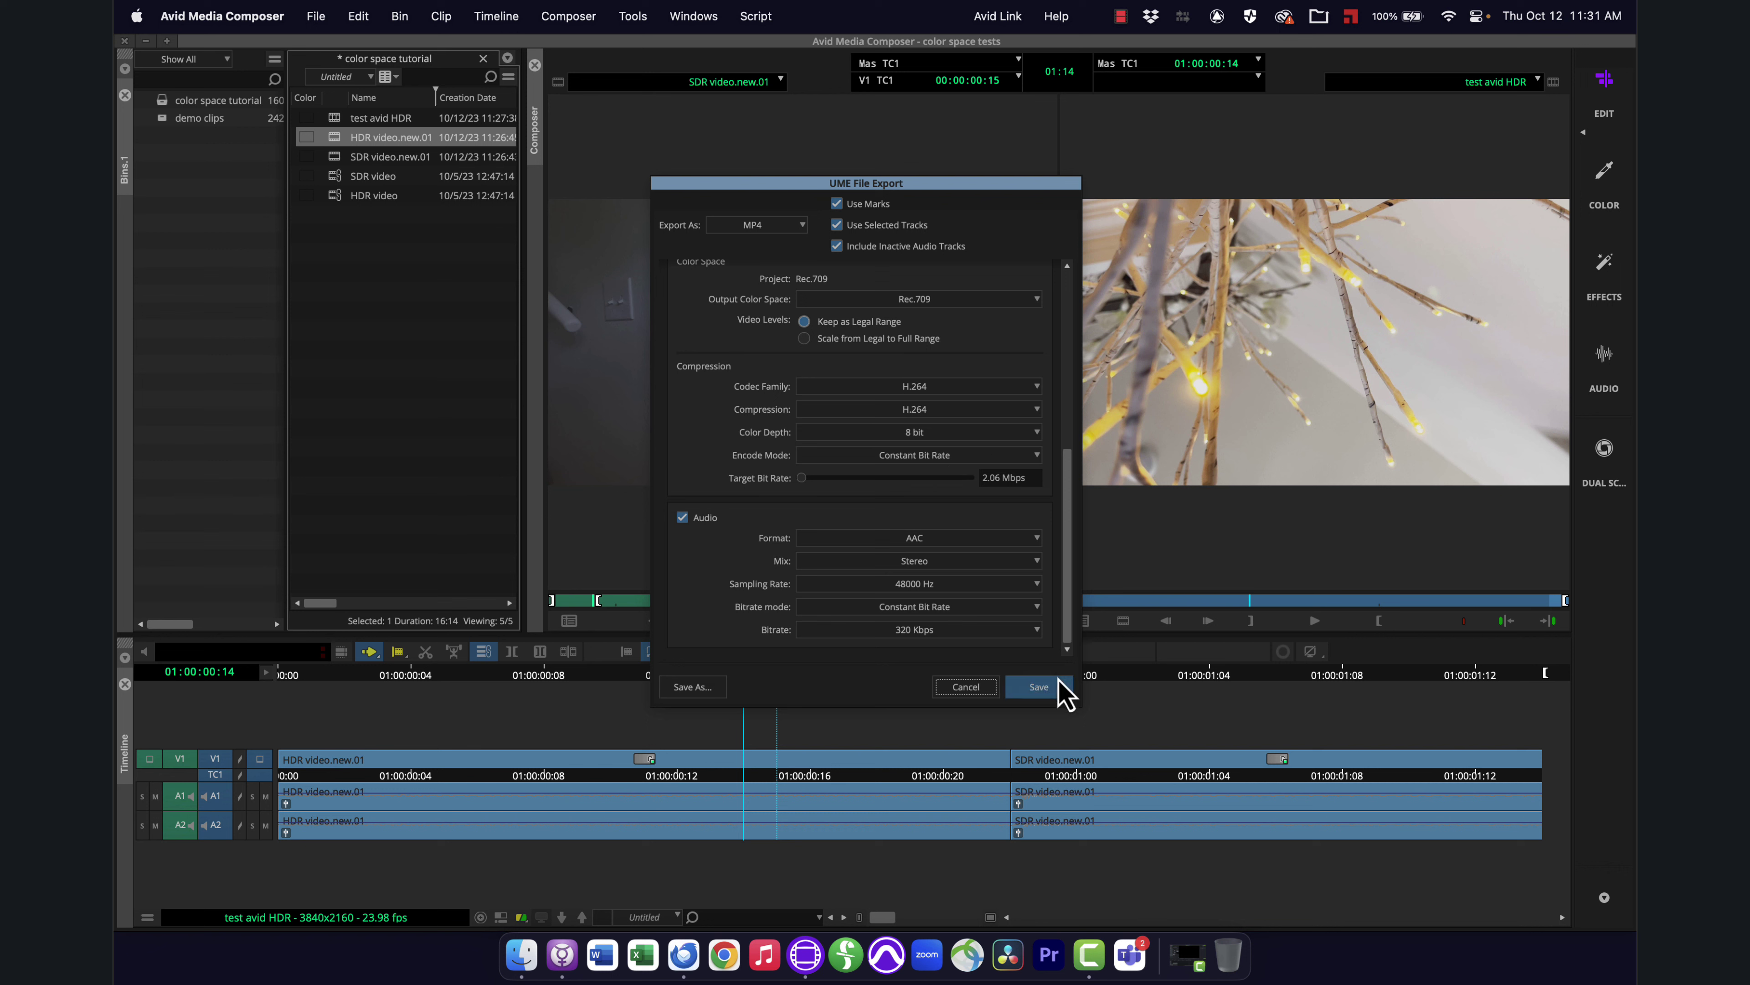
pyautogui.click(1047, 686)
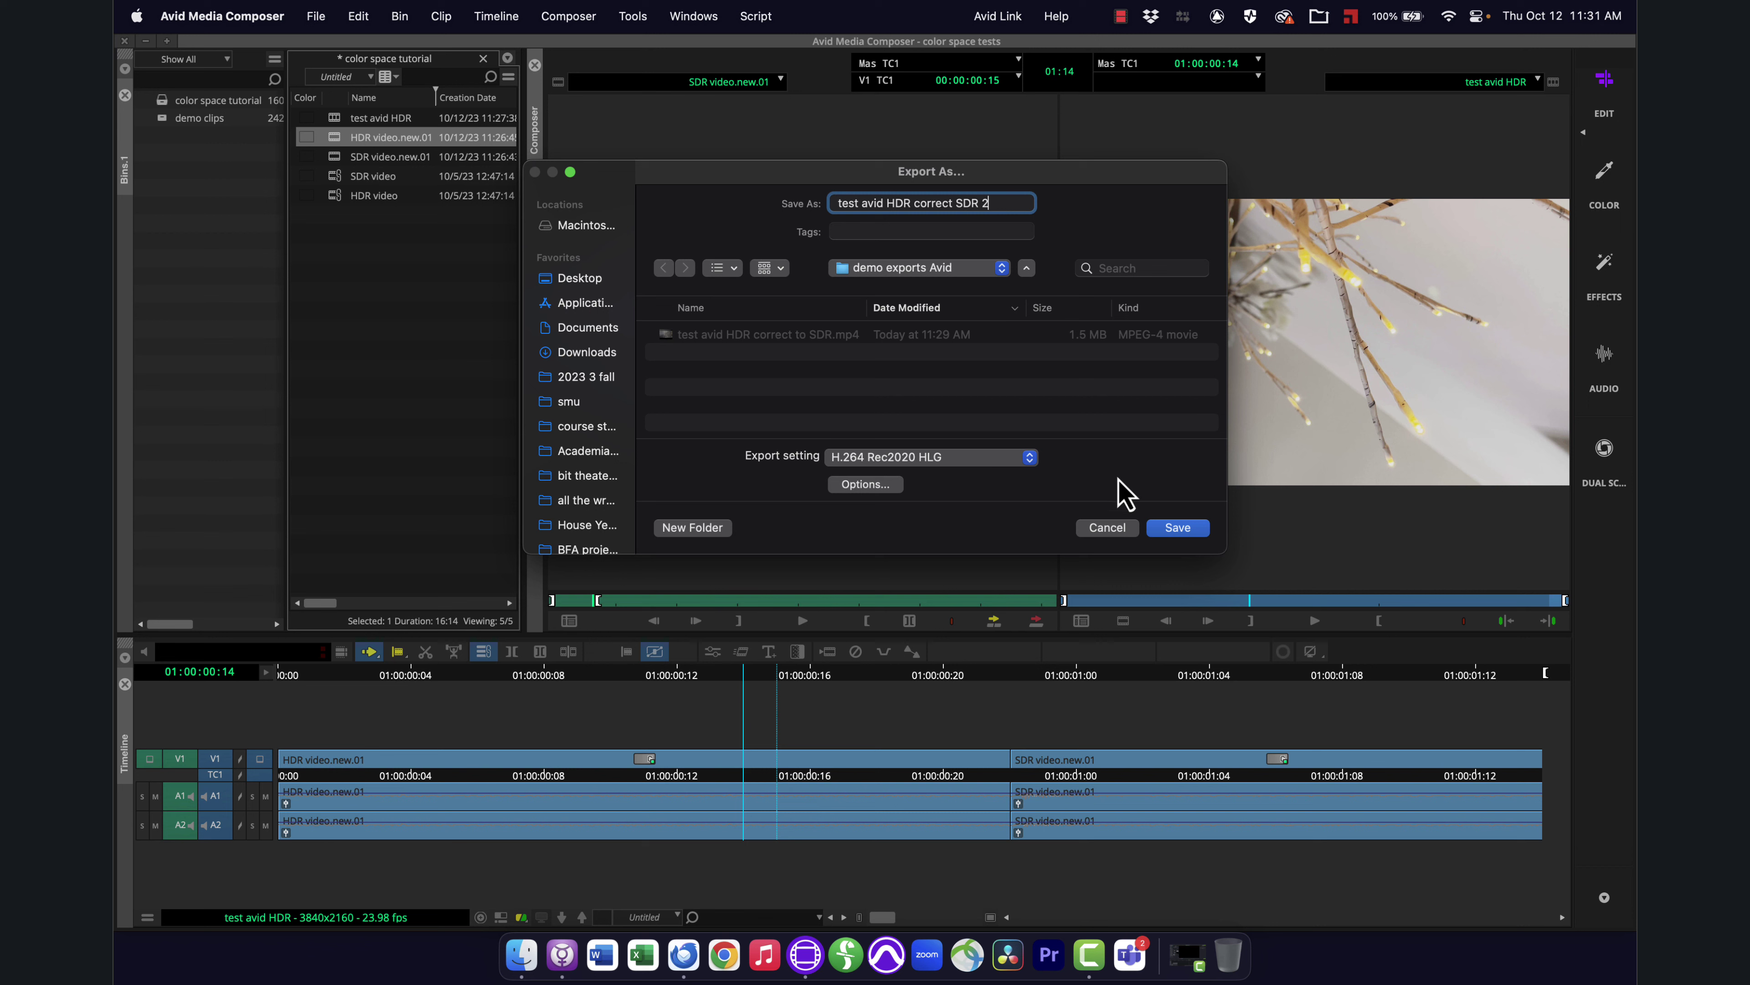
pyautogui.click(1178, 529)
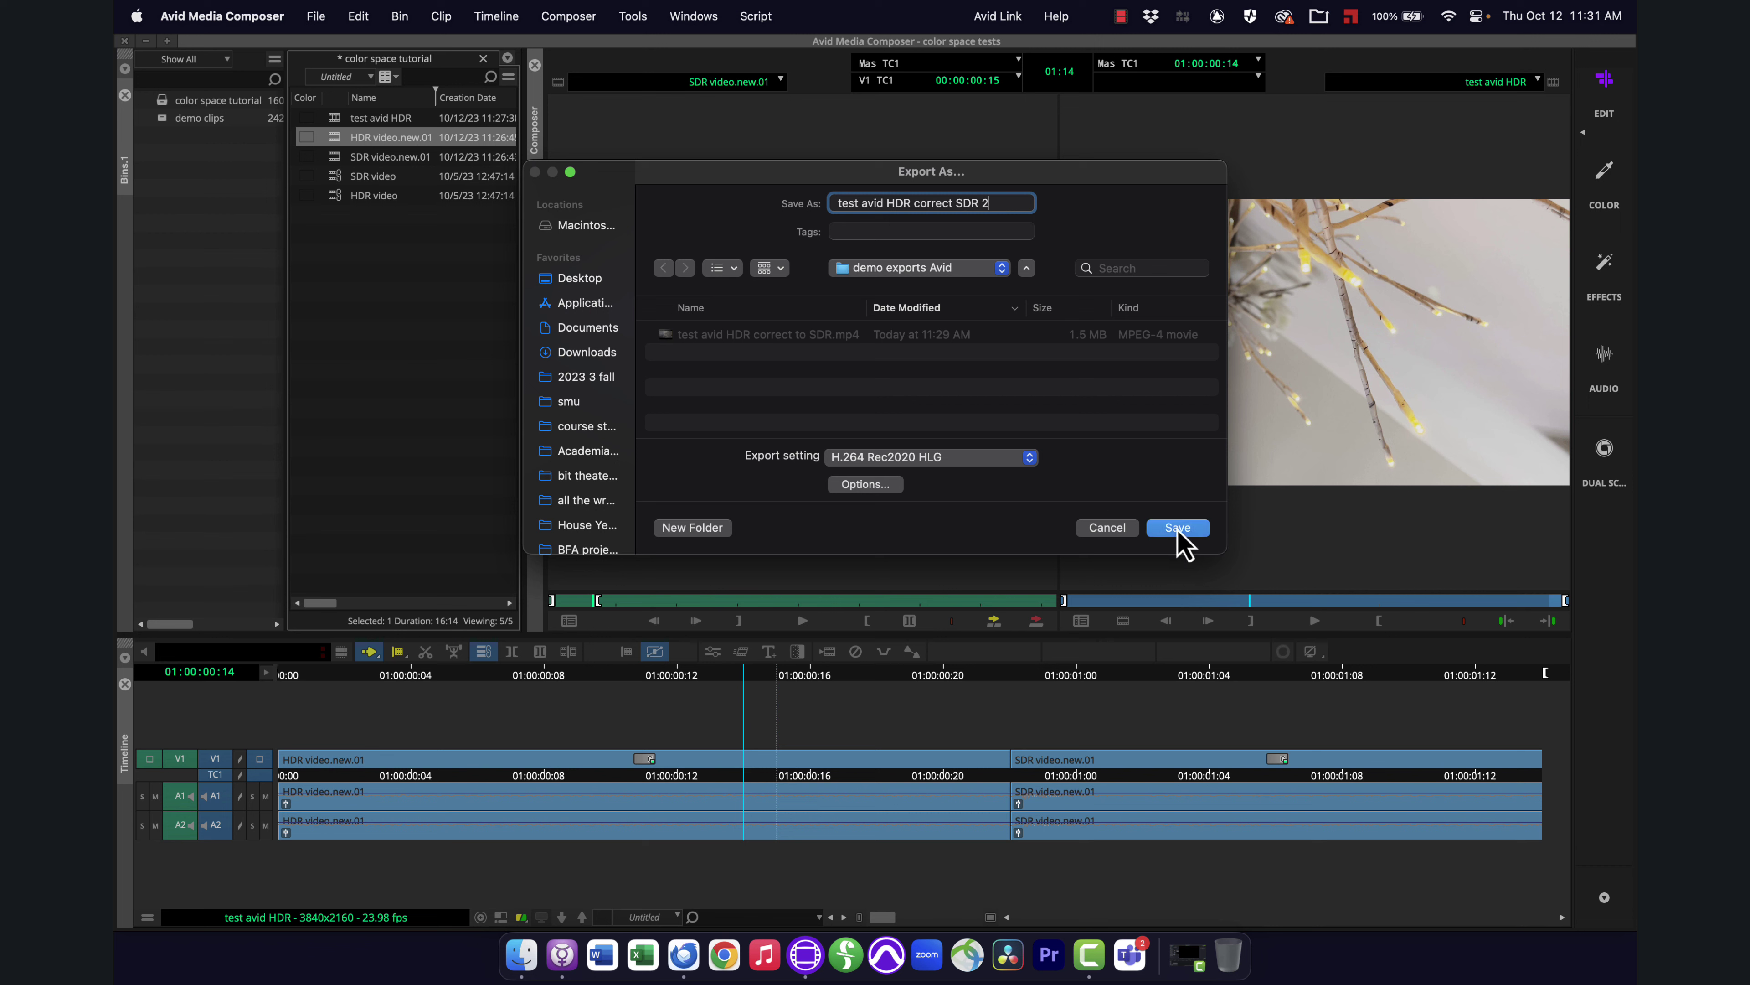
# - Open test avid HDR correct SDR 2.mp4 in QuickTime Player, compare it with test avid HDR correct to SDR.mp4, and quit QuickTime Player
pyautogui.press('super+Tab')
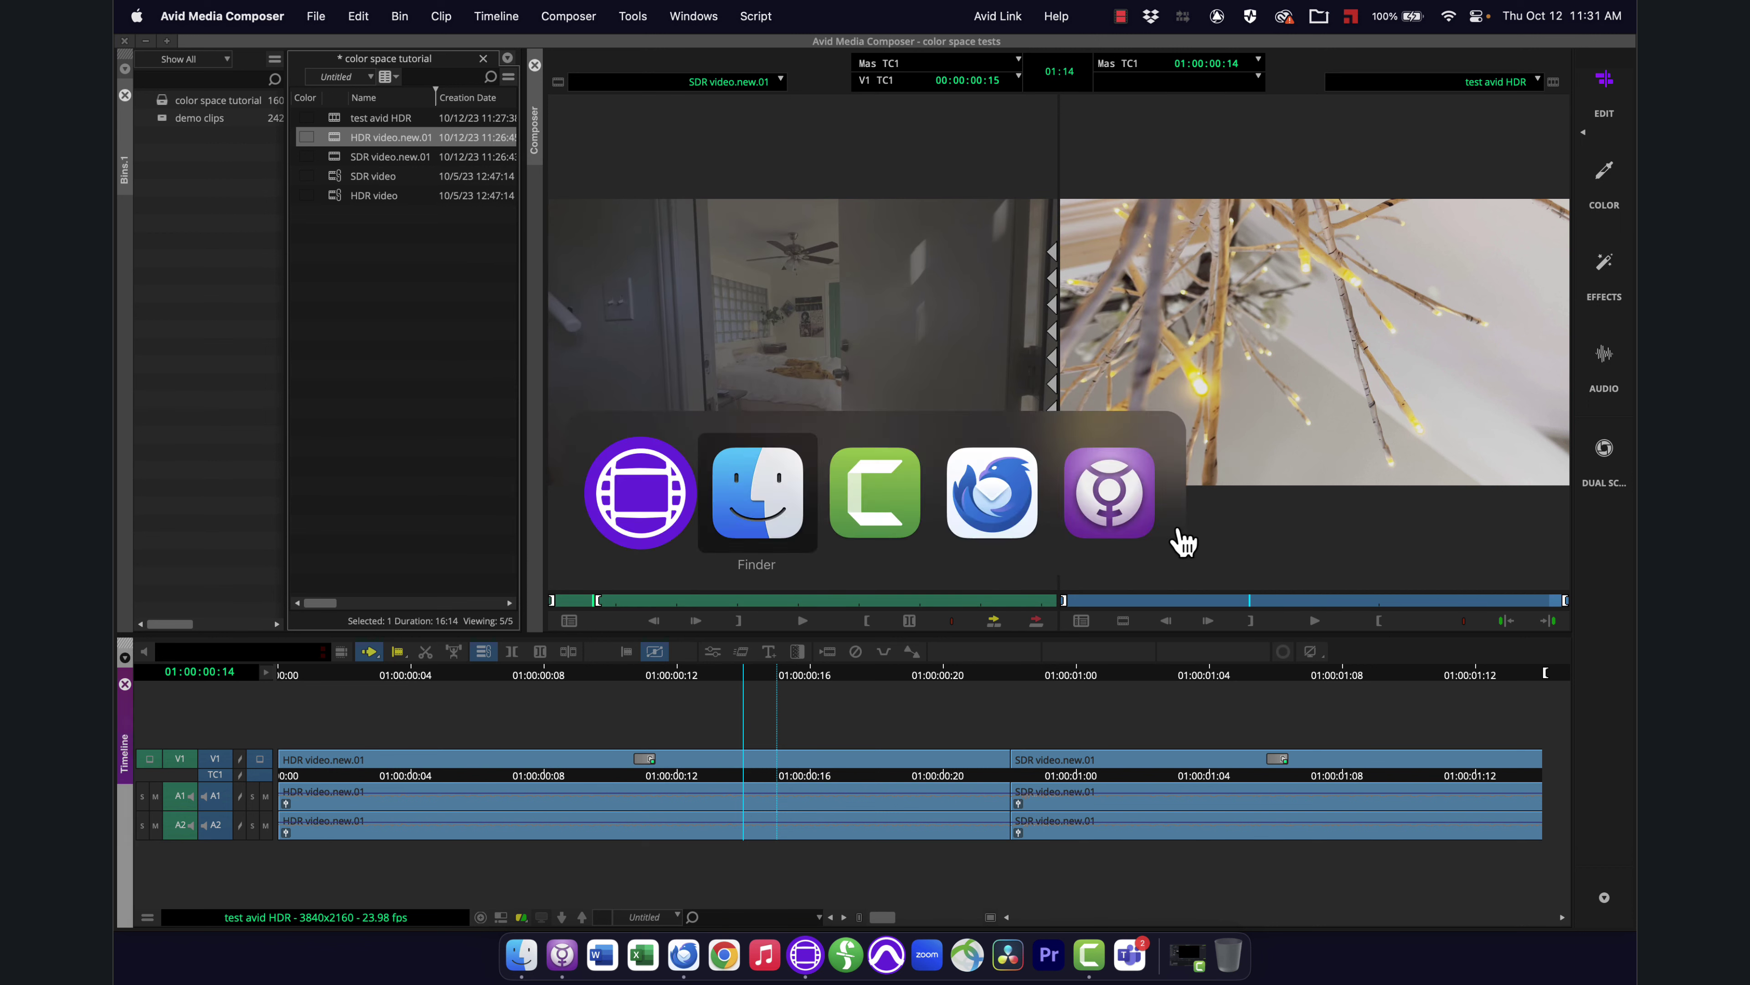
pyautogui.click(1054, 424)
pyautogui.doubleClick(1054, 425)
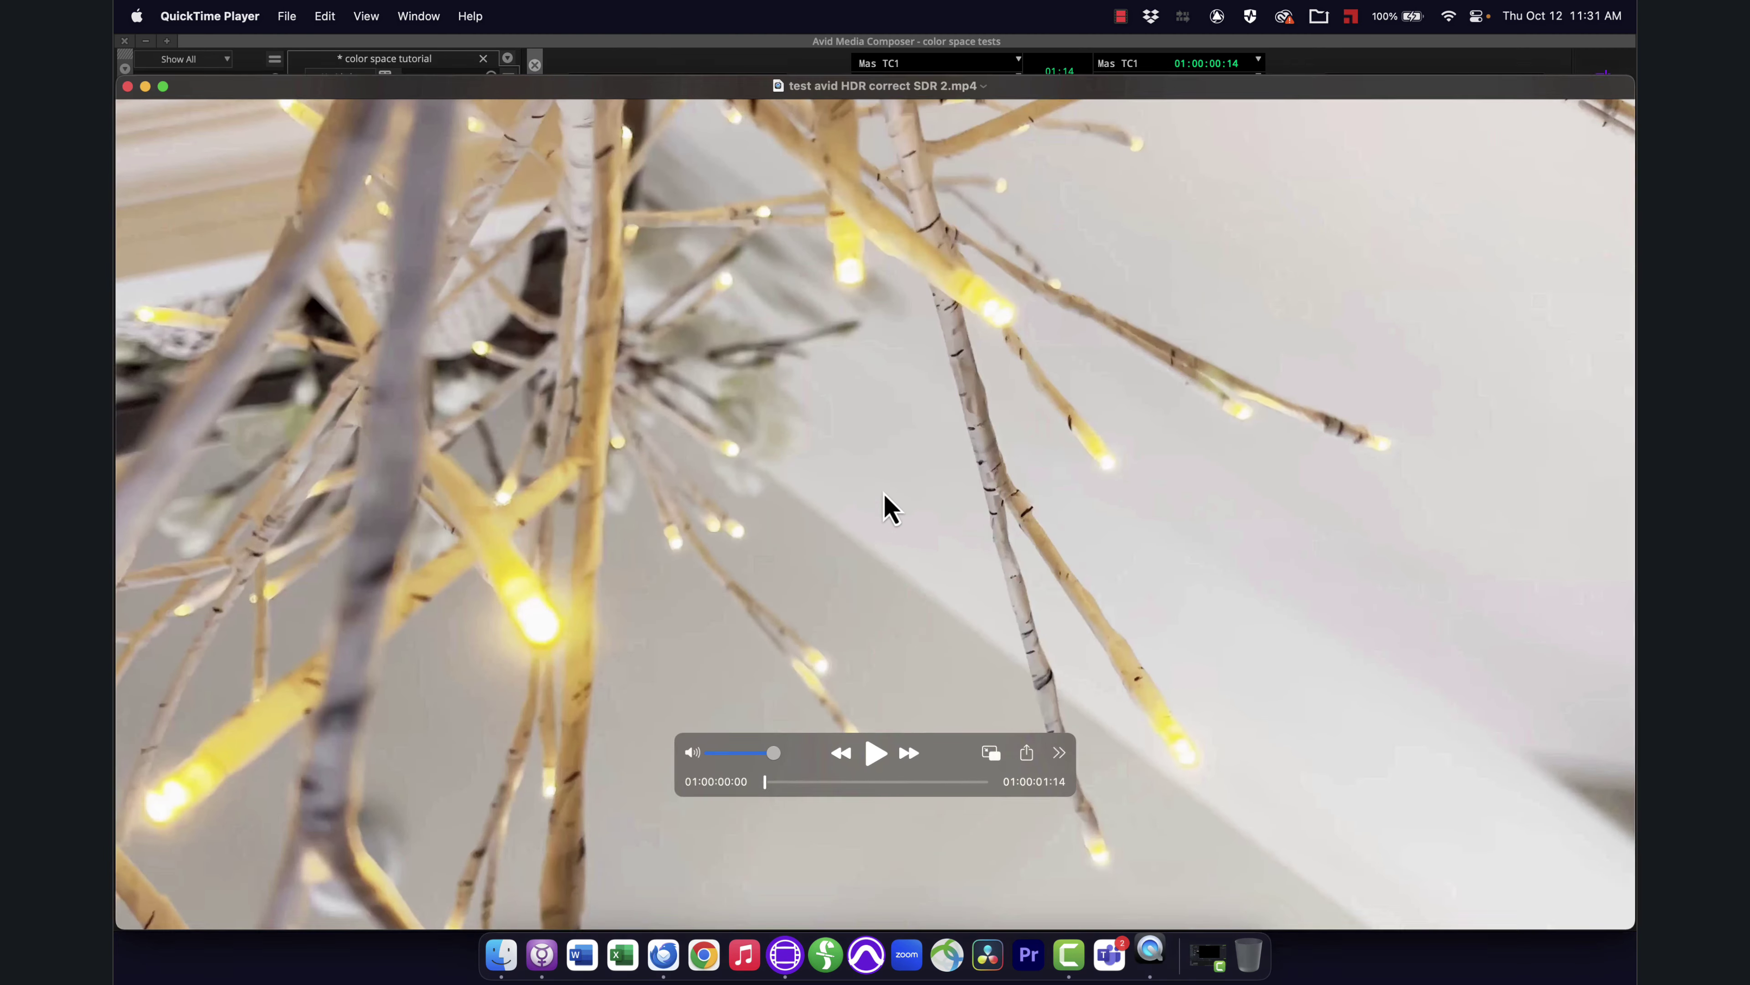
pyautogui.moveTo(809, 773)
pyautogui.mouseDown()
pyautogui.moveTo(934, 778)
pyautogui.moveTo(777, 775)
pyautogui.moveTo(806, 775)
pyautogui.mouseUp()
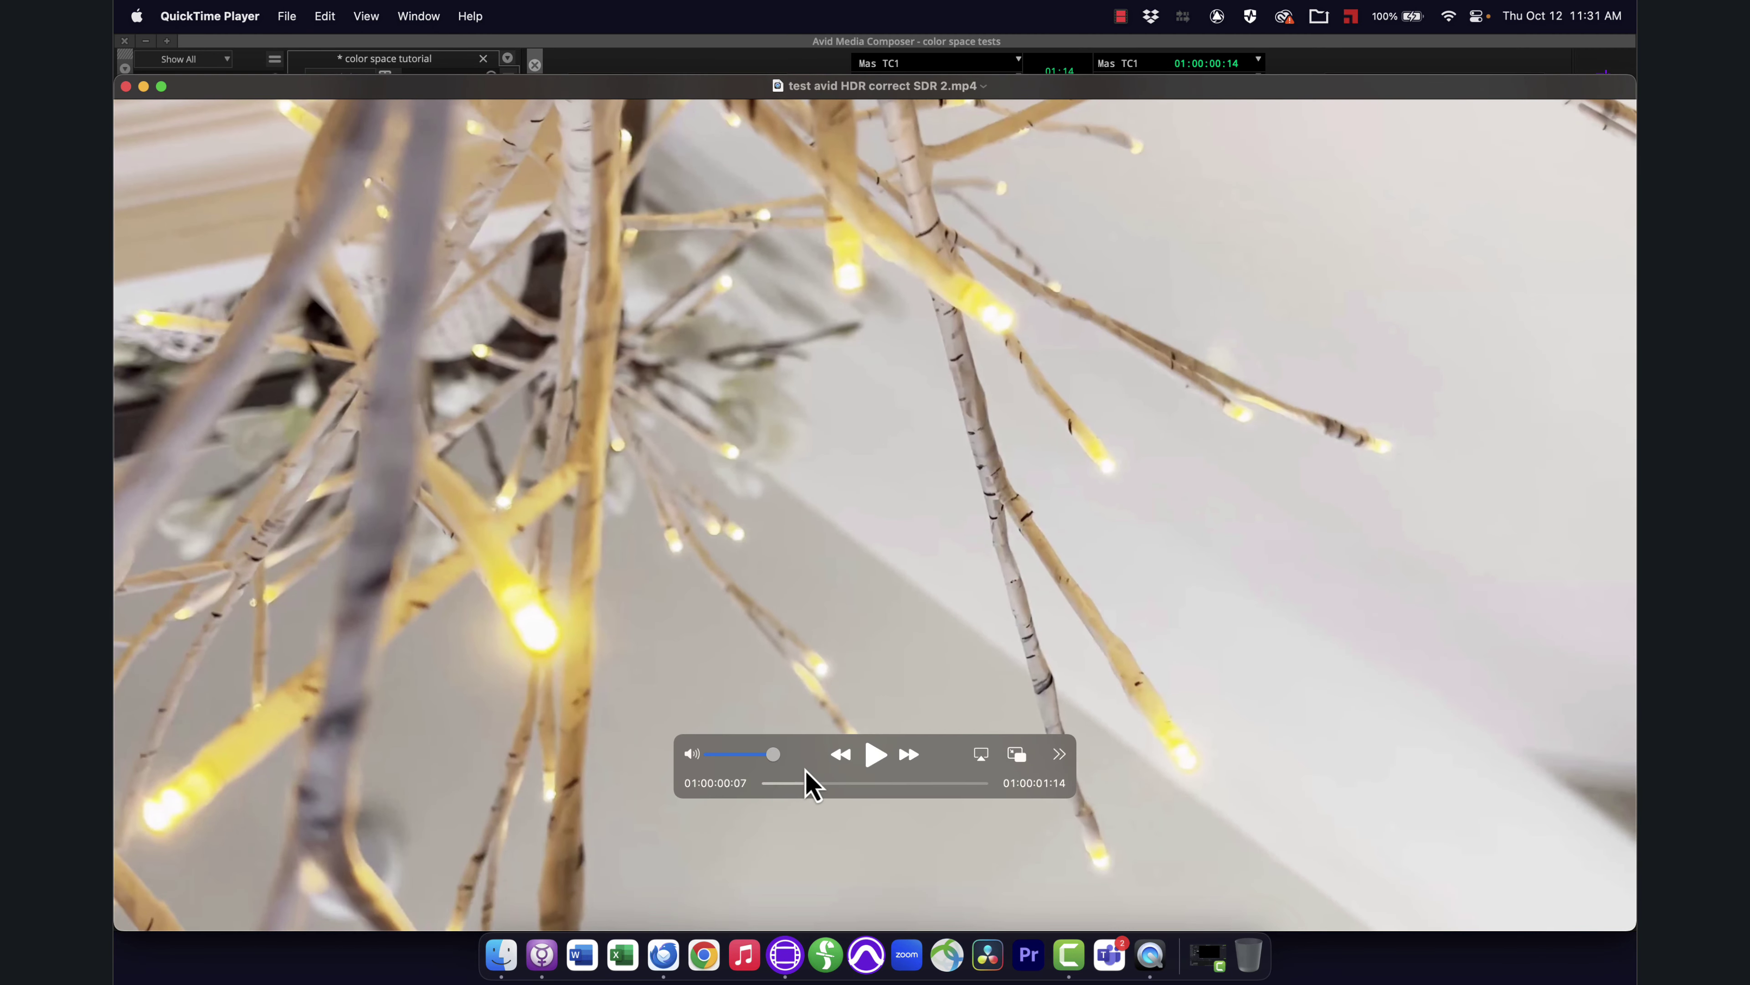
pyautogui.press('super+Tab')
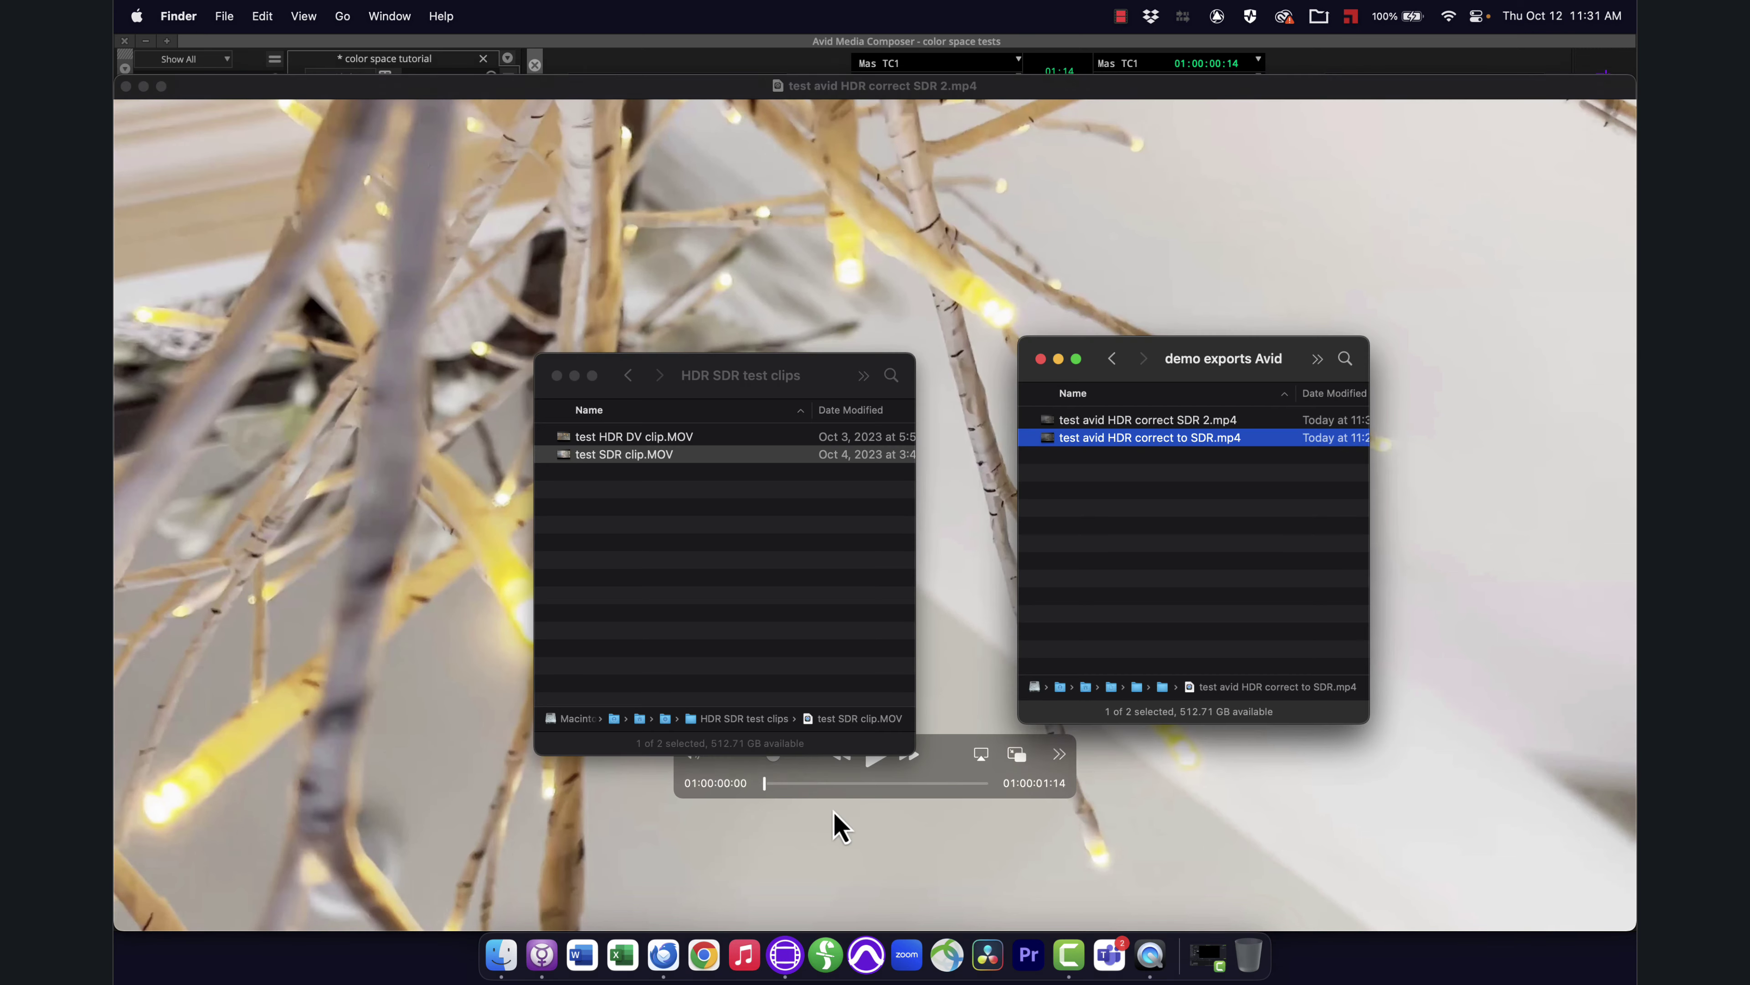
pyautogui.doubleClick(1051, 439)
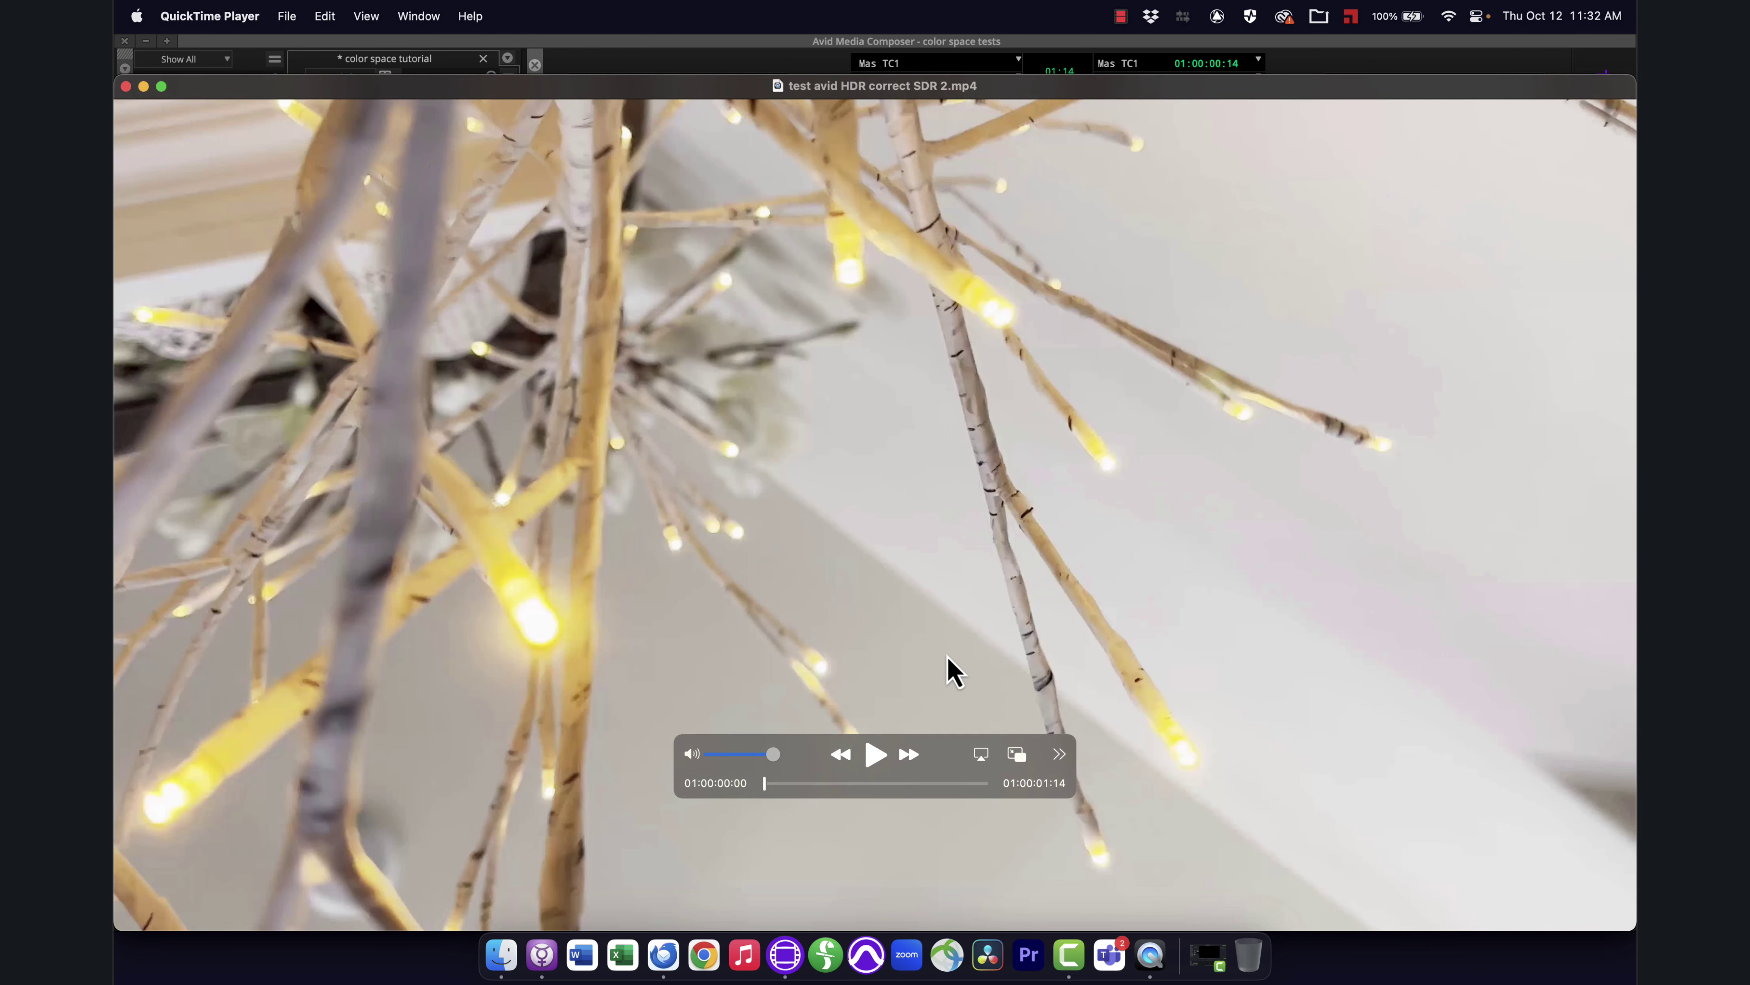
pyautogui.press('super+q')
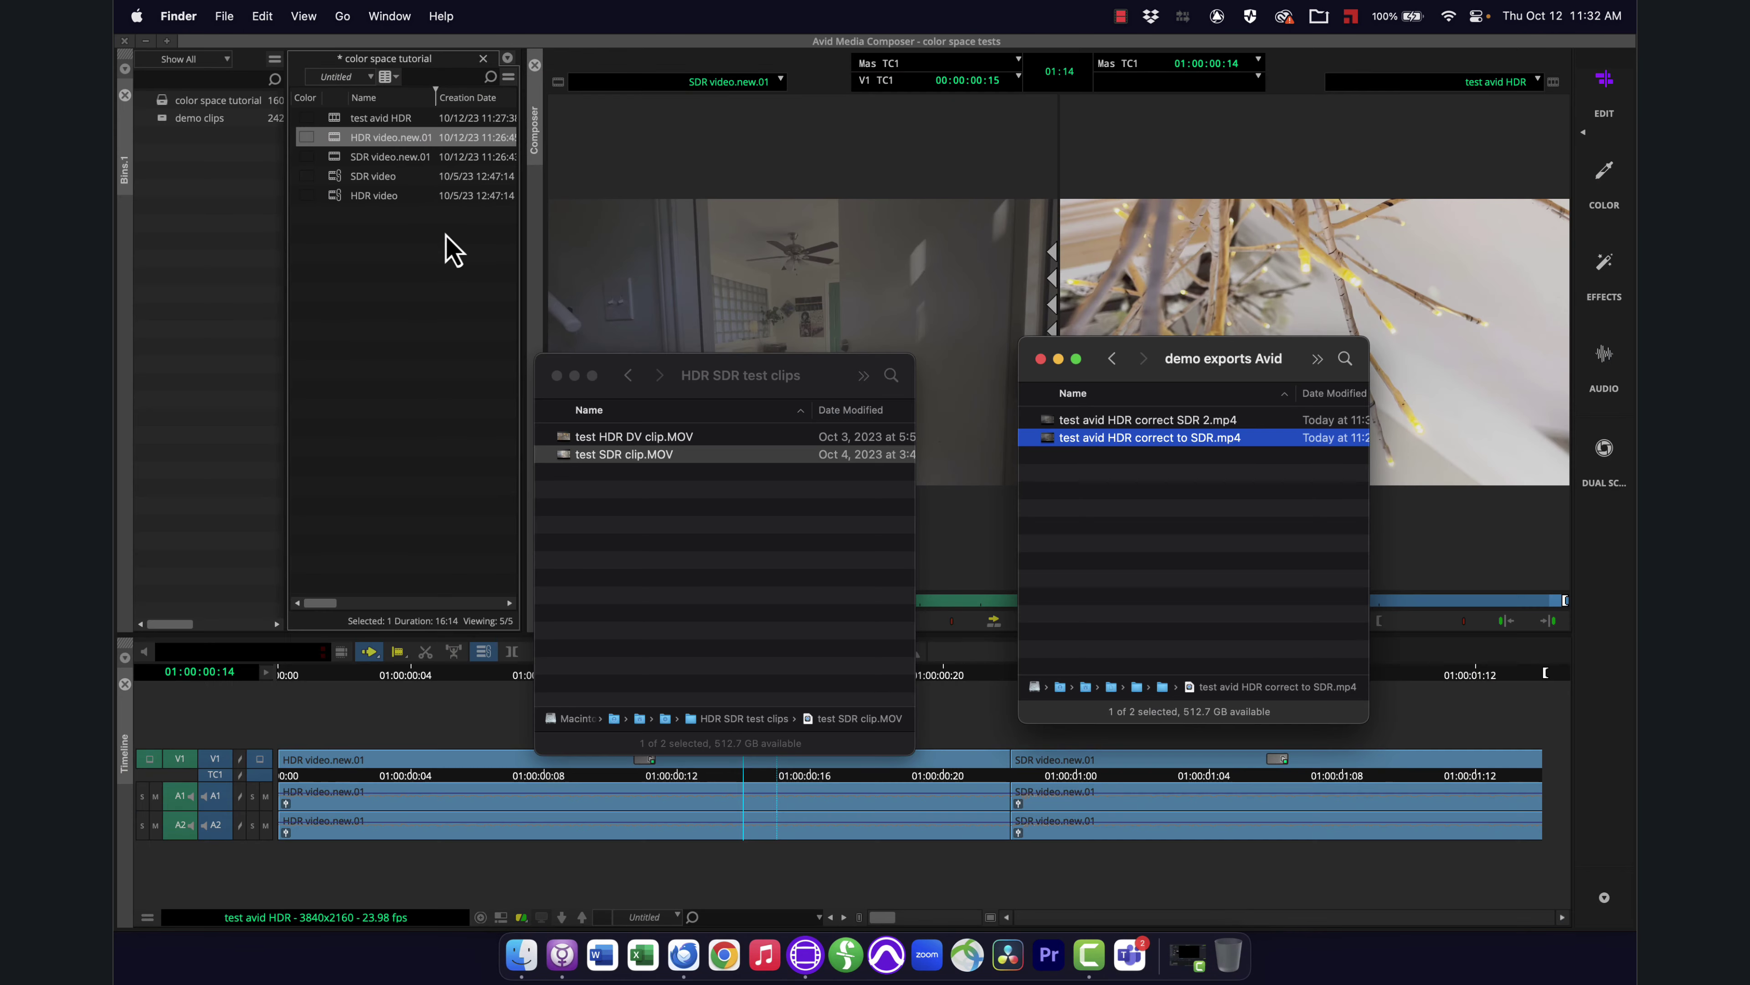
# - Change the project's color space to YCbCr 2020 / Hybrid Log Gamma in the format settings
pyautogui.rightClick(340, 153)
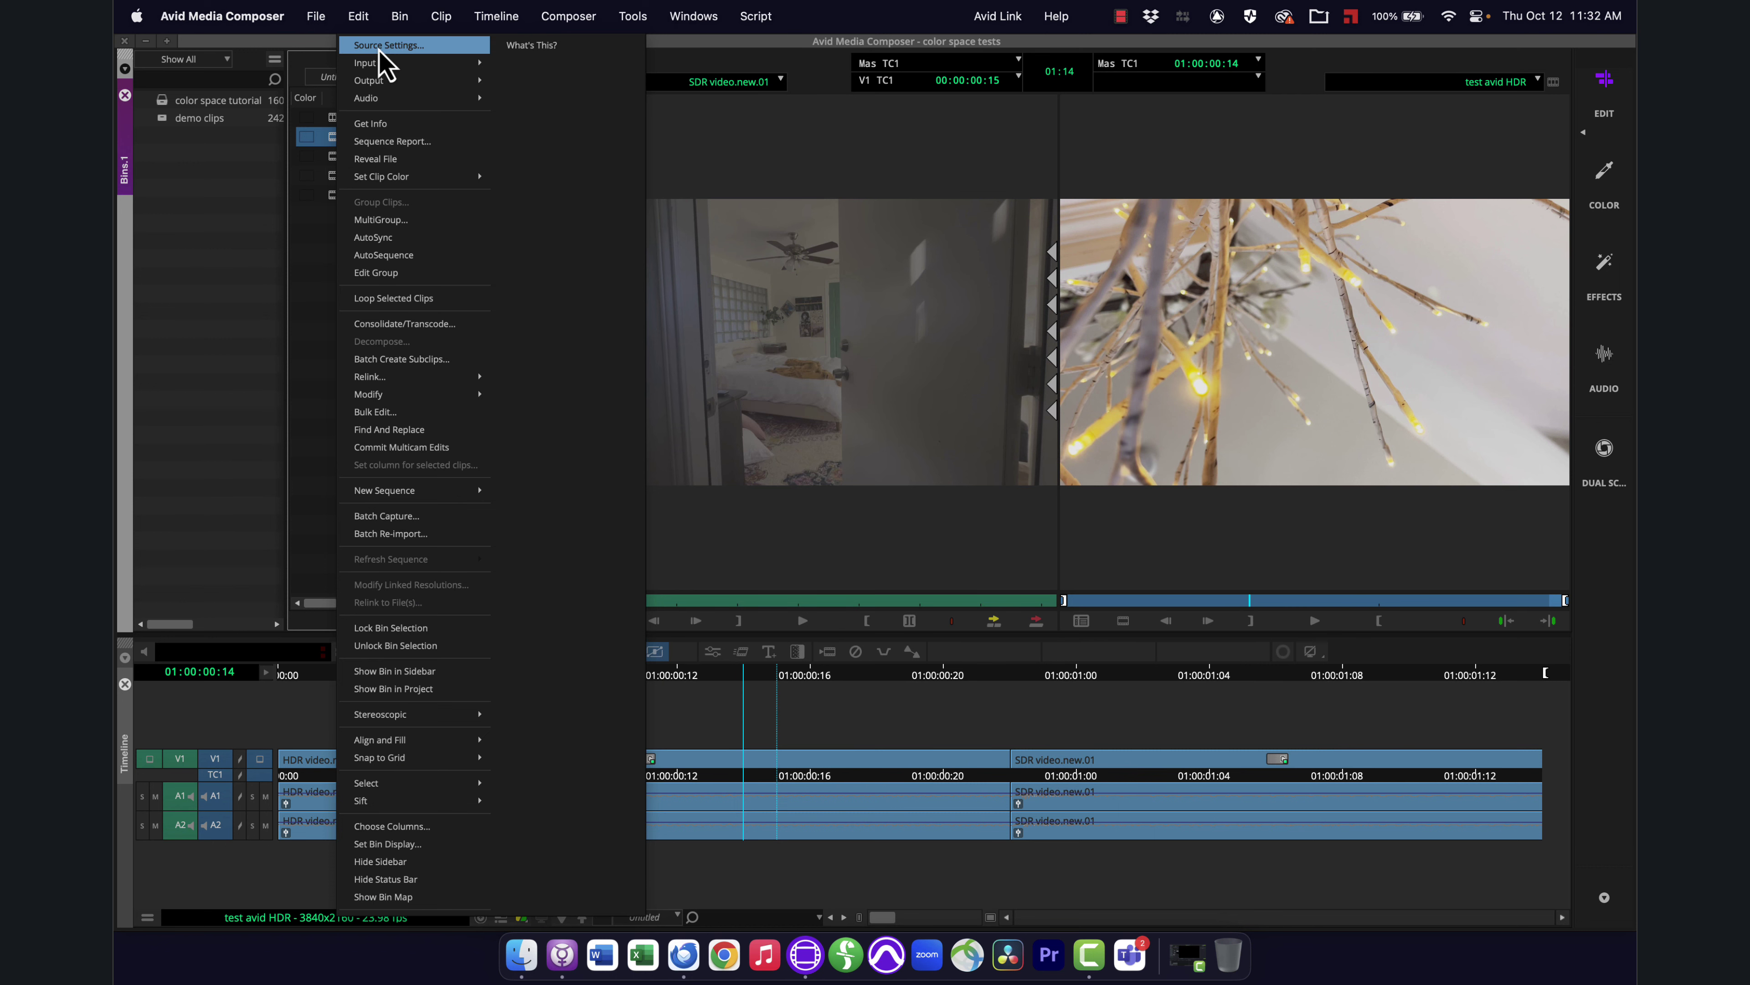
pyautogui.click(324, 297)
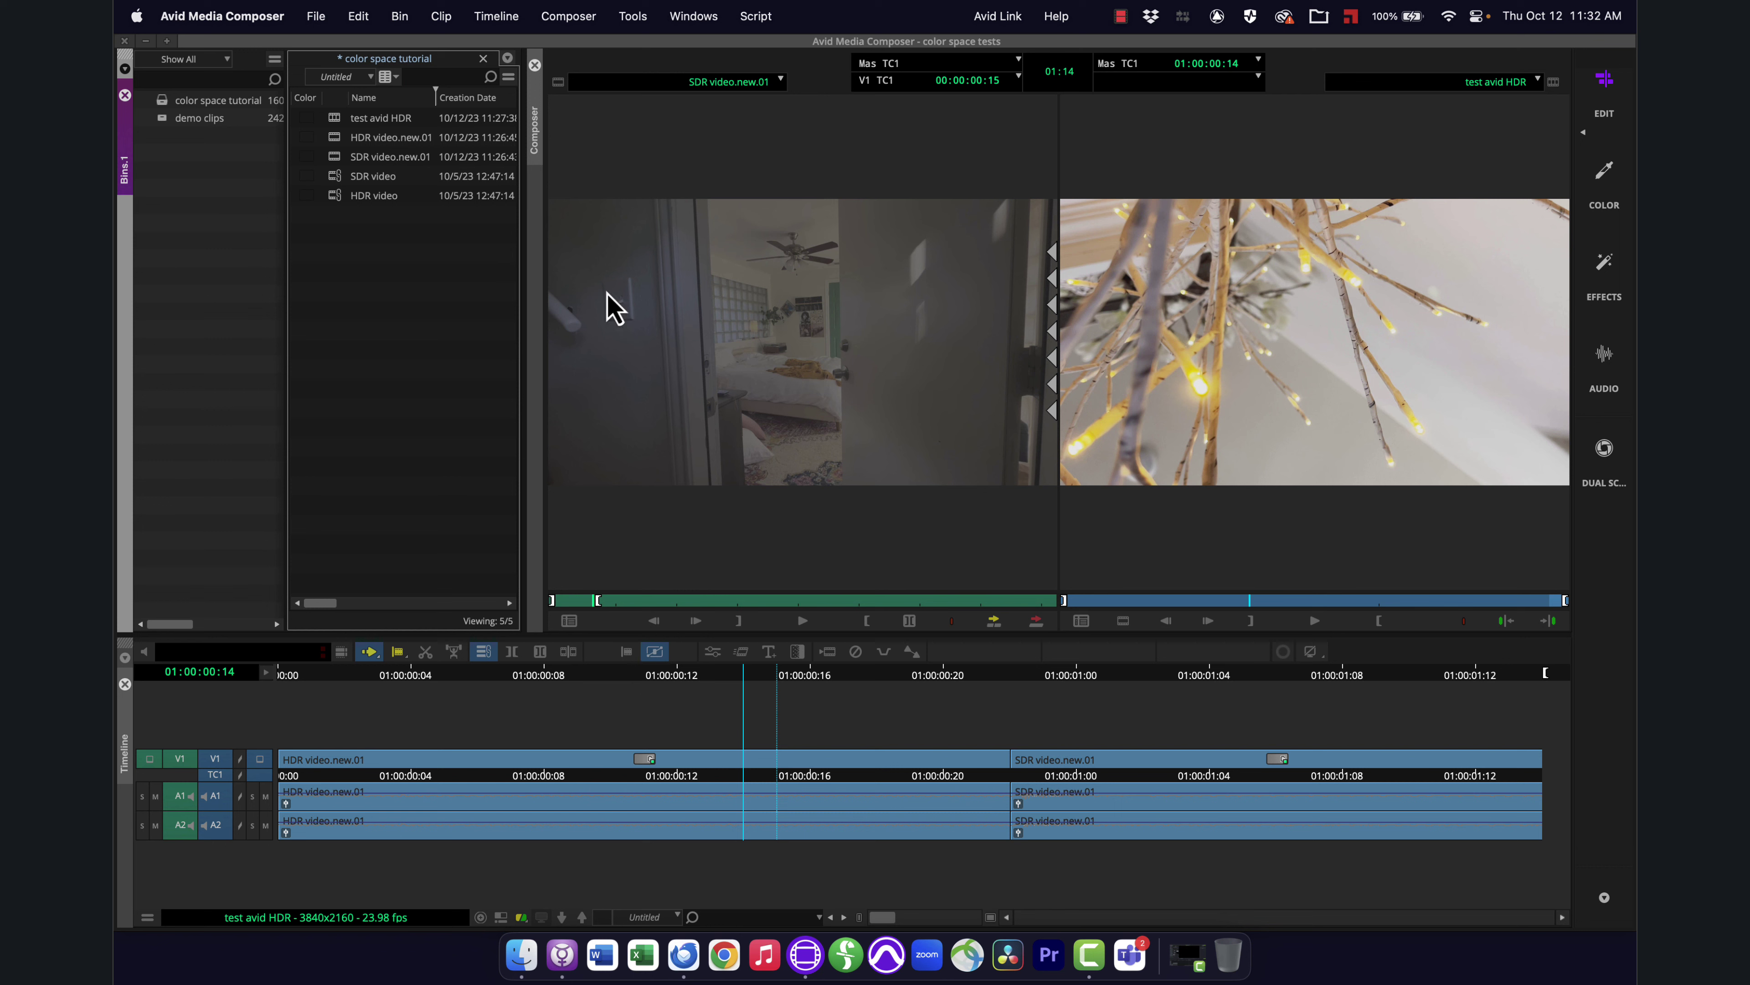
pyautogui.press('super+9')
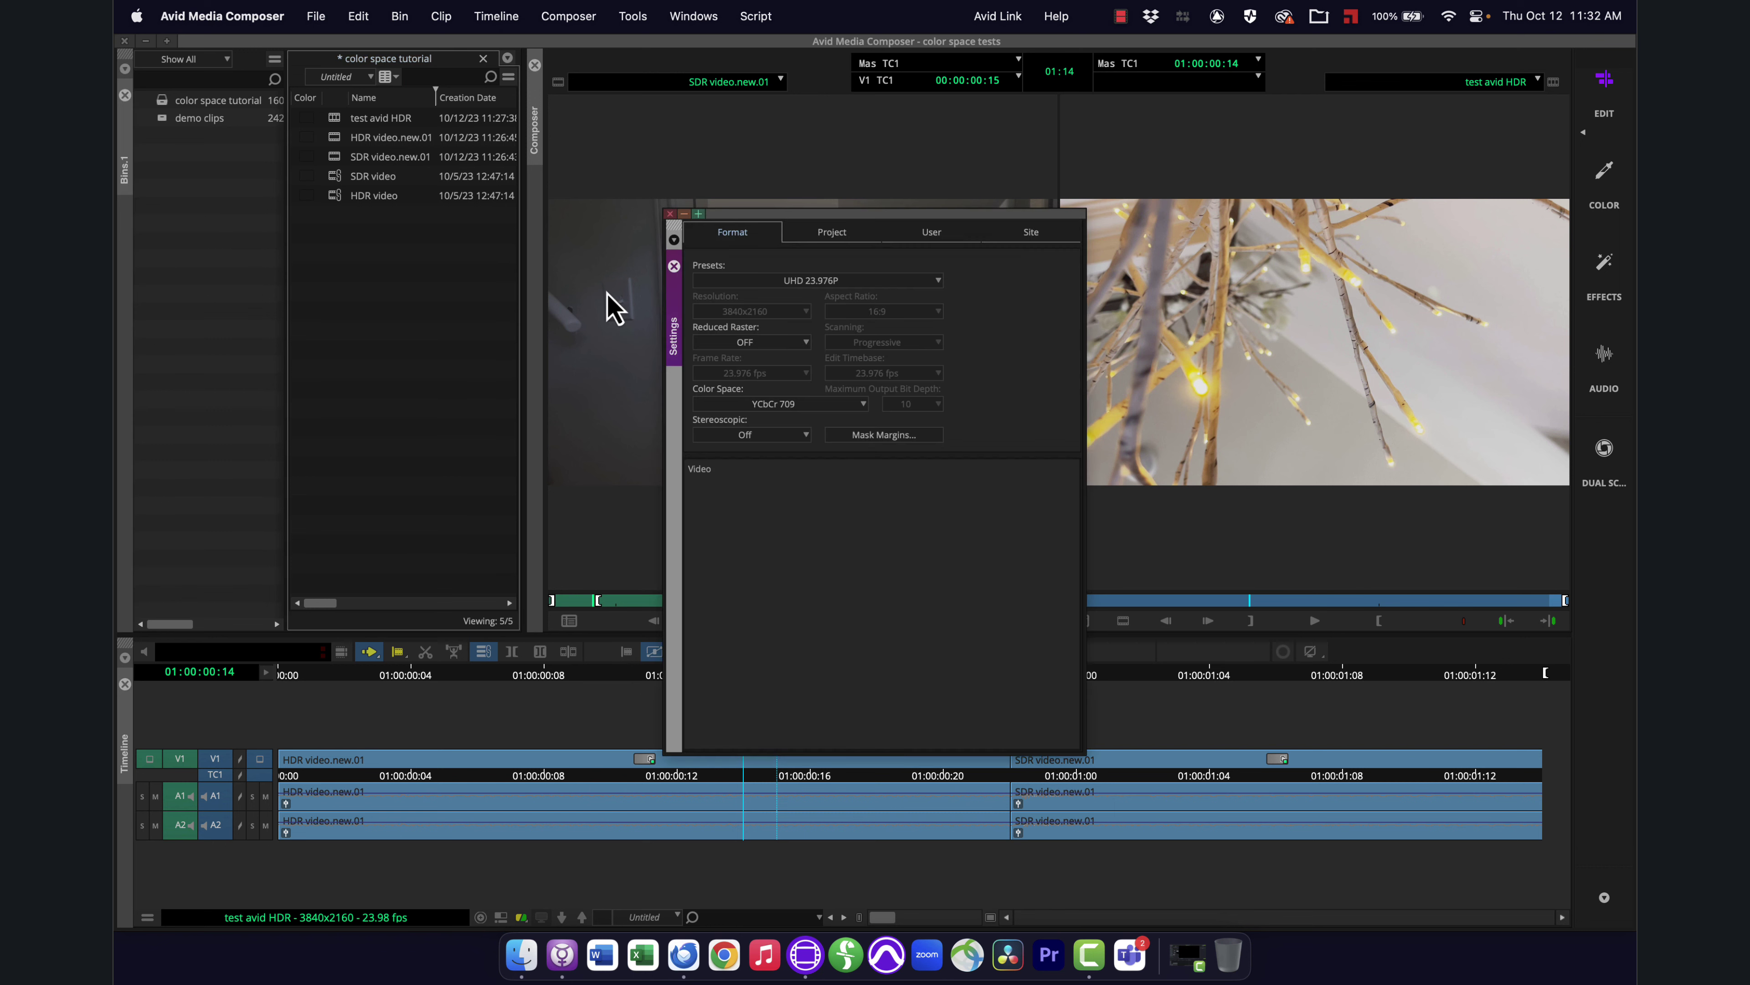
pyautogui.click(770, 407)
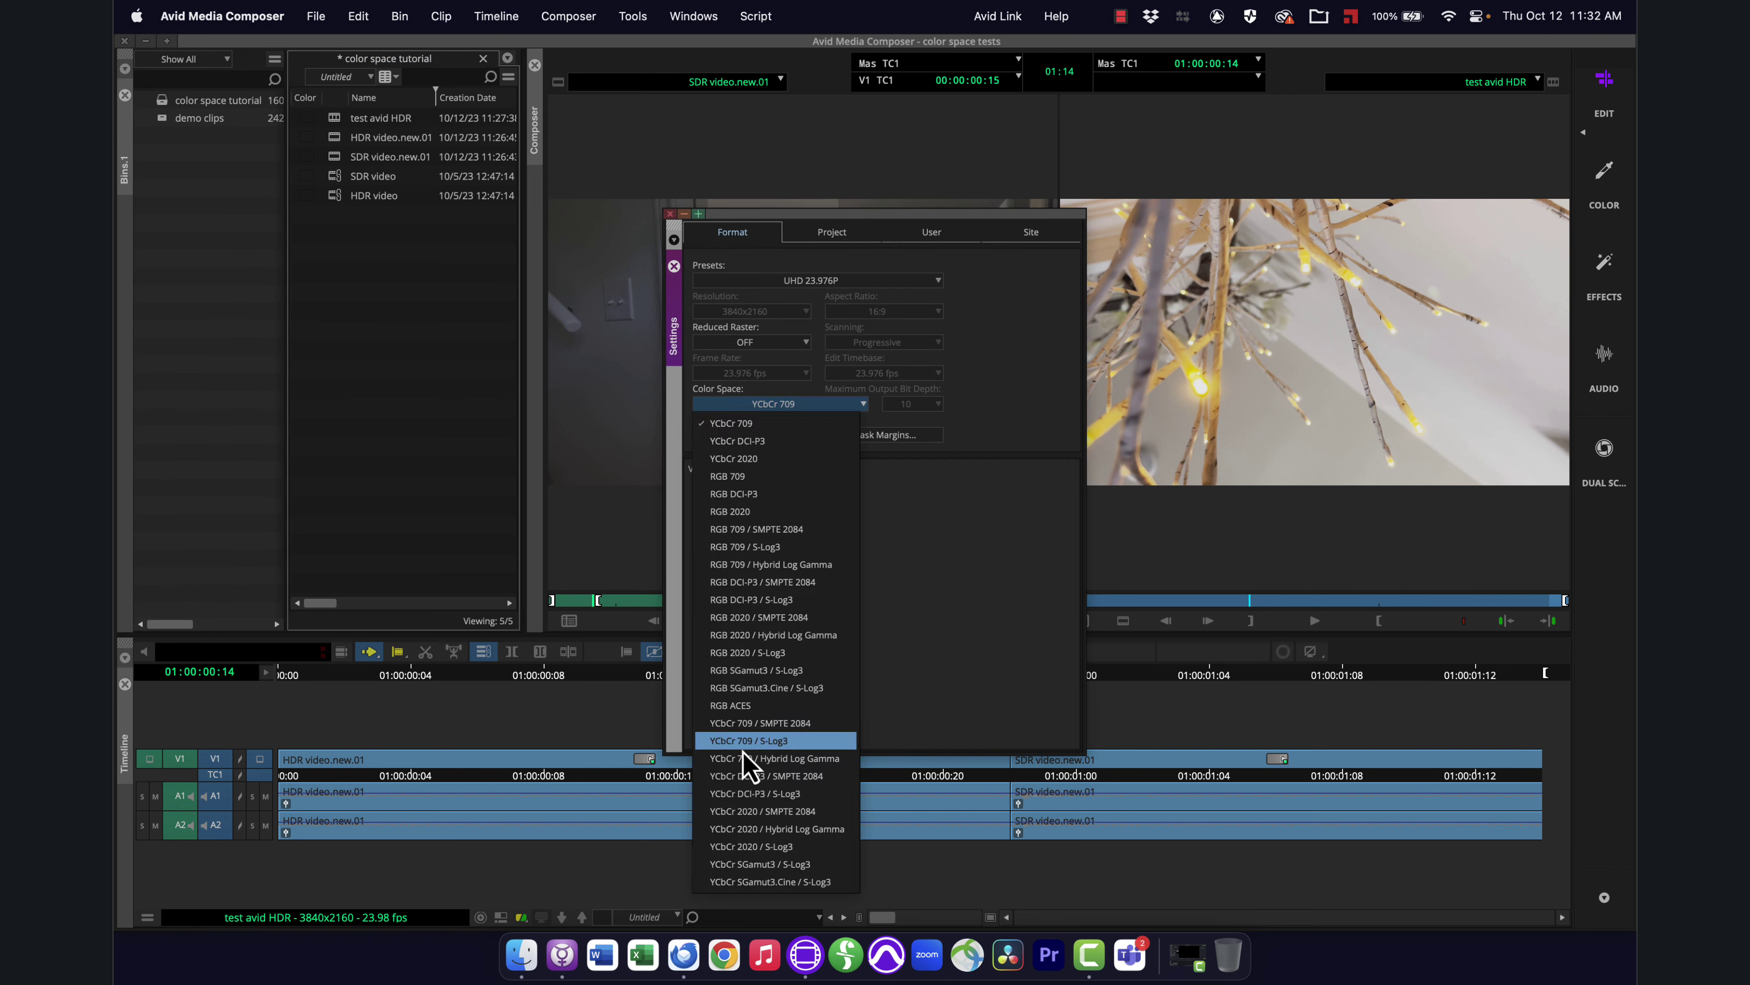
pyautogui.click(758, 830)
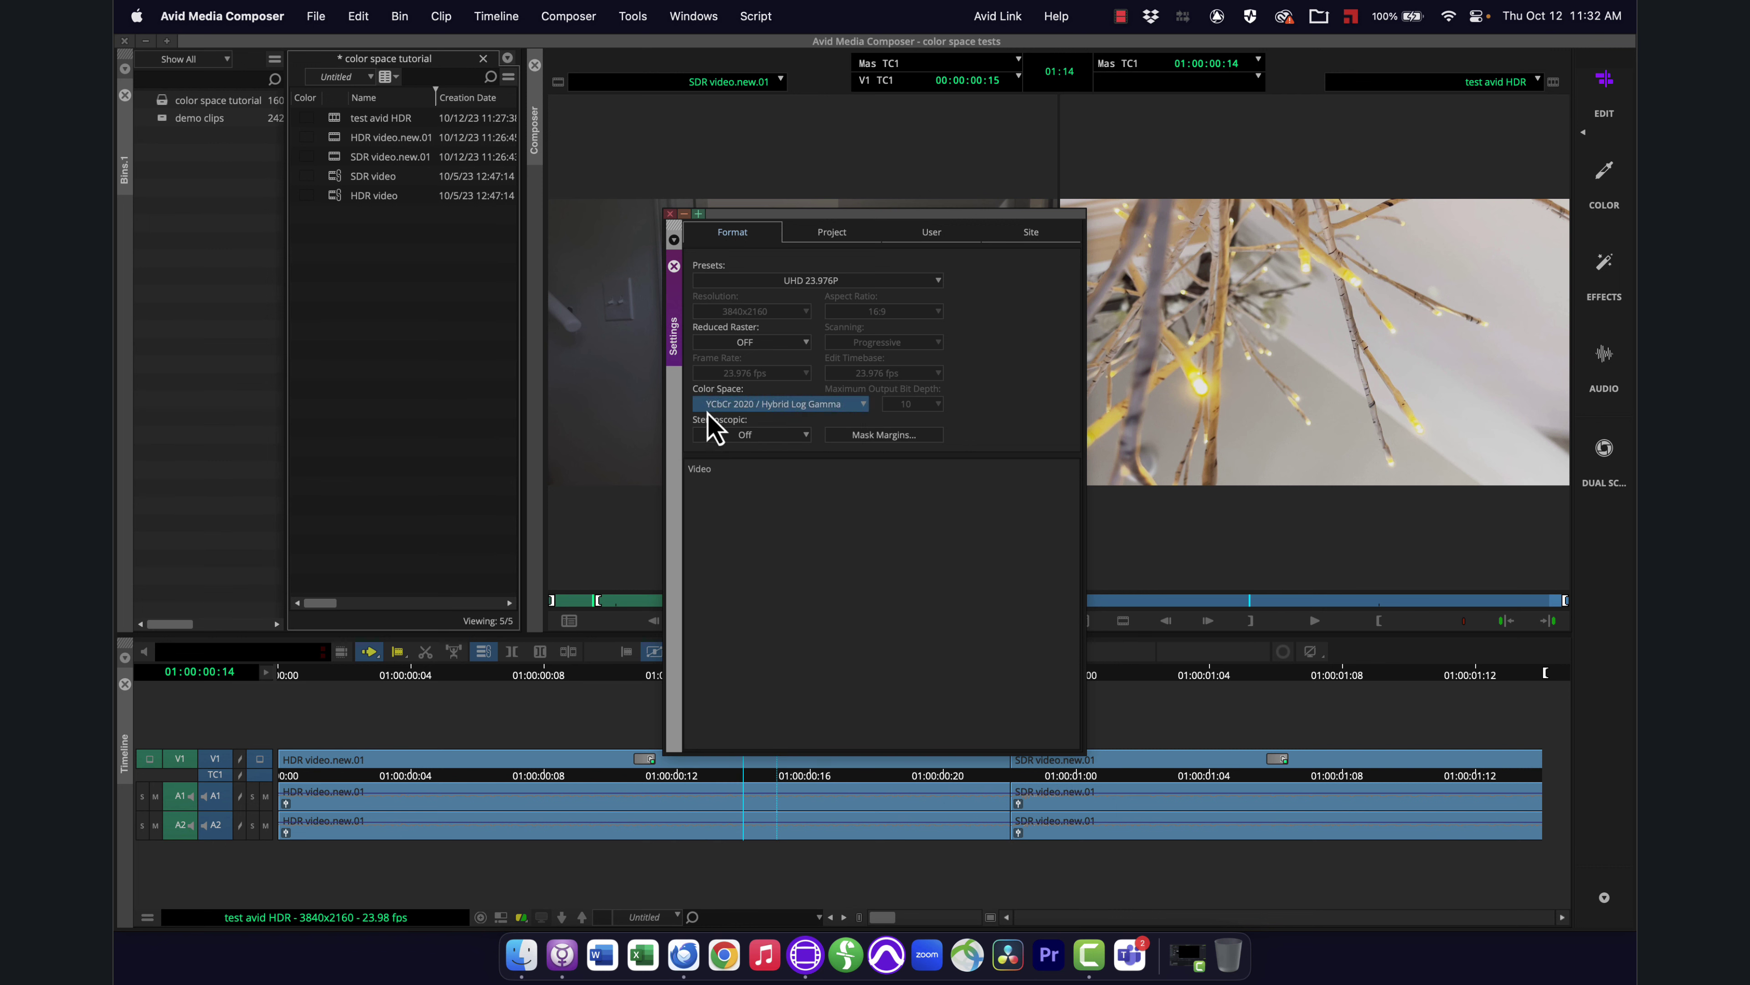
pyautogui.click(670, 214)
# - Export the sequence as "test avid HDR wrong1" to demo exports Avid, keeping the MP4 options with Rec.709 output color space
pyautogui.click(315, 16)
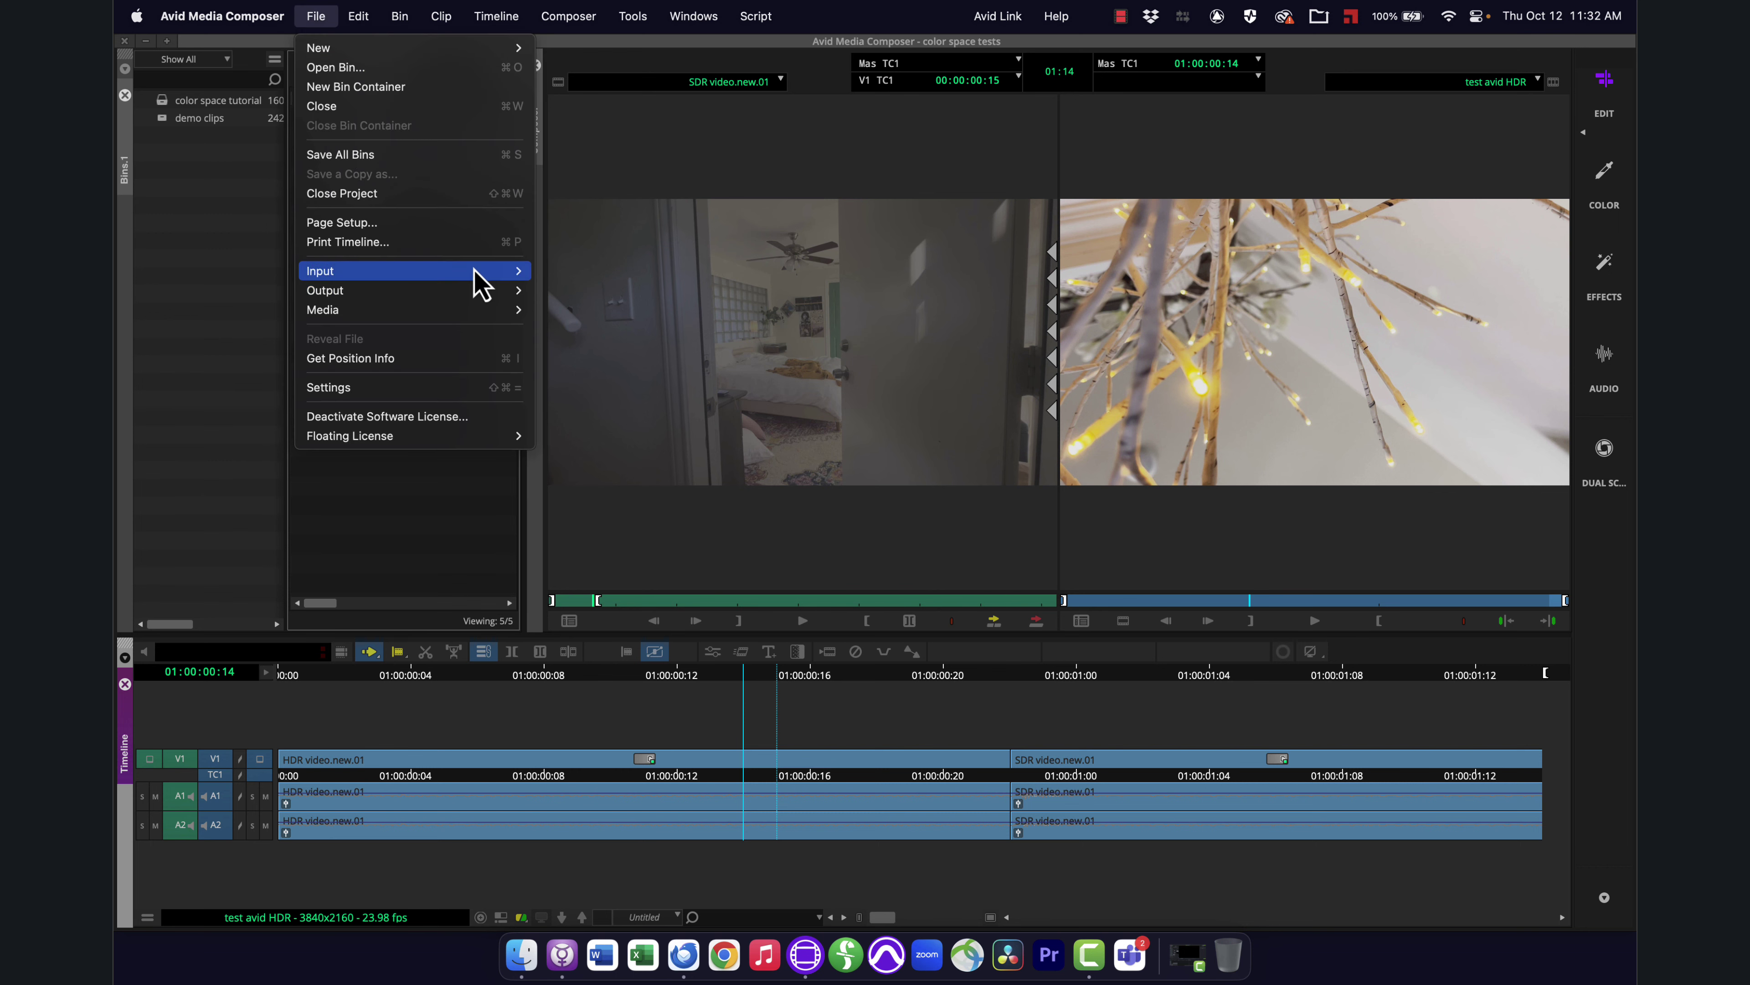
pyautogui.moveTo(490, 293)
pyautogui.click(584, 309)
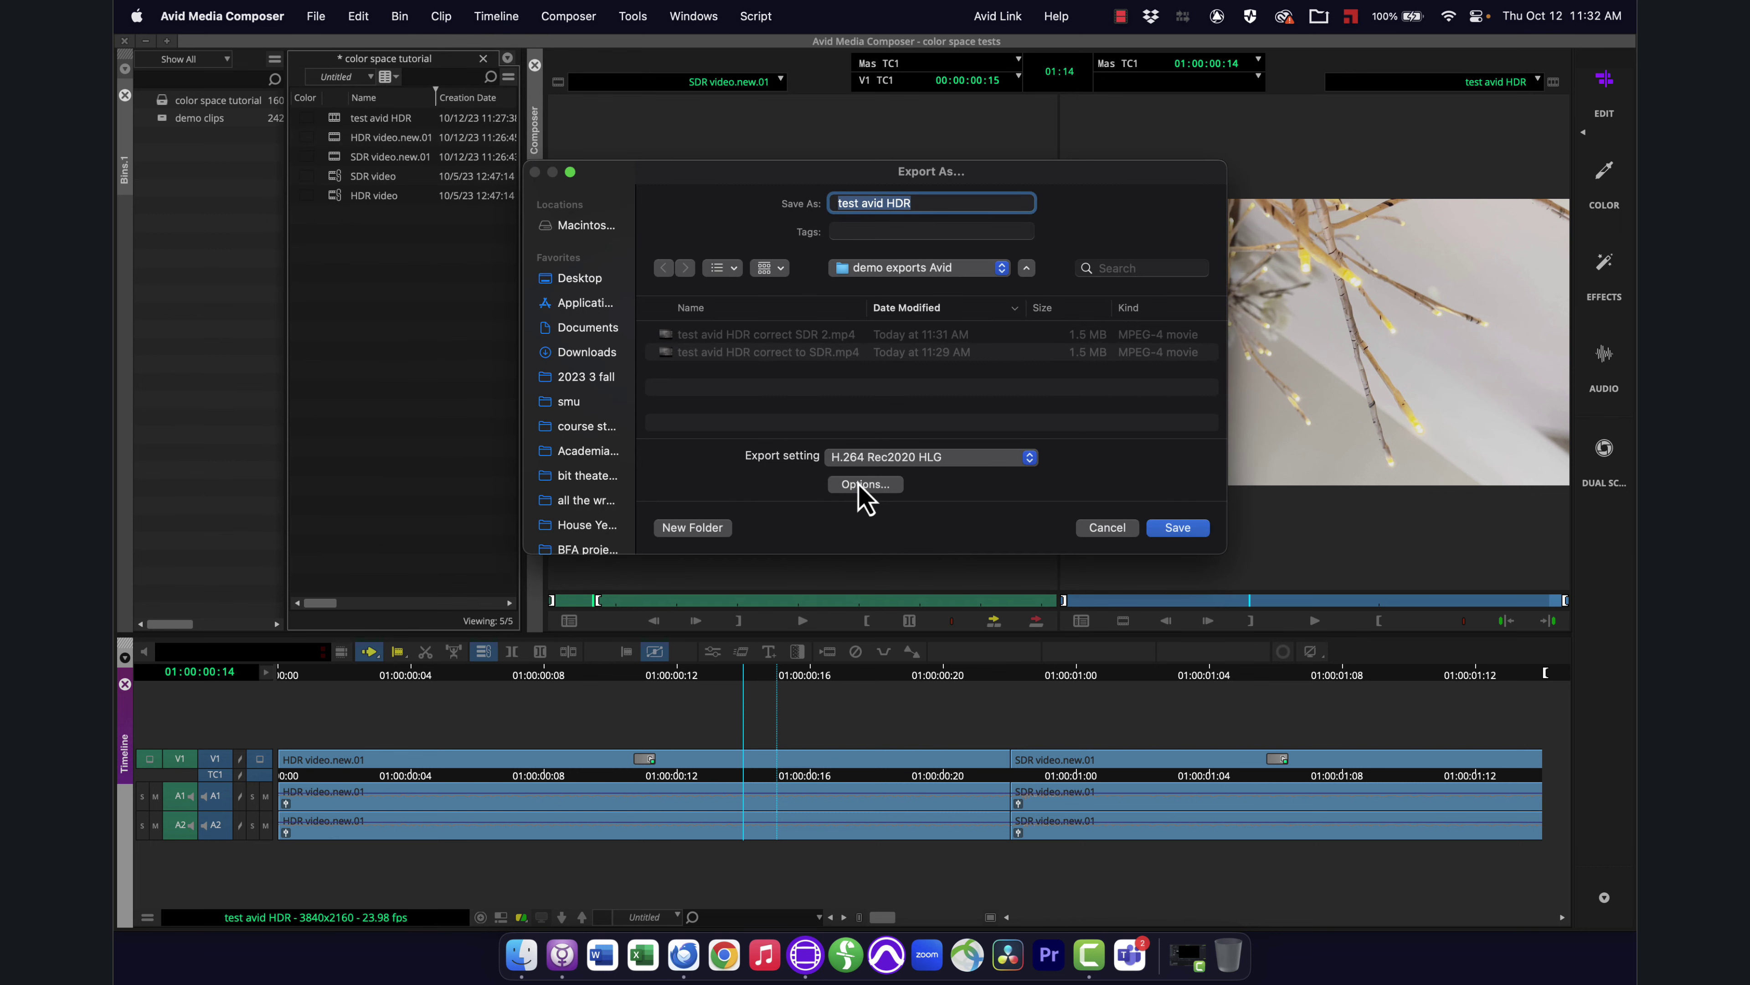
pyautogui.click(863, 486)
pyautogui.scroll(-5, 833, 324)
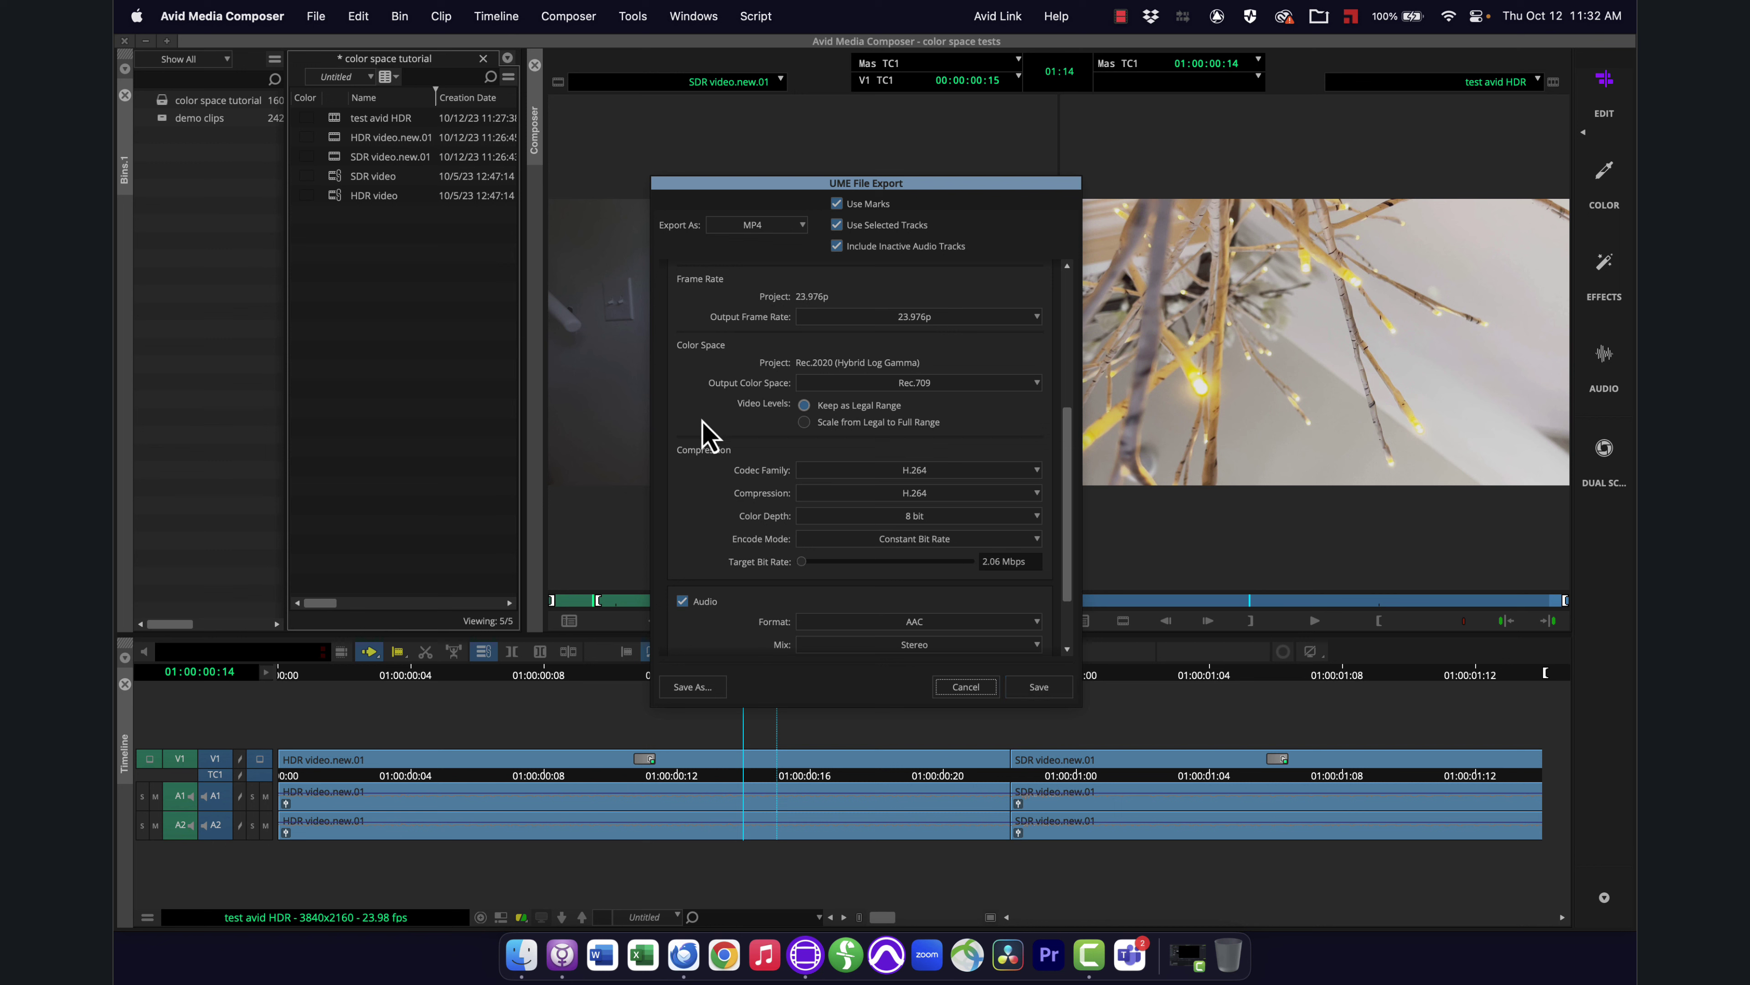
pyautogui.click(1040, 688)
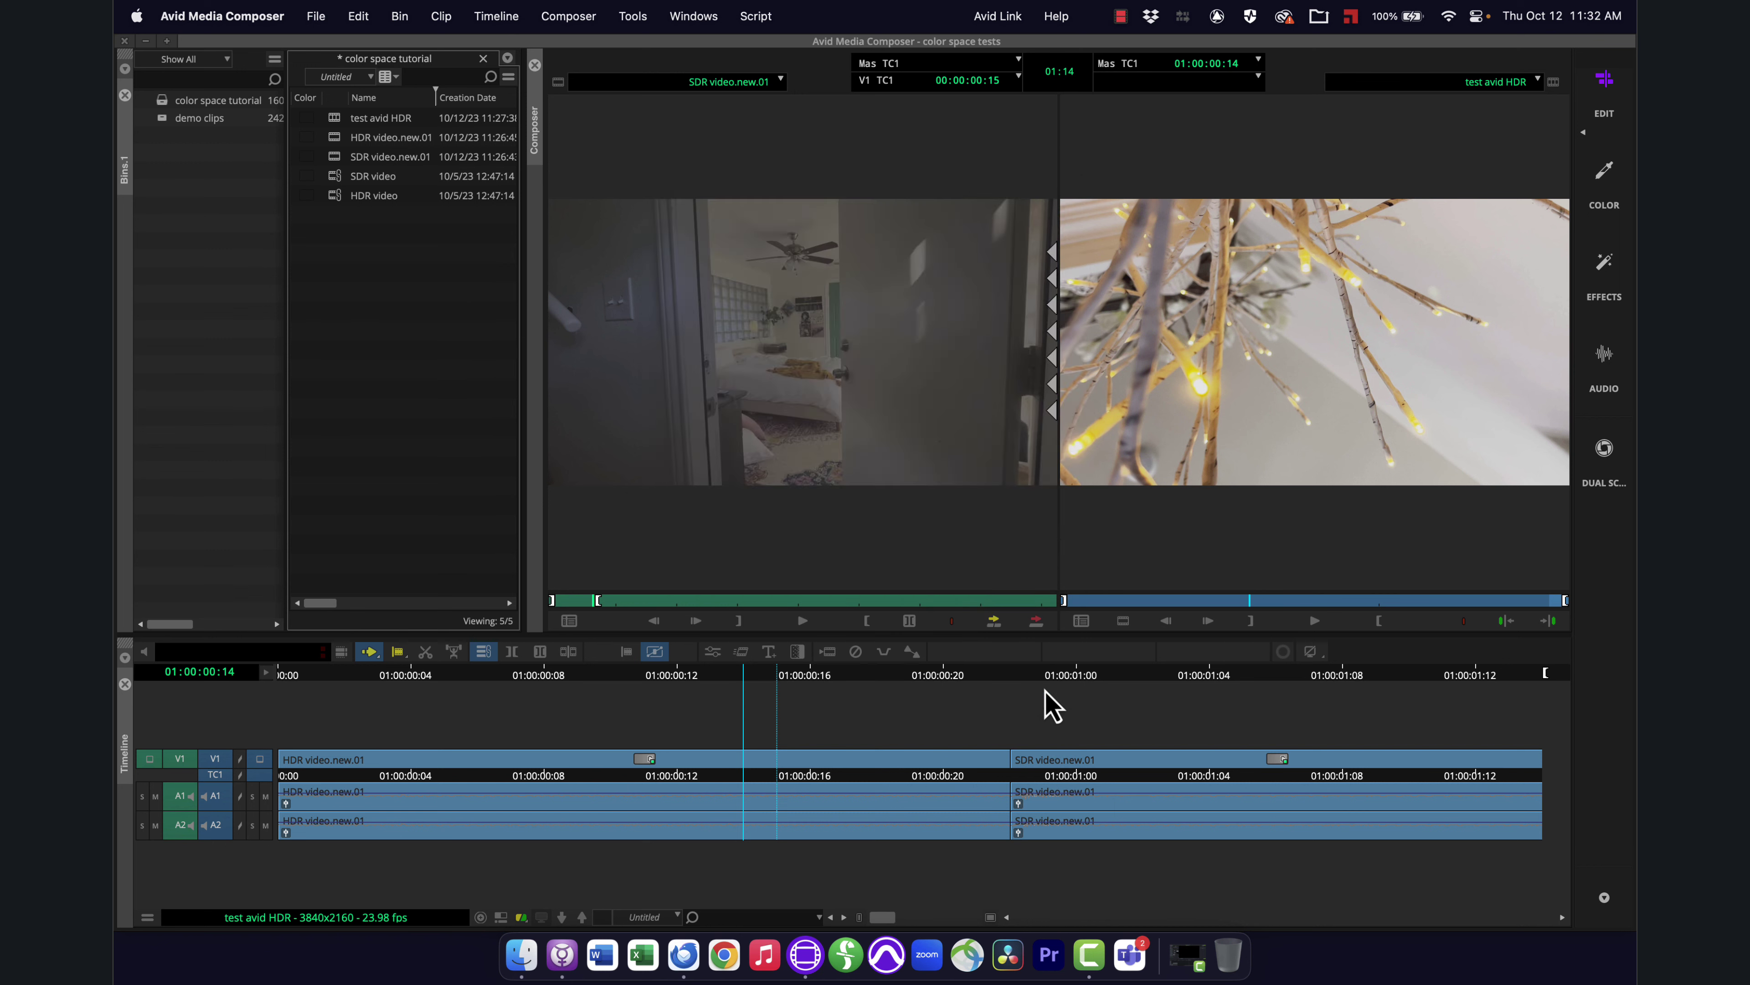
pyautogui.press('Right')
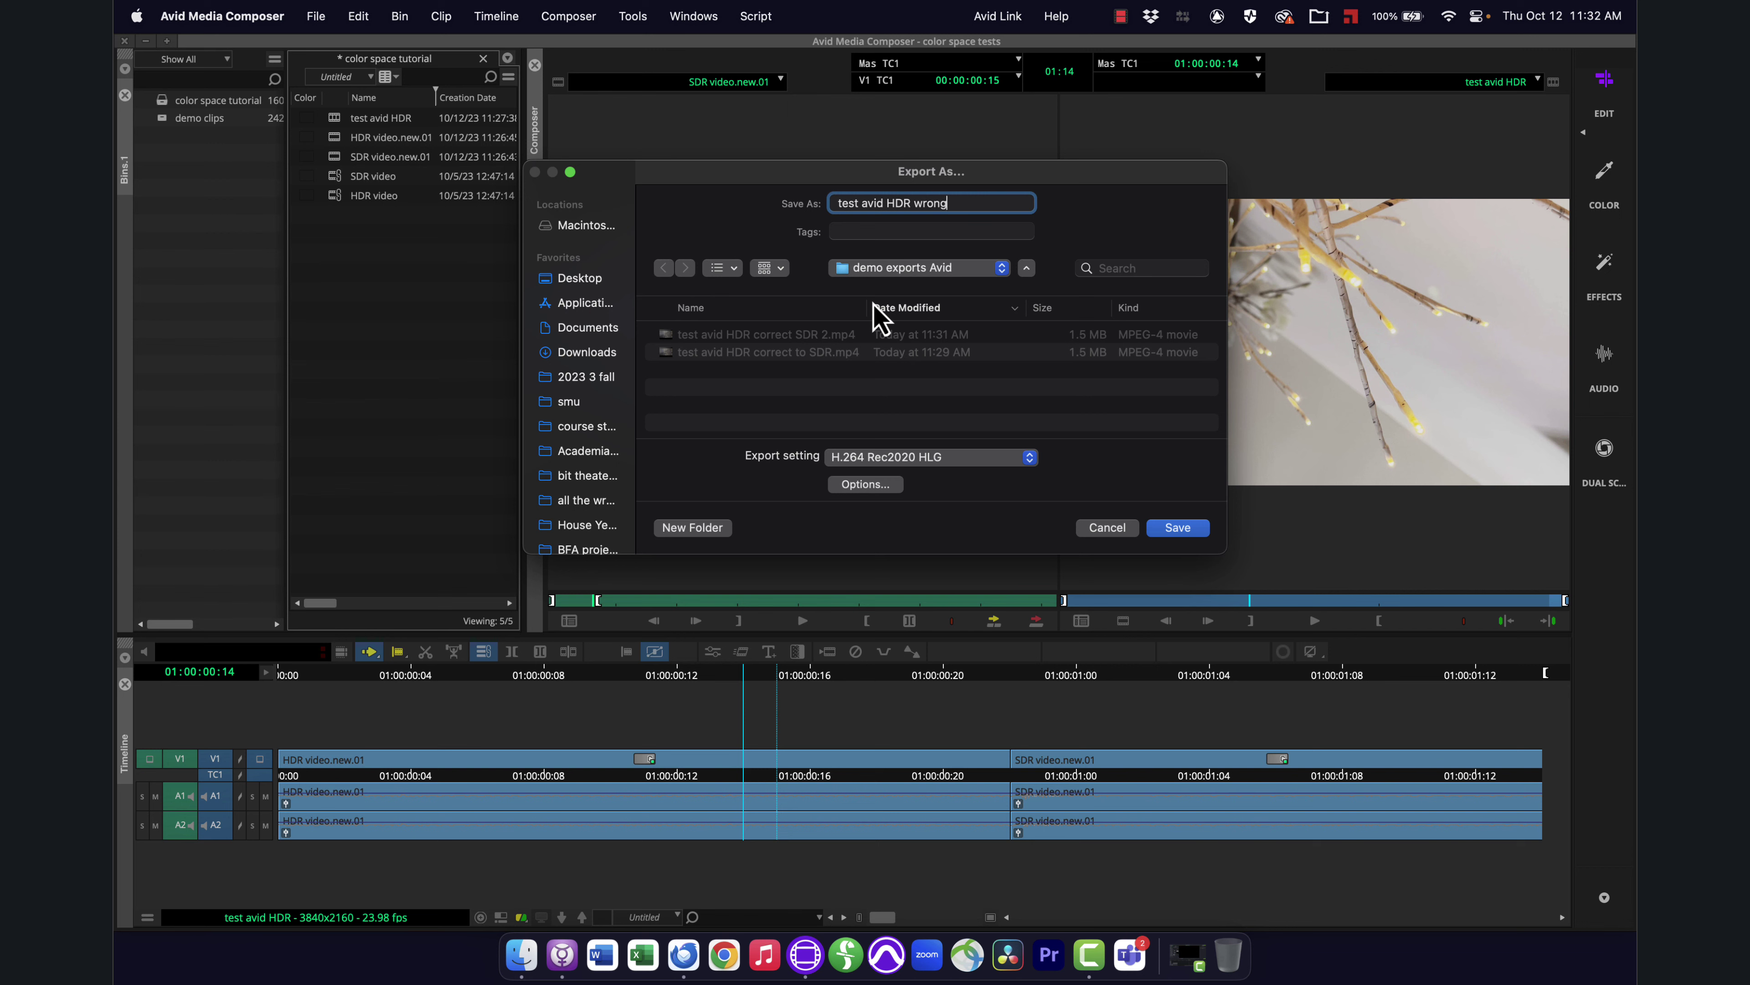
pyautogui.press('Return')
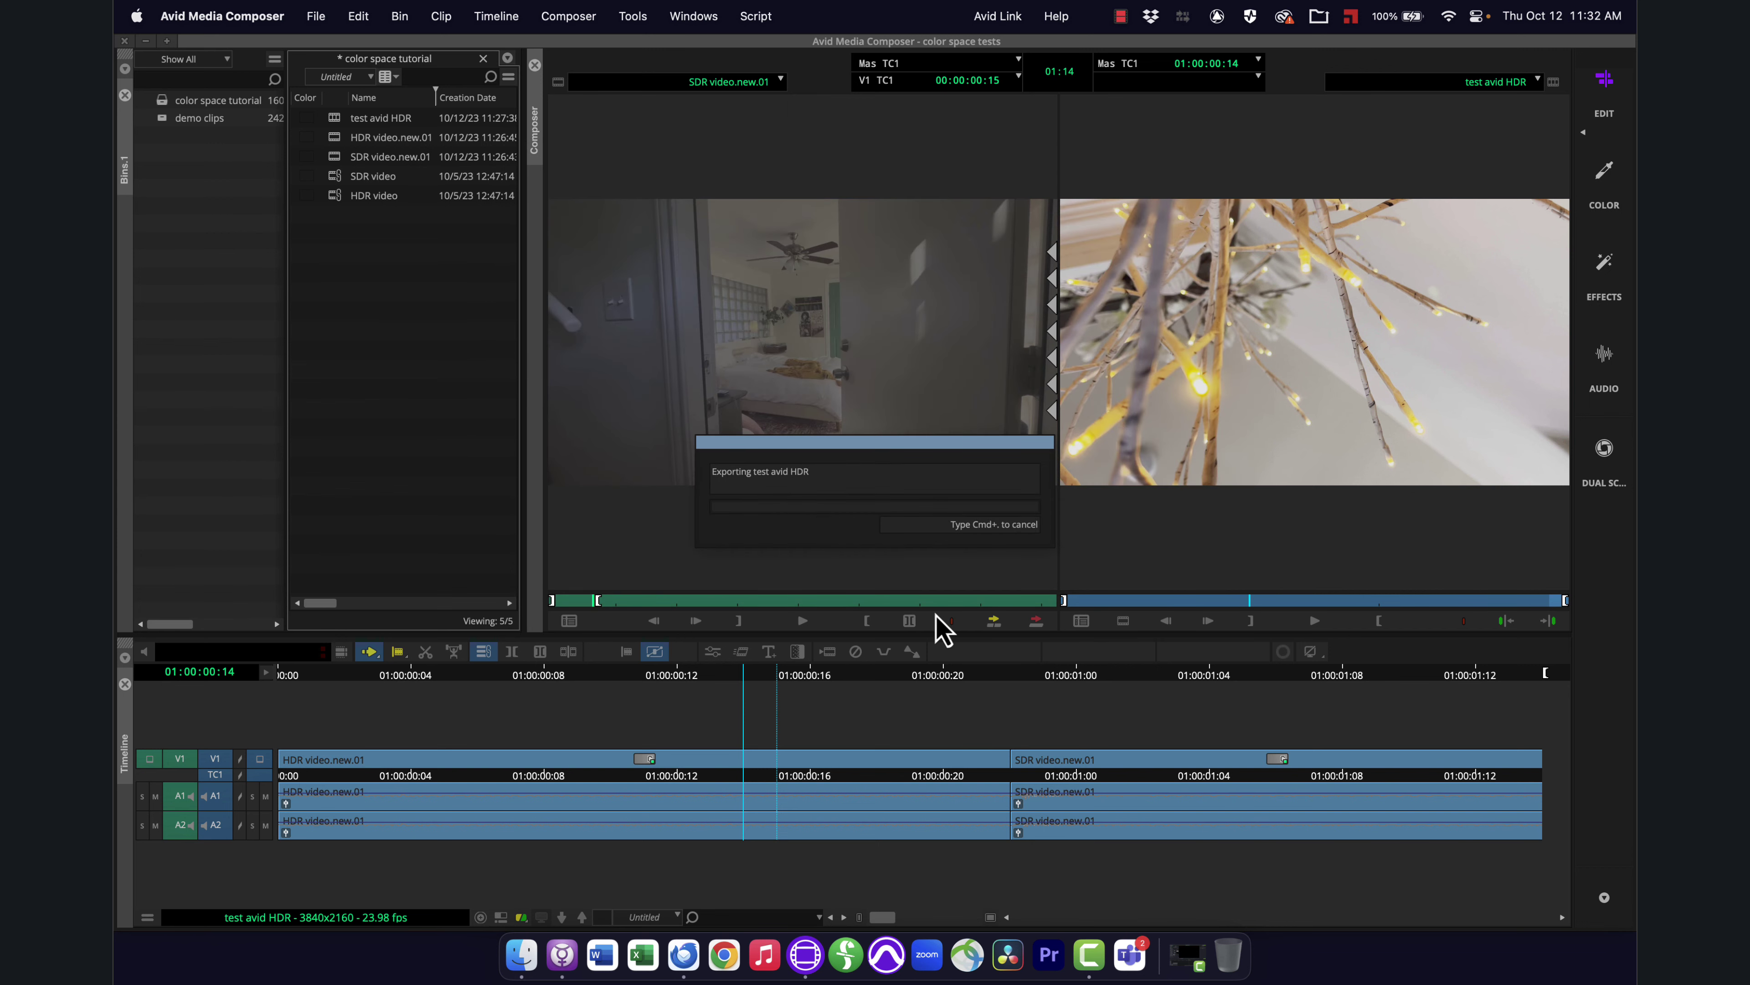
# - Open test avid HDR wrong1.mp4 in QuickTime Player and compare its HDR shot with test avid HDR correct to SDR.mp4
pyautogui.doubleClick(1065, 460)
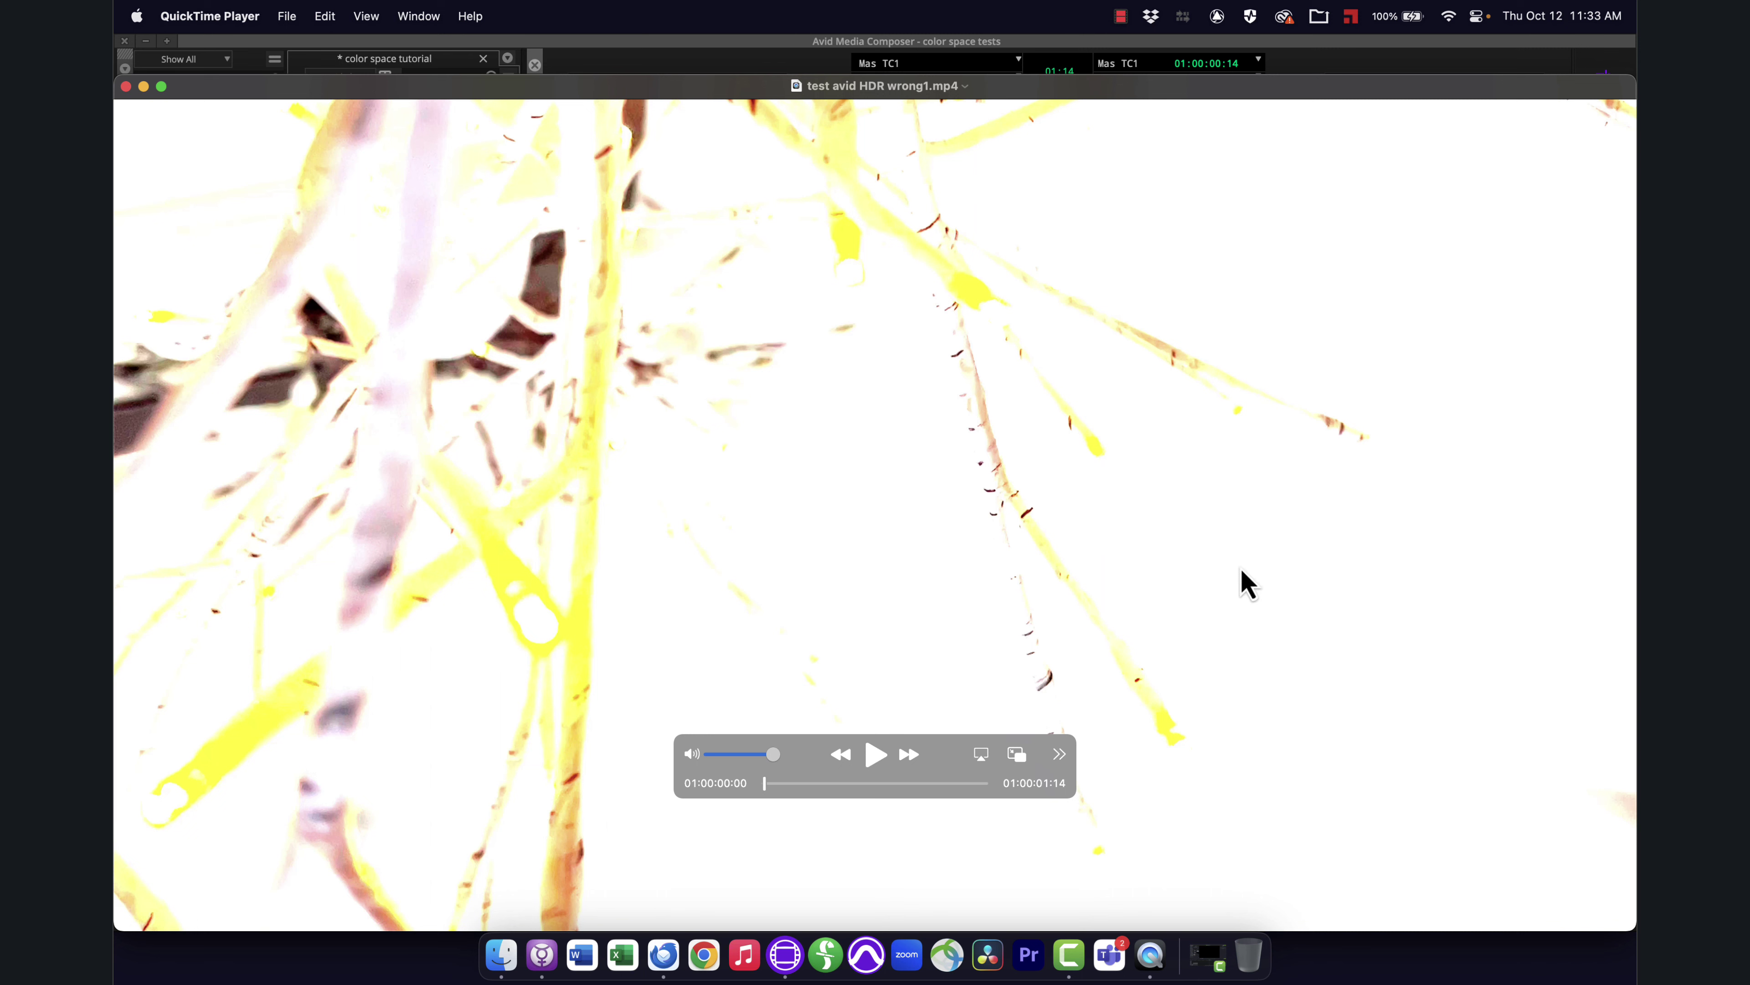
pyautogui.moveTo(810, 784)
pyautogui.mouseDown()
pyautogui.moveTo(985, 785)
pyautogui.moveTo(859, 785)
pyautogui.moveTo(942, 777)
pyautogui.moveTo(802, 759)
pyautogui.mouseUp()
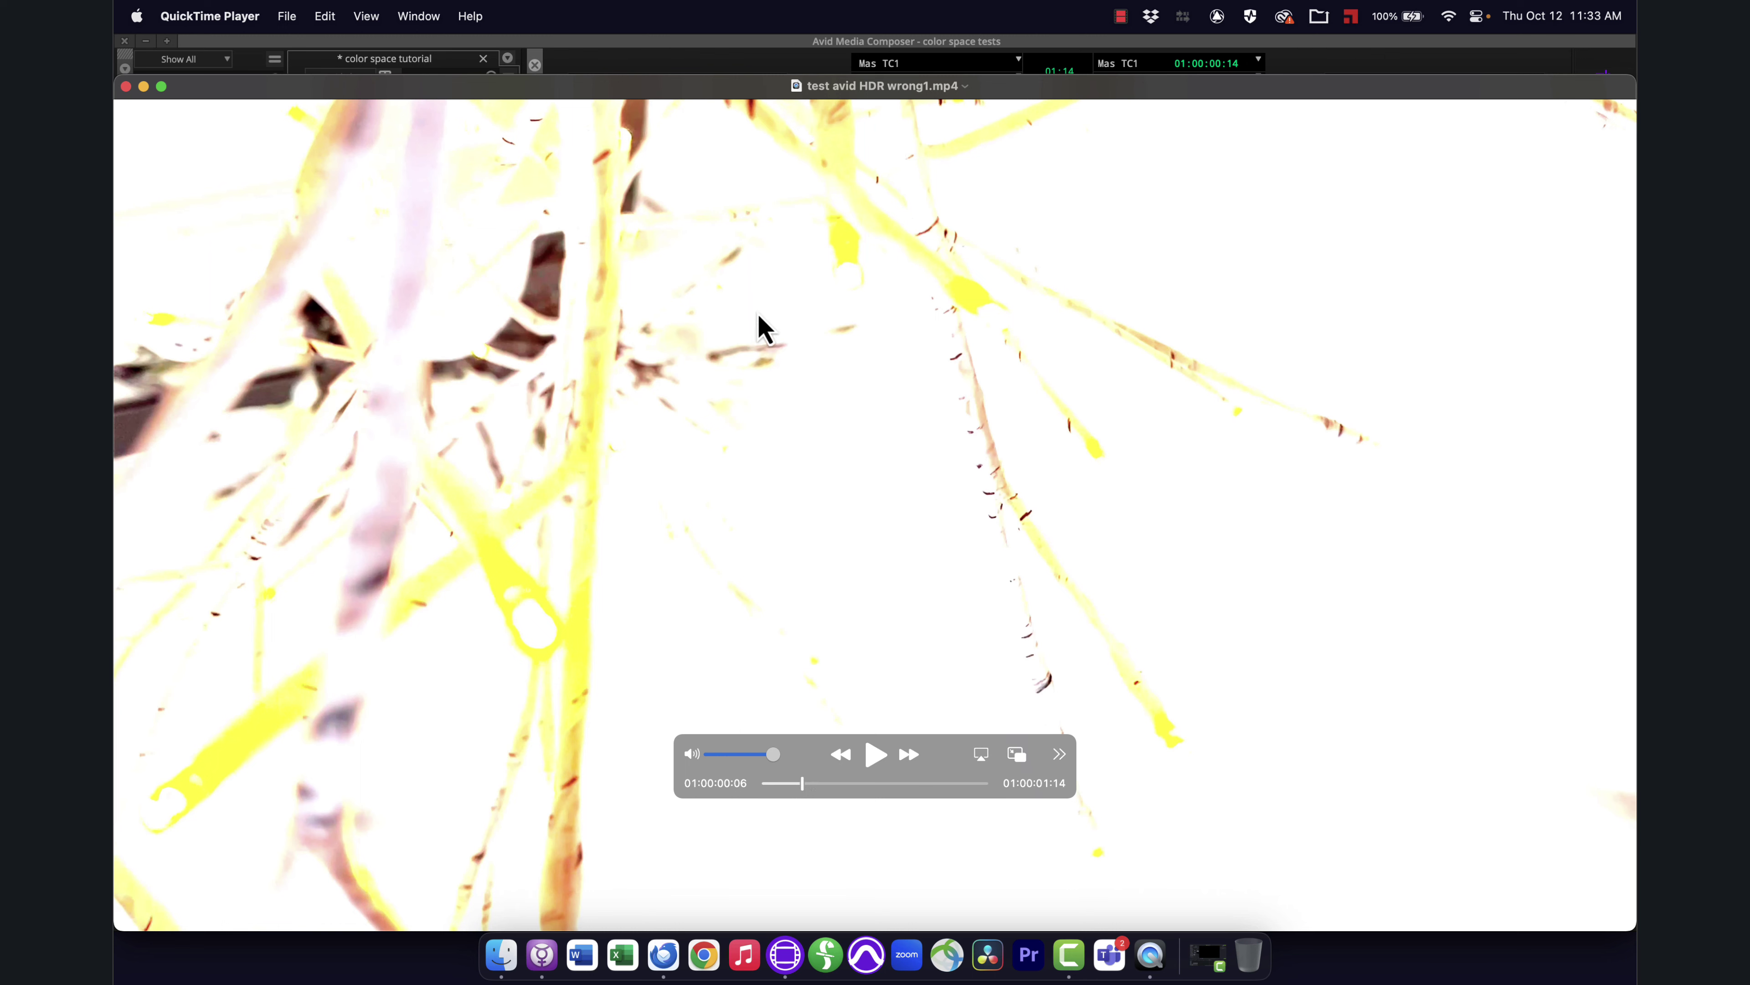
pyautogui.press('super+Tab')
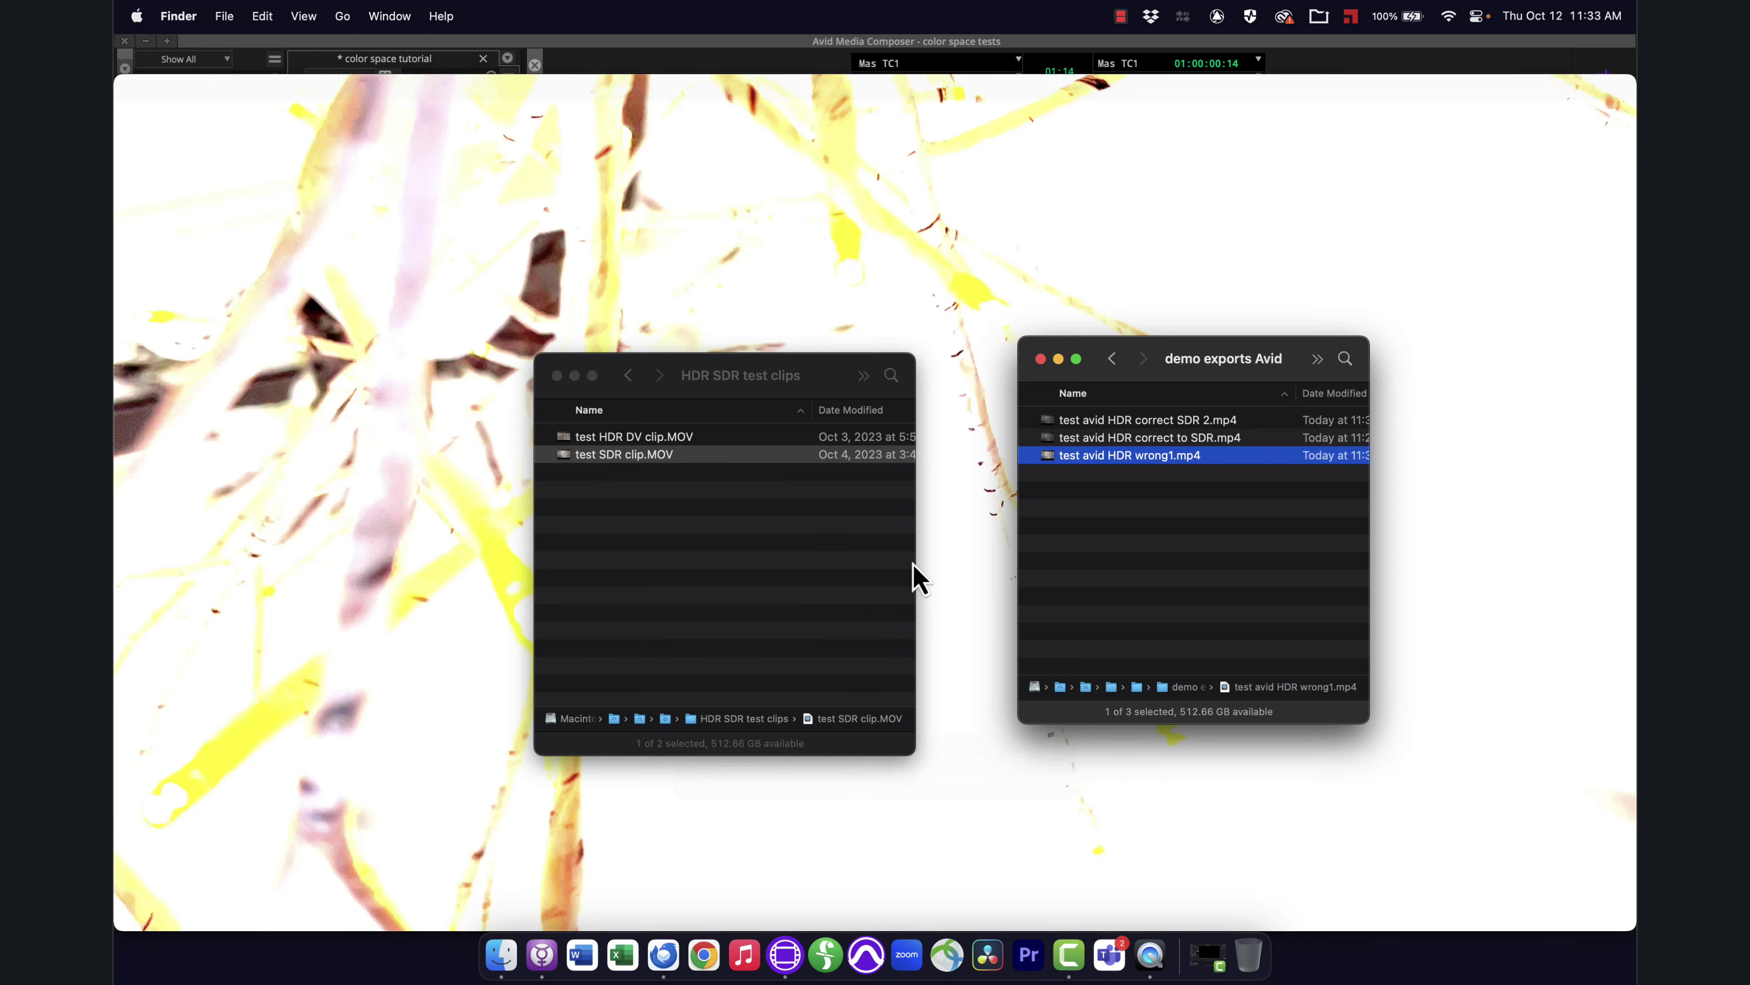
pyautogui.doubleClick(1043, 440)
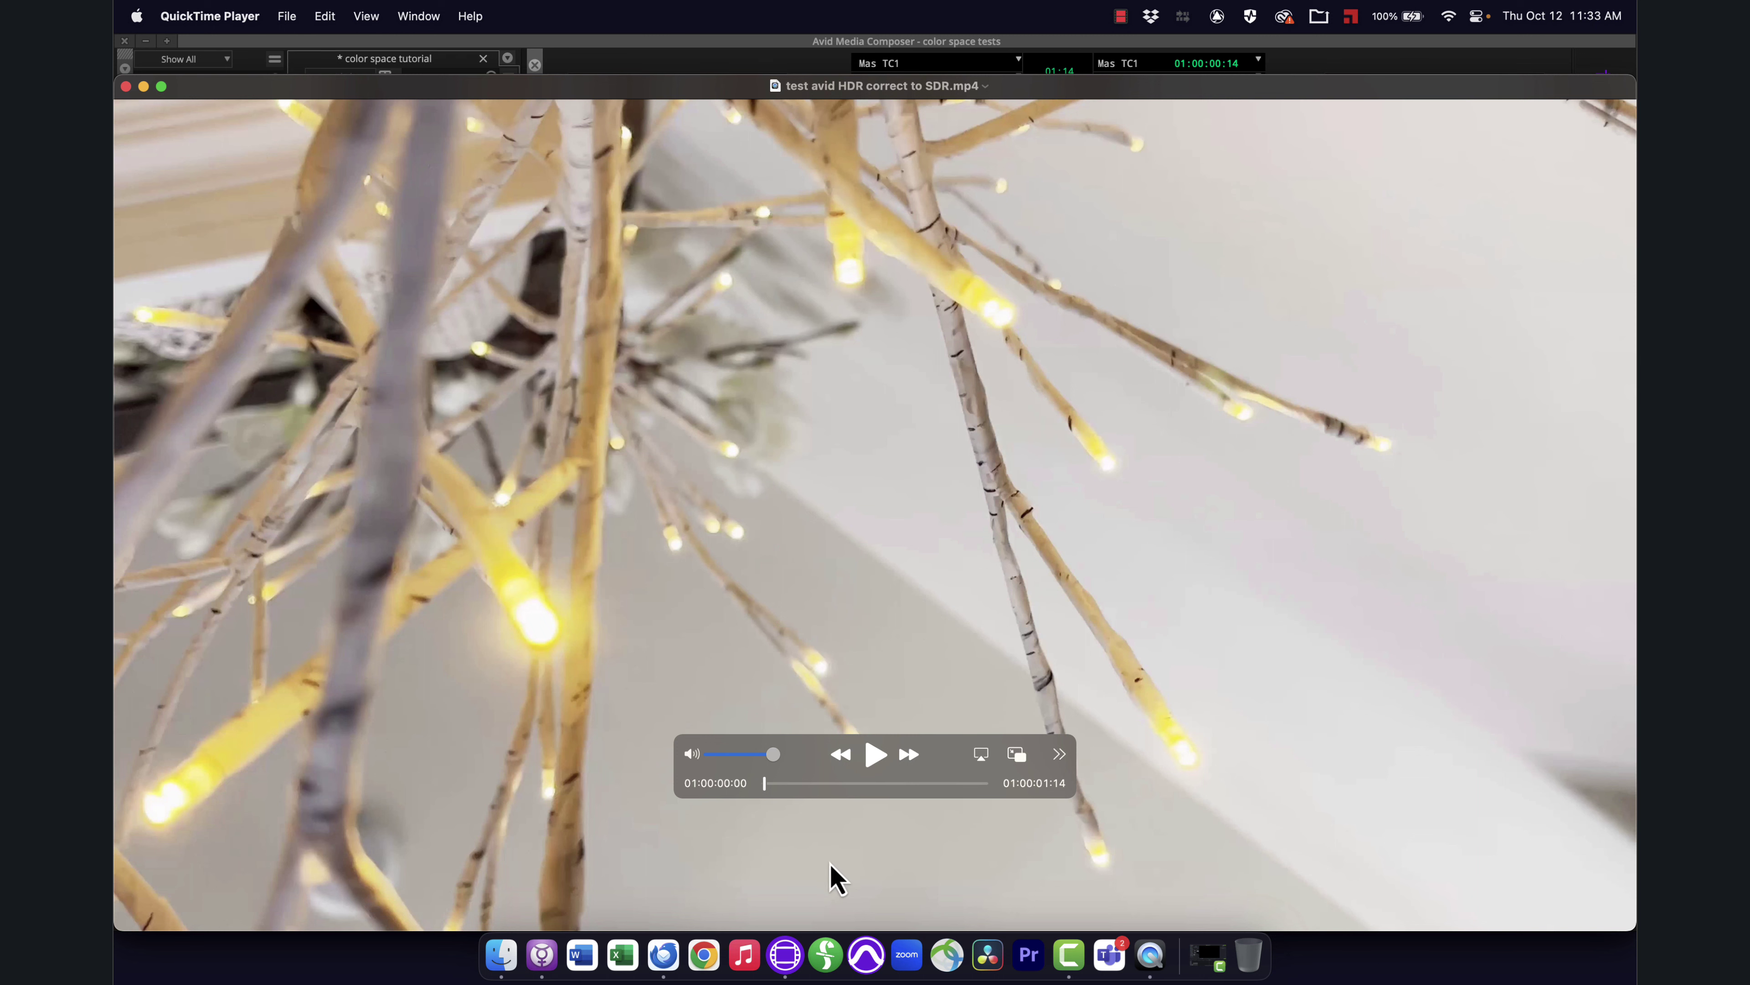
pyautogui.press('super+grave')
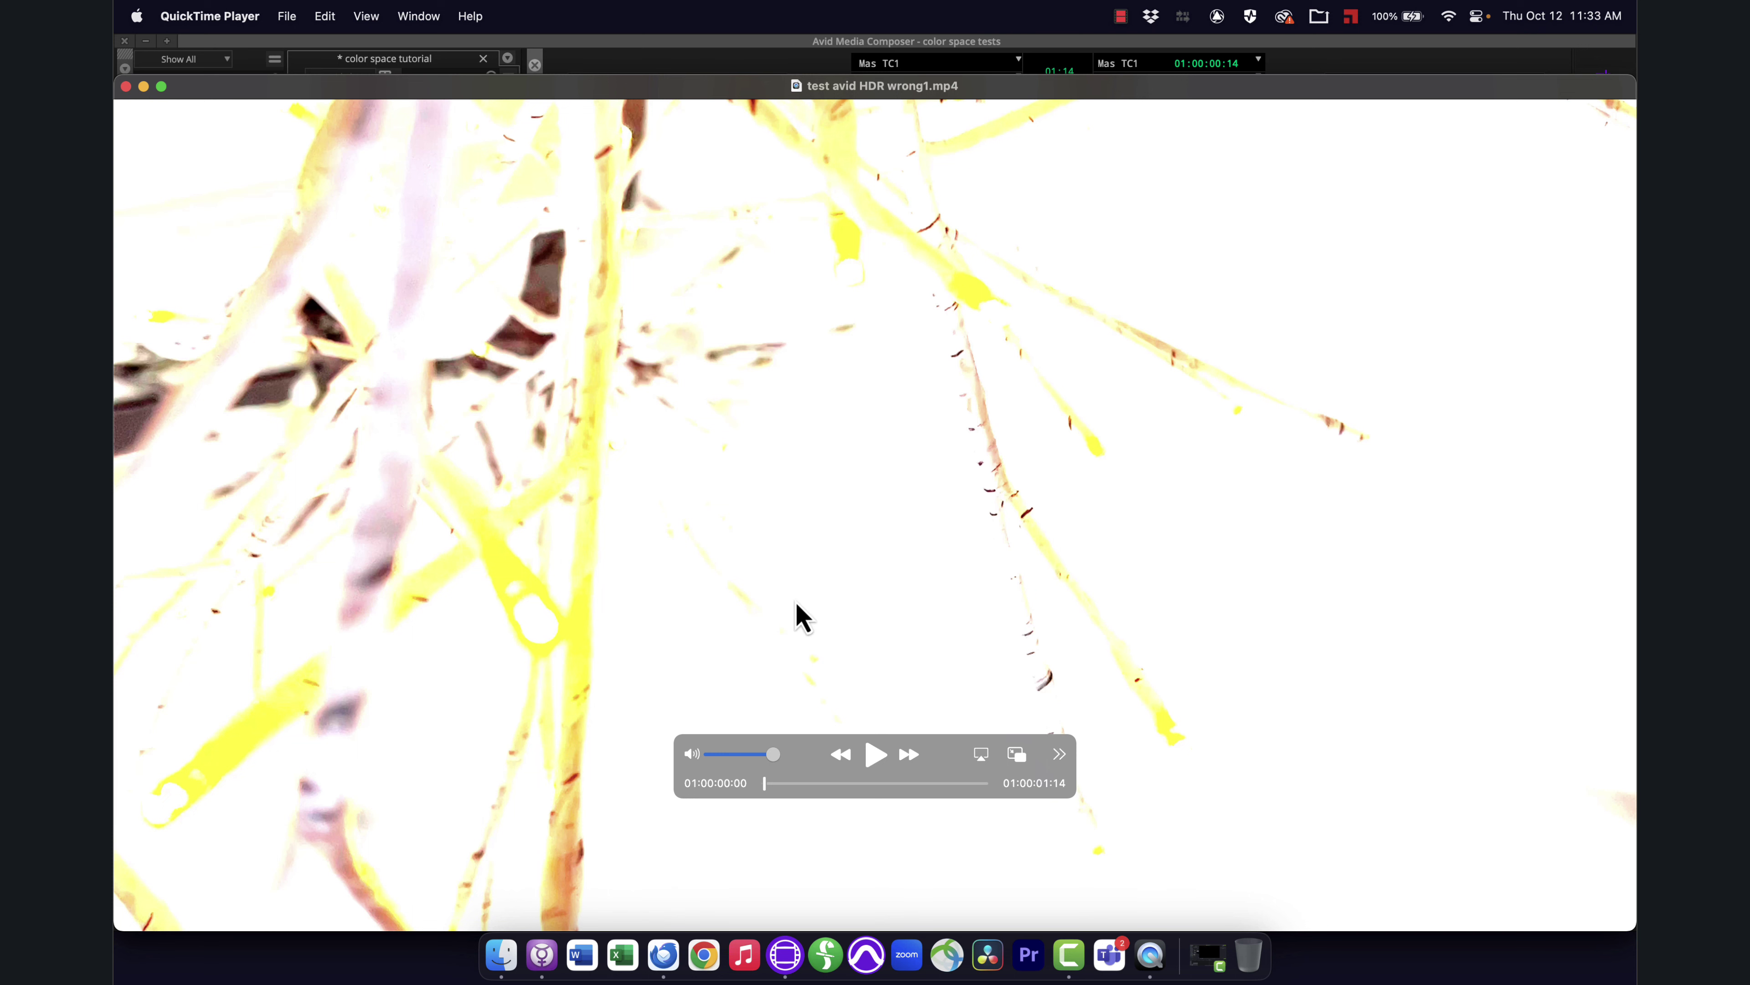
# - Quit QuickTime Player, return to Avid Media Composer and set the project's color space to YCbCr 709 in the format settings
pyautogui.press('super+q')
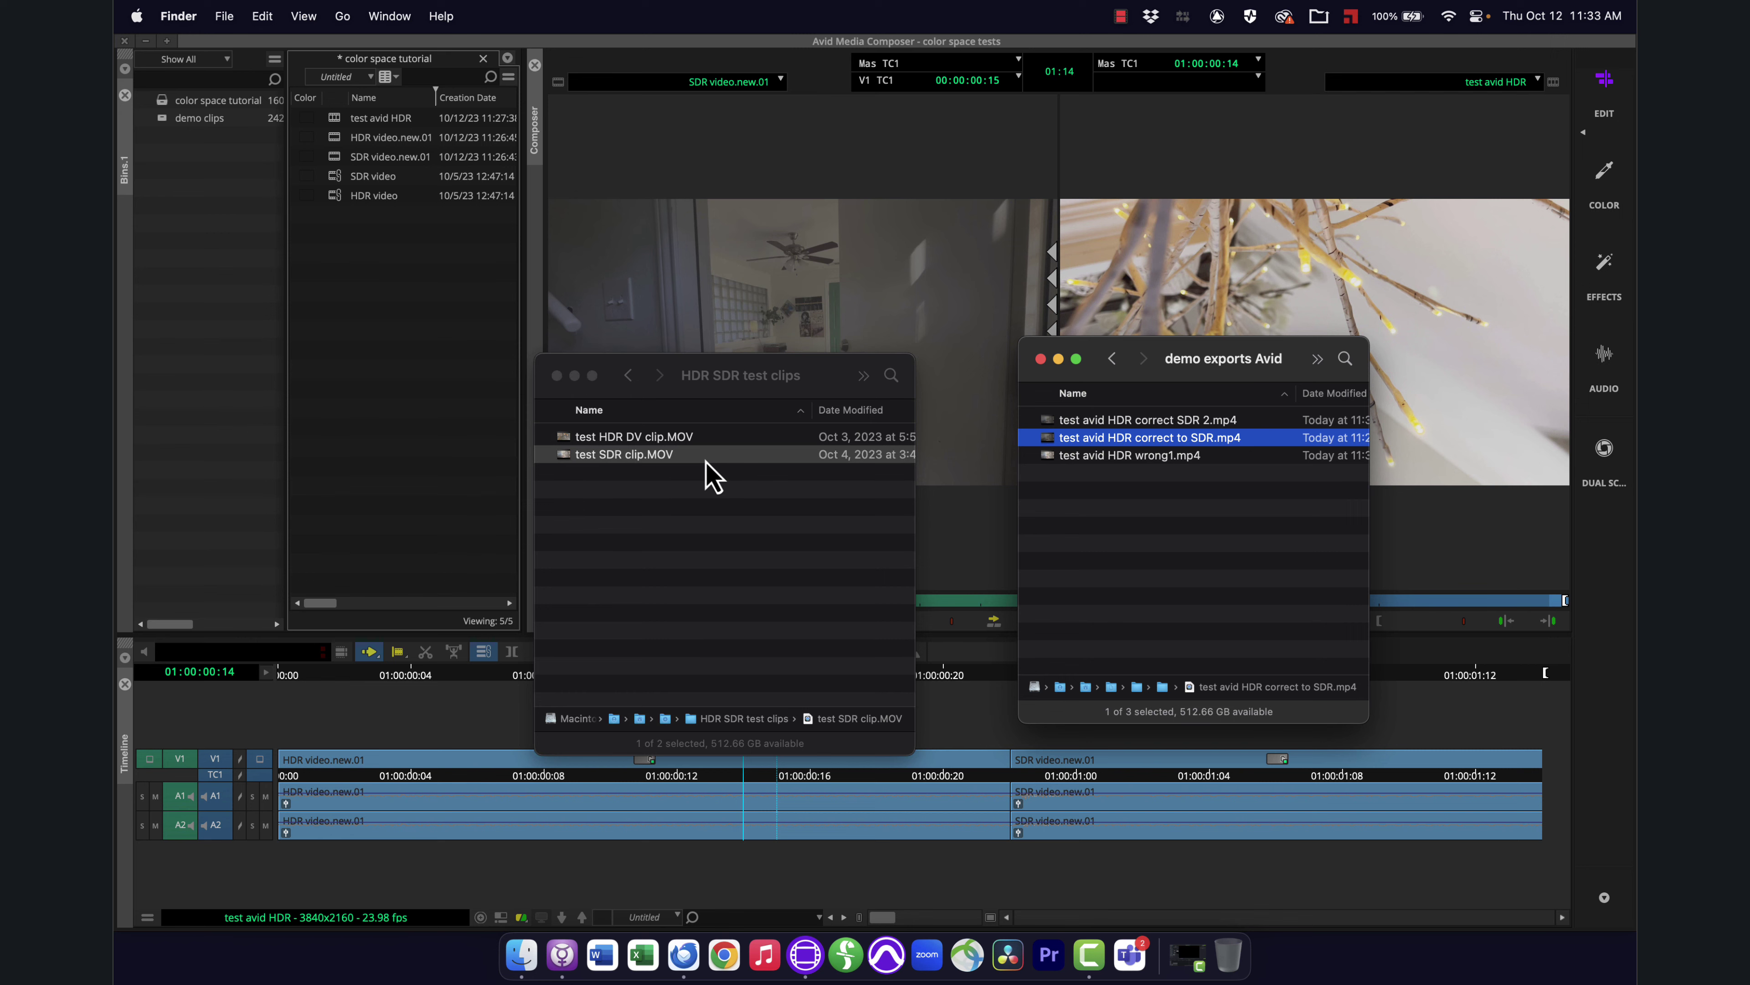
pyautogui.press('super+Tab')
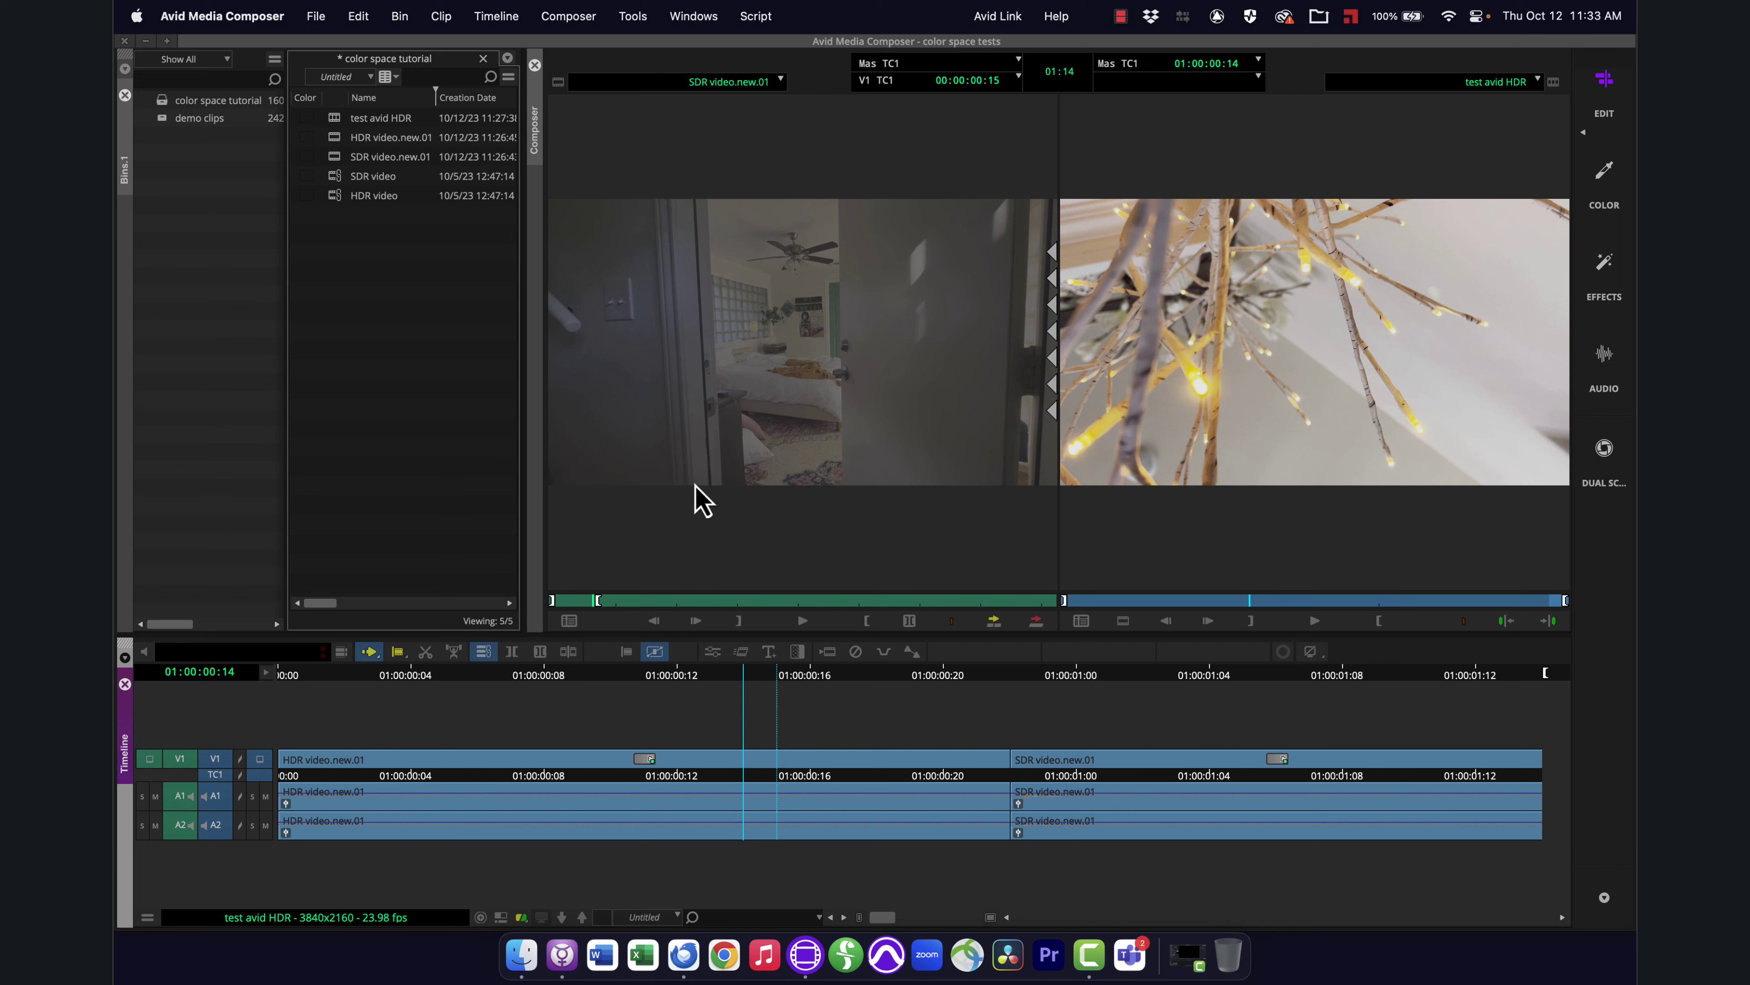
pyautogui.press('super+9')
pyautogui.click(771, 408)
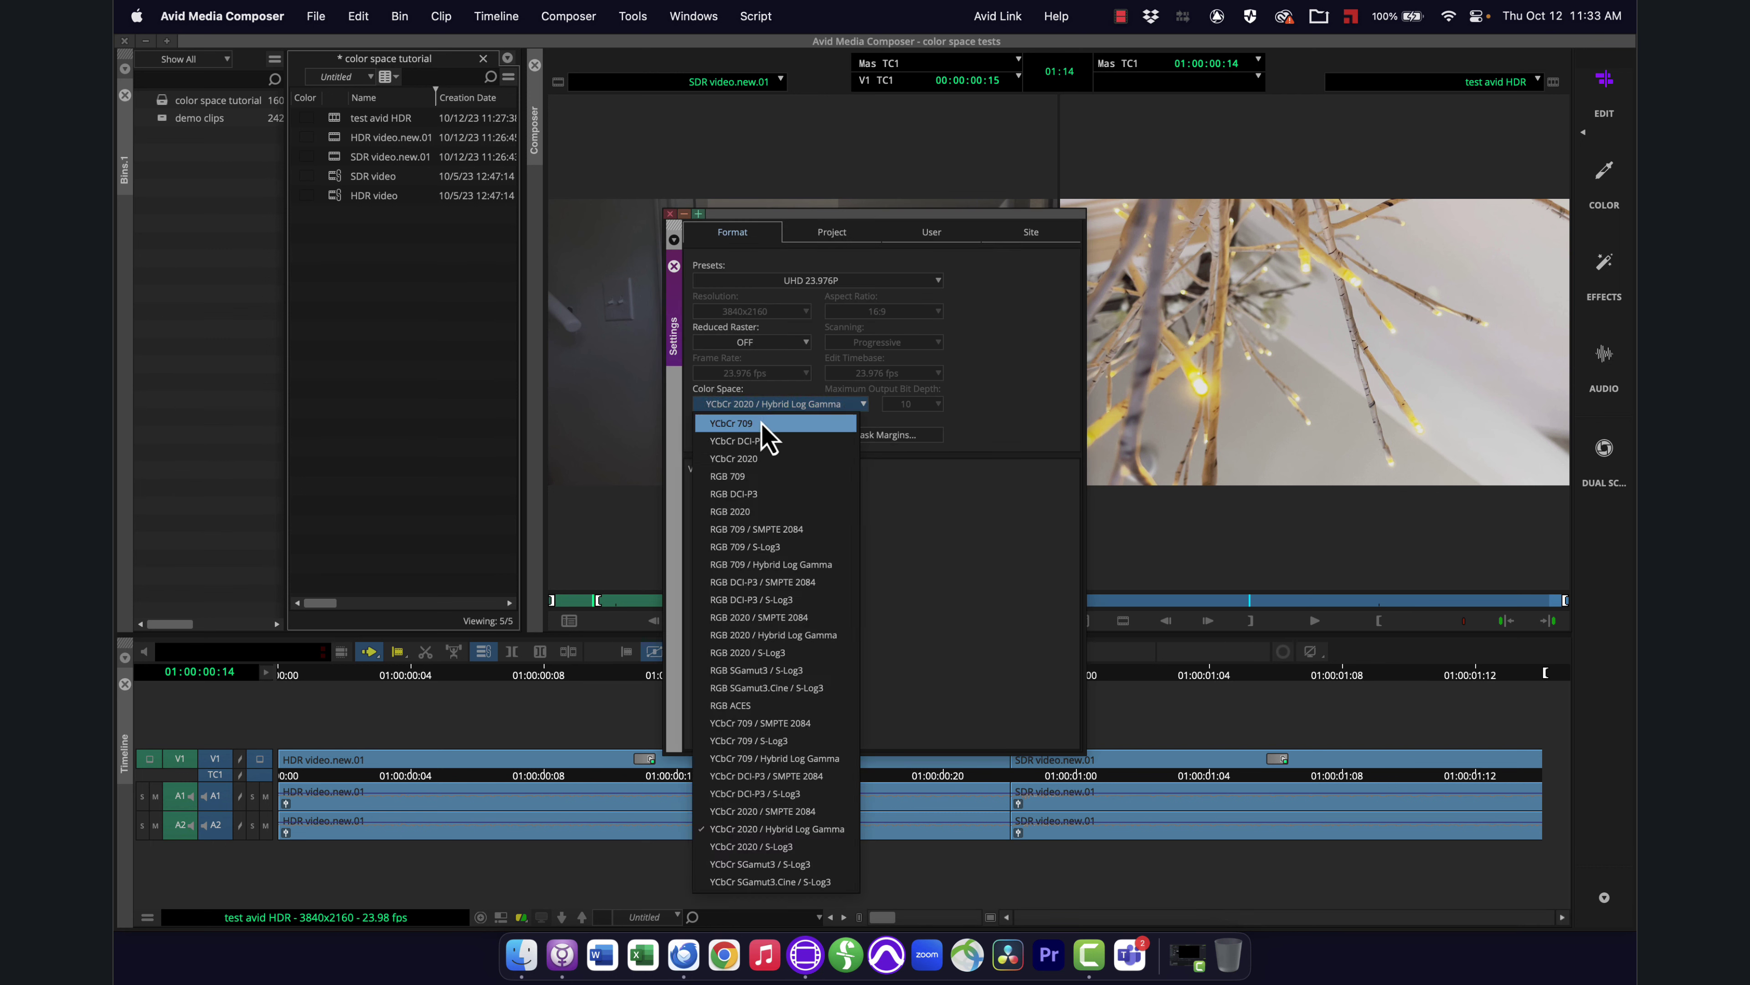
pyautogui.click(762, 424)
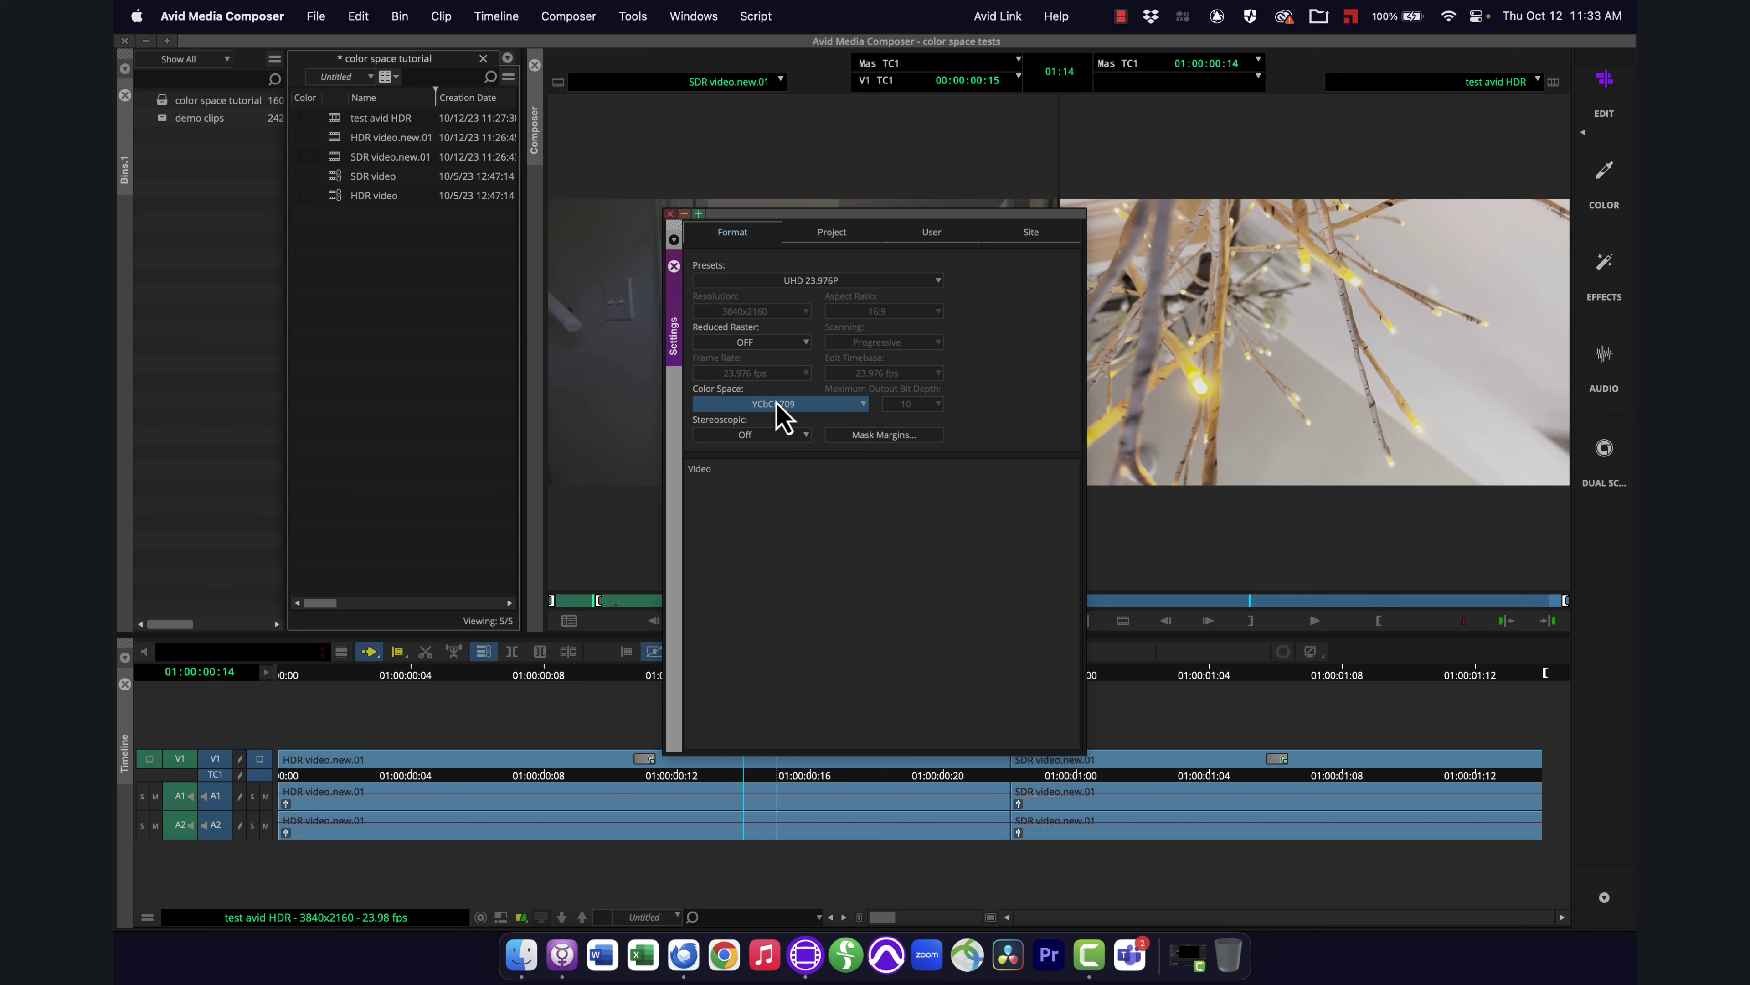
pyautogui.click(665, 211)
# - Start a file export of the sequence and set the MP4 output color space to Rec.2020 Hybrid Log Gamma in the export options
pyautogui.click(315, 16)
pyautogui.moveTo(382, 295)
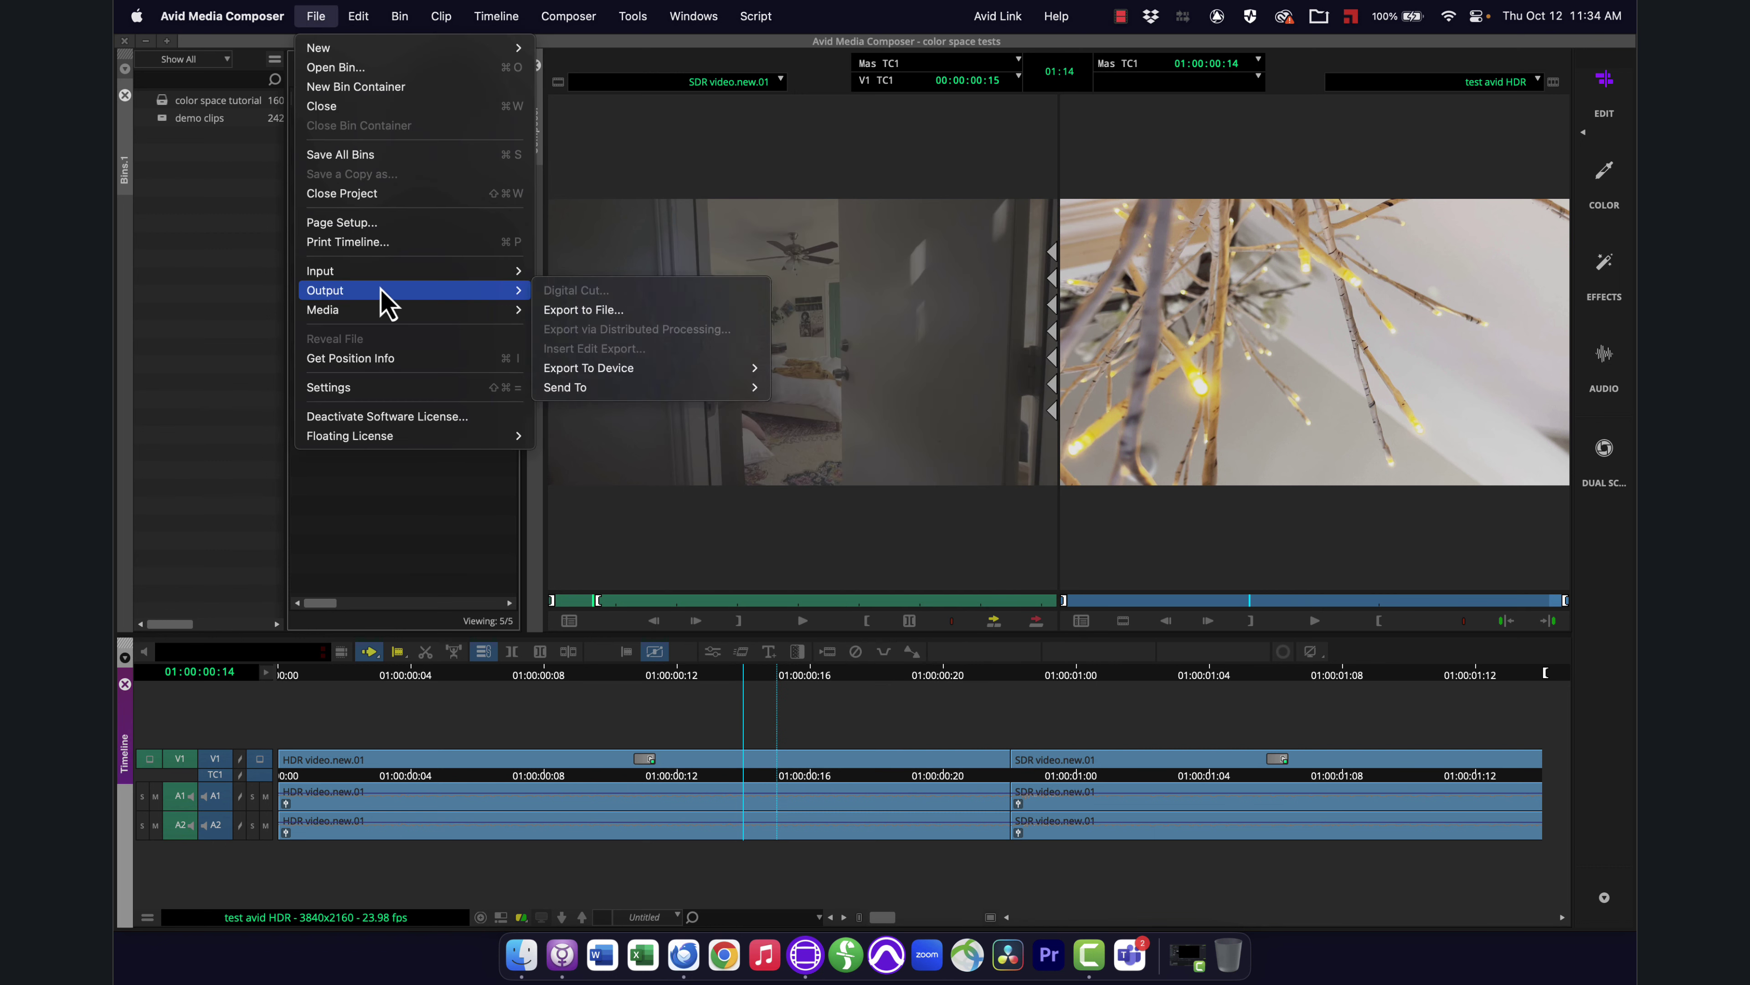
pyautogui.click(583, 310)
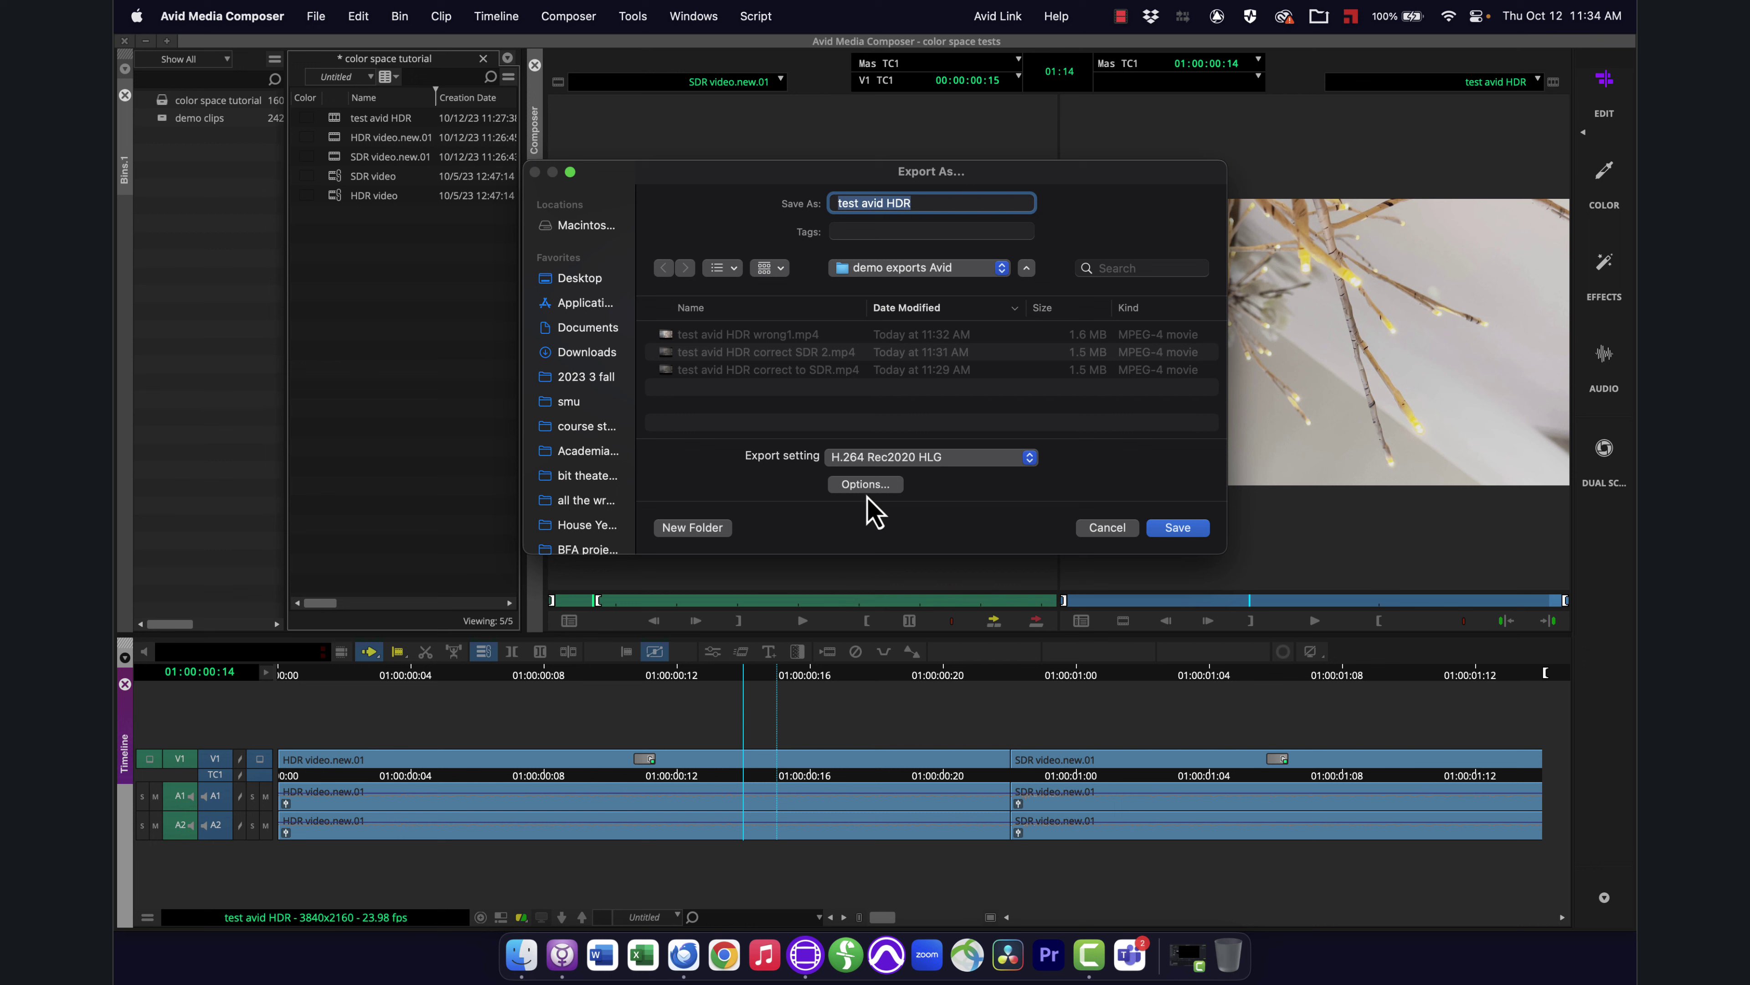
pyautogui.click(870, 483)
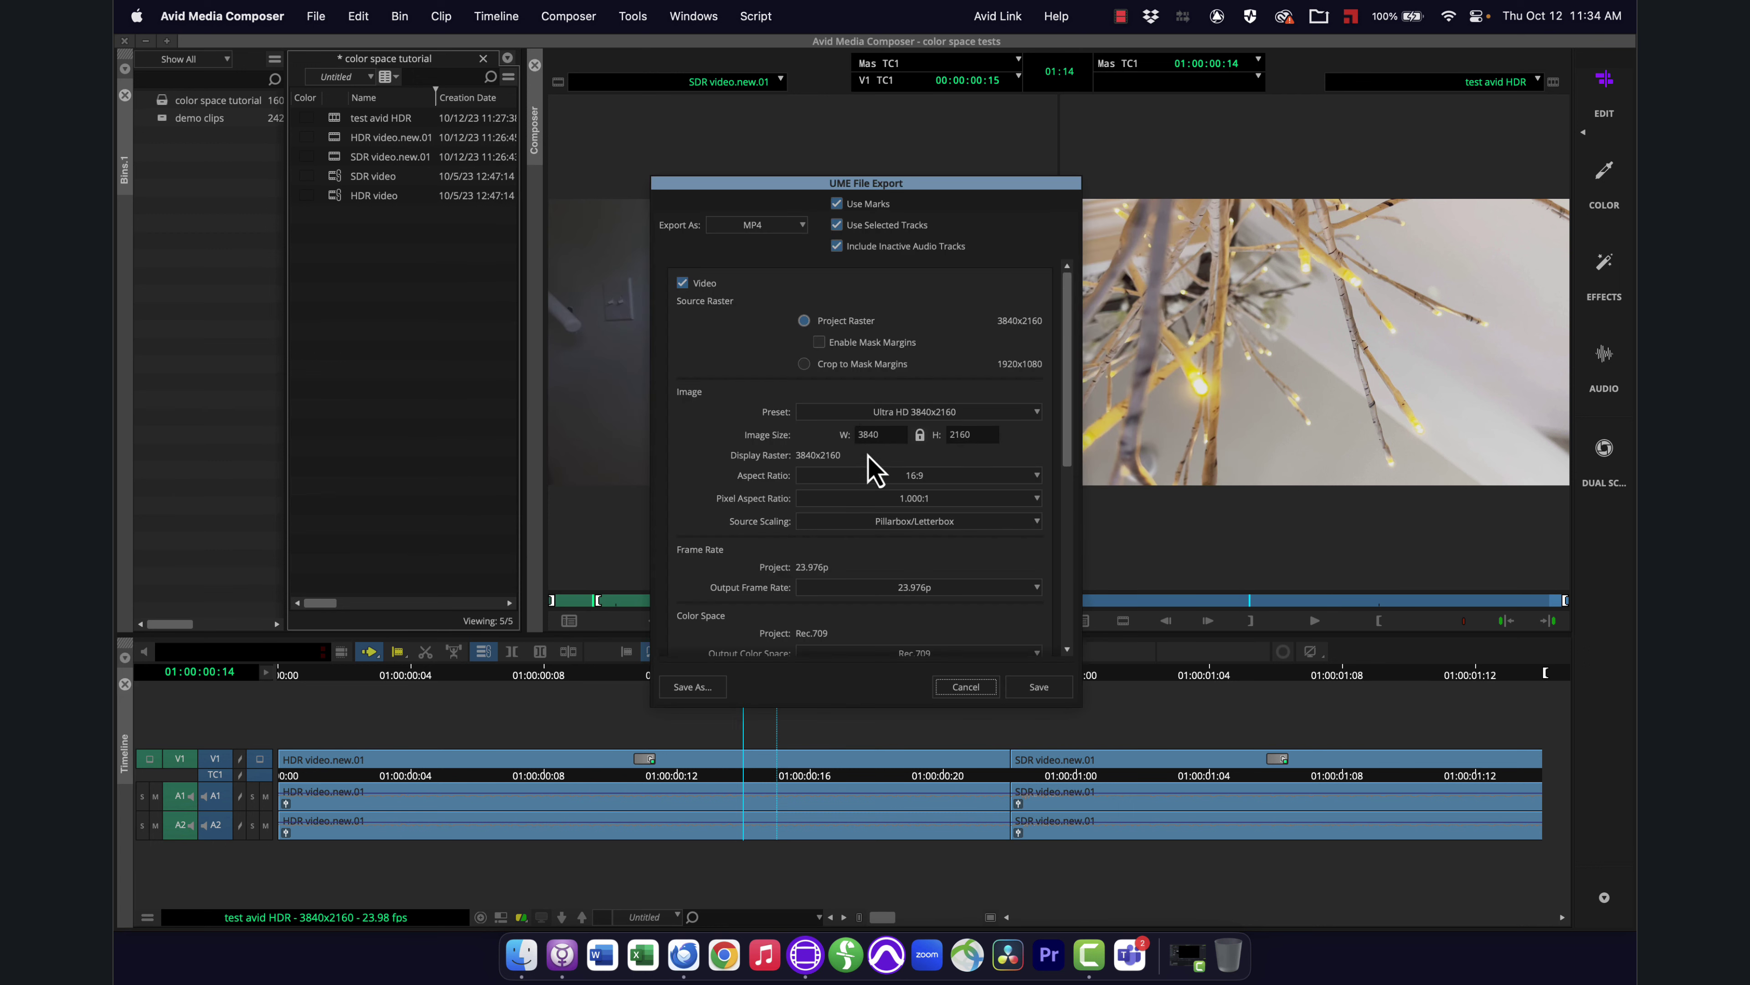
pyautogui.scroll(-8, 889, 483)
pyautogui.scroll(-1, 924, 550)
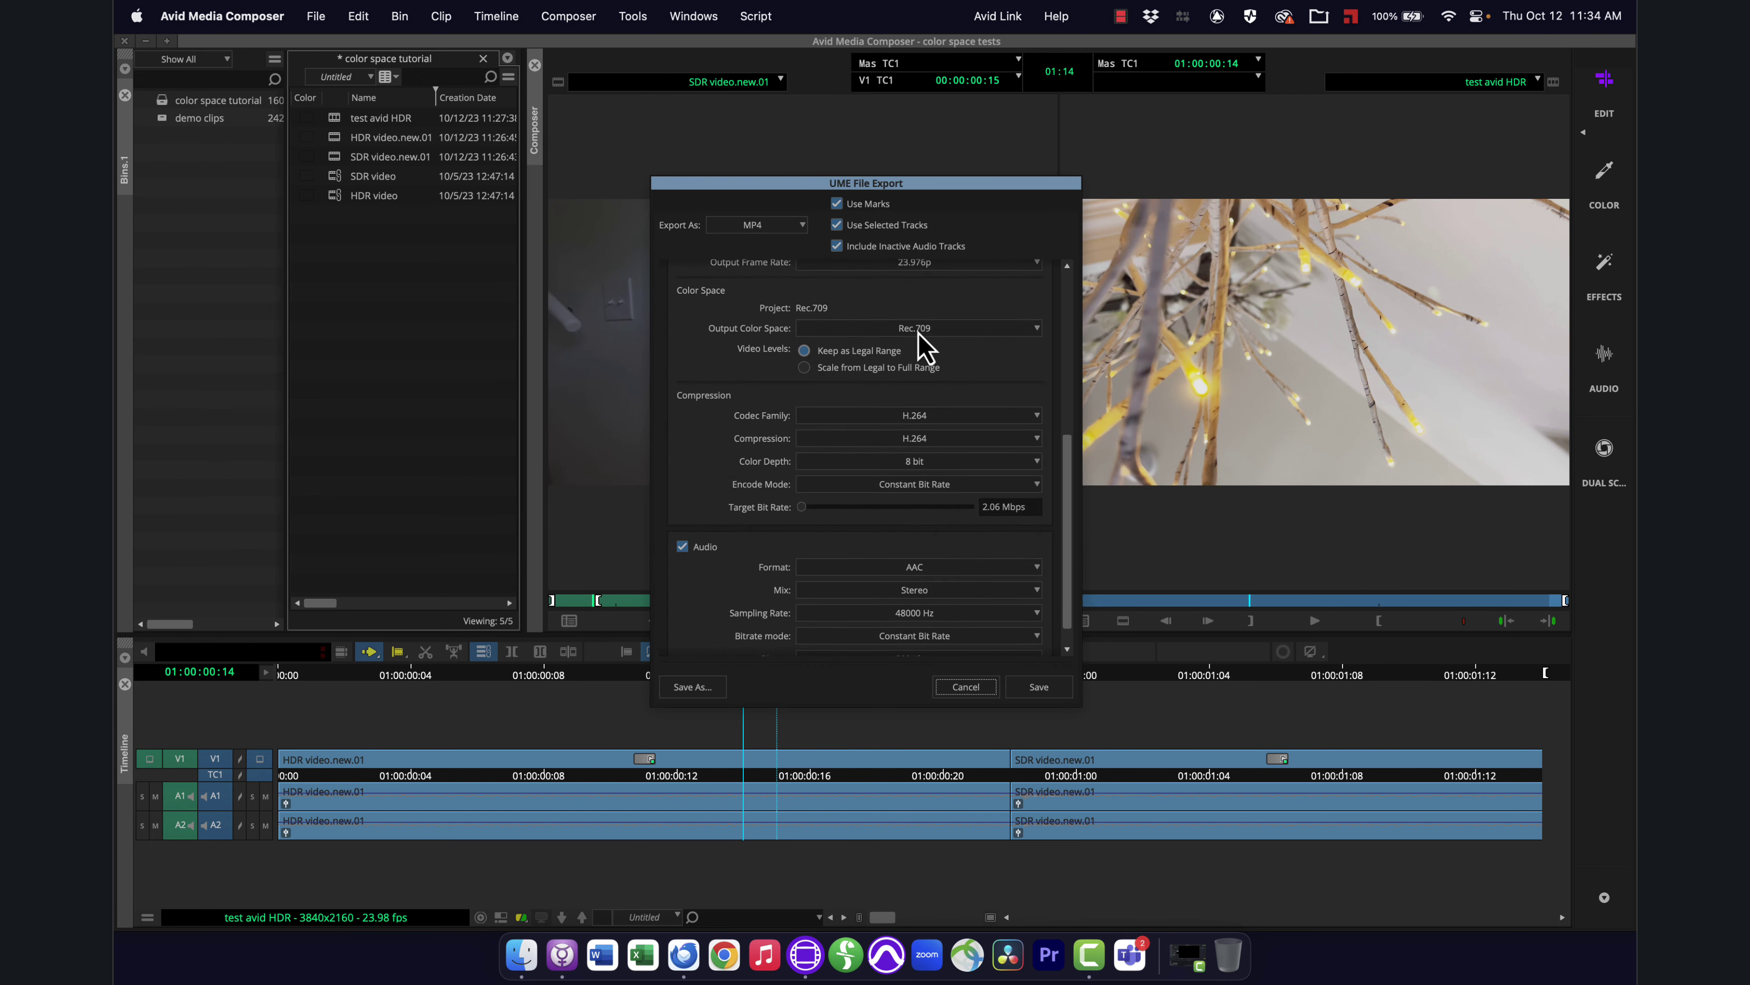
pyautogui.click(918, 331)
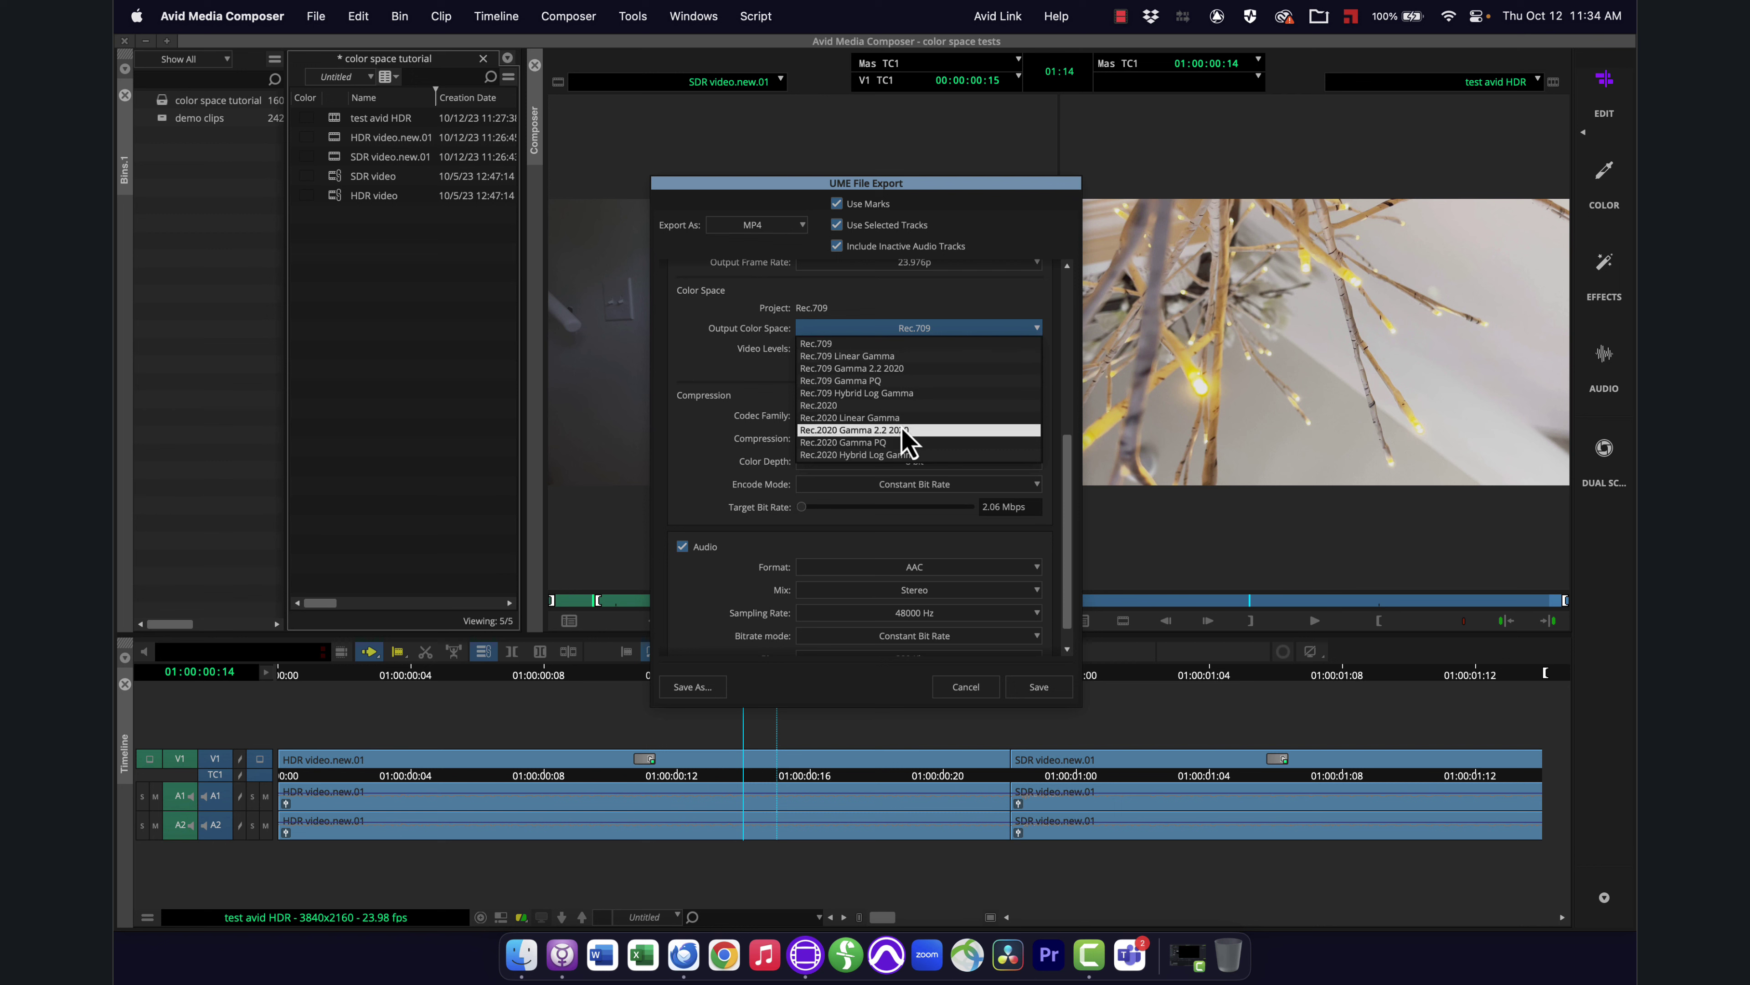
pyautogui.click(915, 455)
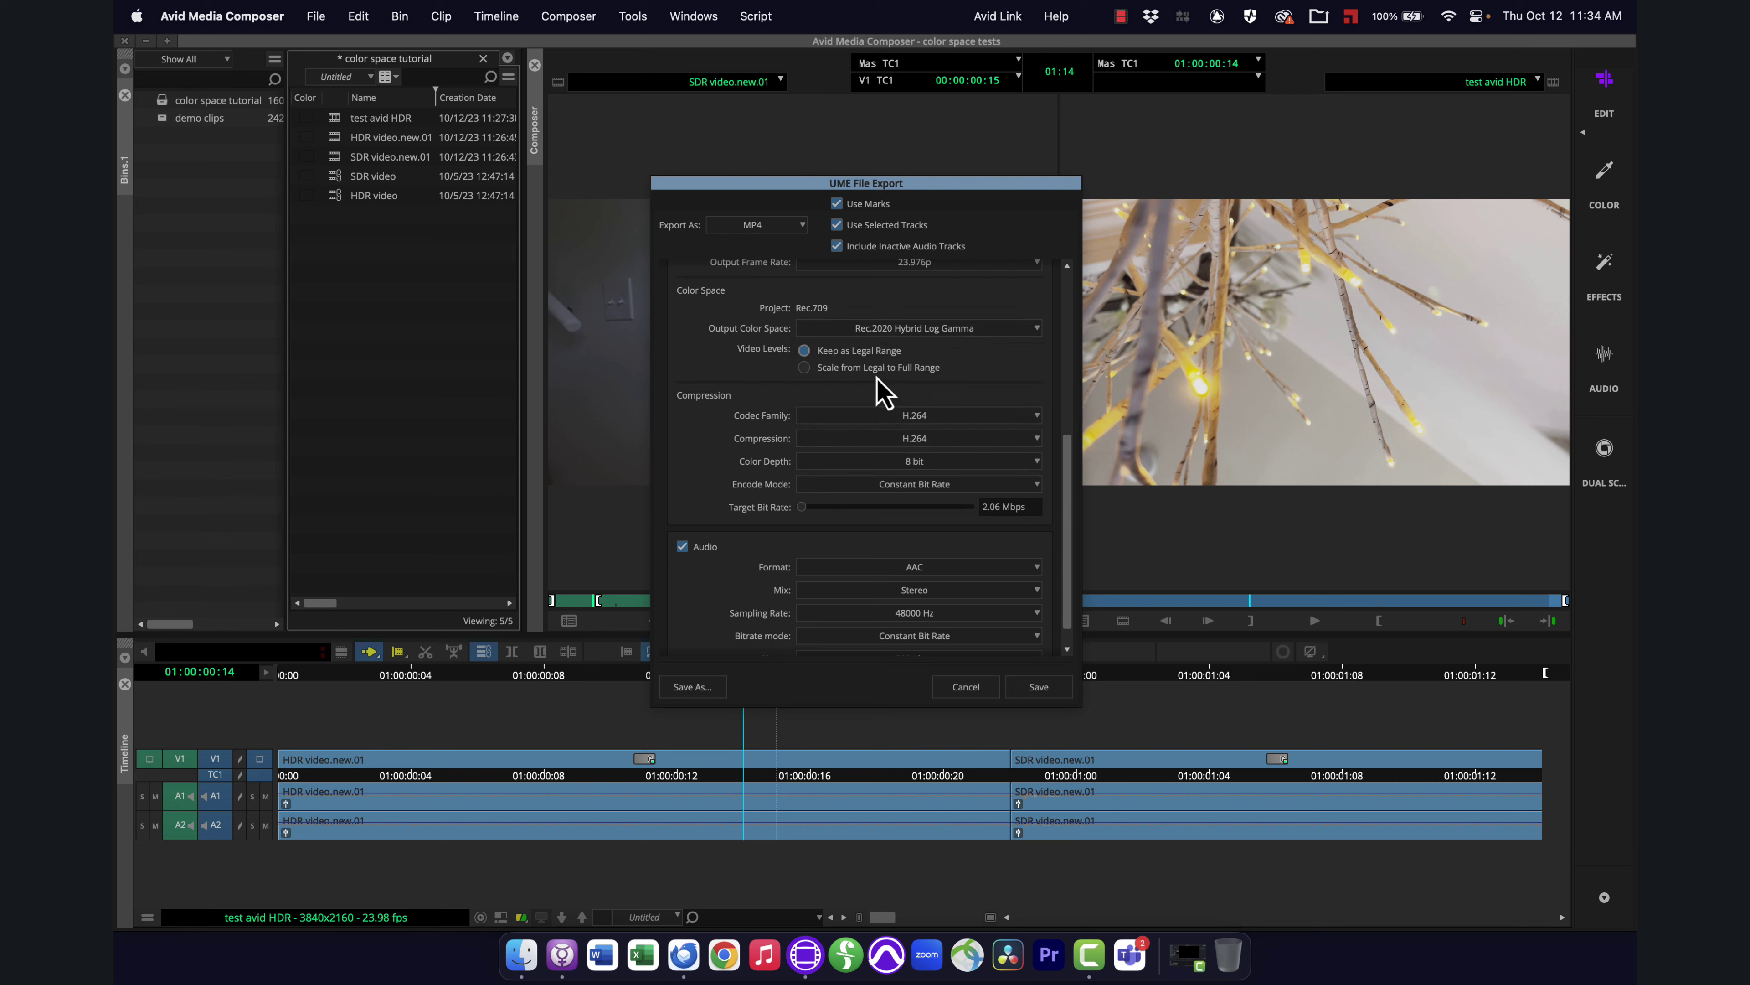
pyautogui.click(1042, 690)
# - Name the export "test avid HDR wrong2" and save it to the demo exports Avid folder
pyautogui.press('Right')
pyautogui.write('w')
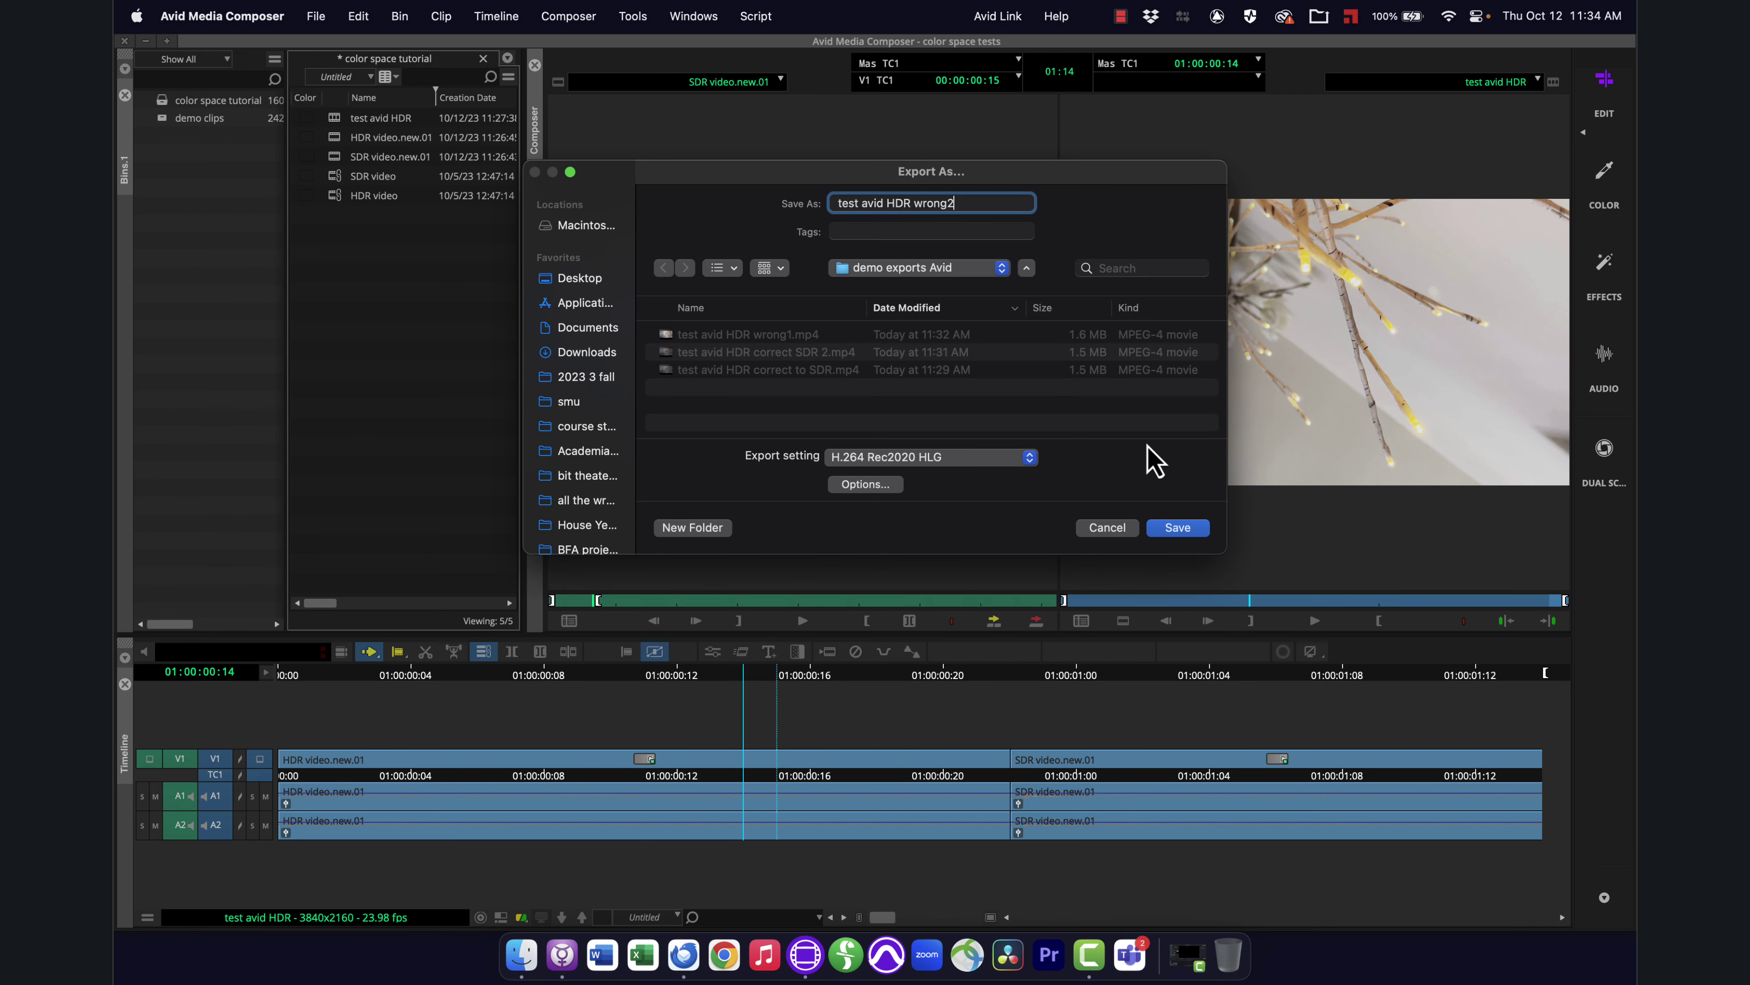
pyautogui.press('Return')
# - Open test avid HDR wrong2.mp4 in QuickTime Player and compare its HDR shot with test avid HDR correct to SDR.mp4
pyautogui.doubleClick(1047, 473)
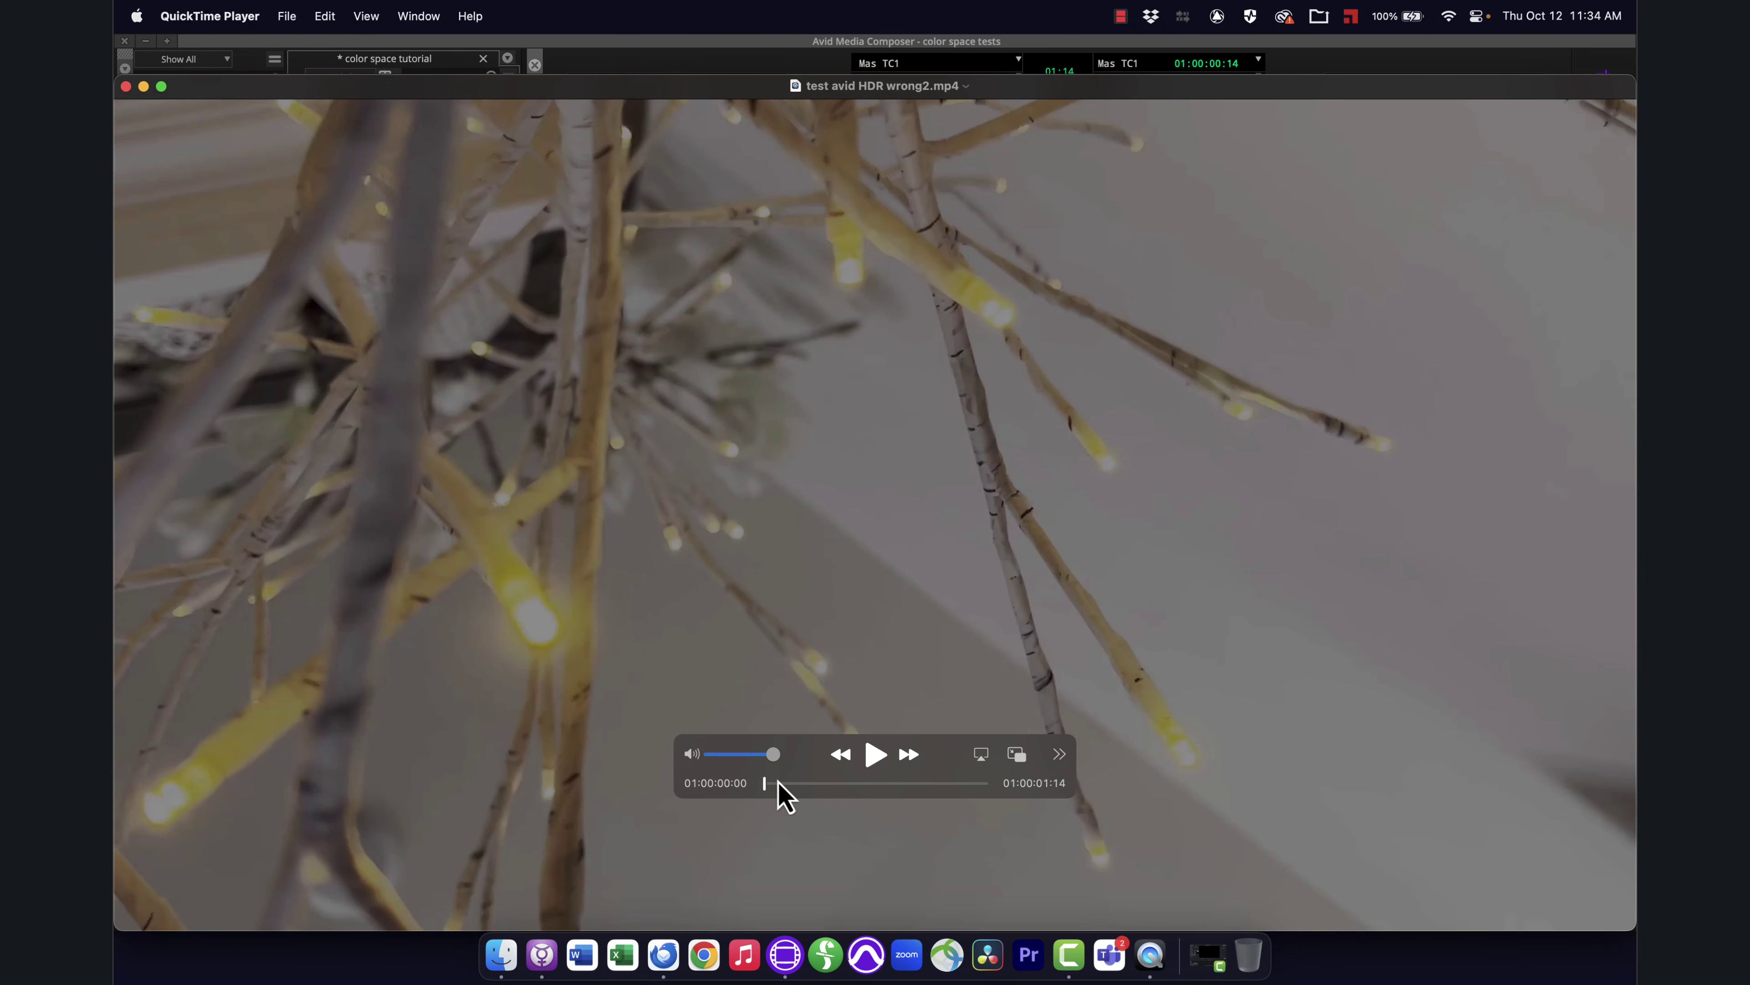
pyautogui.moveTo(778, 783)
pyautogui.mouseDown()
pyautogui.moveTo(975, 782)
pyautogui.moveTo(754, 771)
pyautogui.mouseUp()
pyautogui.press('super+Tab')
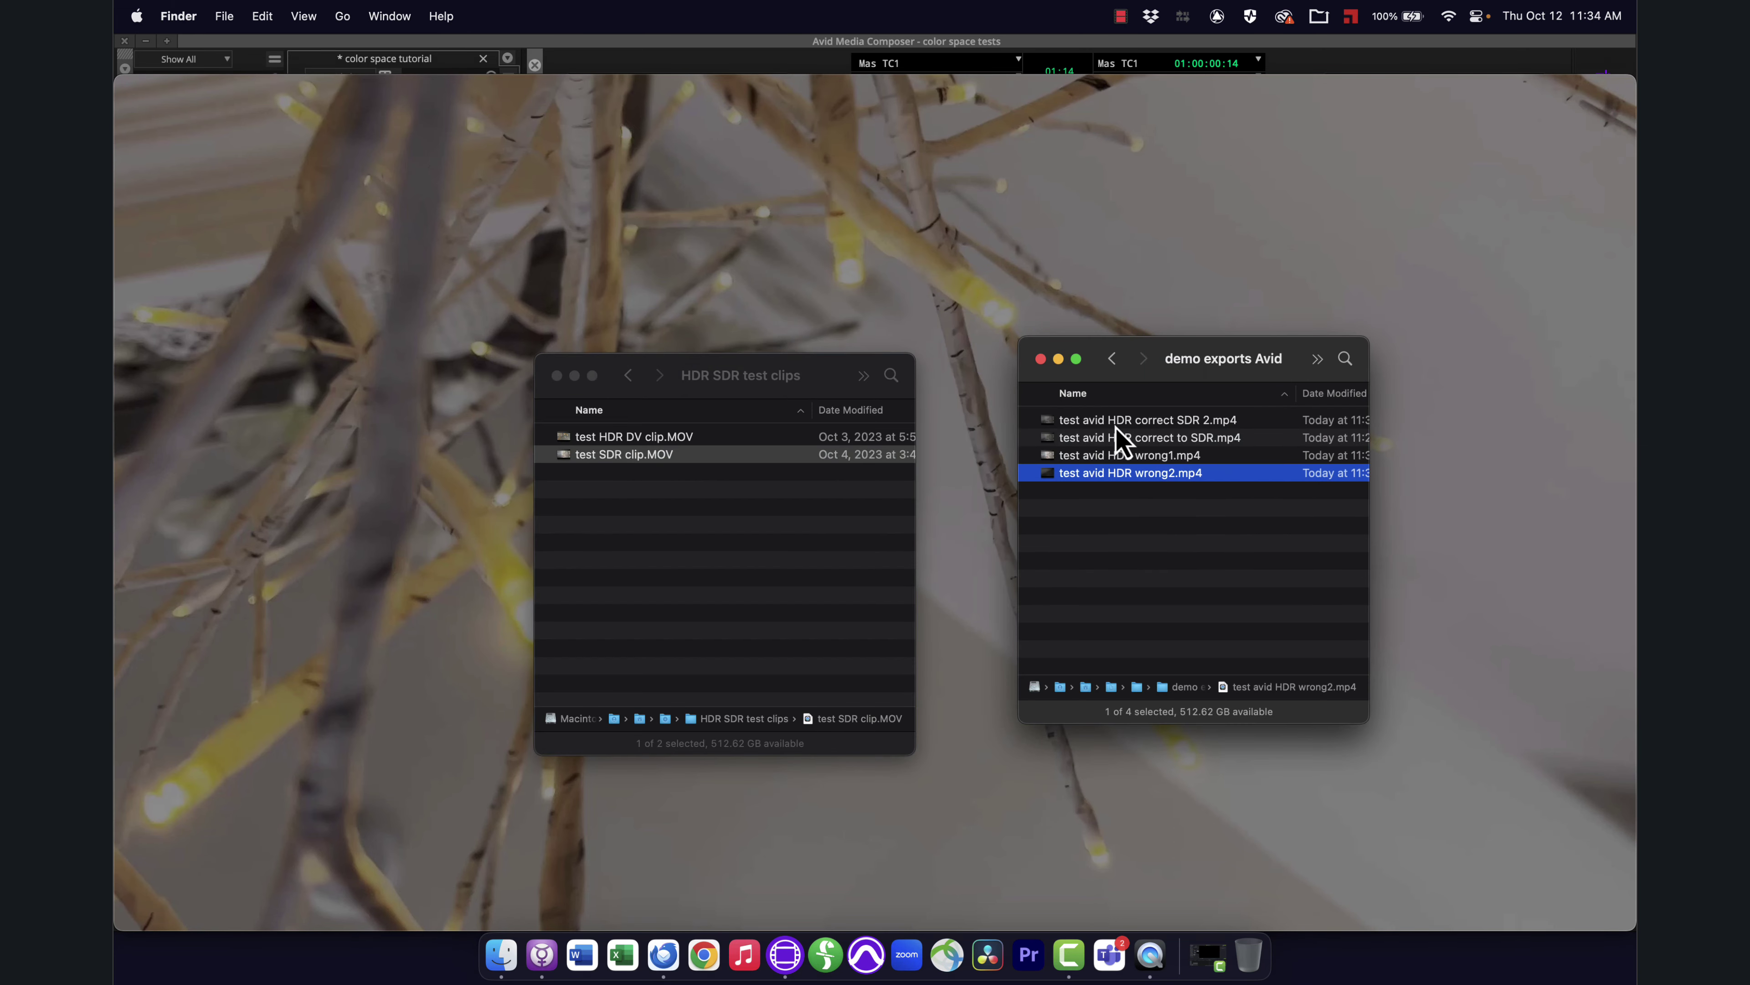
pyautogui.doubleClick(1100, 440)
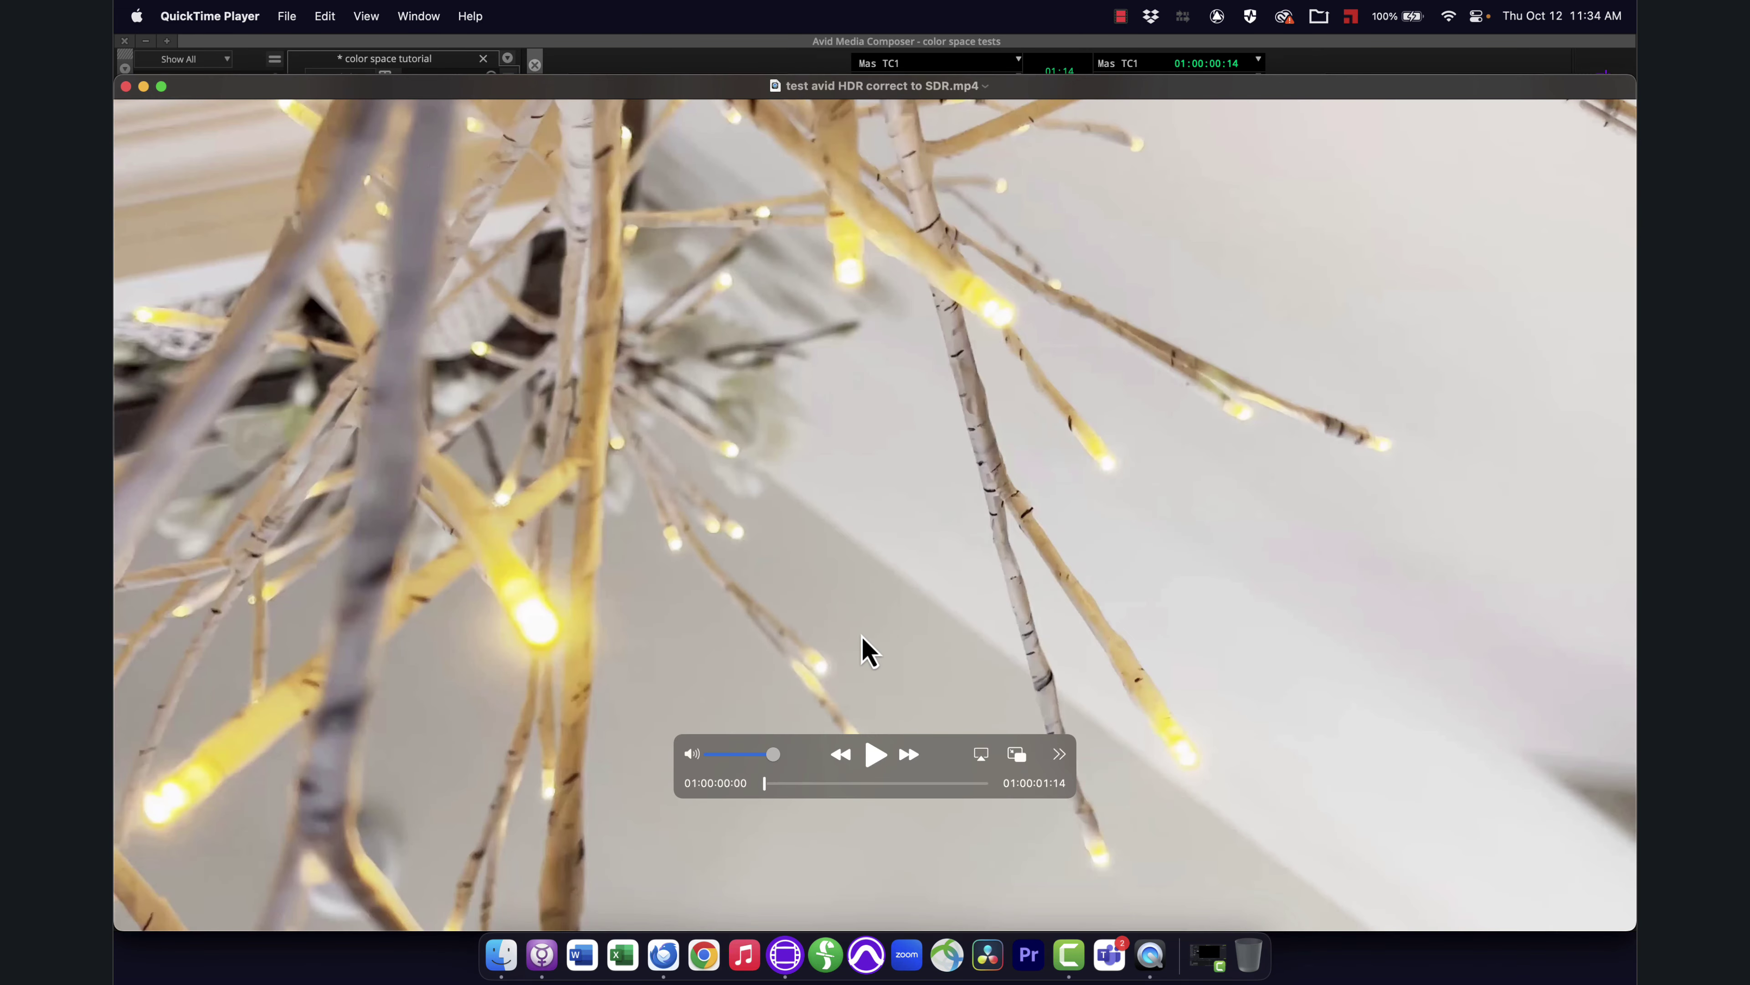
pyautogui.moveTo(925, 792); pyautogui.dragTo(666, 775)
pyautogui.press('super+grave')
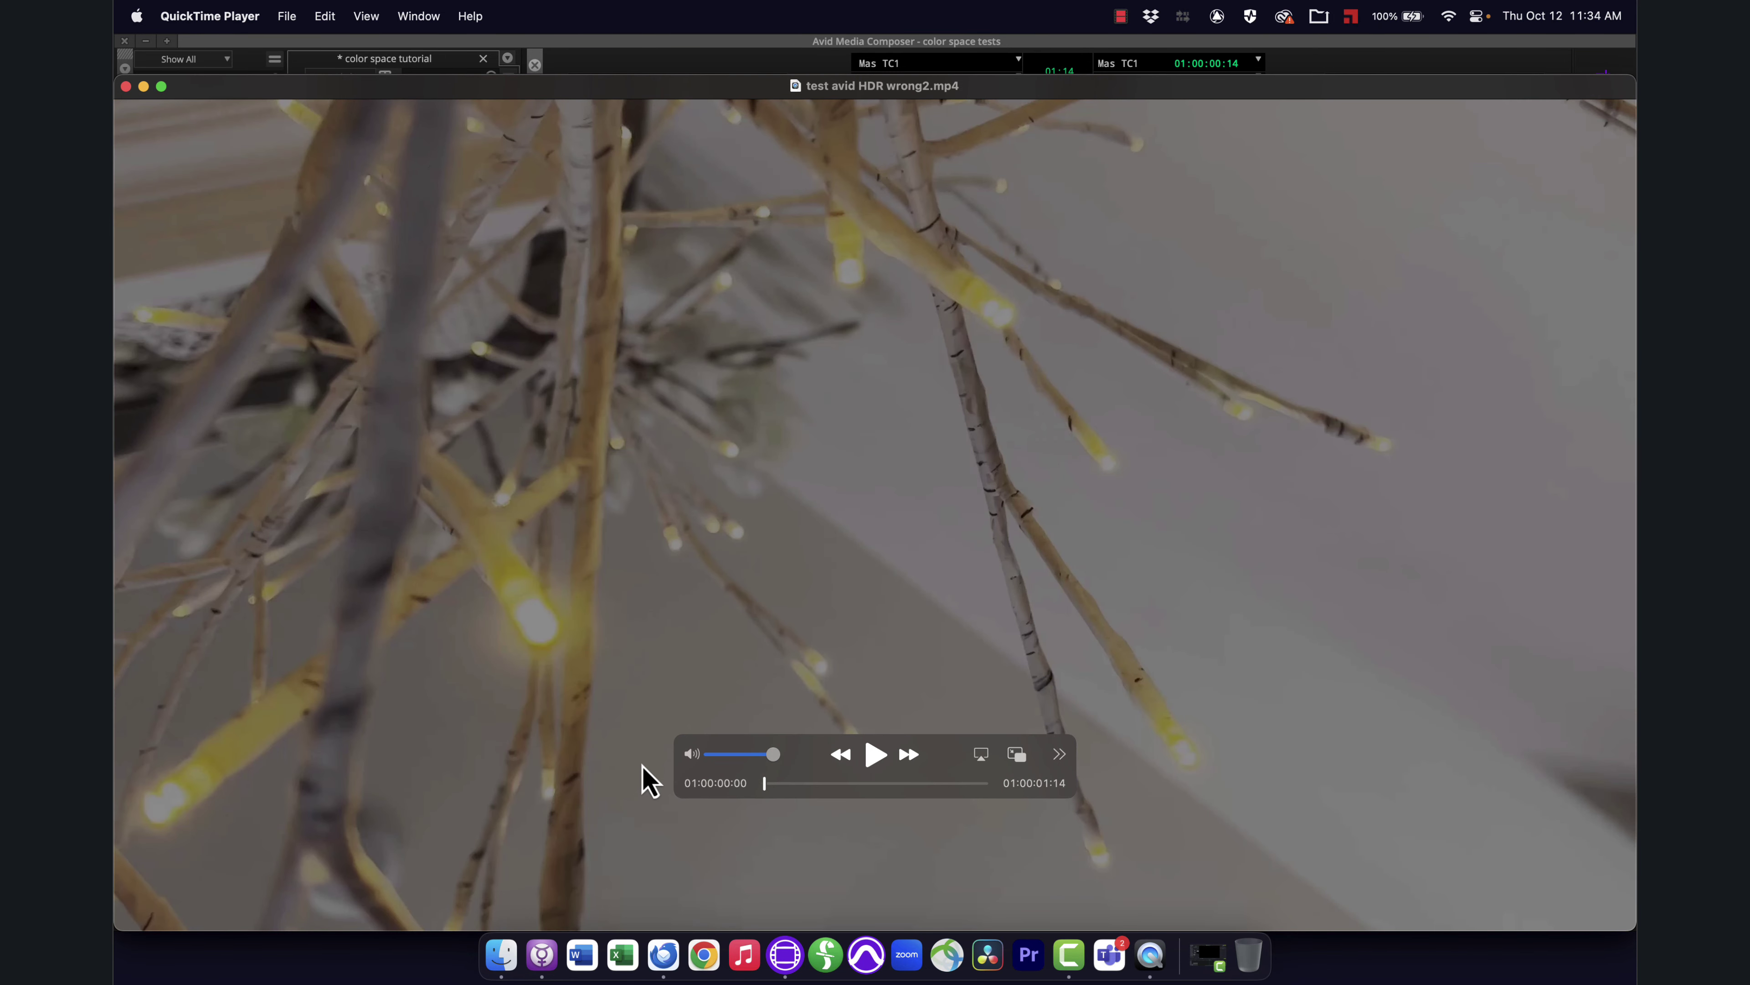
# - Compare the SDR bedroom shot near the end of both open movies, and quit QuickTime Player
pyautogui.click(944, 783)
pyautogui.press('super+grave')
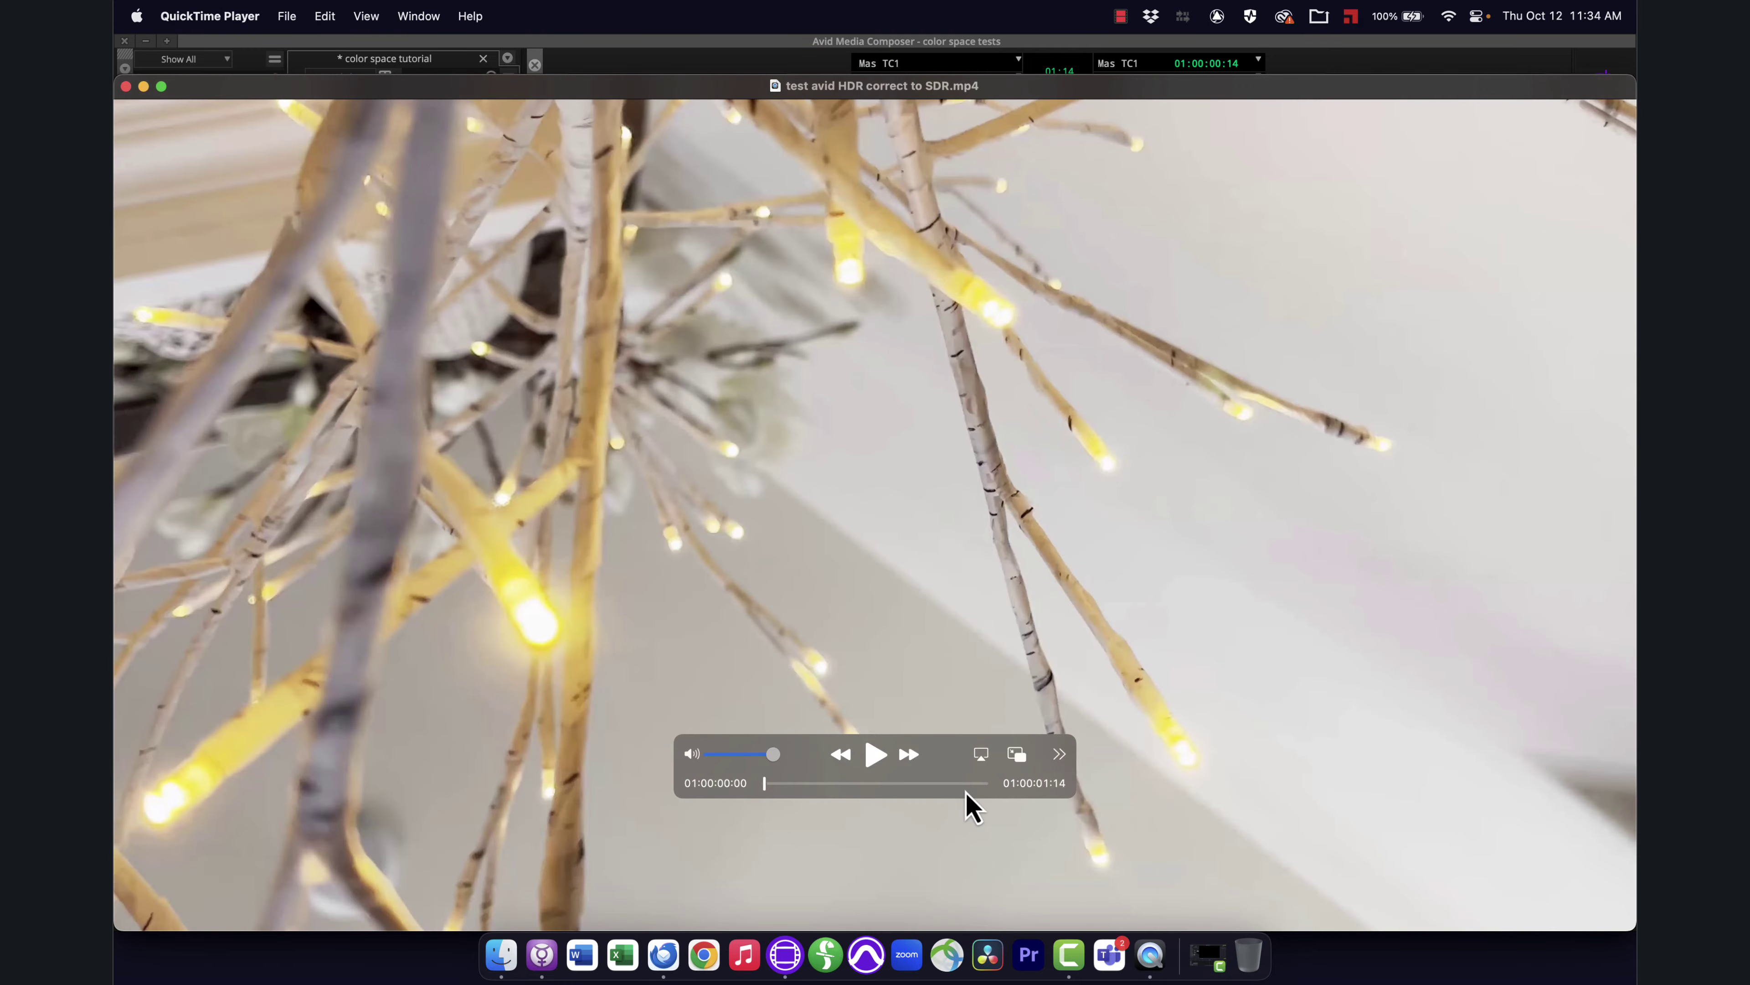
pyautogui.click(959, 783)
pyautogui.press('super+grave')
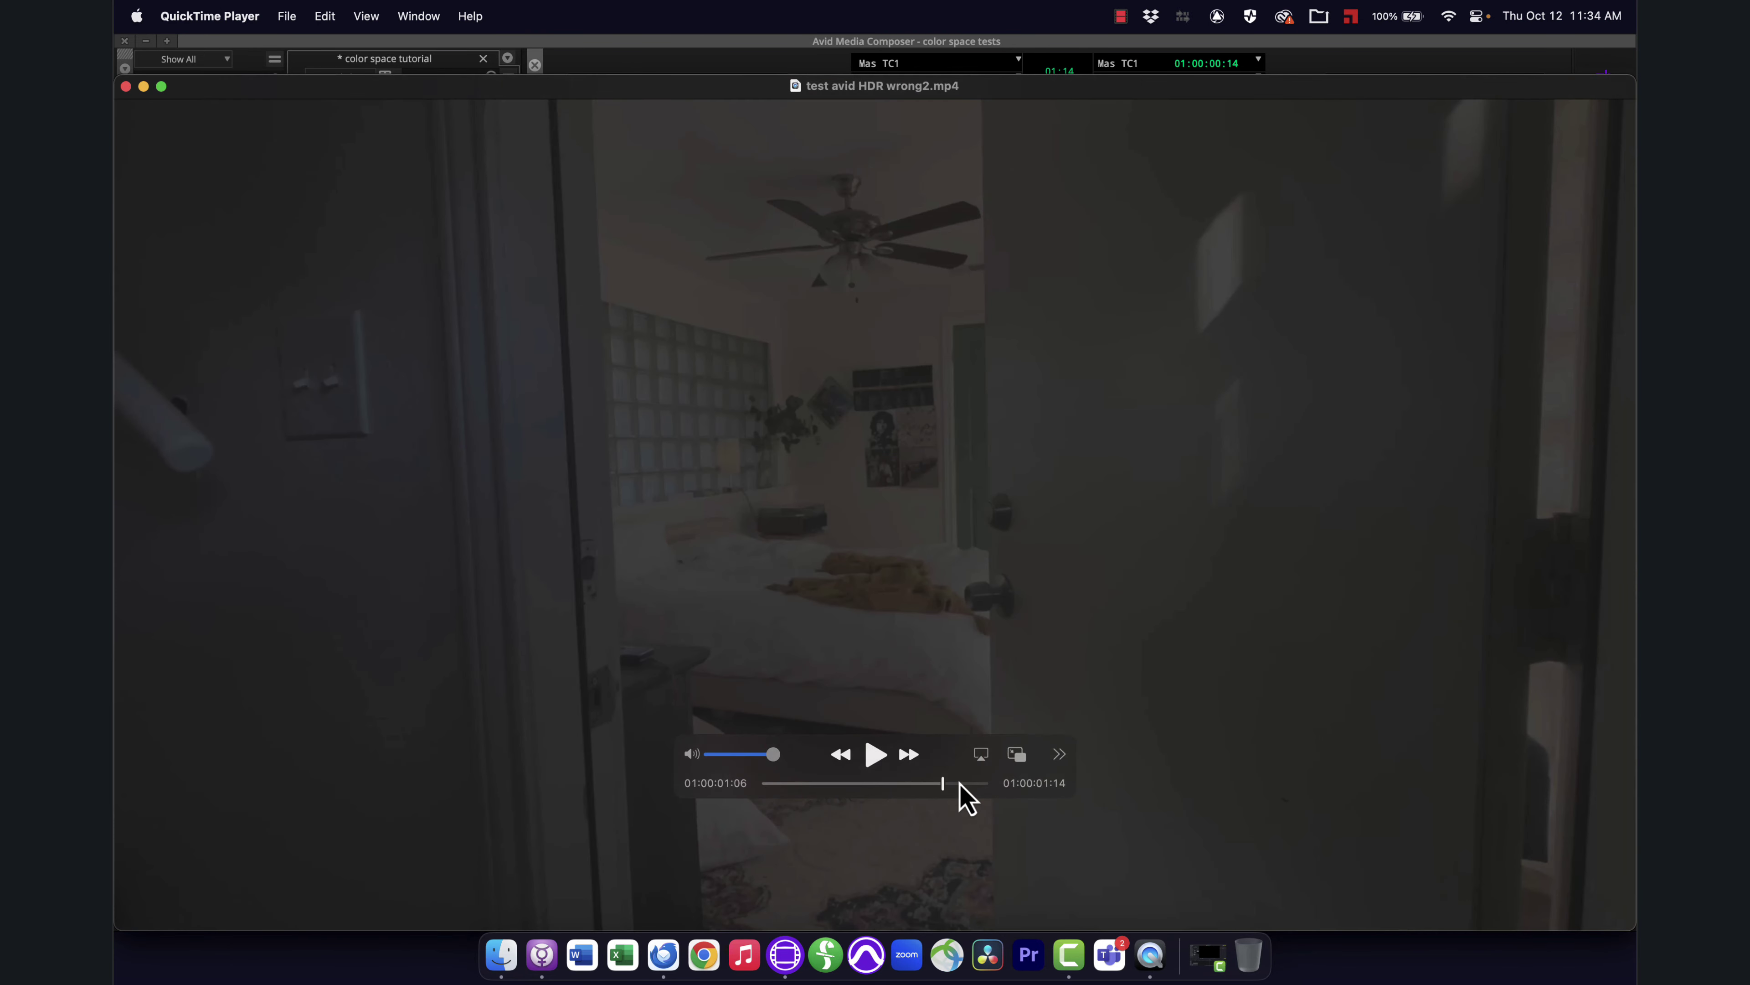
pyautogui.press('super+grave')
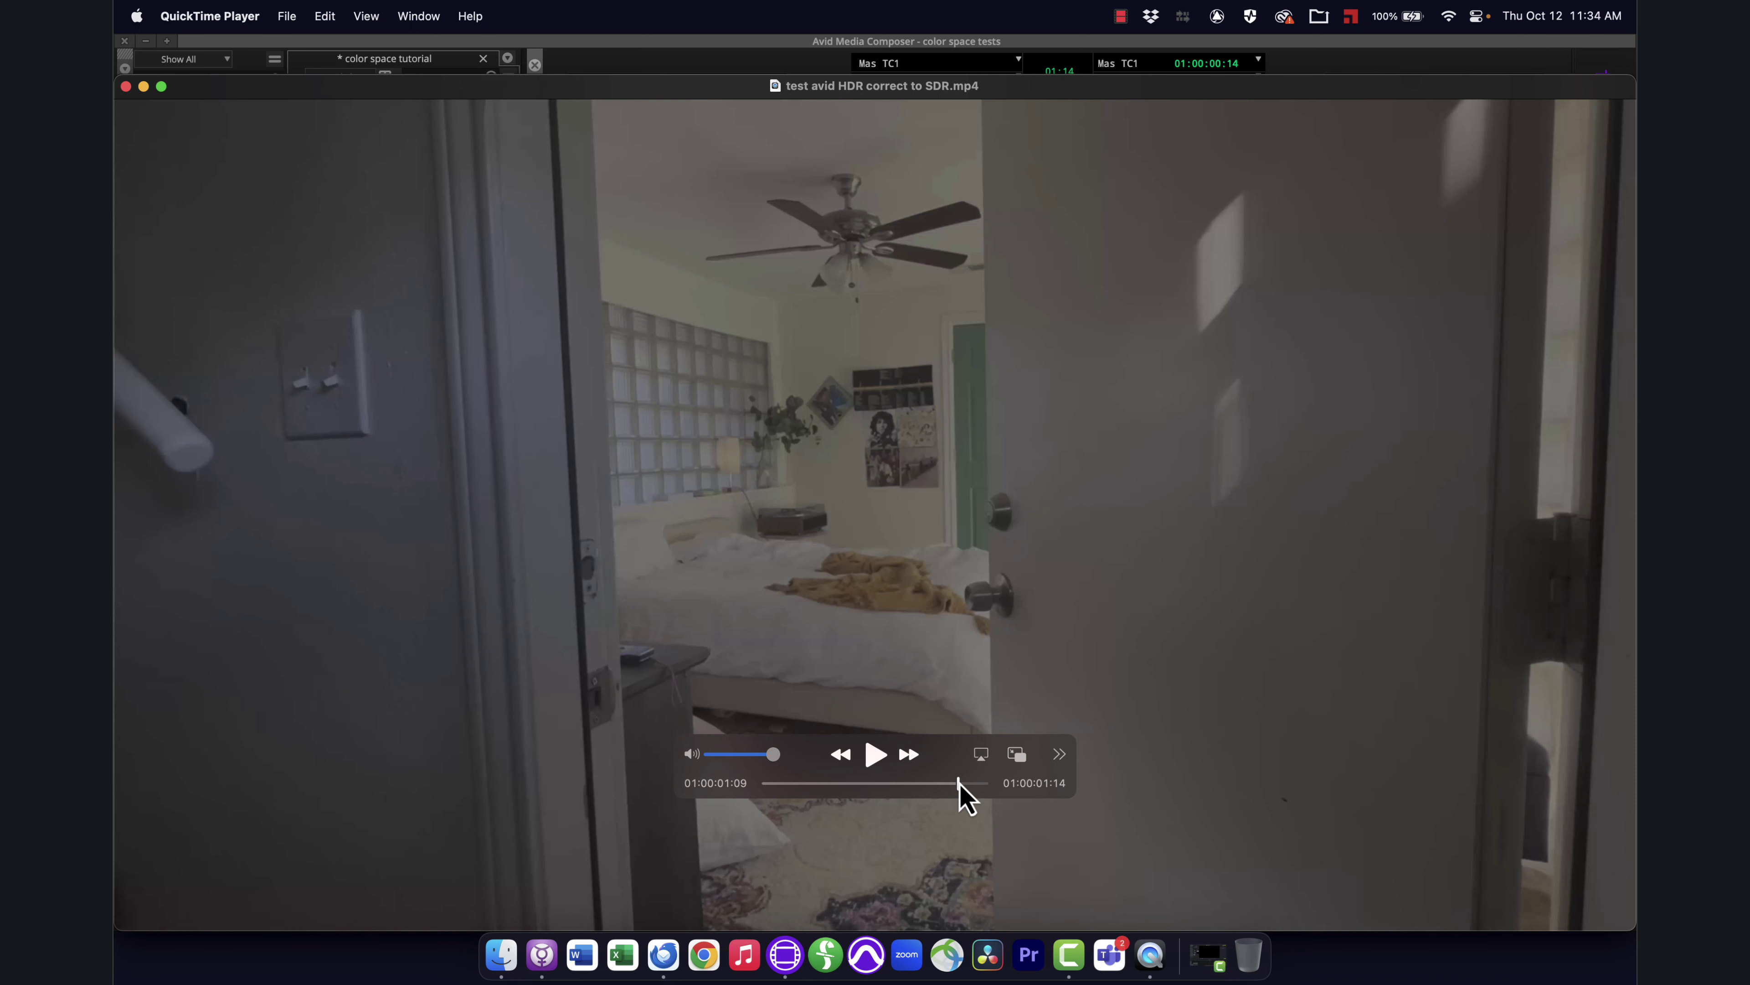
pyautogui.press('super+q')
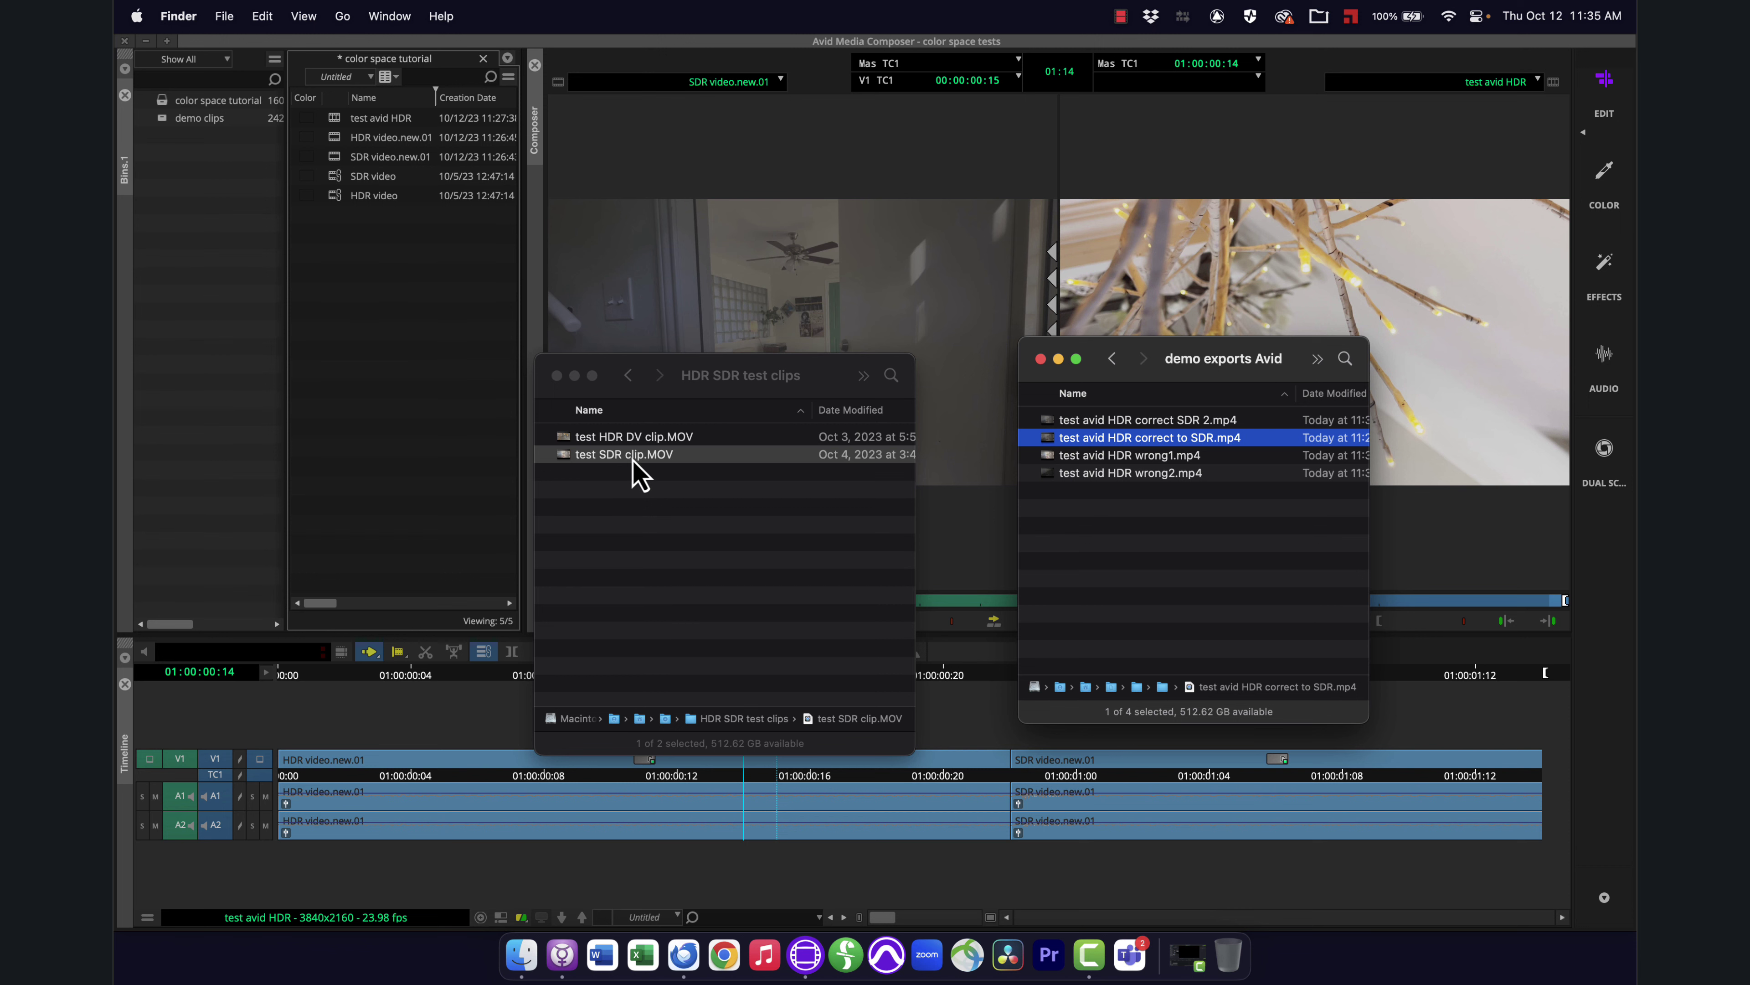
# - Switch to Avid Media Composer and set the project's color space back to YCbCr 2020 / Hybrid Log Gamma in the format settings
pyautogui.click(400, 279)
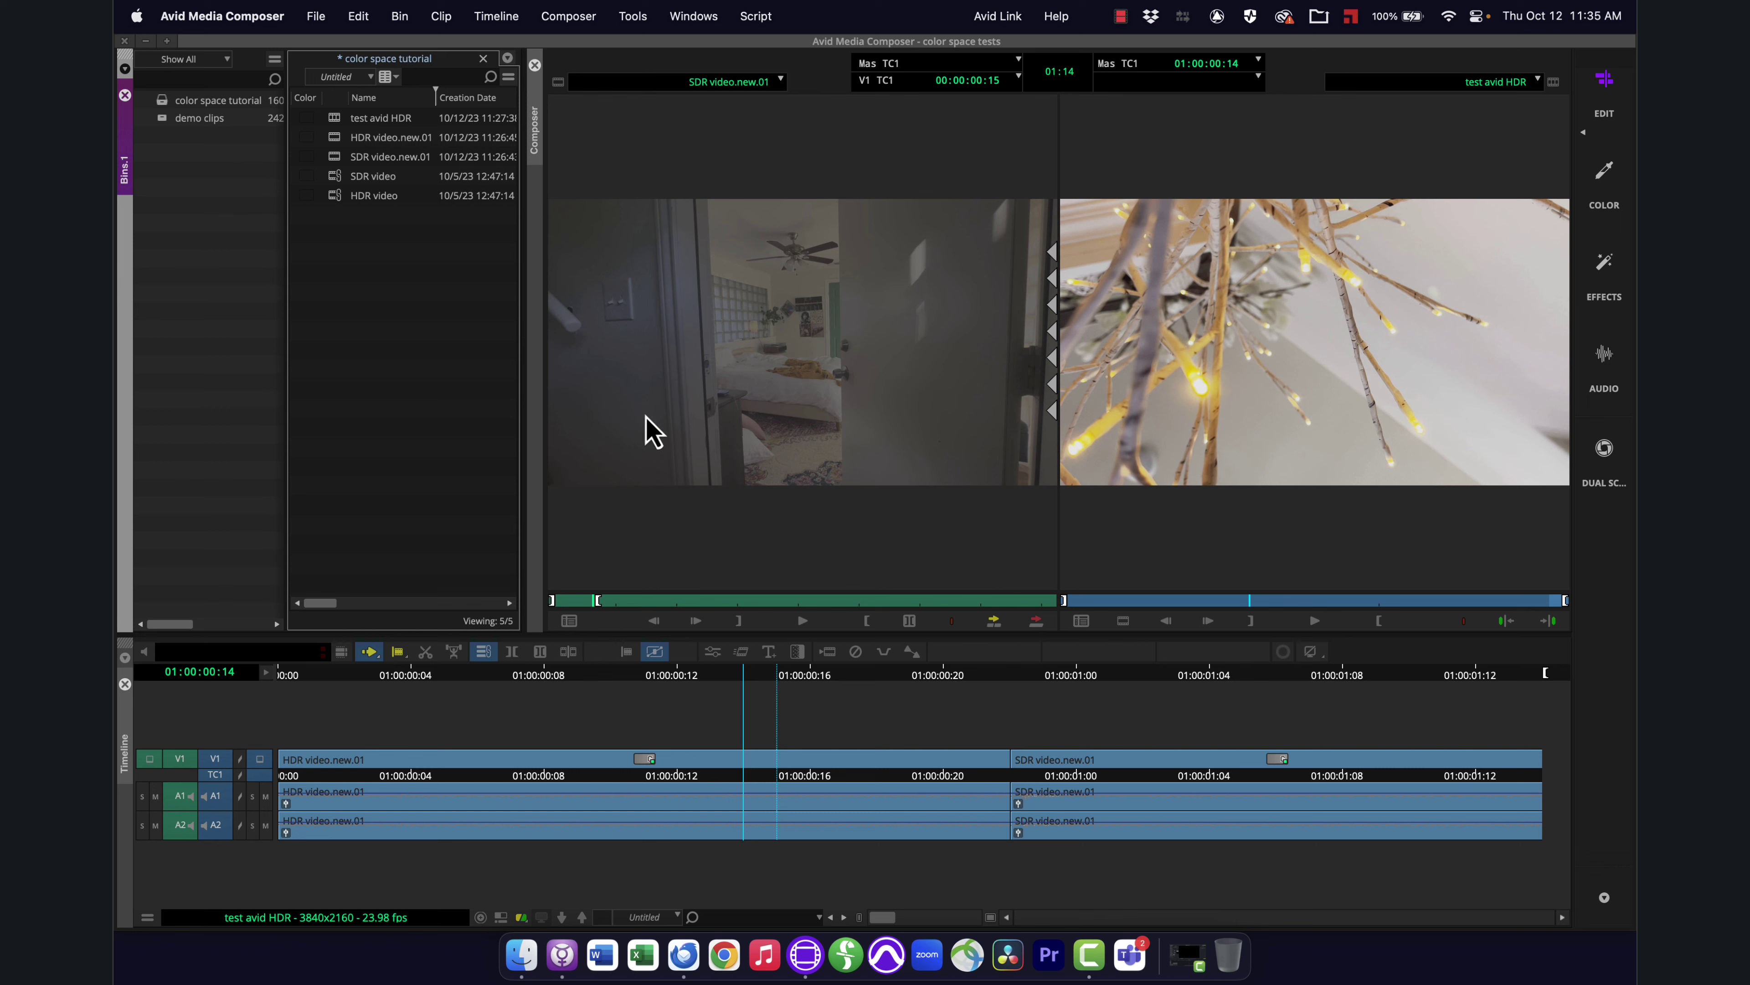
pyautogui.press('super+9')
pyautogui.click(788, 407)
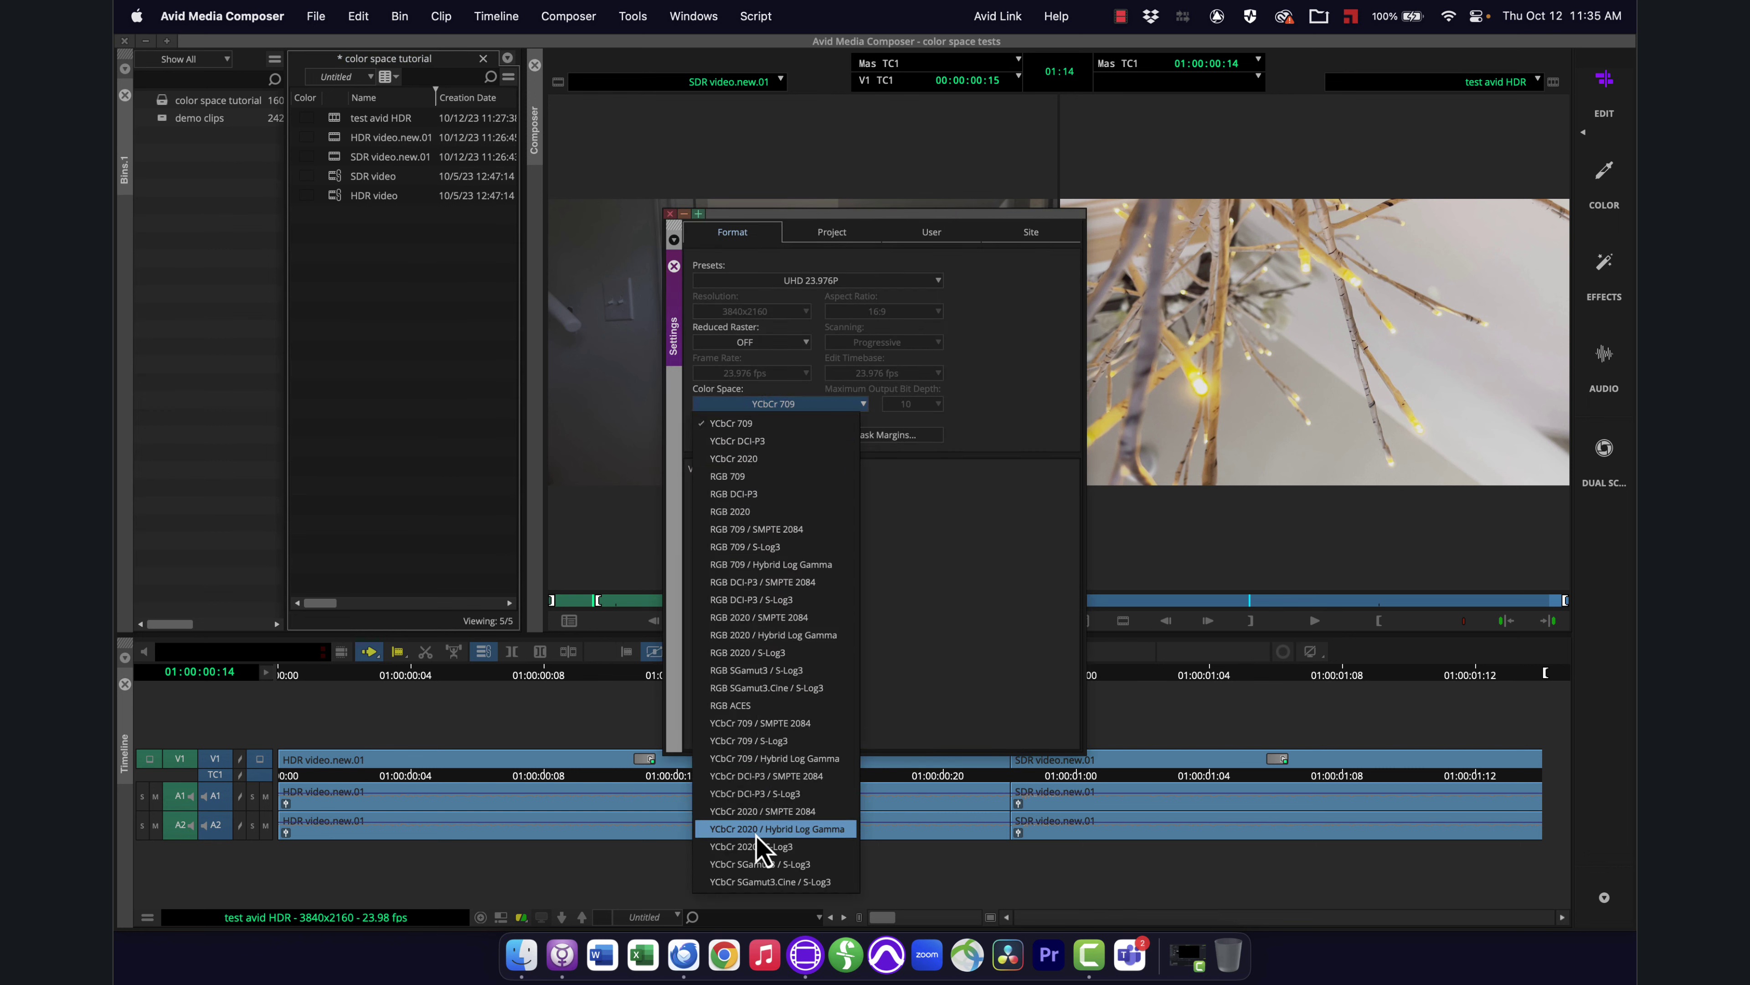
pyautogui.click(755, 831)
pyautogui.click(742, 405)
pyautogui.click(772, 414)
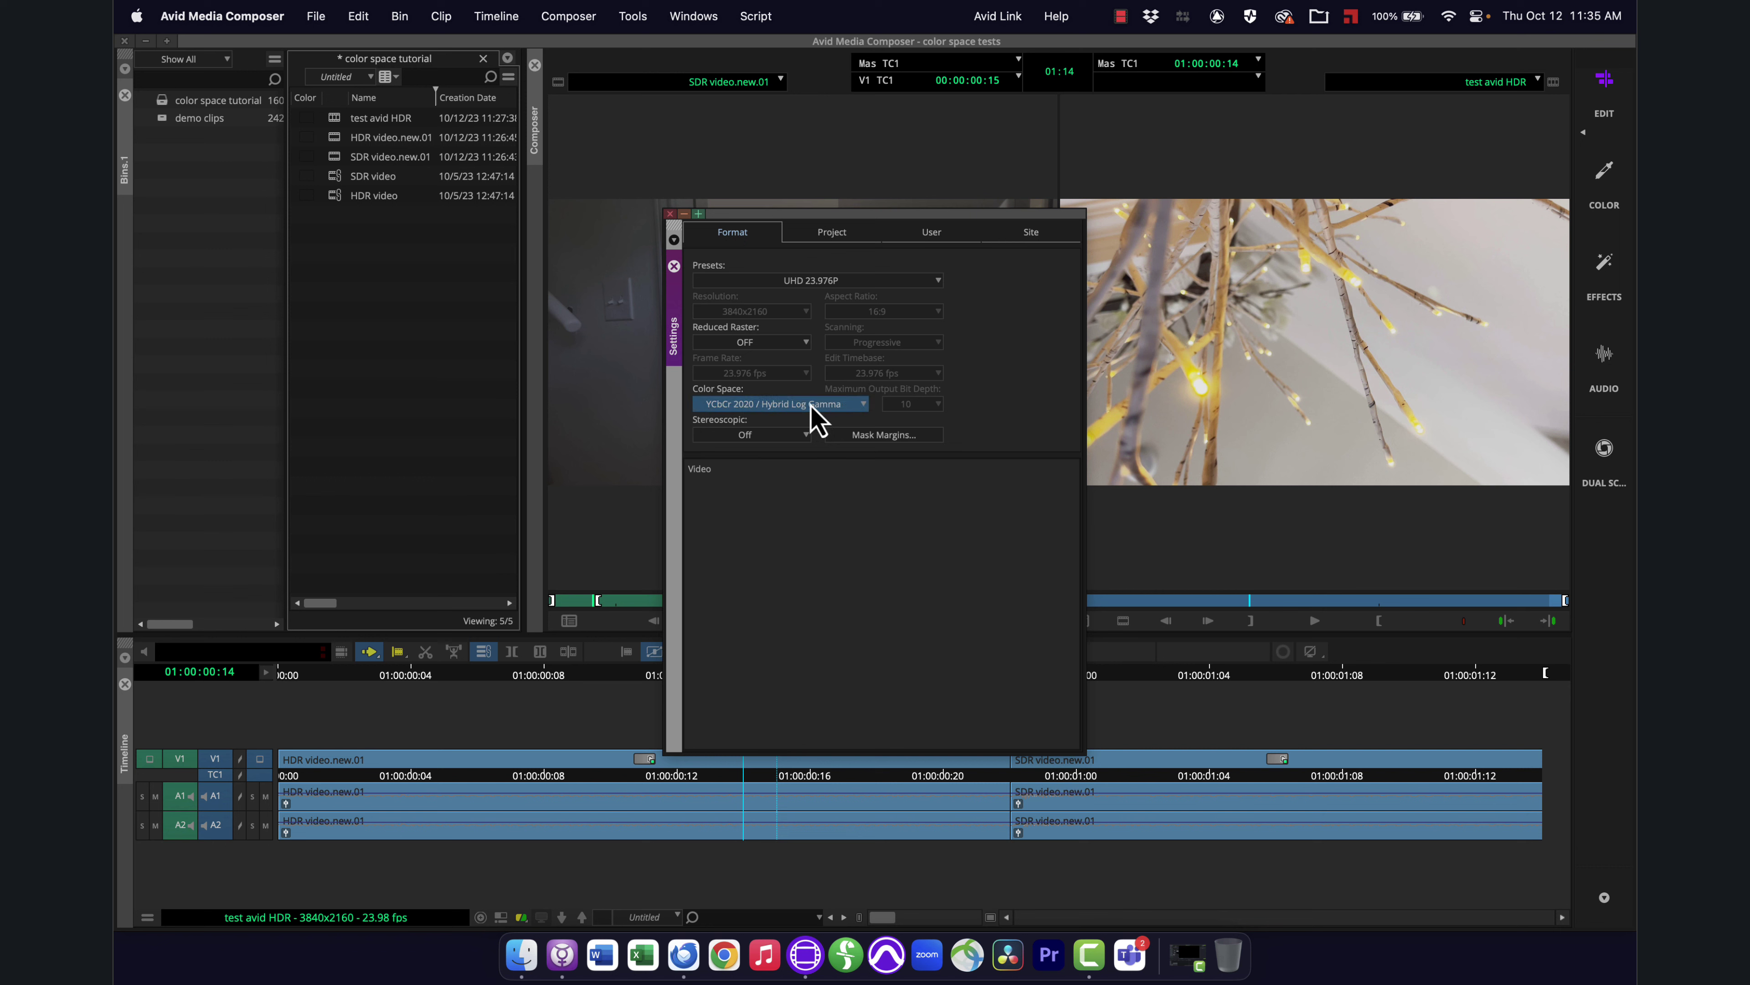
pyautogui.click(669, 214)
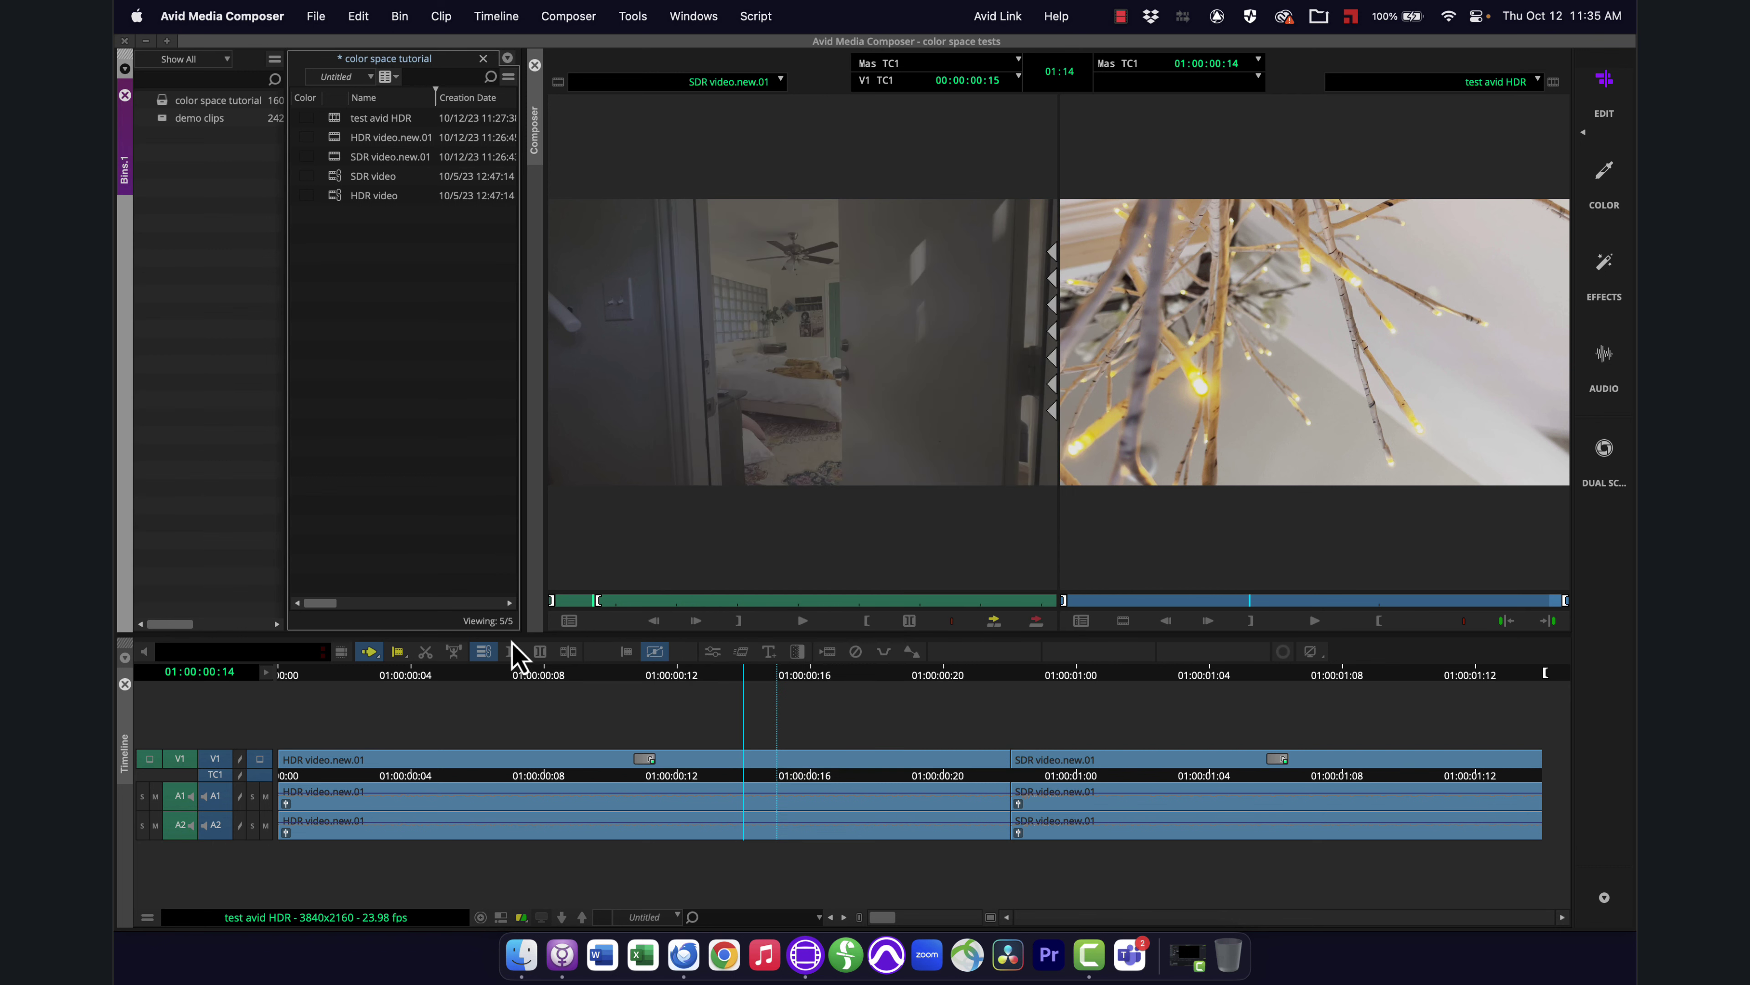
# - Export the sequence as "test avid HDR HDR export" to demo exports Avid, keeping the MP4 options with Rec.2020 Hybrid Log Gamma output color space
pyautogui.click(319, 15)
pyautogui.moveTo(495, 292)
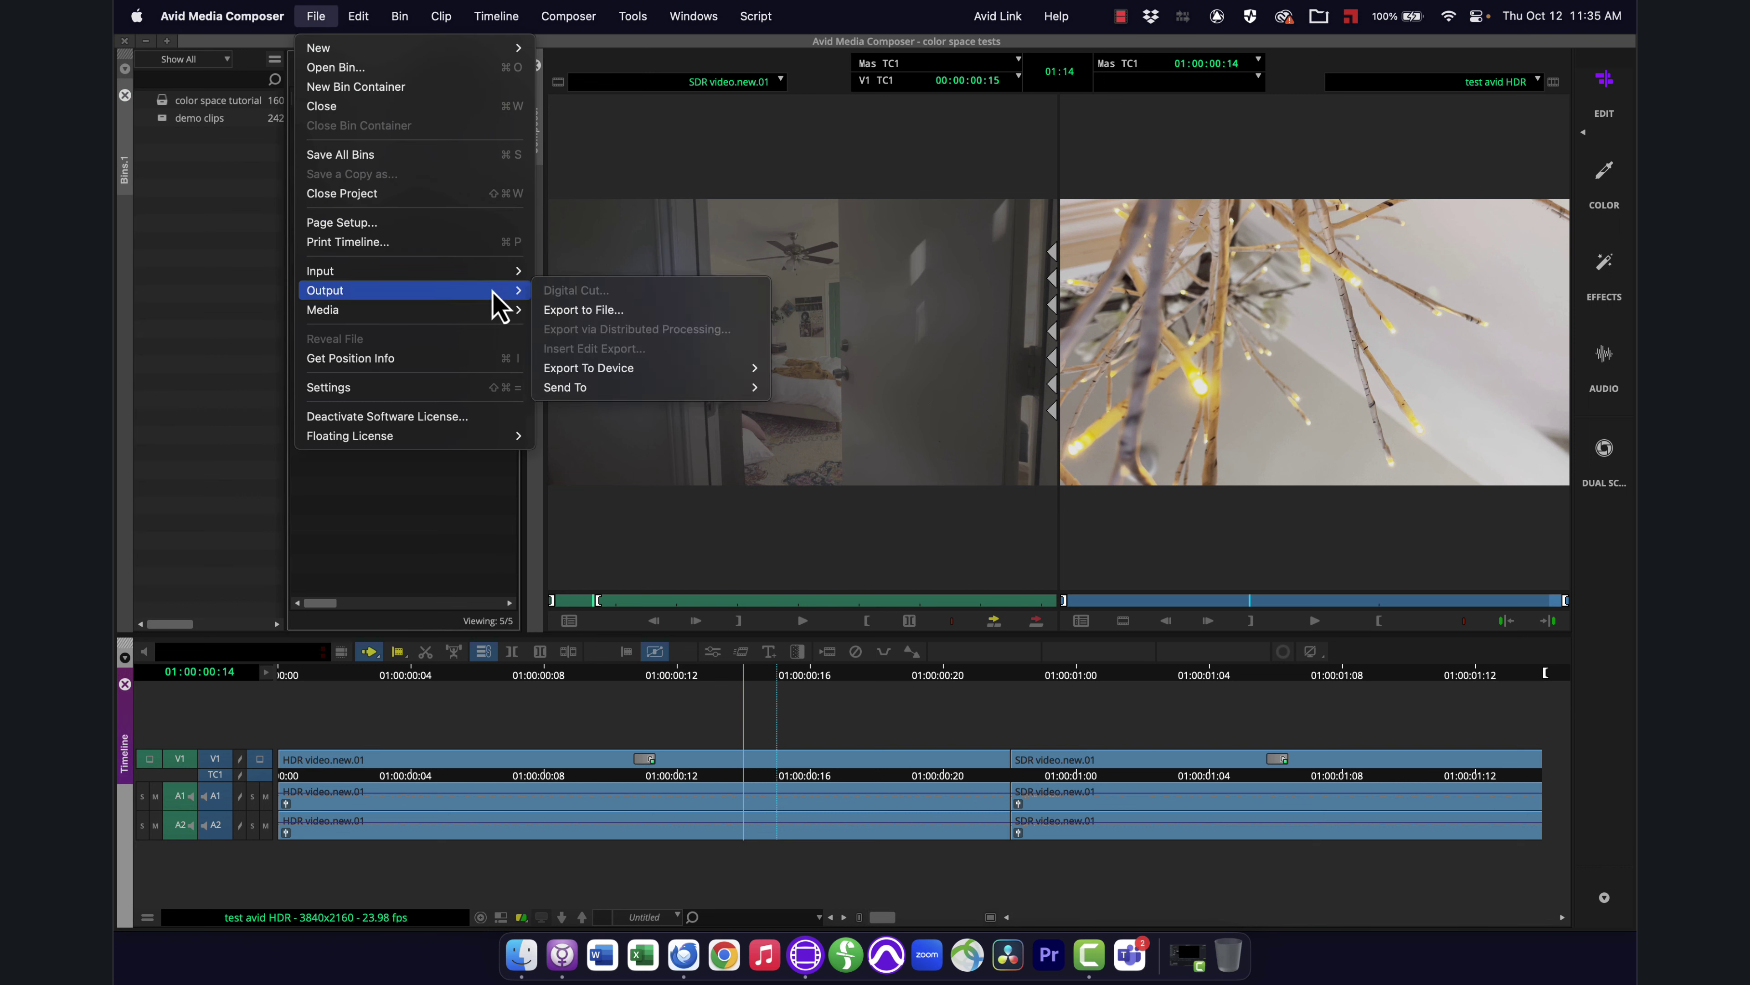
pyautogui.click(573, 311)
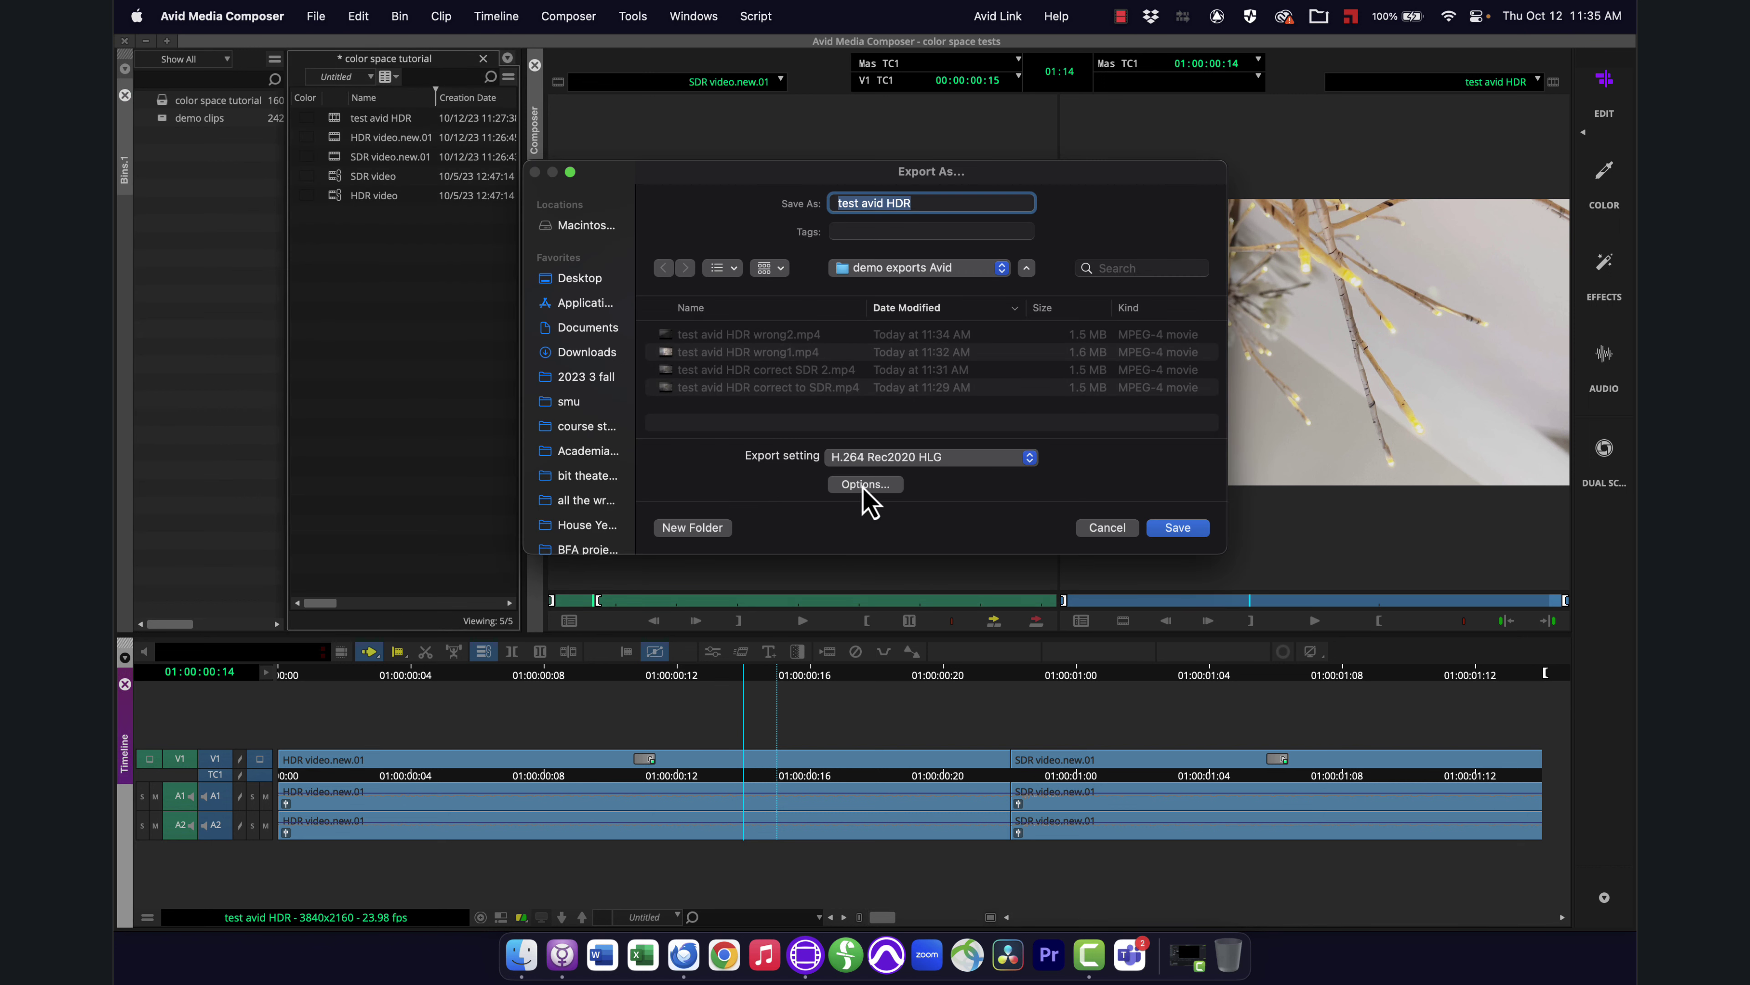
pyautogui.click(866, 488)
pyautogui.scroll(-6, 864, 545)
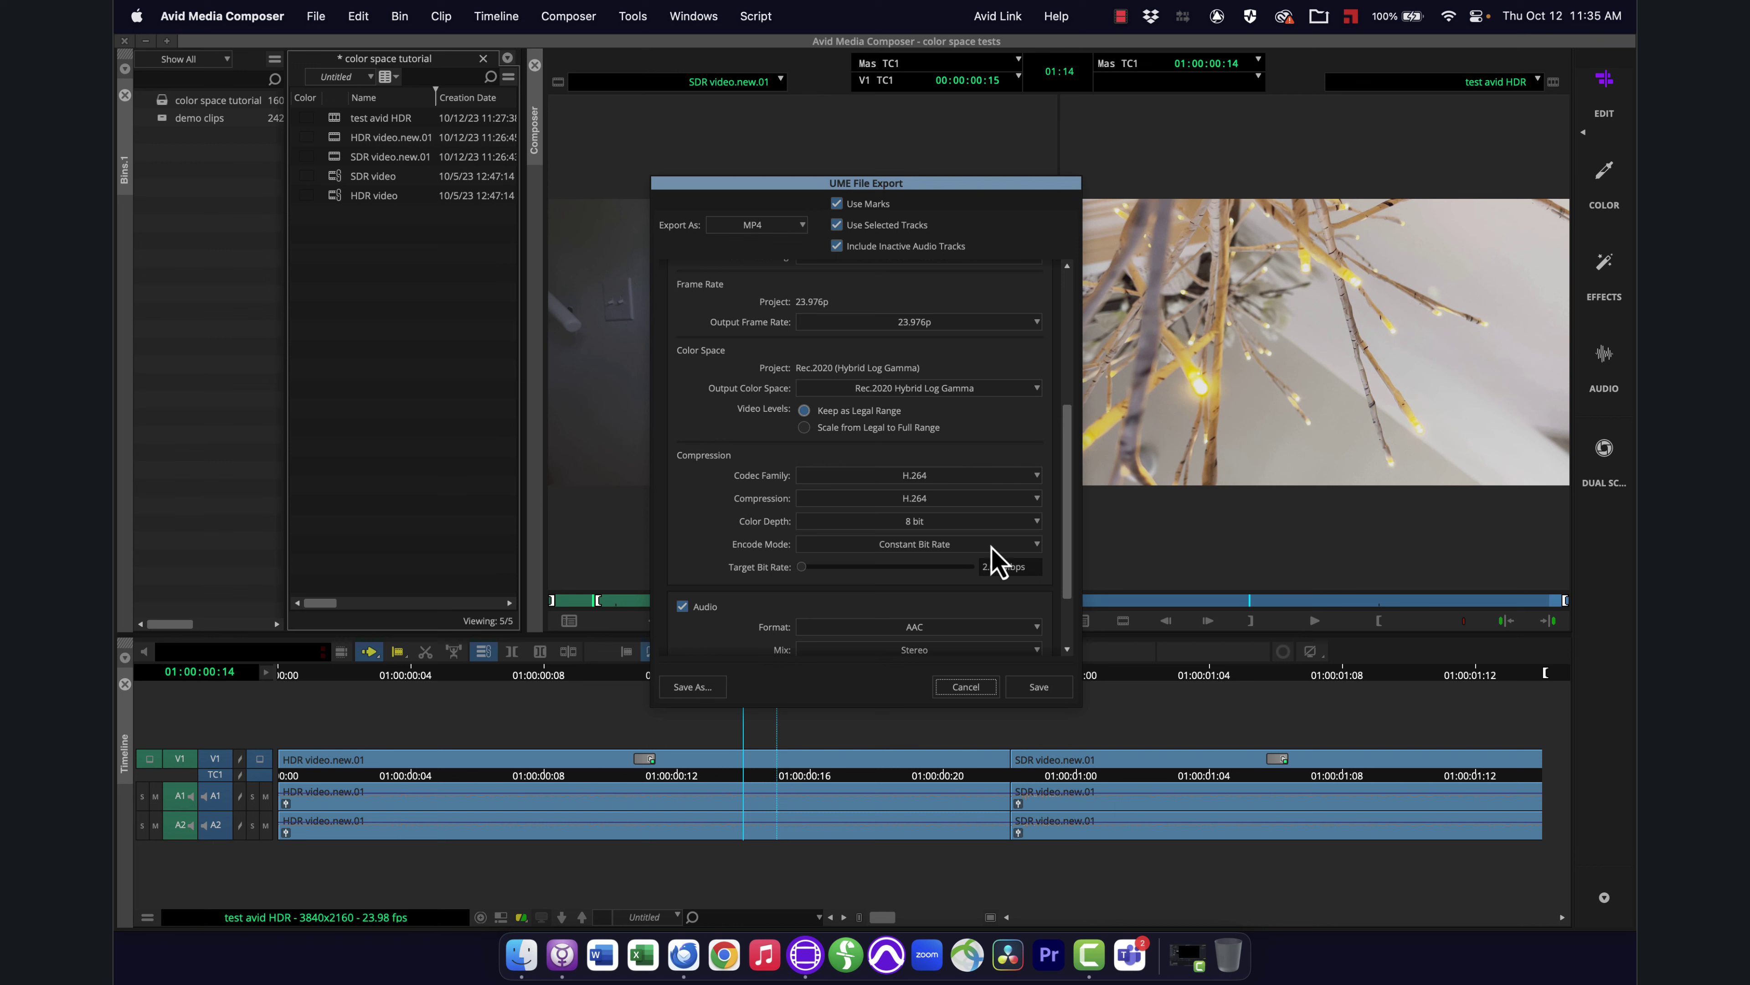
pyautogui.click(1037, 687)
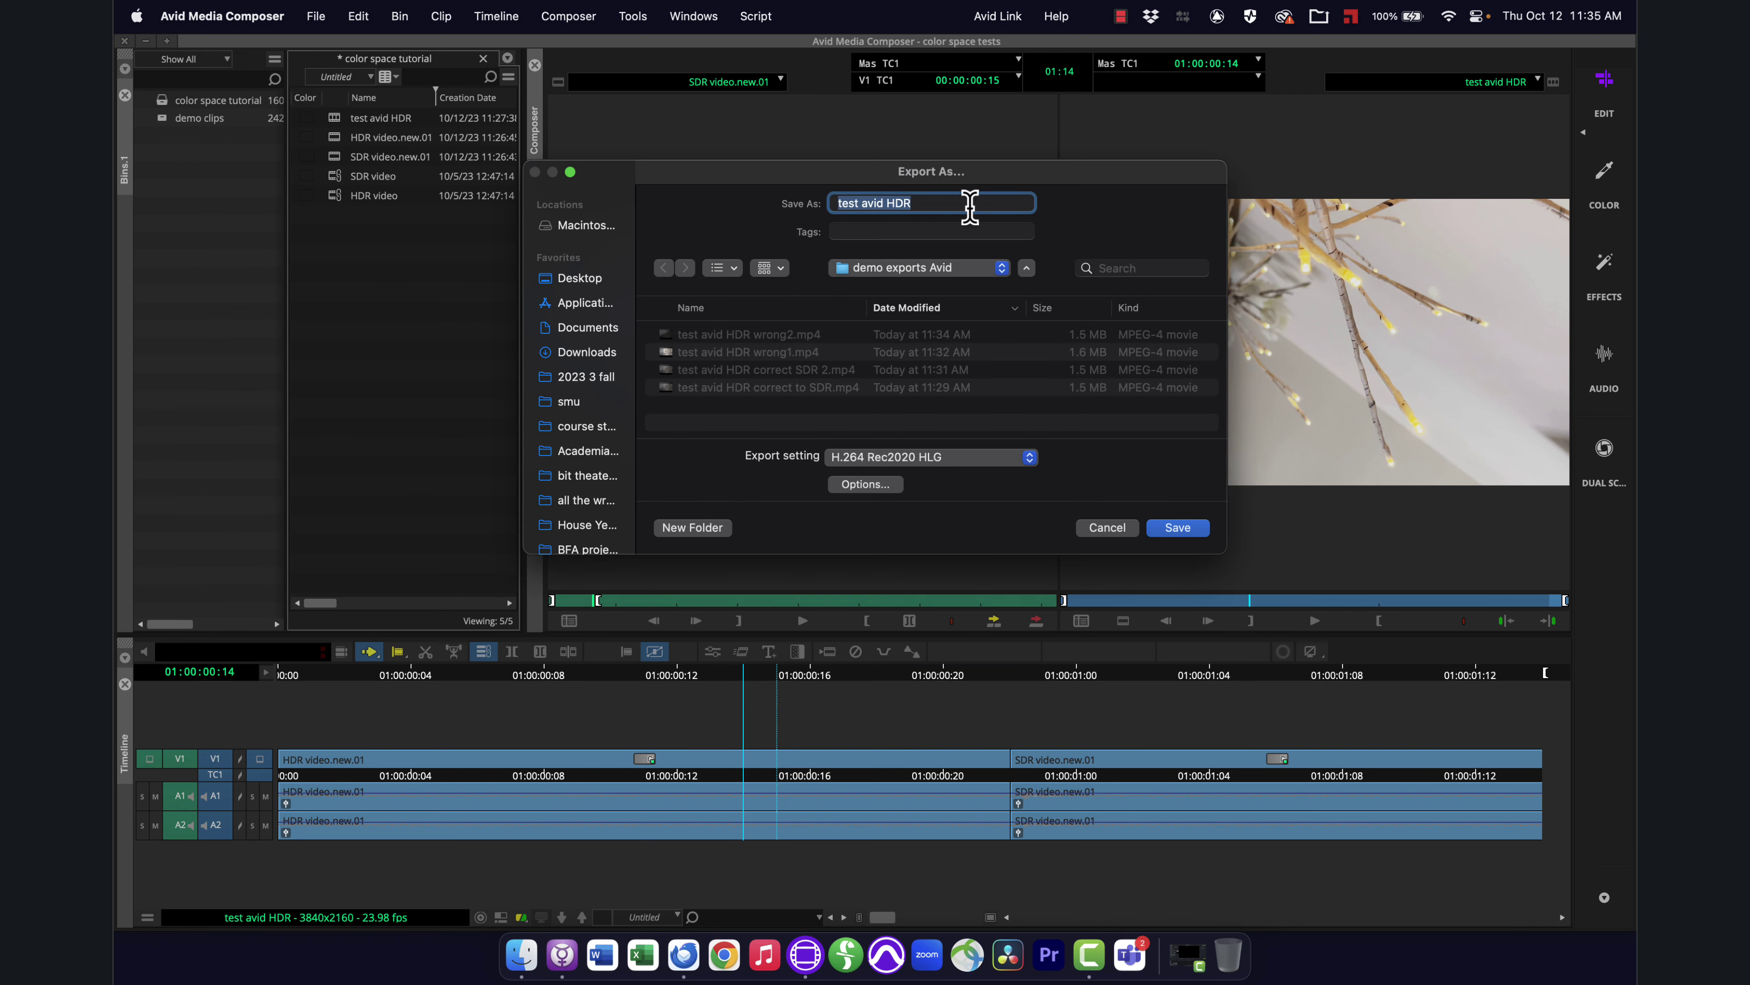
pyautogui.click(970, 207)
pyautogui.write('HDR expor')
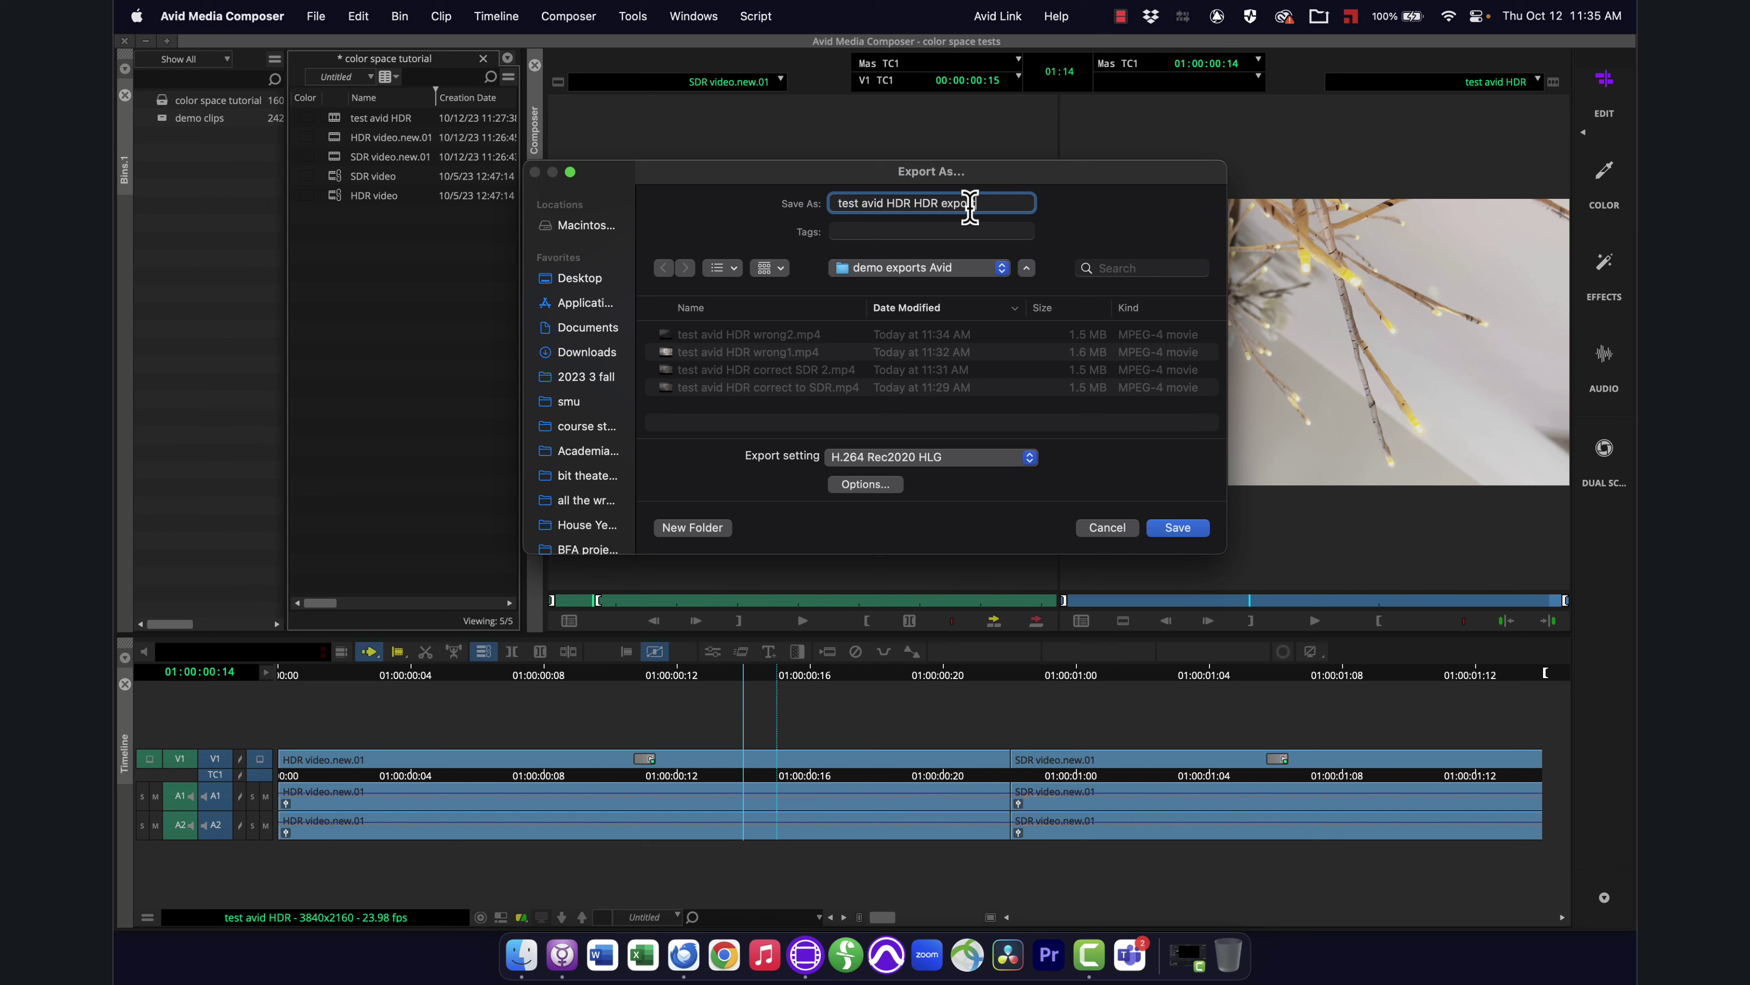
pyautogui.press('Return')
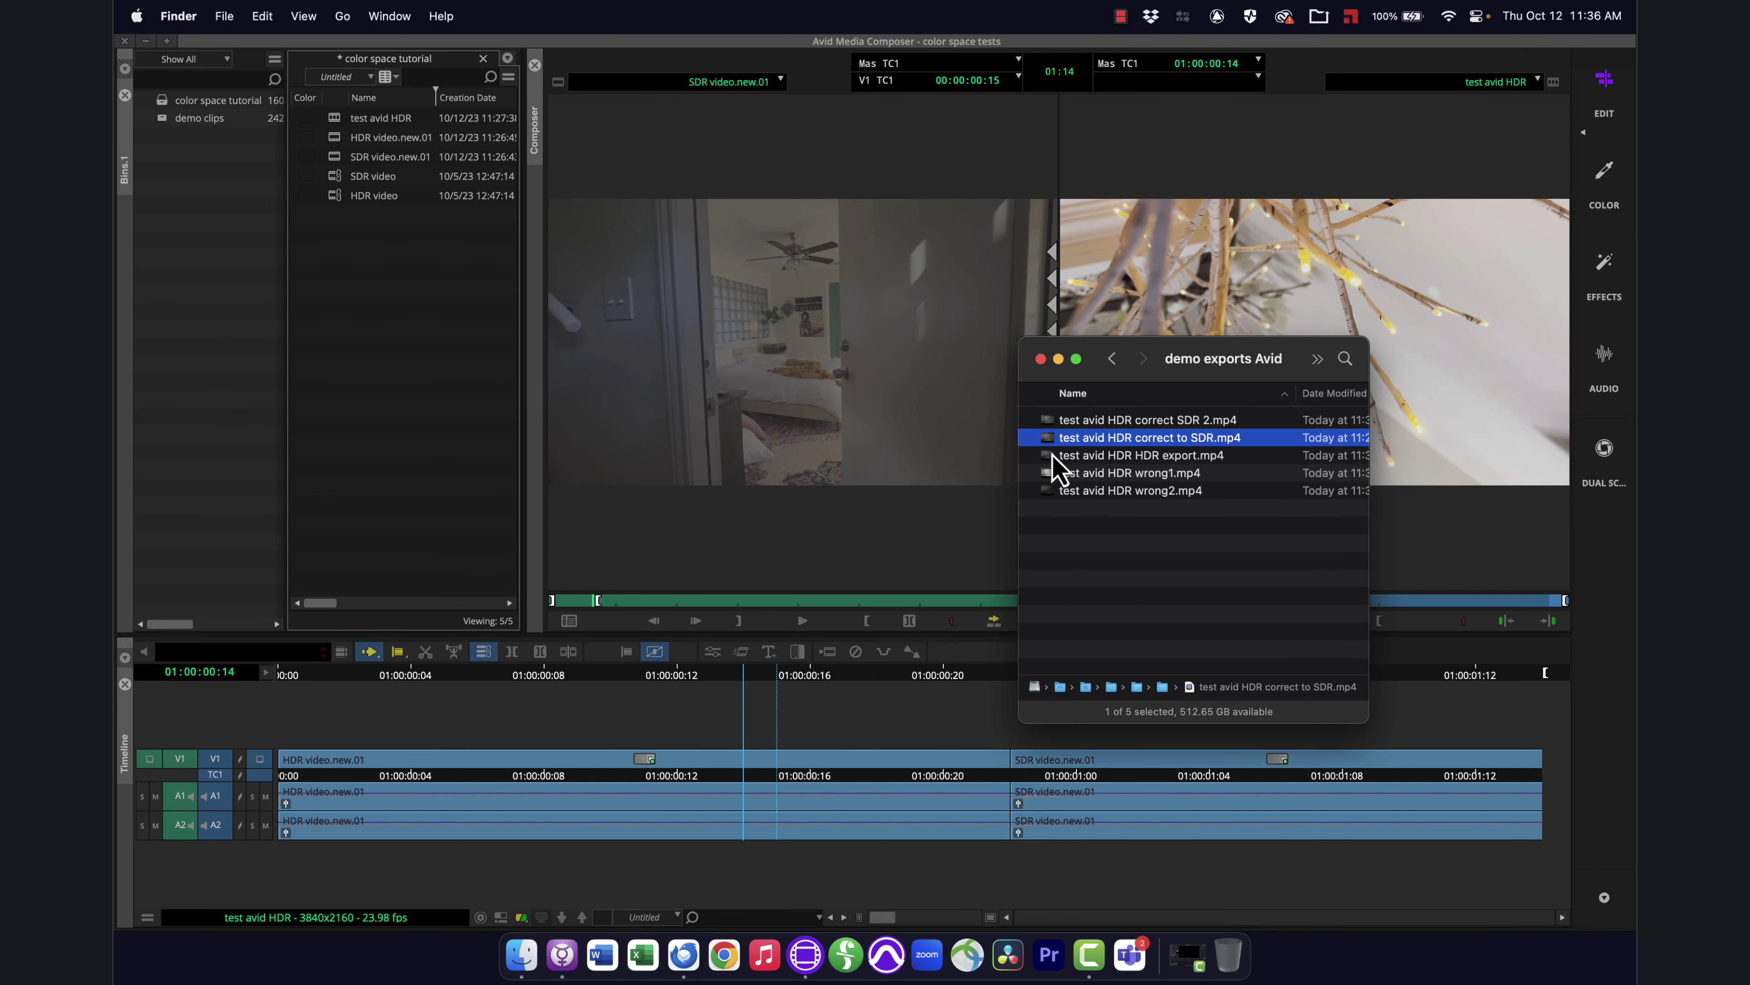
# - Open test avid HDR HDR export.mp4 in QuickTime Player, check its color information in the inspector's video details, and close the movie
pyautogui.doubleClick(1053, 456)
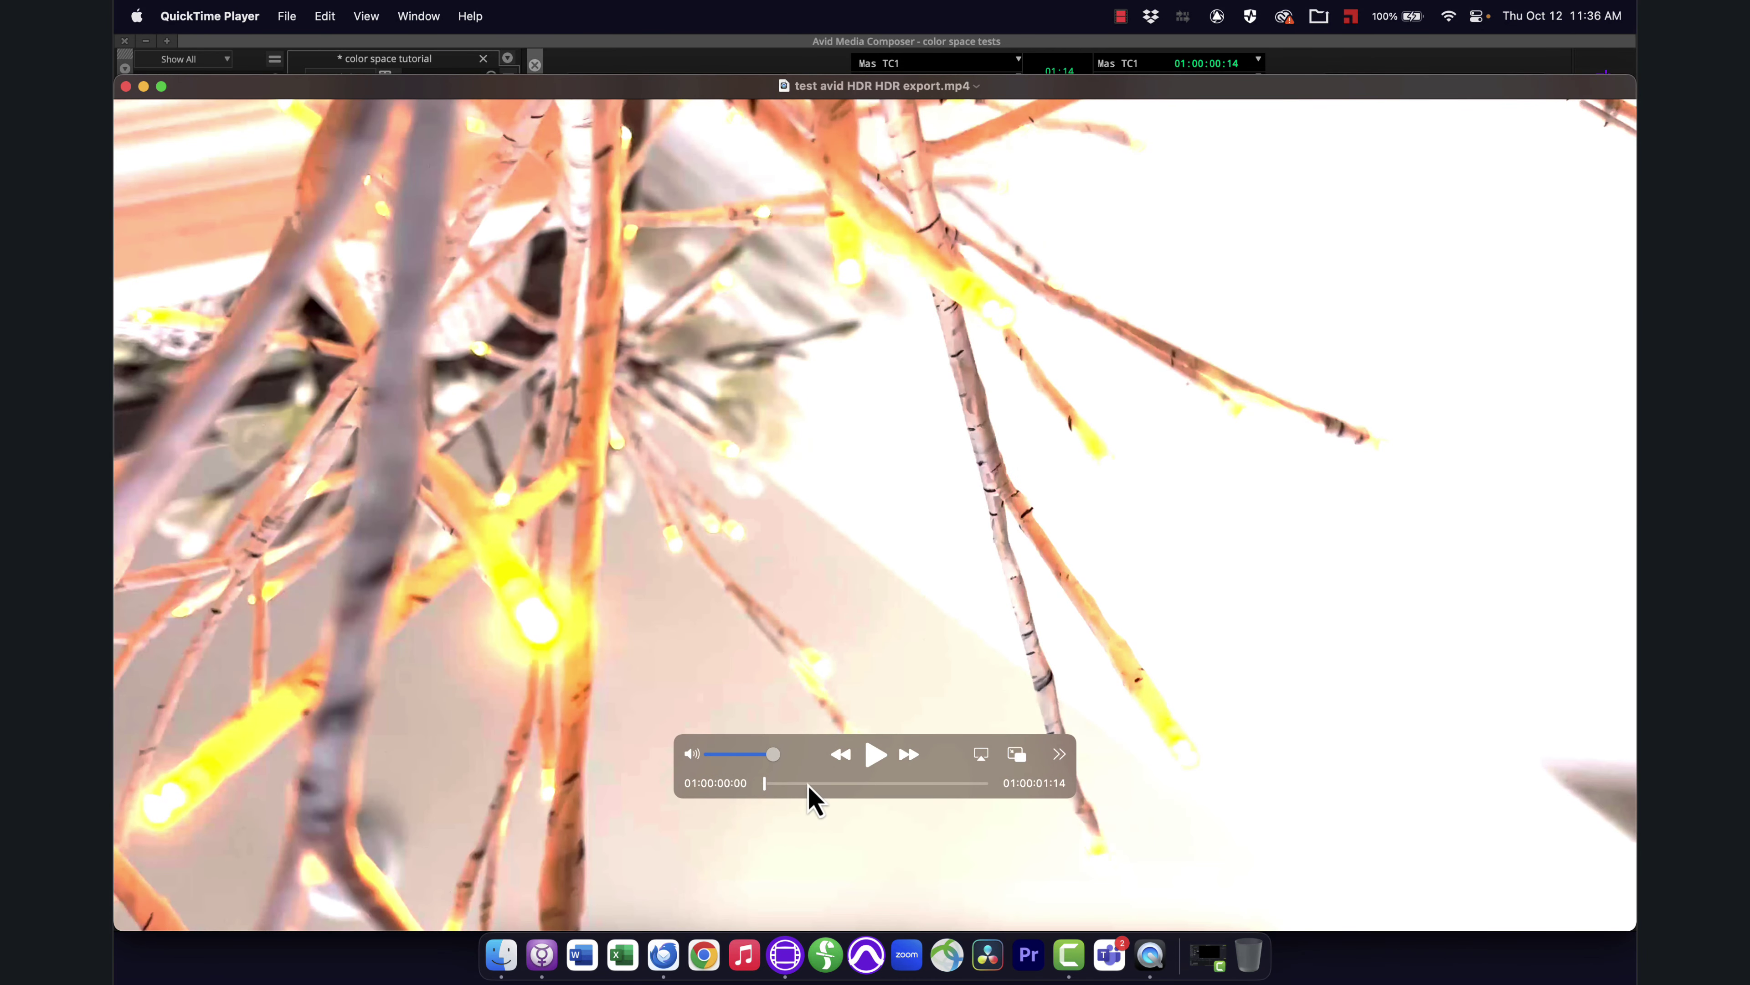
pyautogui.moveTo(805, 783)
pyautogui.mouseDown()
pyautogui.moveTo(919, 783)
pyautogui.moveTo(789, 783)
pyautogui.mouseUp()
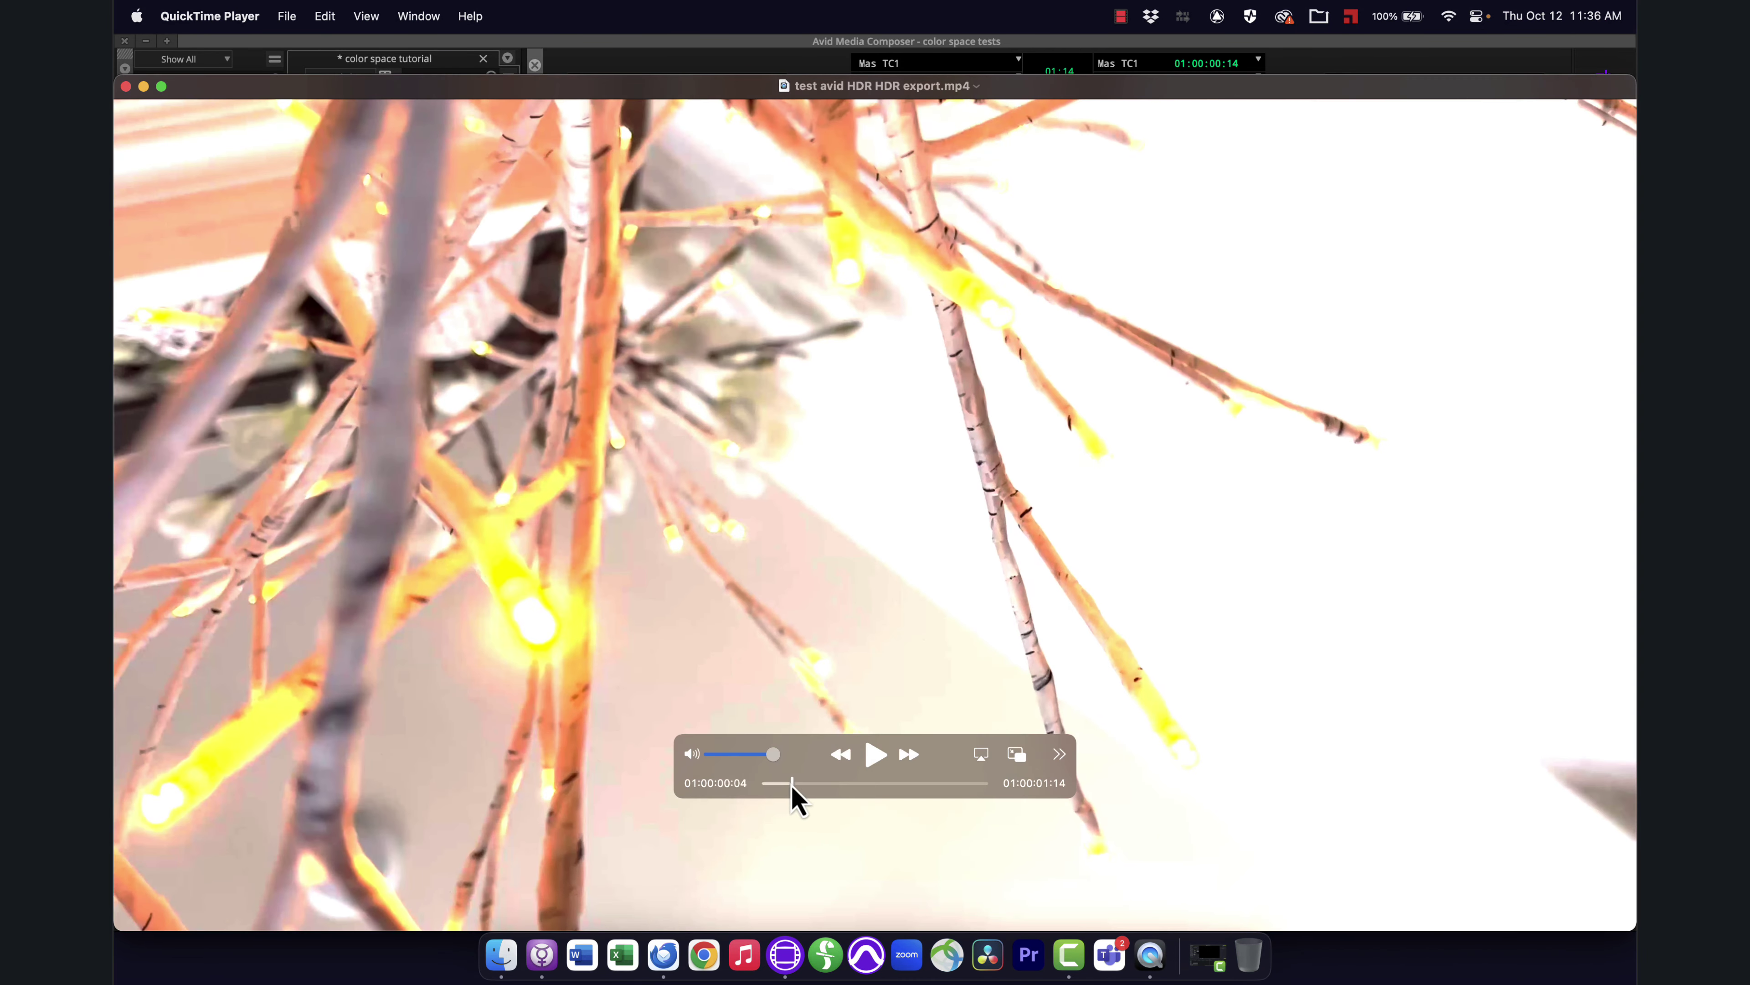
pyautogui.press('super+i')
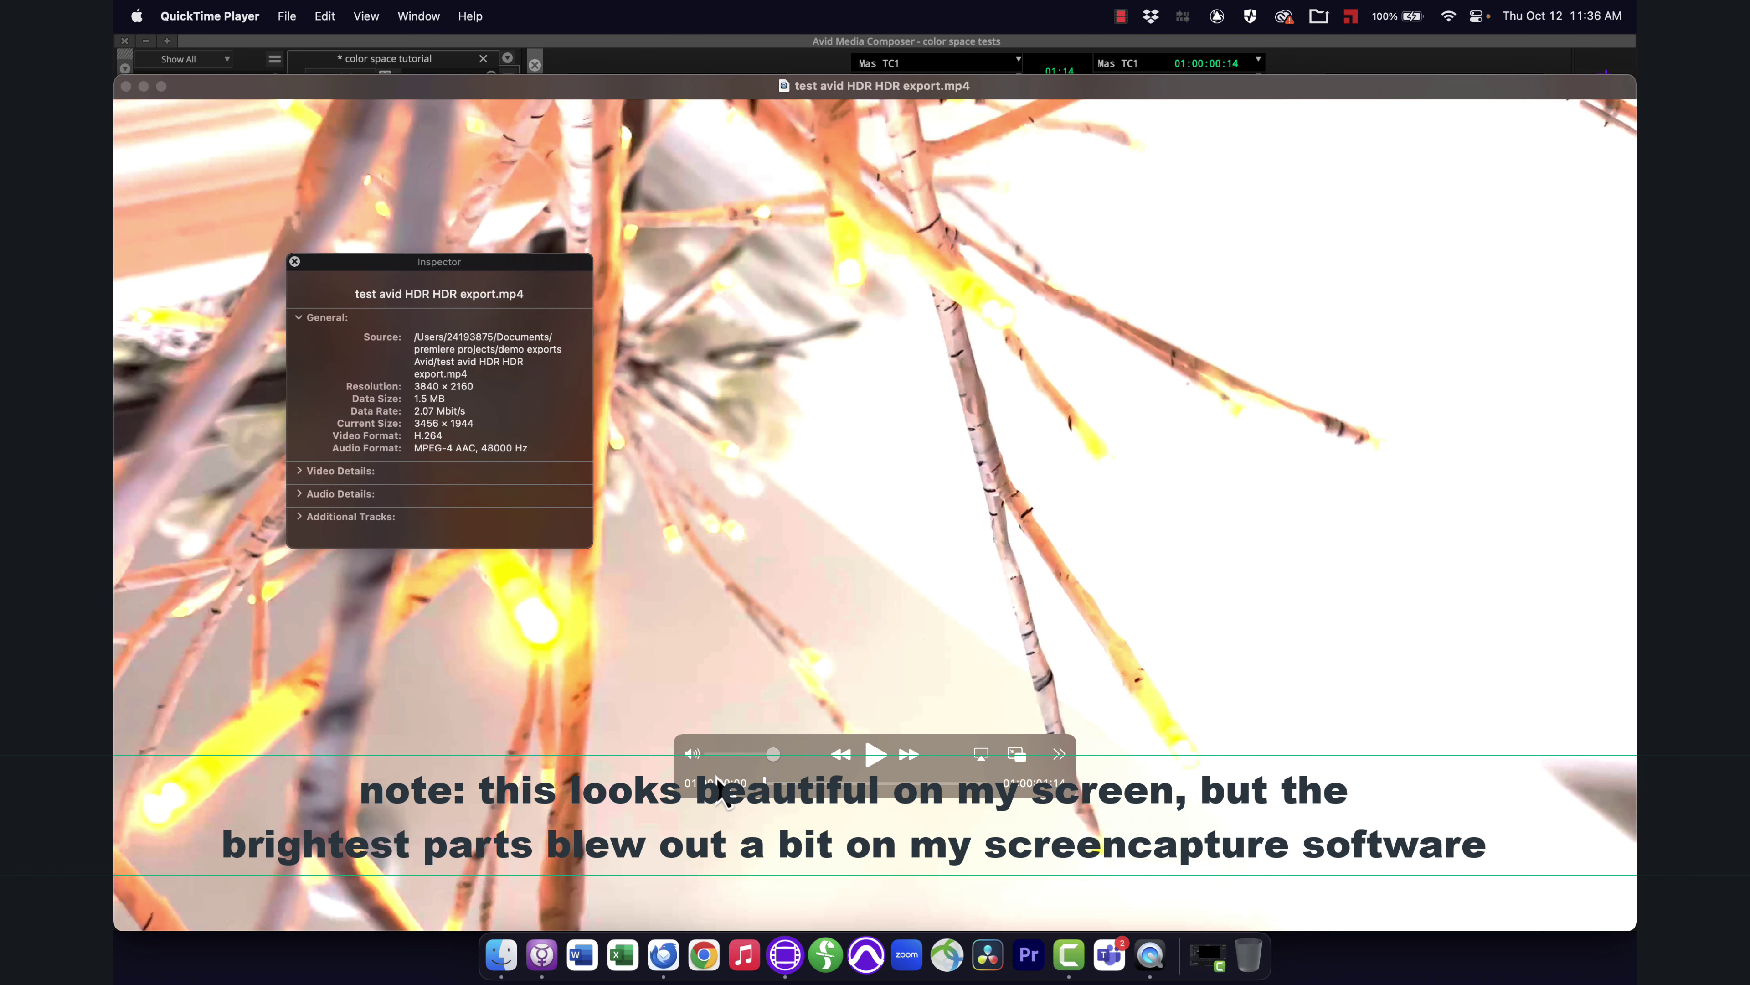
pyautogui.click(300, 471)
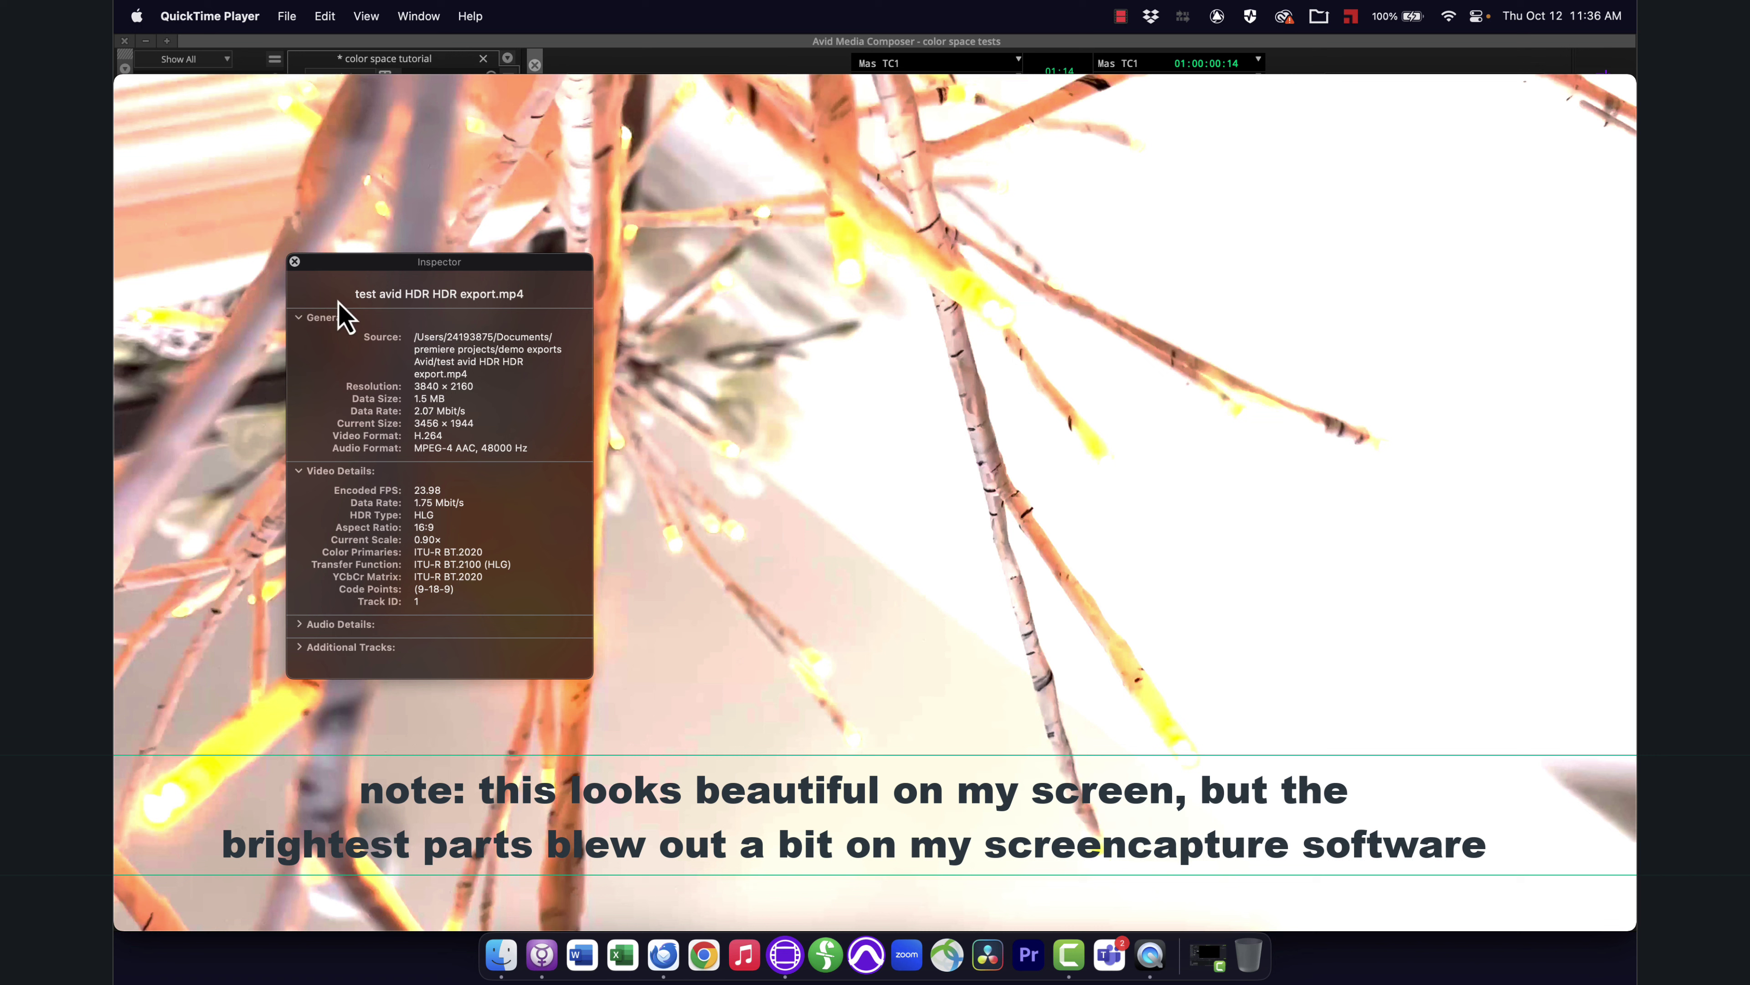
pyautogui.click(295, 261)
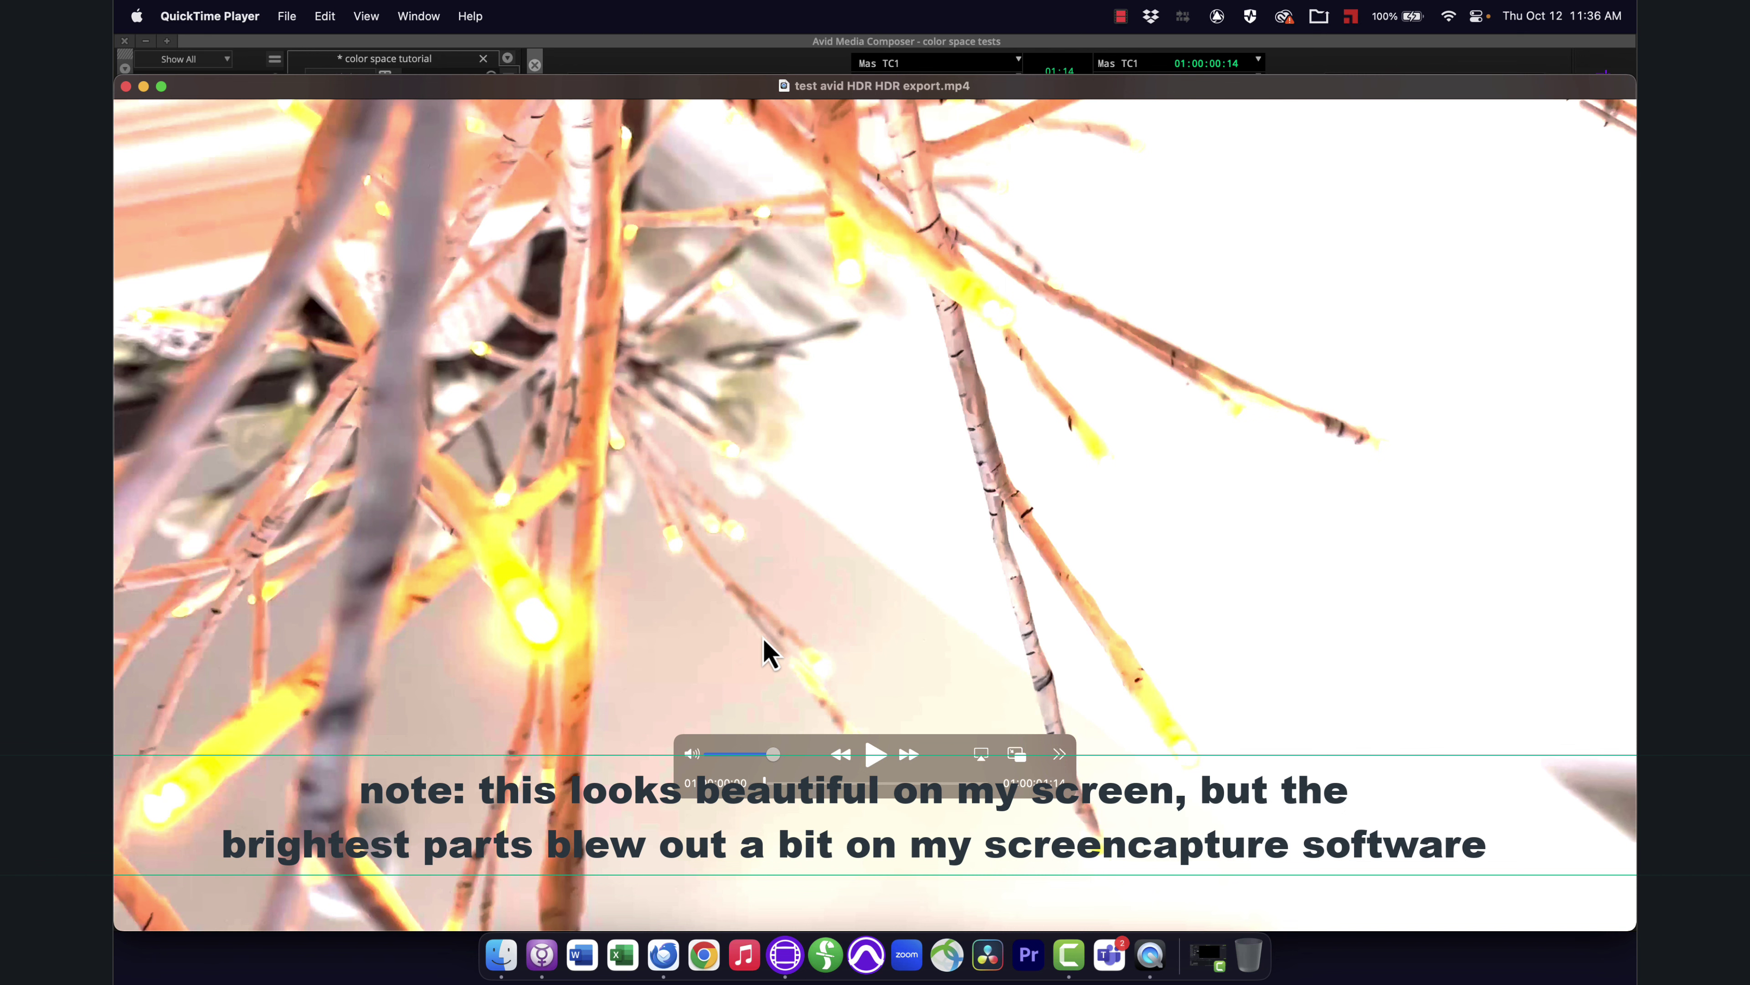
pyautogui.press('super+w')
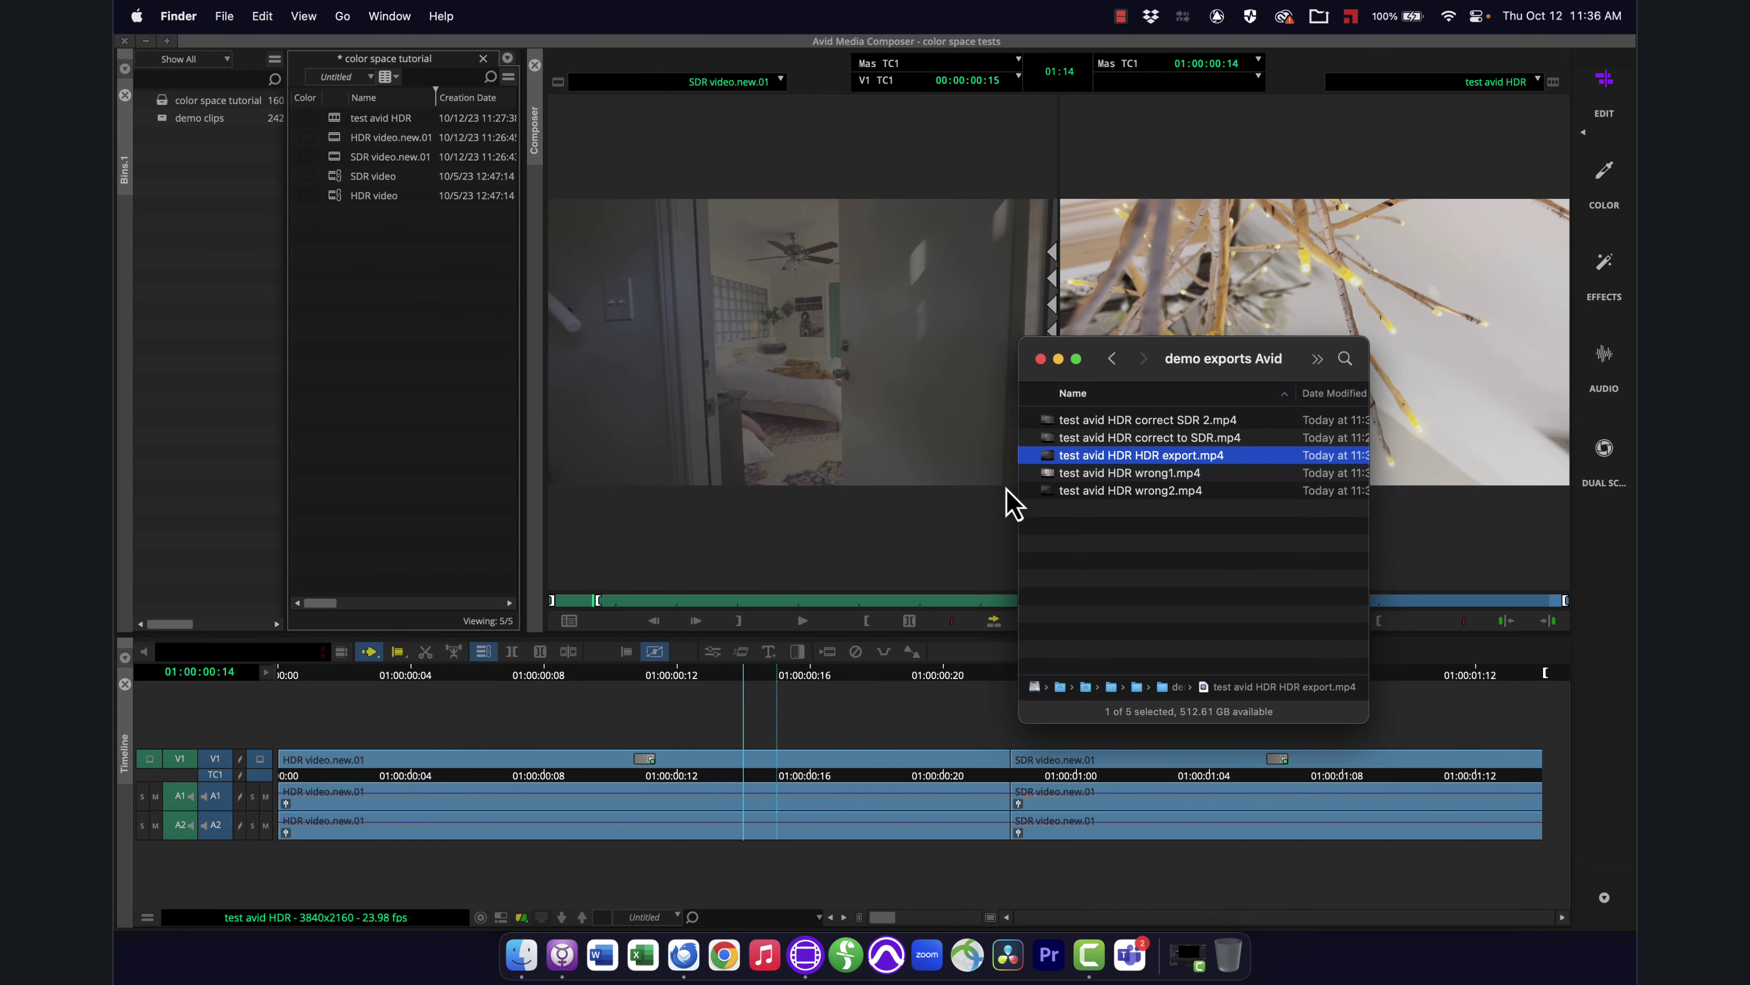
# - Open test avid HDR HDR export.mp4 in QuickTime Player and compare its picture with the sequence in Avid Media Composer
pyautogui.doubleClick(1053, 455)
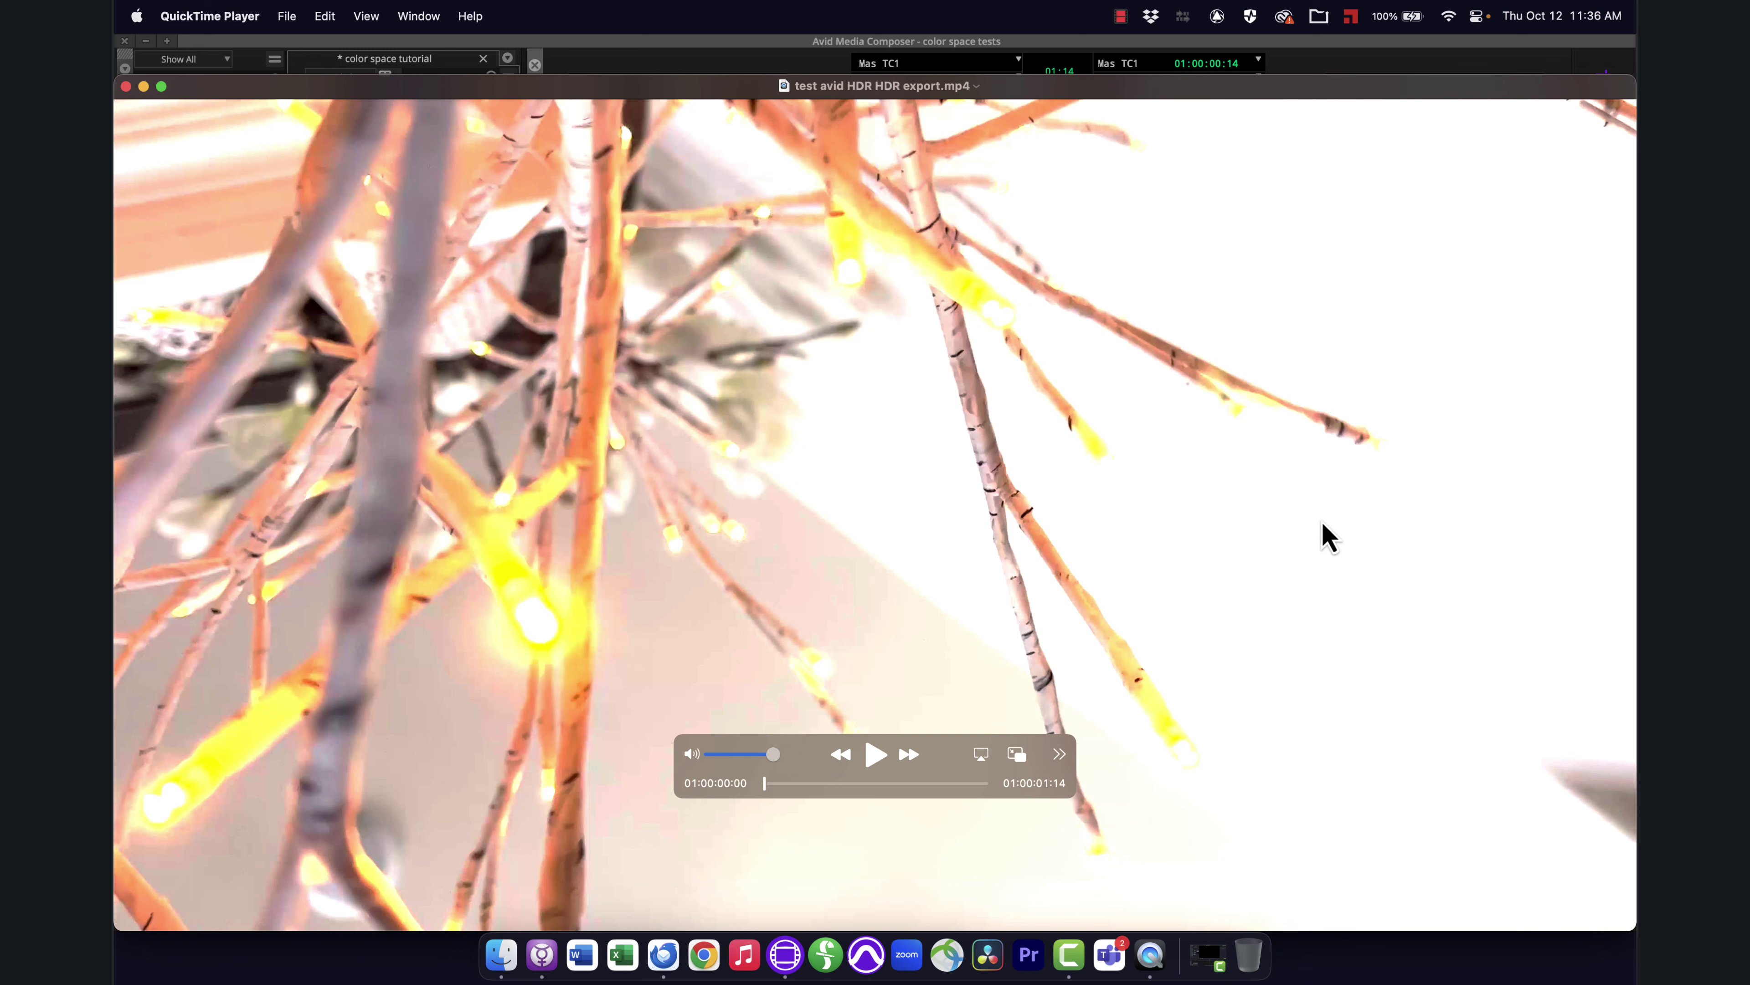
pyautogui.press('super+Tab')
pyautogui.press('super+Tab')
pyautogui.press('super+Tab')
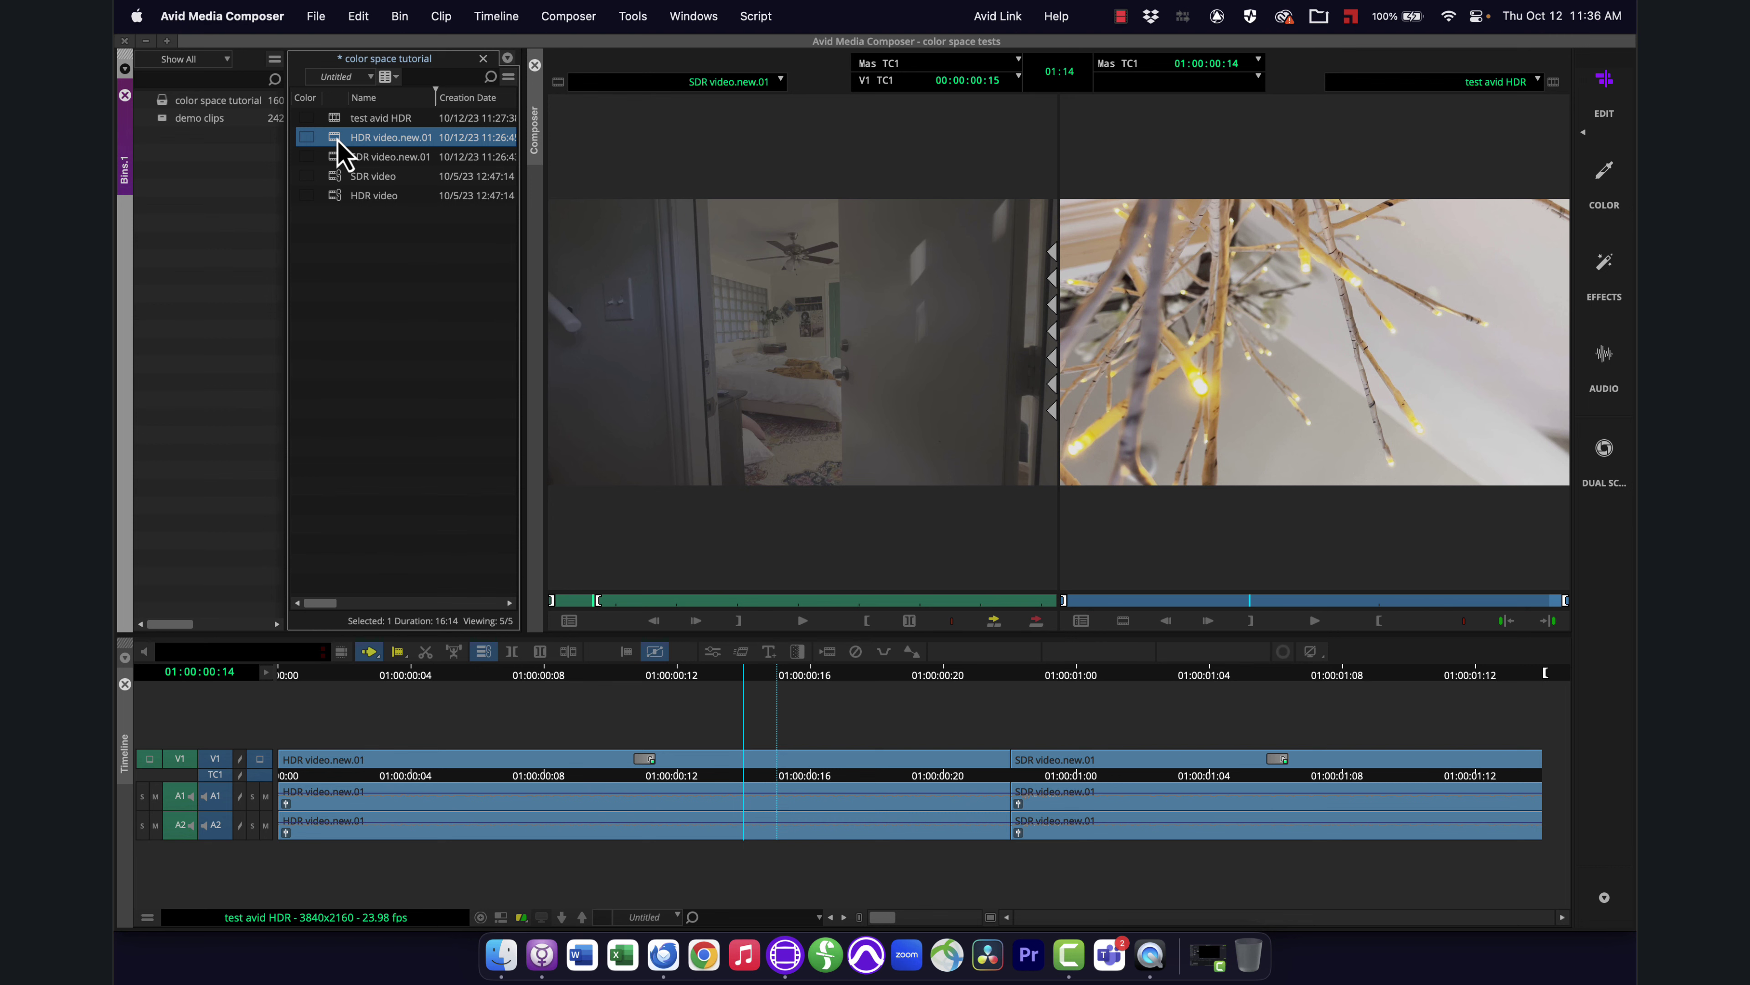
pyautogui.press('super+Tab')
pyautogui.press('super+Tab')
pyautogui.press('super+Tab')
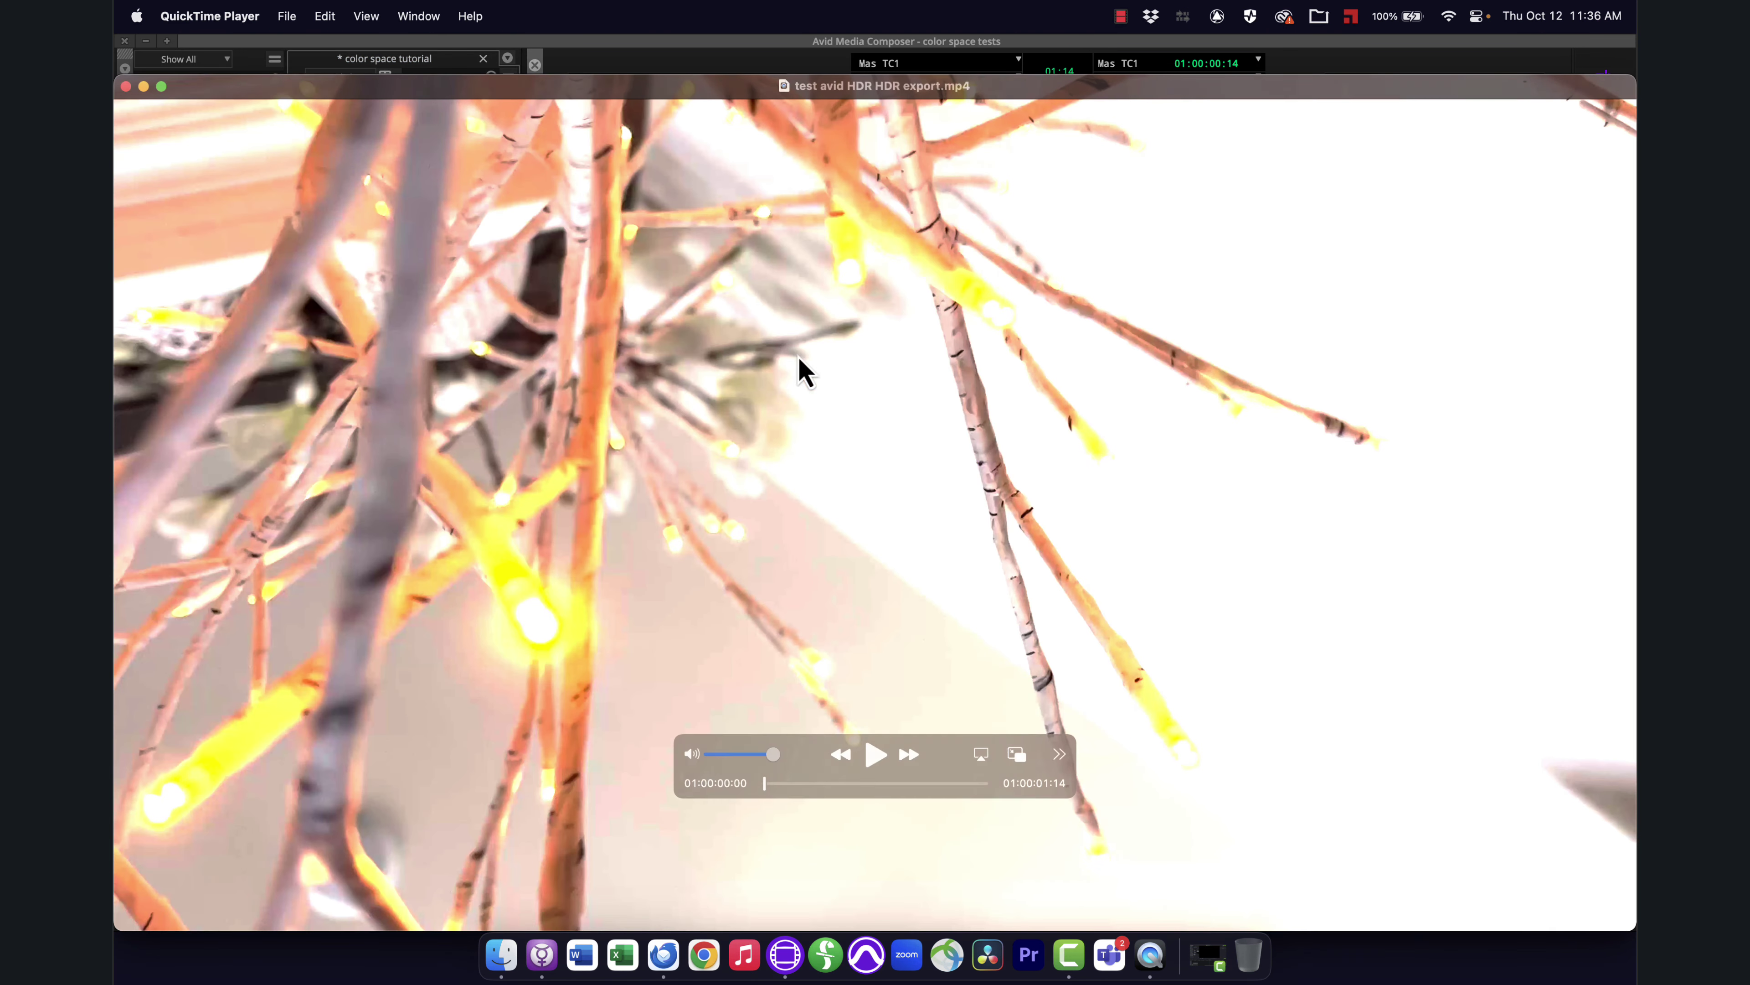
# - Check the HDR export's video details in the movie inspector and quit QuickTime Player
pyautogui.press('super+i')
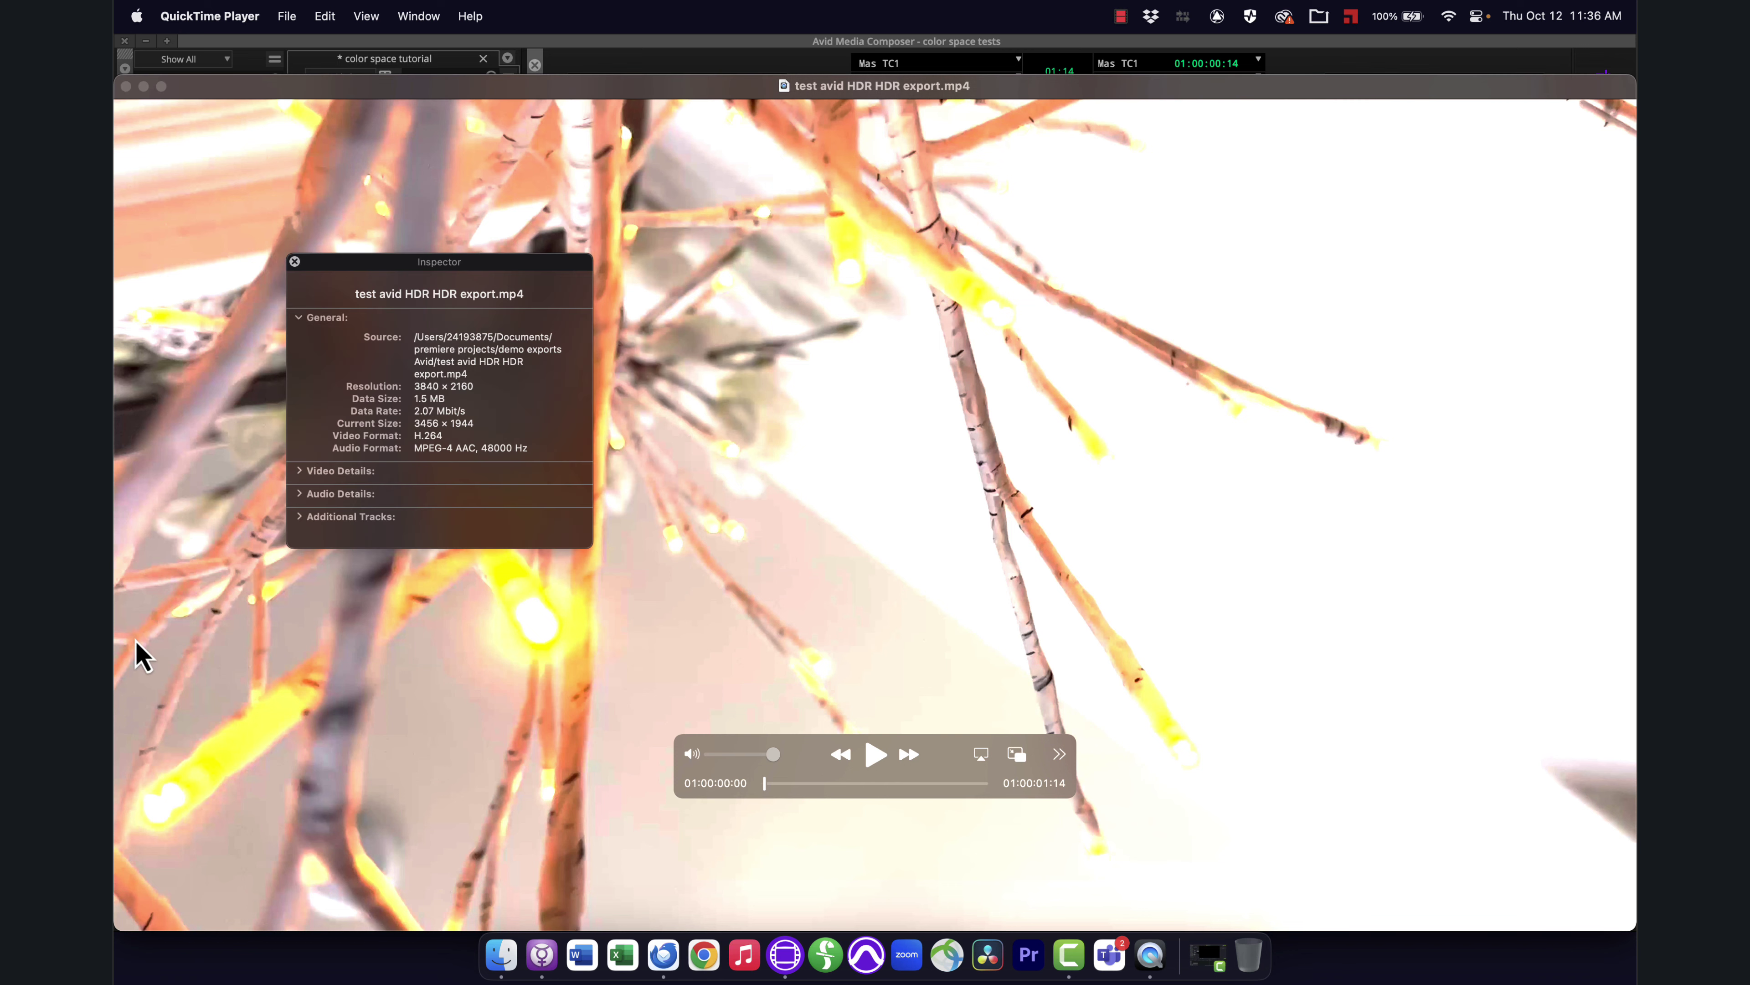
pyautogui.click(301, 473)
pyautogui.click(300, 473)
pyautogui.press('super+q')
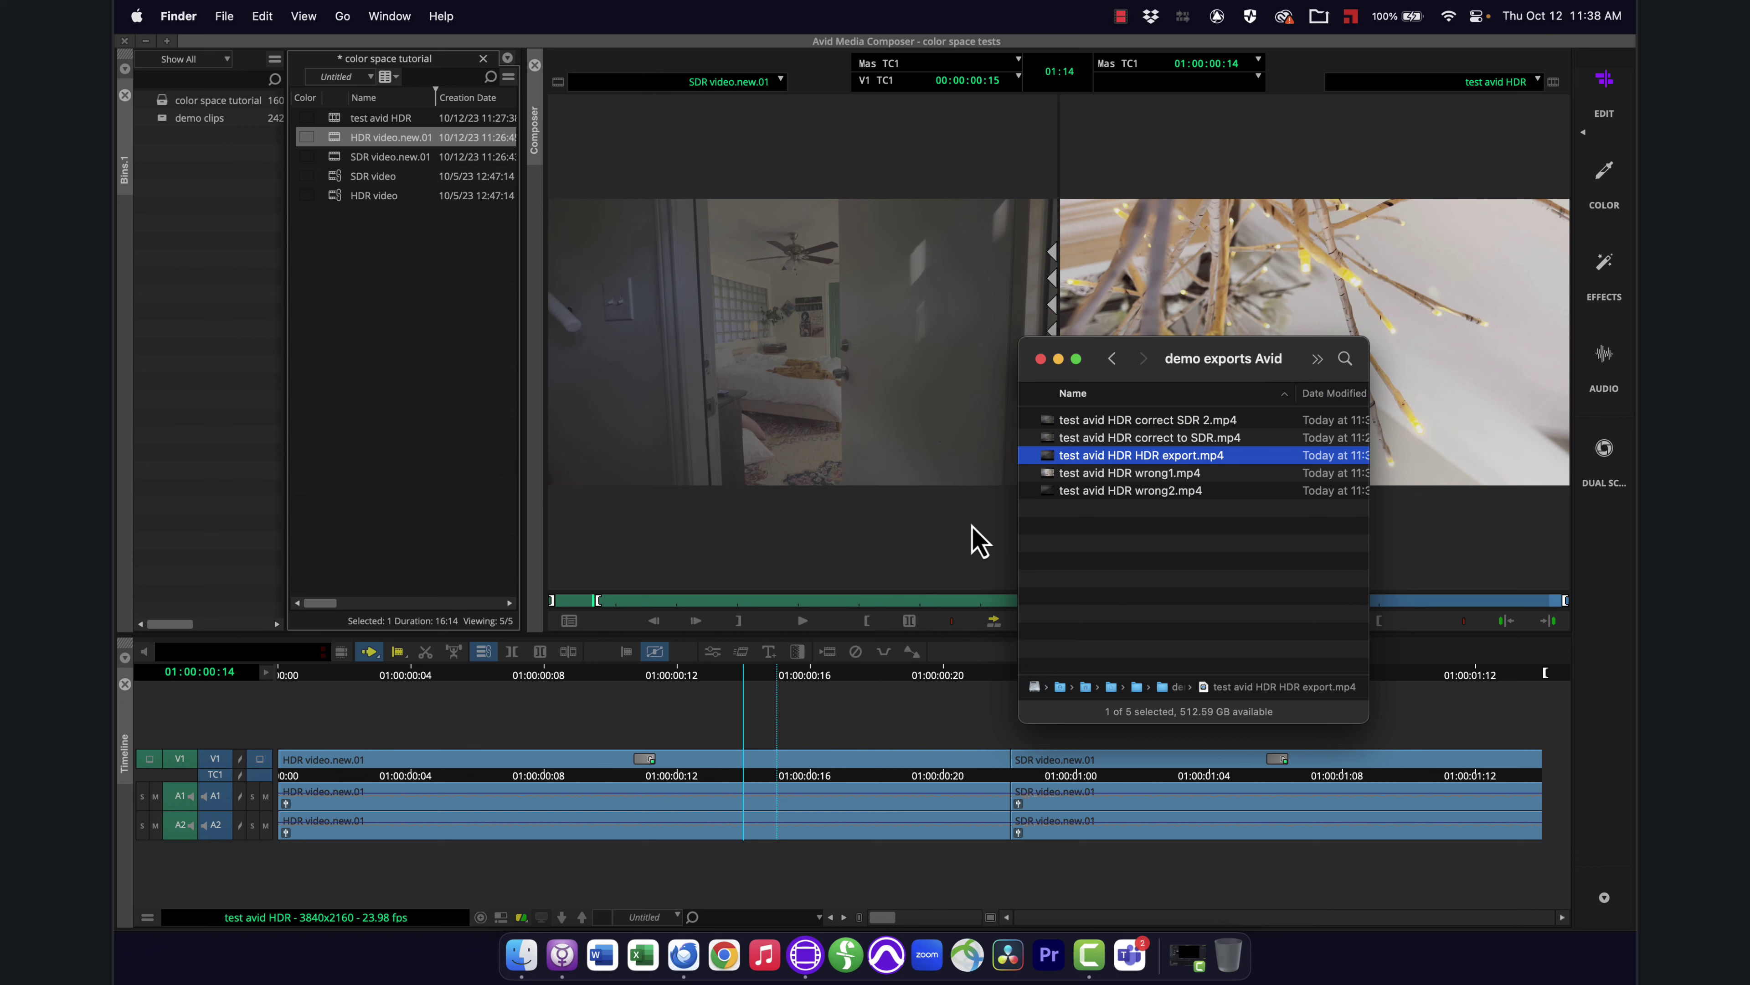
# - Open DaVinci Resolve and import test avid HDR HDR export.mp4 into the media pool, changing the project frame rate to match
pyautogui.click(1014, 945)
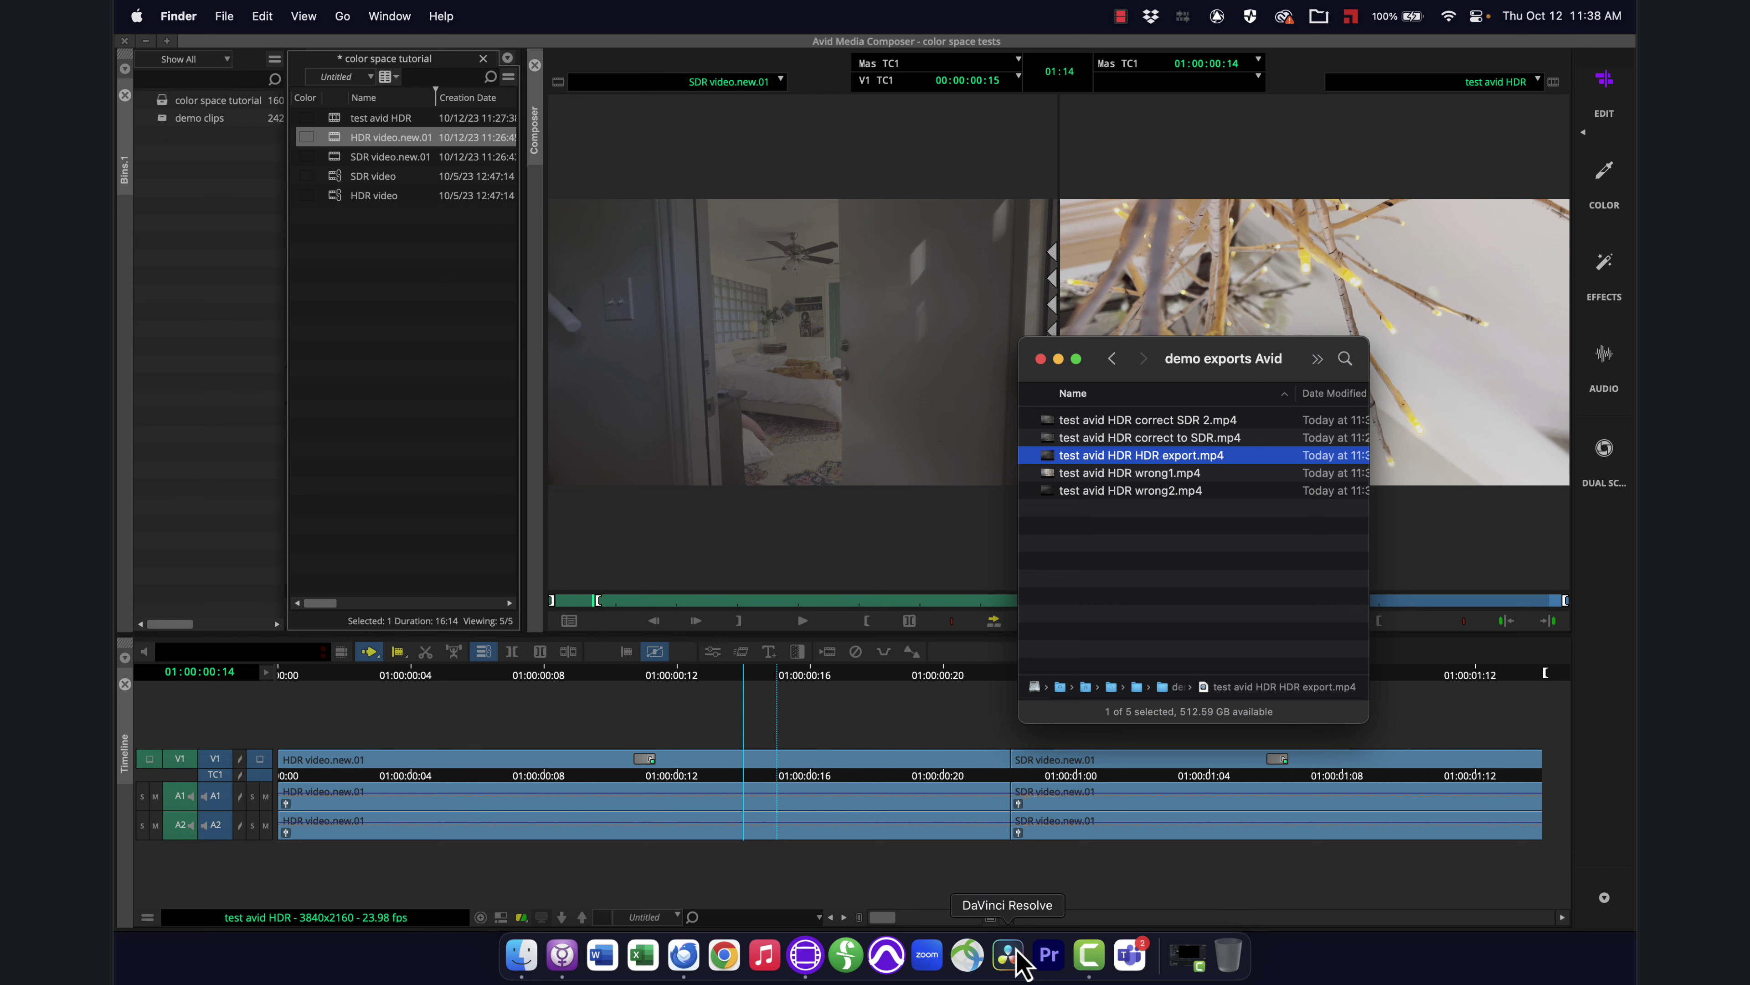
pyautogui.click(1017, 951)
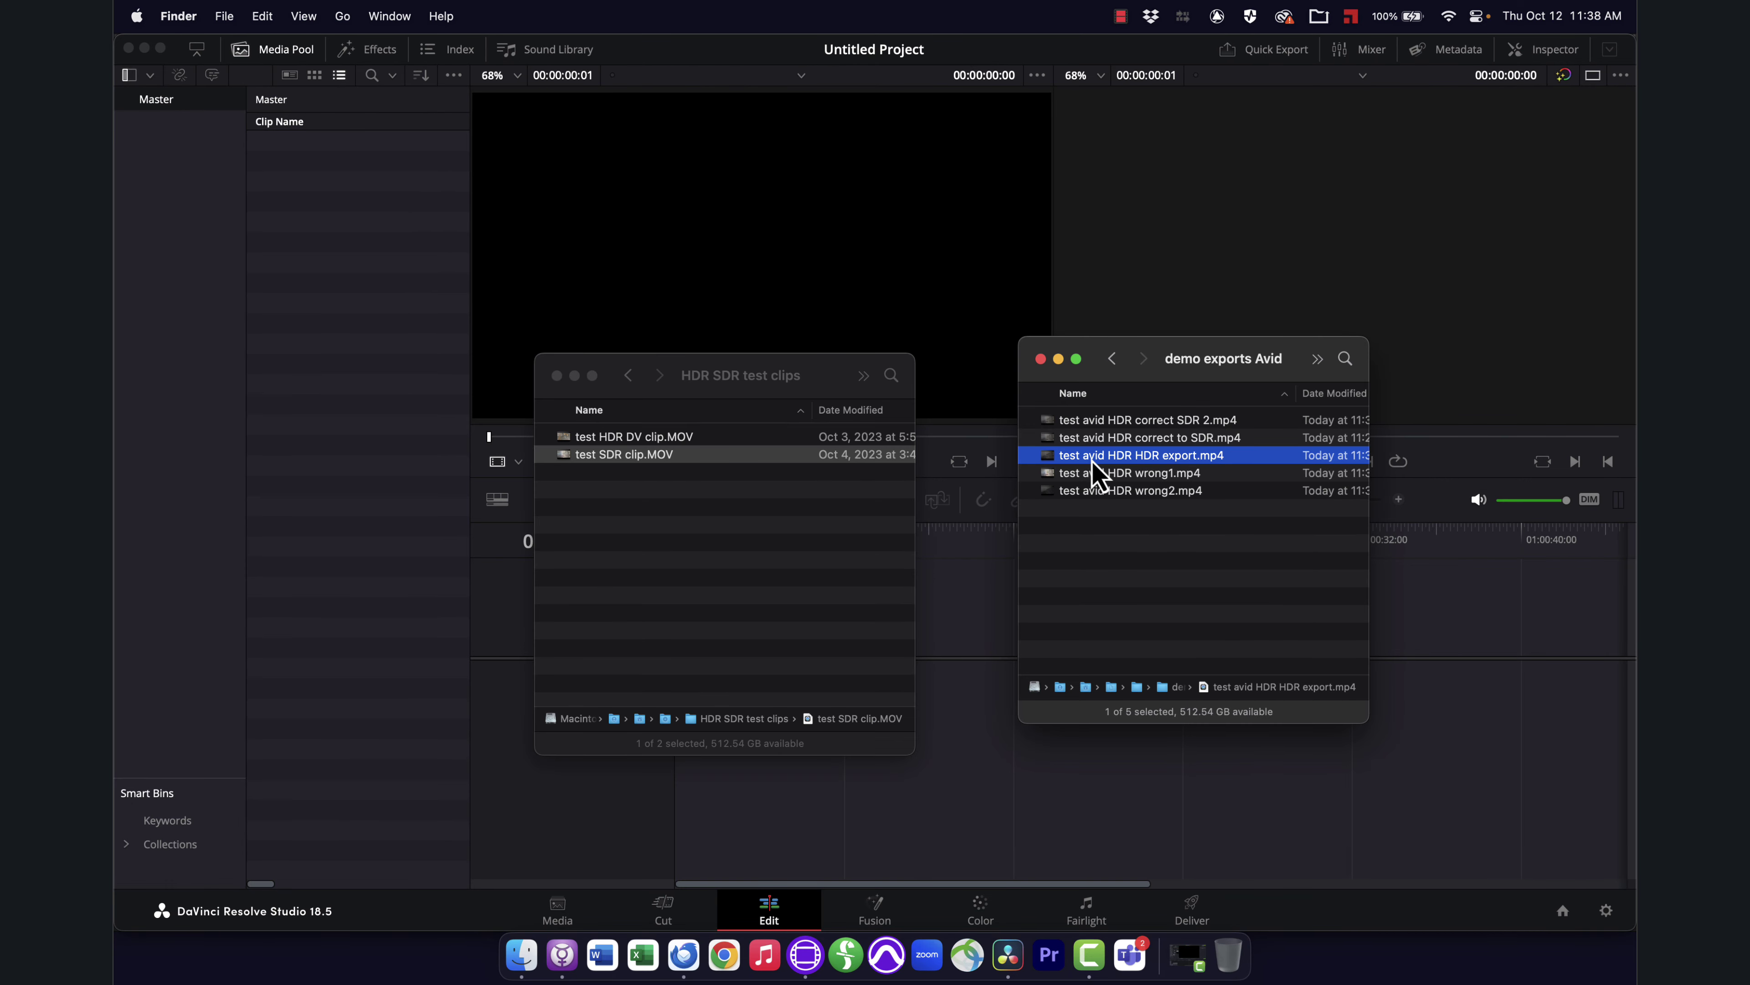
pyautogui.moveTo(1096, 475); pyautogui.dragTo(317, 244)
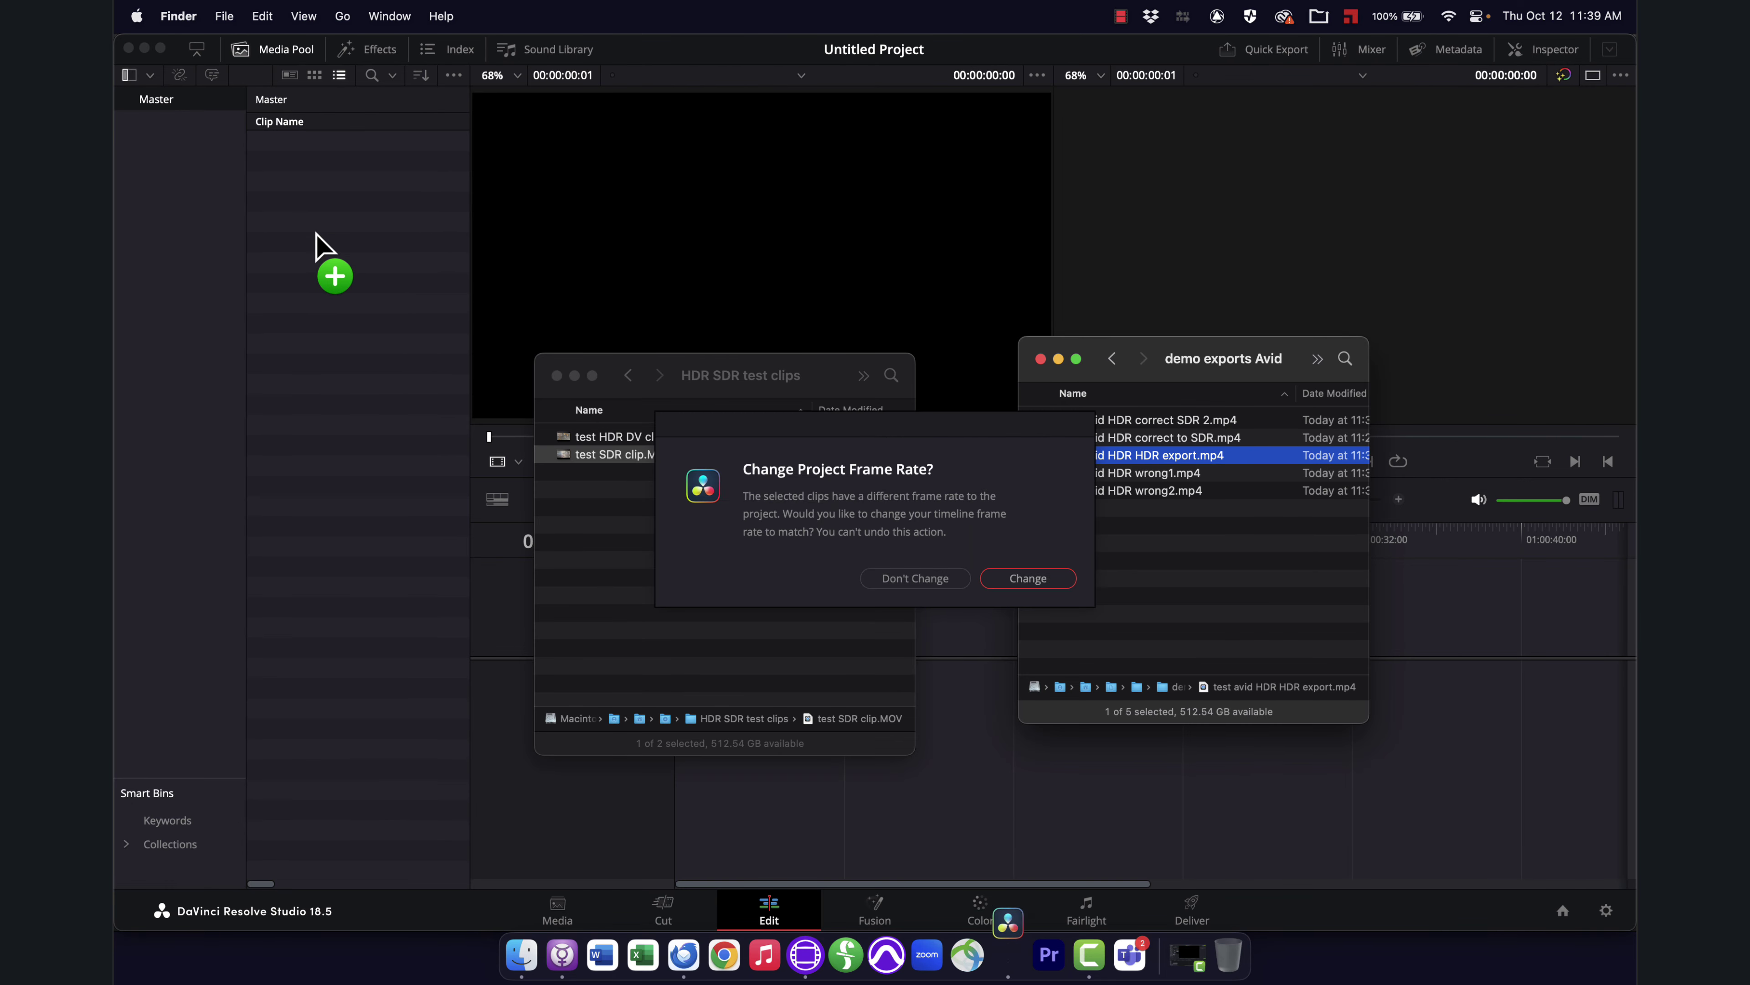
pyautogui.click(1044, 581)
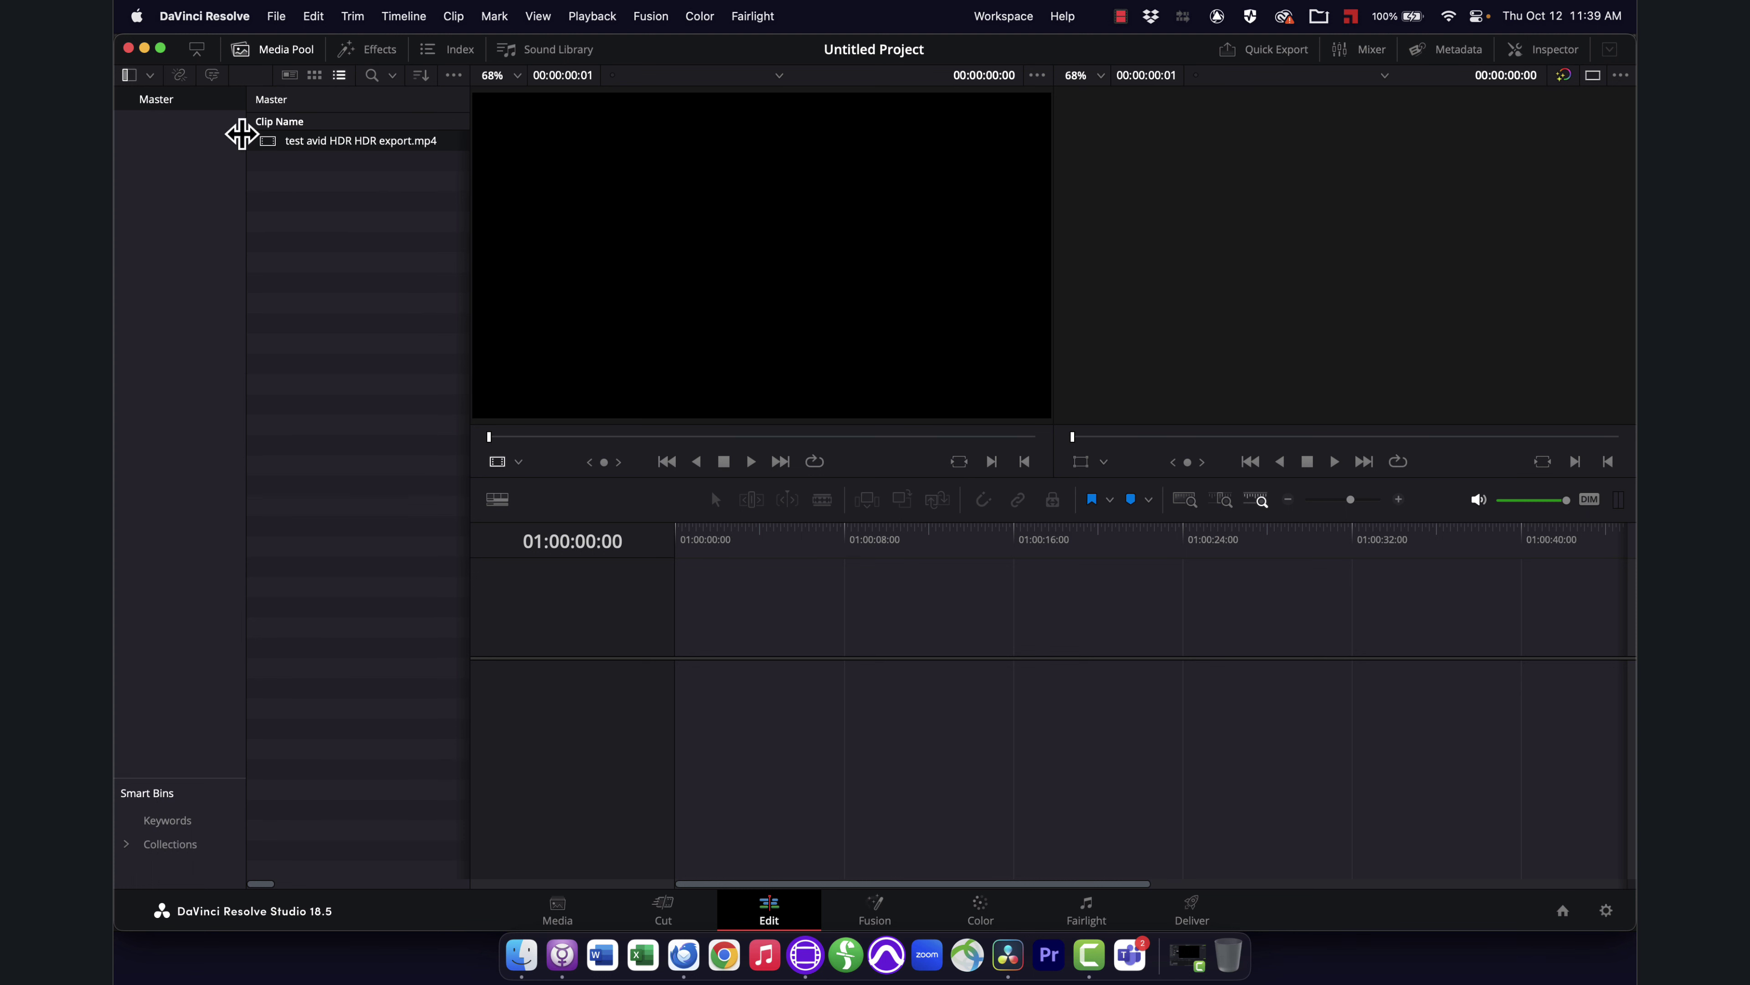
# - Create a new timeline named "HDR sequence" from the imported HDR export clip
pyautogui.rightClick(274, 142)
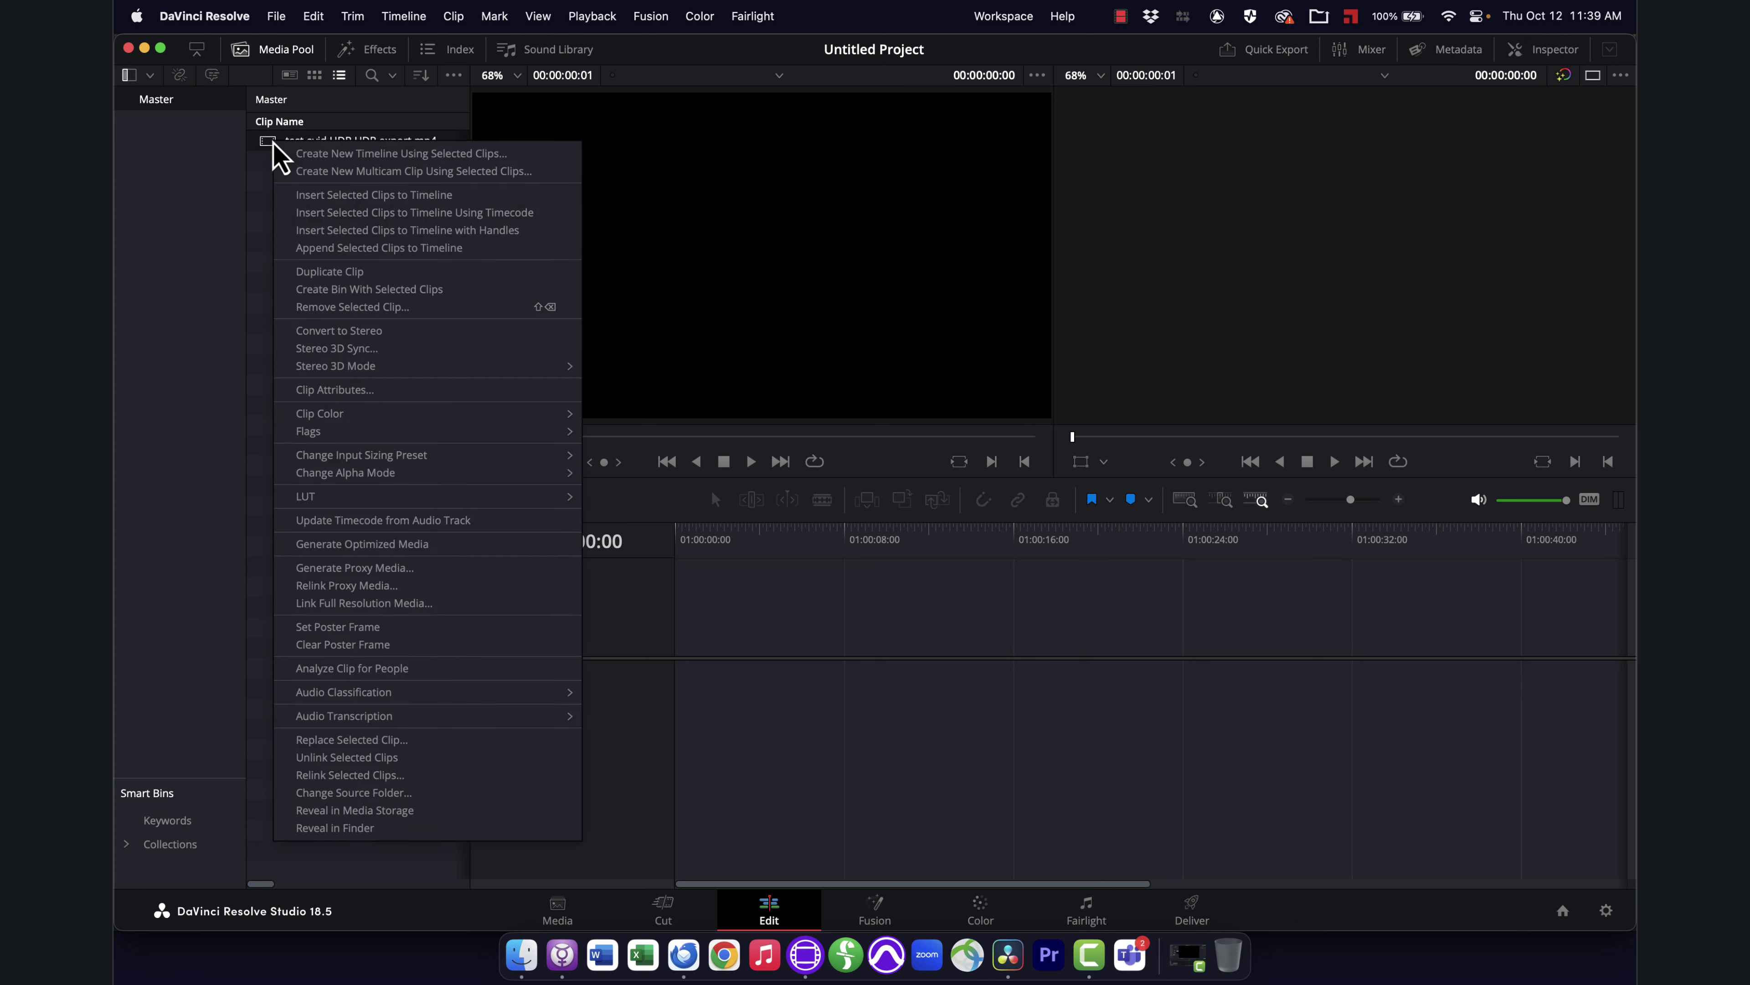
pyautogui.click(311, 155)
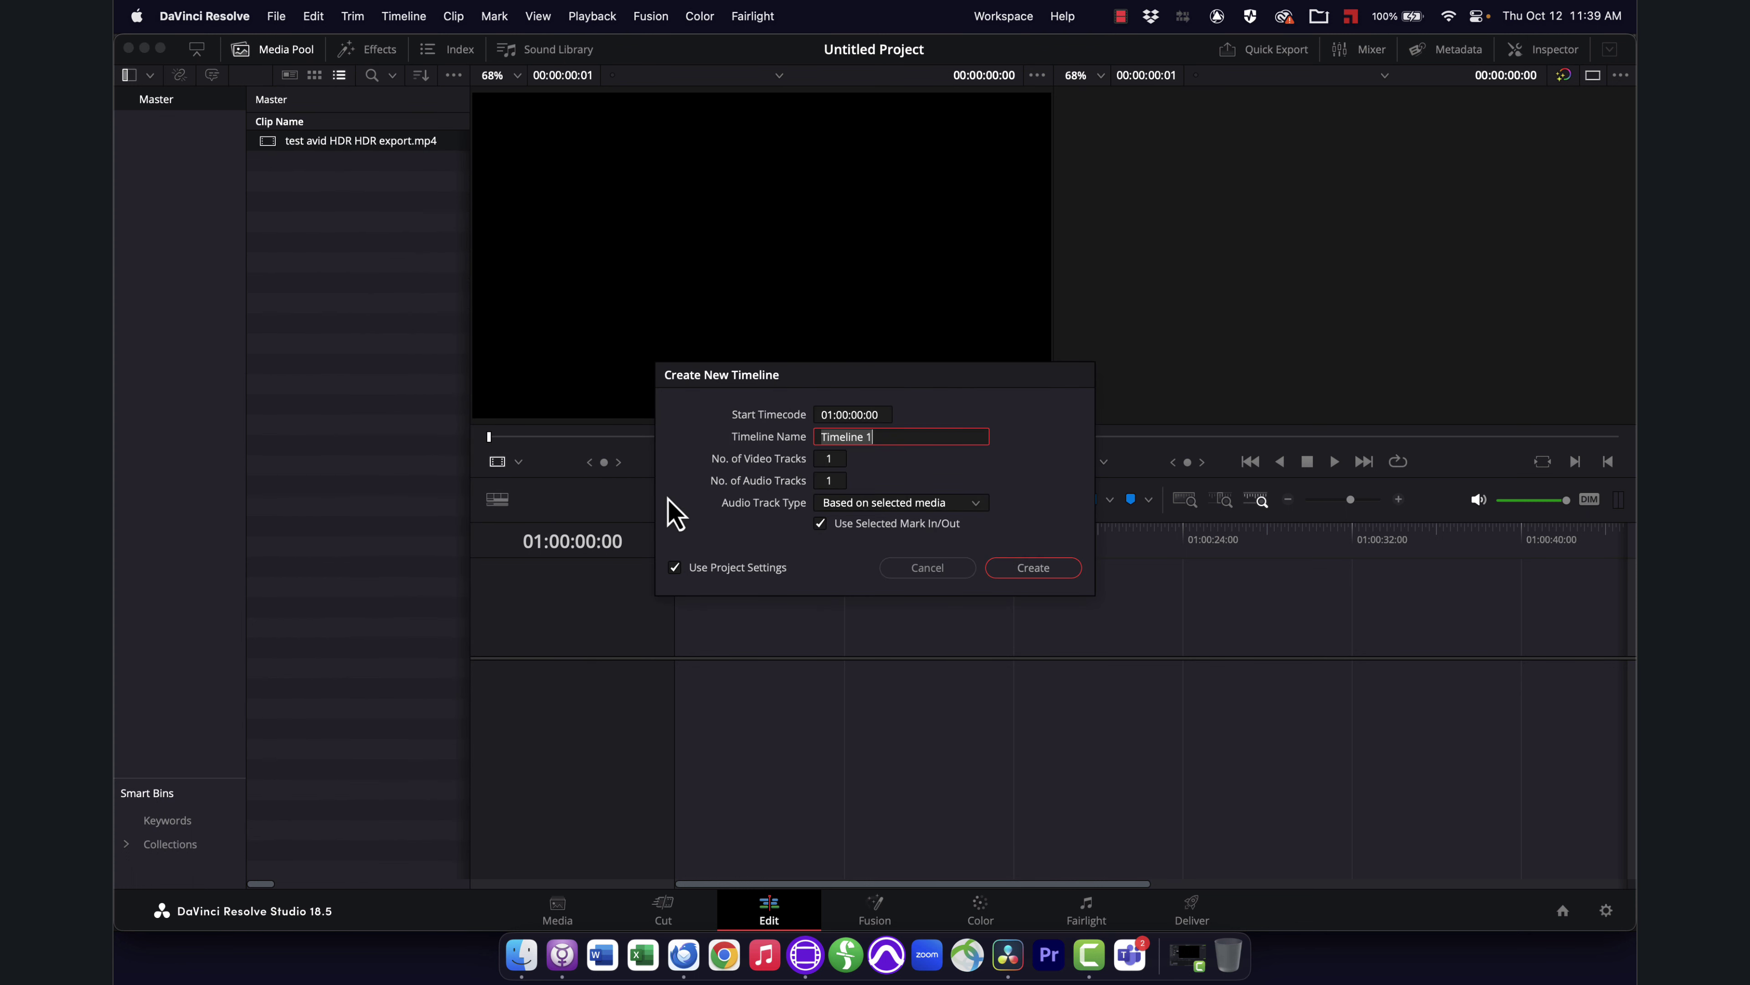
pyautogui.write('HDR sequence')
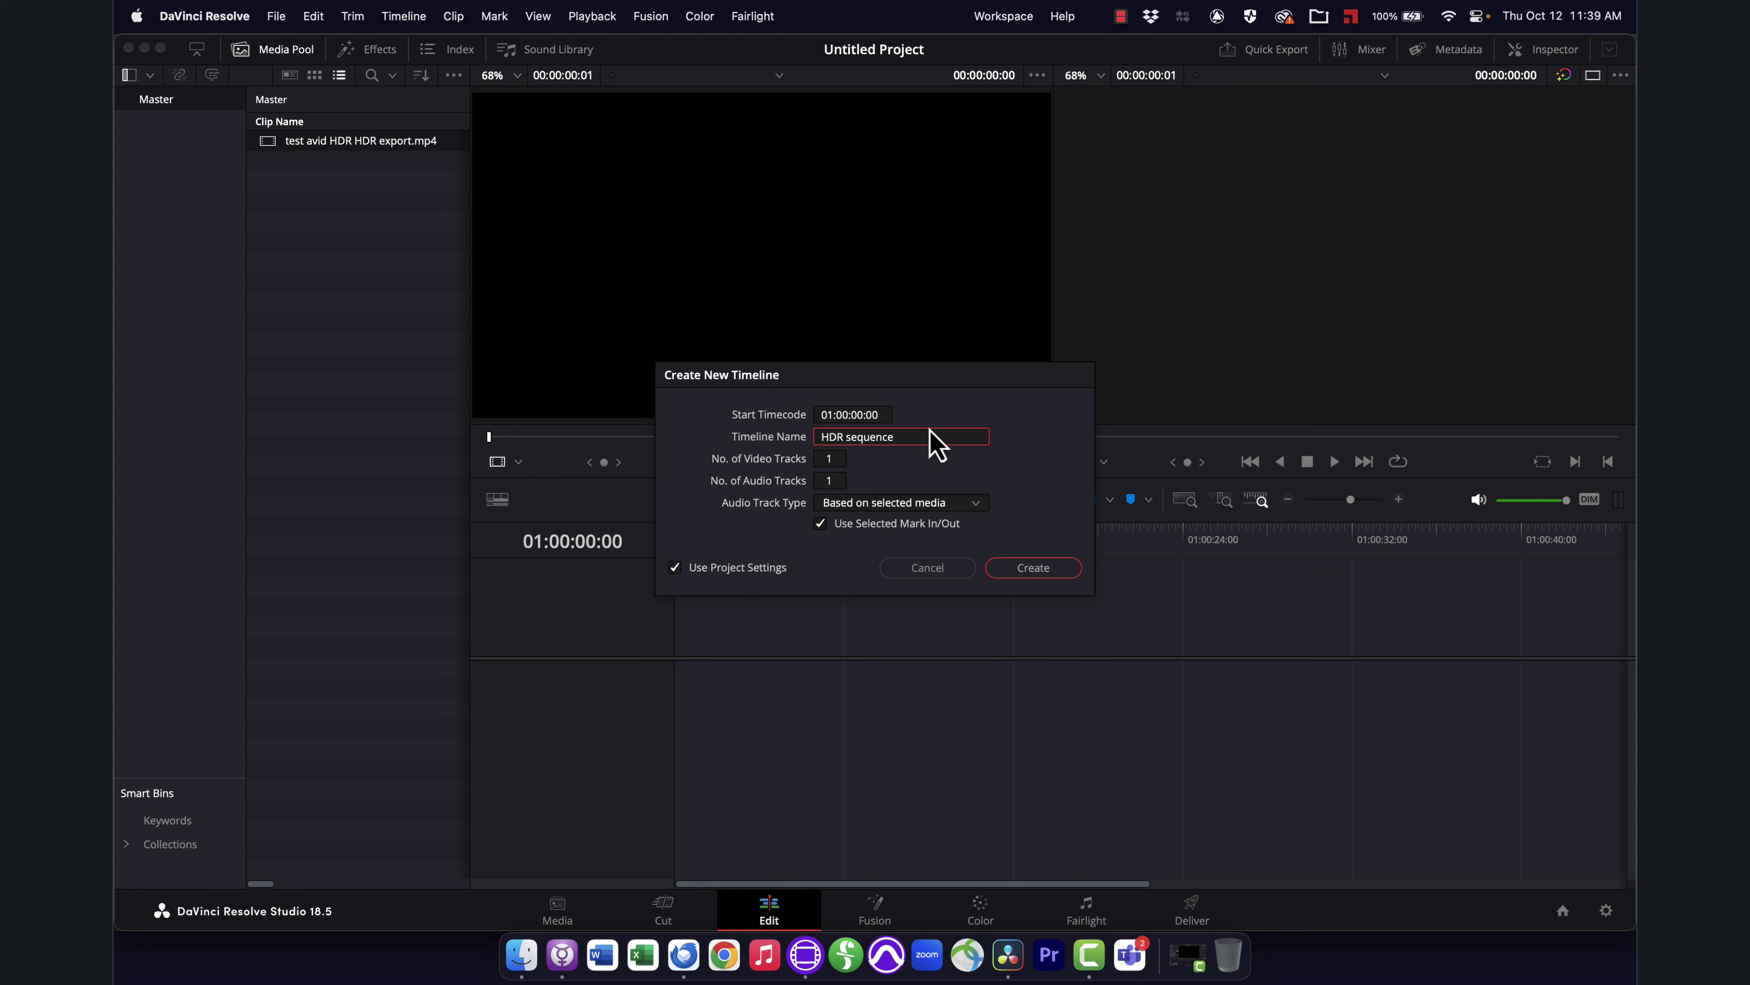
pyautogui.press('Return')
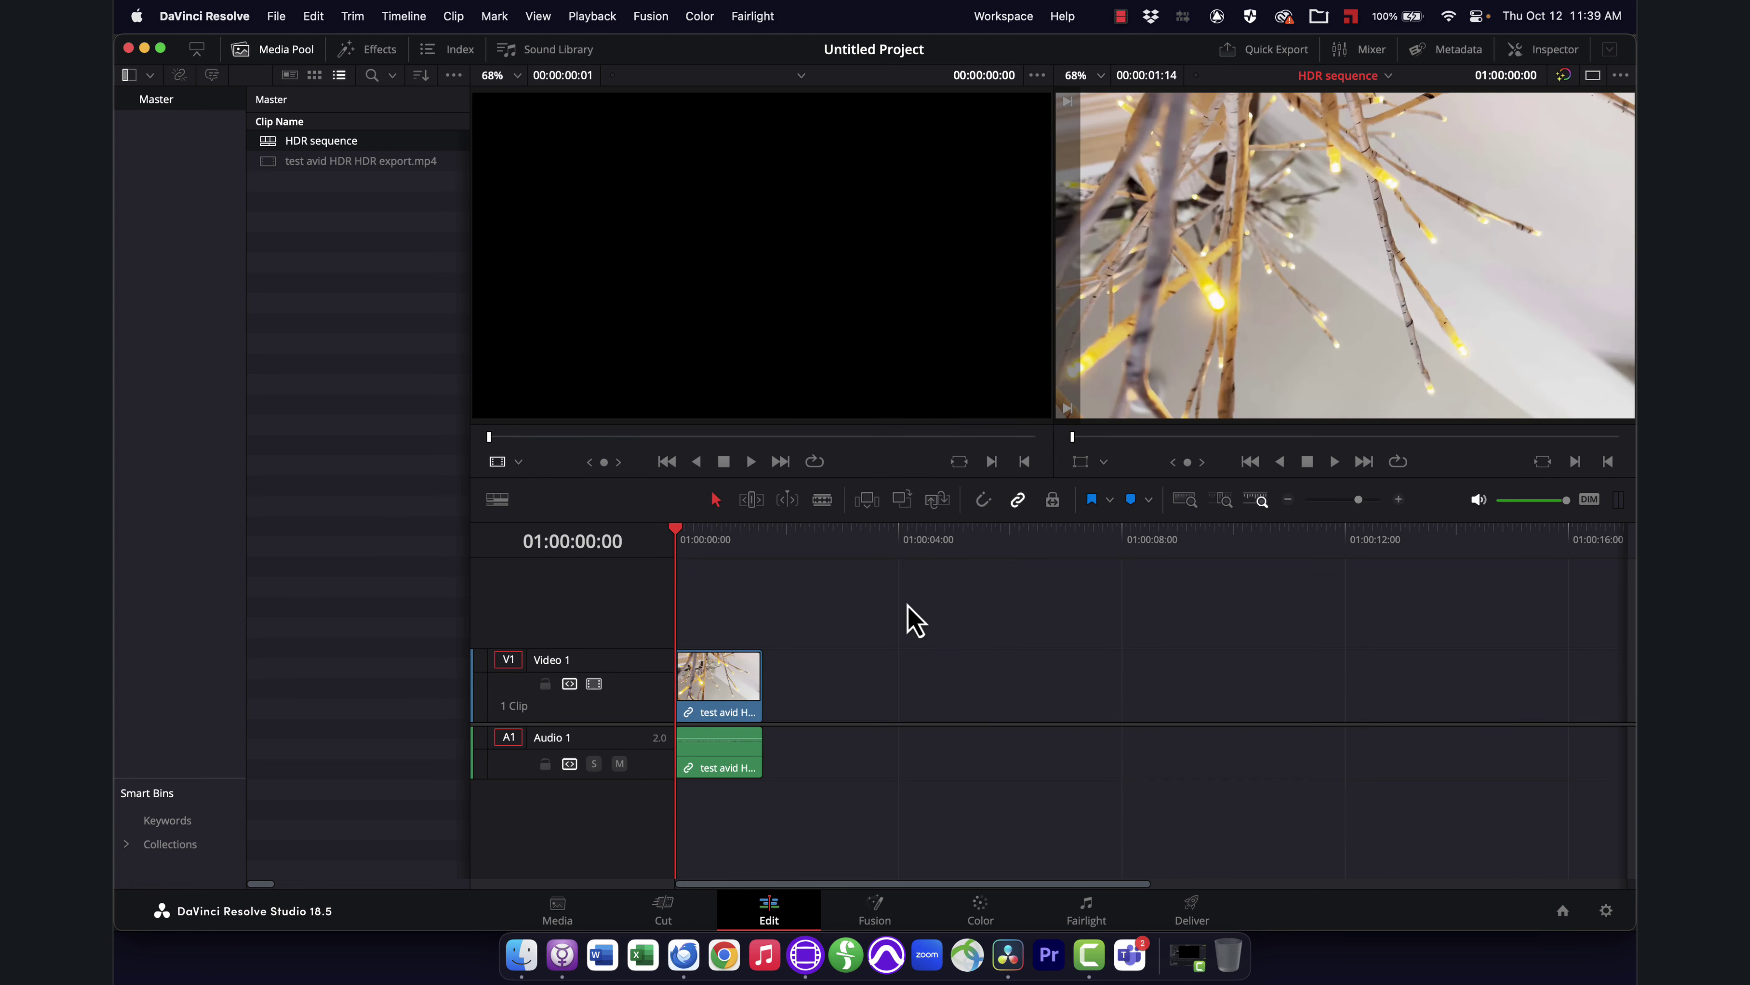
# - Name the timeline's custom export "SDR from resolve" on the Deliver page and set its location to the demo exports Avid folder
pyautogui.click(1194, 909)
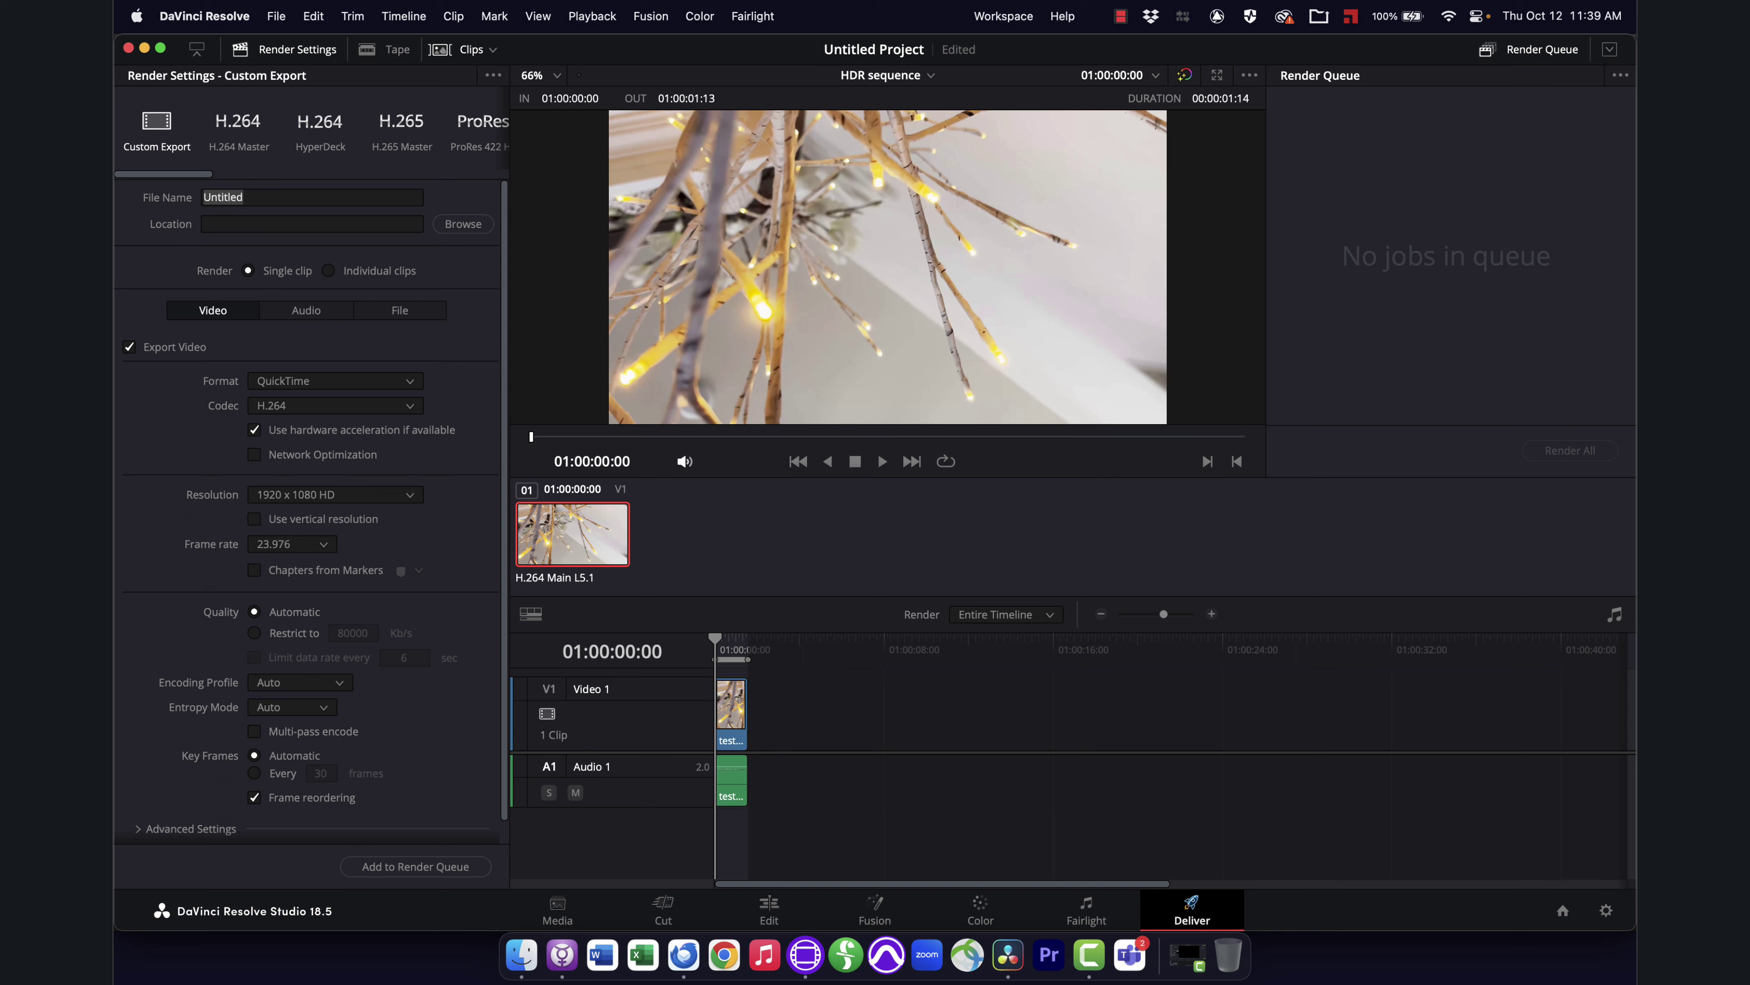
pyautogui.click(227, 197)
pyautogui.write('SDR from')
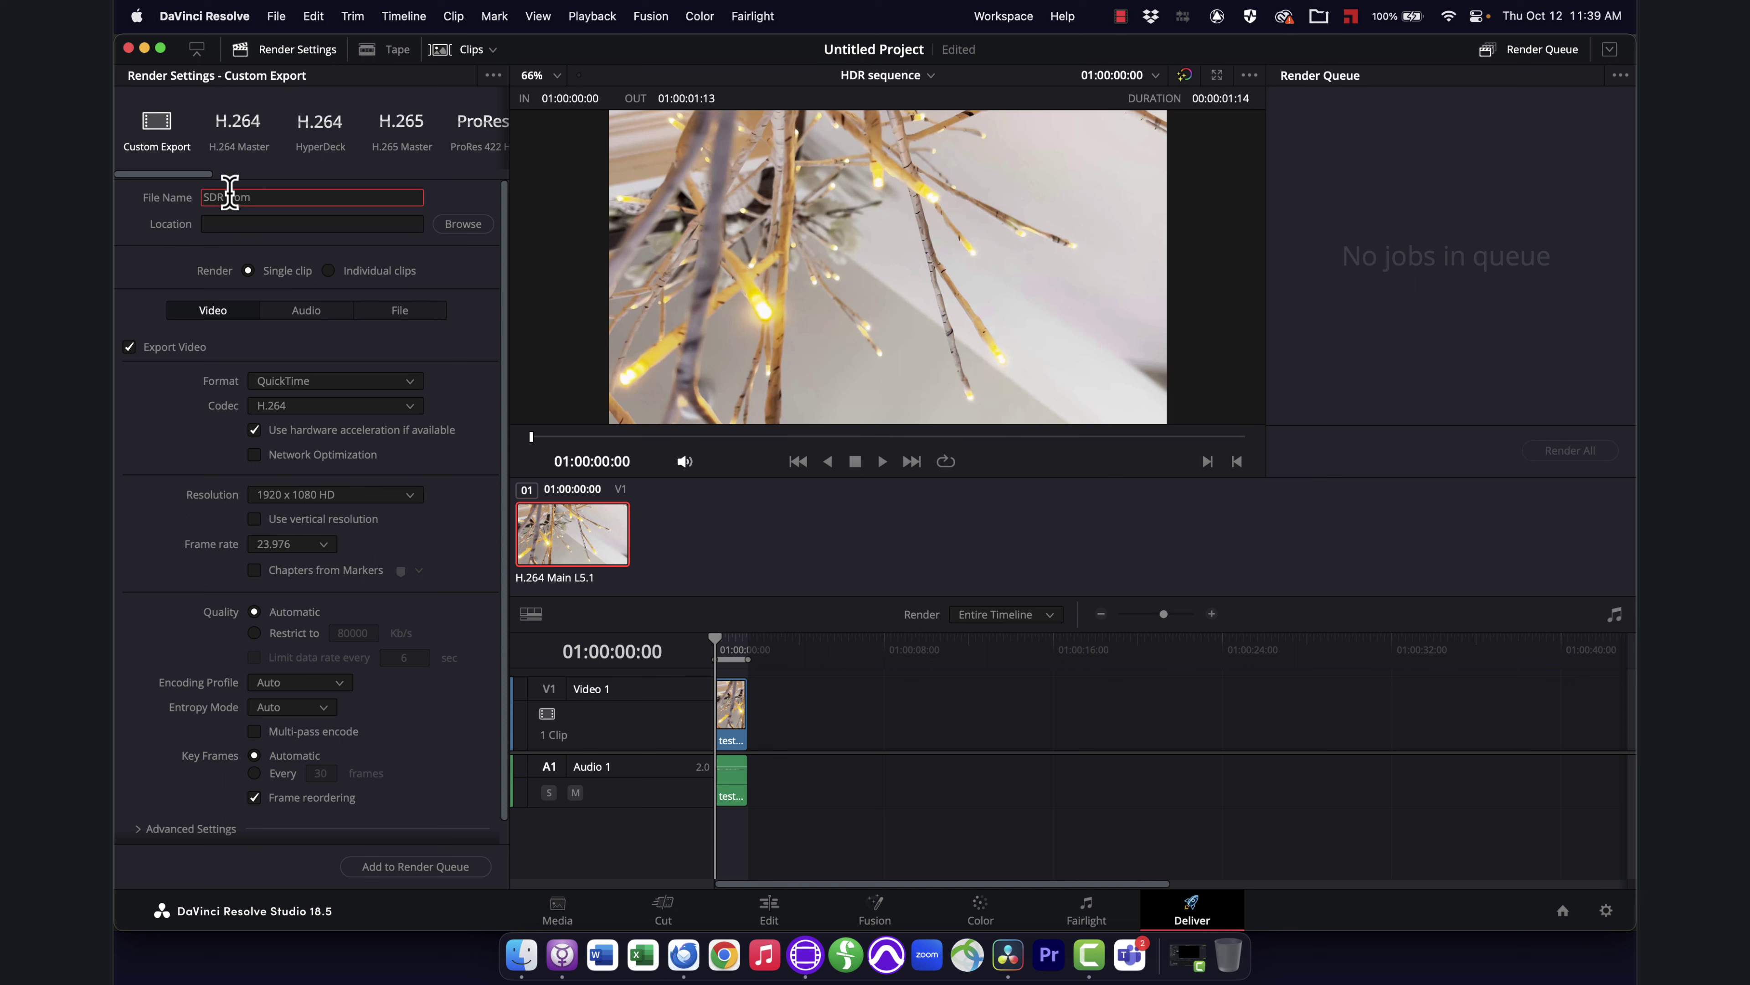
pyautogui.write(' resolve')
pyautogui.click(472, 224)
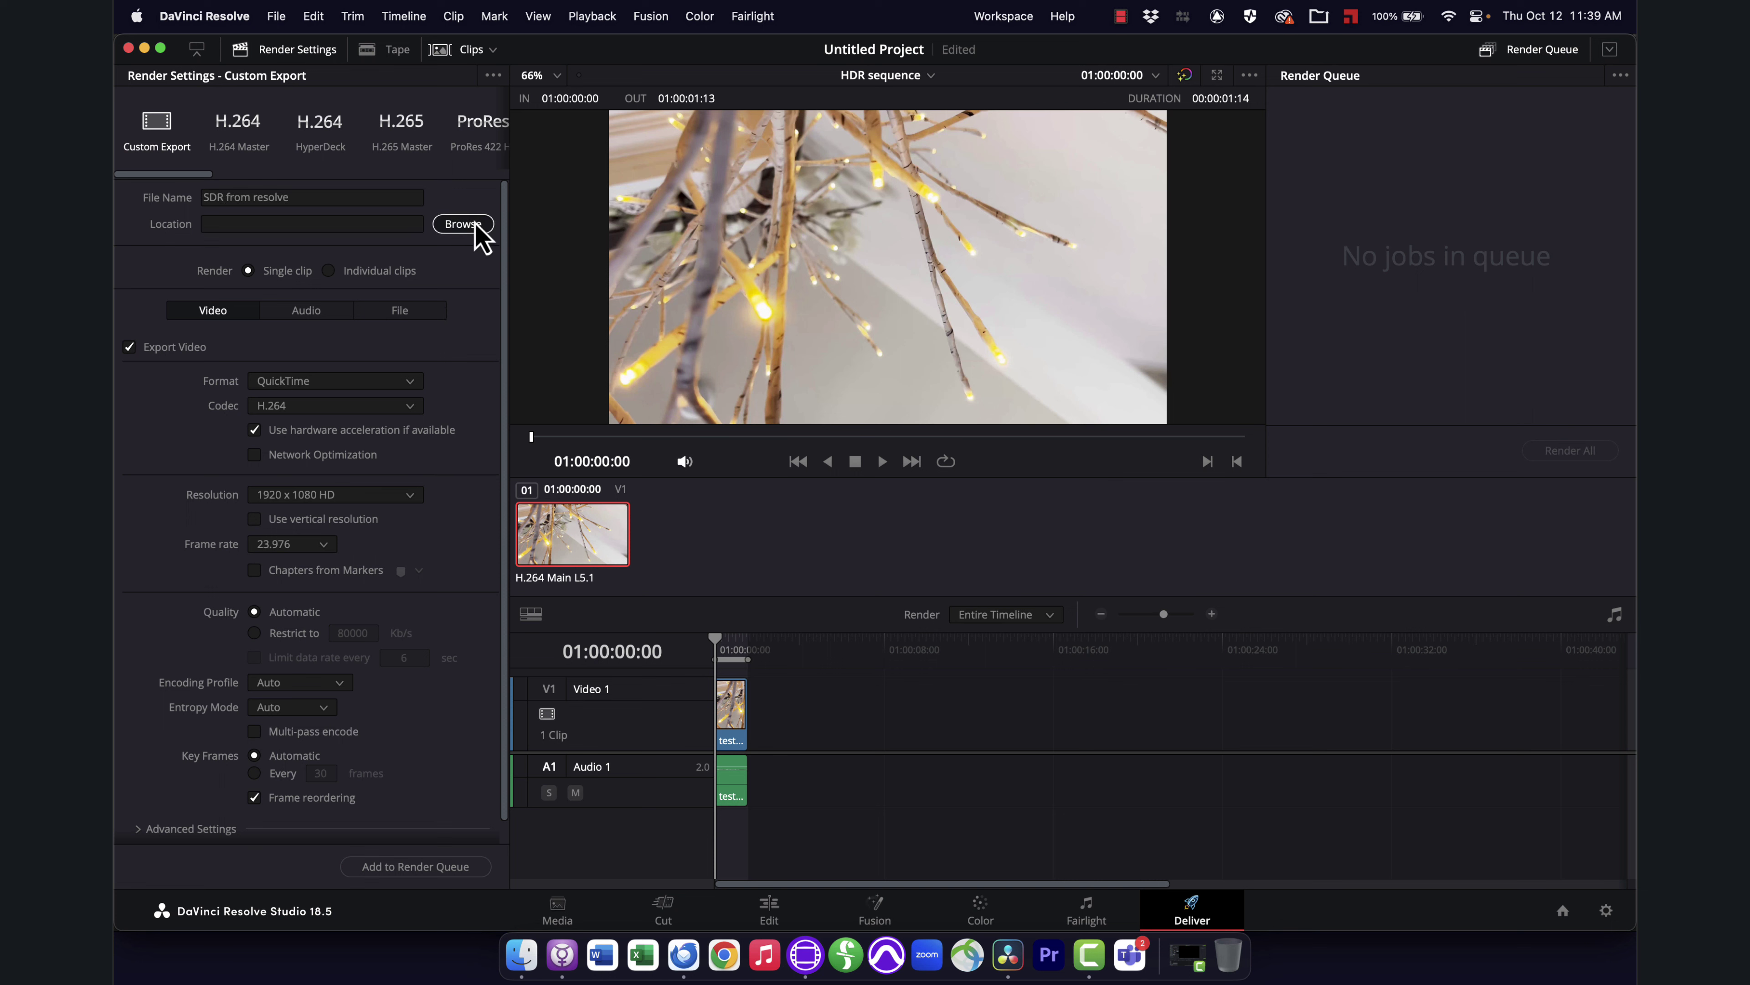
pyautogui.click(588, 329)
pyautogui.doubleClick(707, 352)
pyautogui.click(1178, 527)
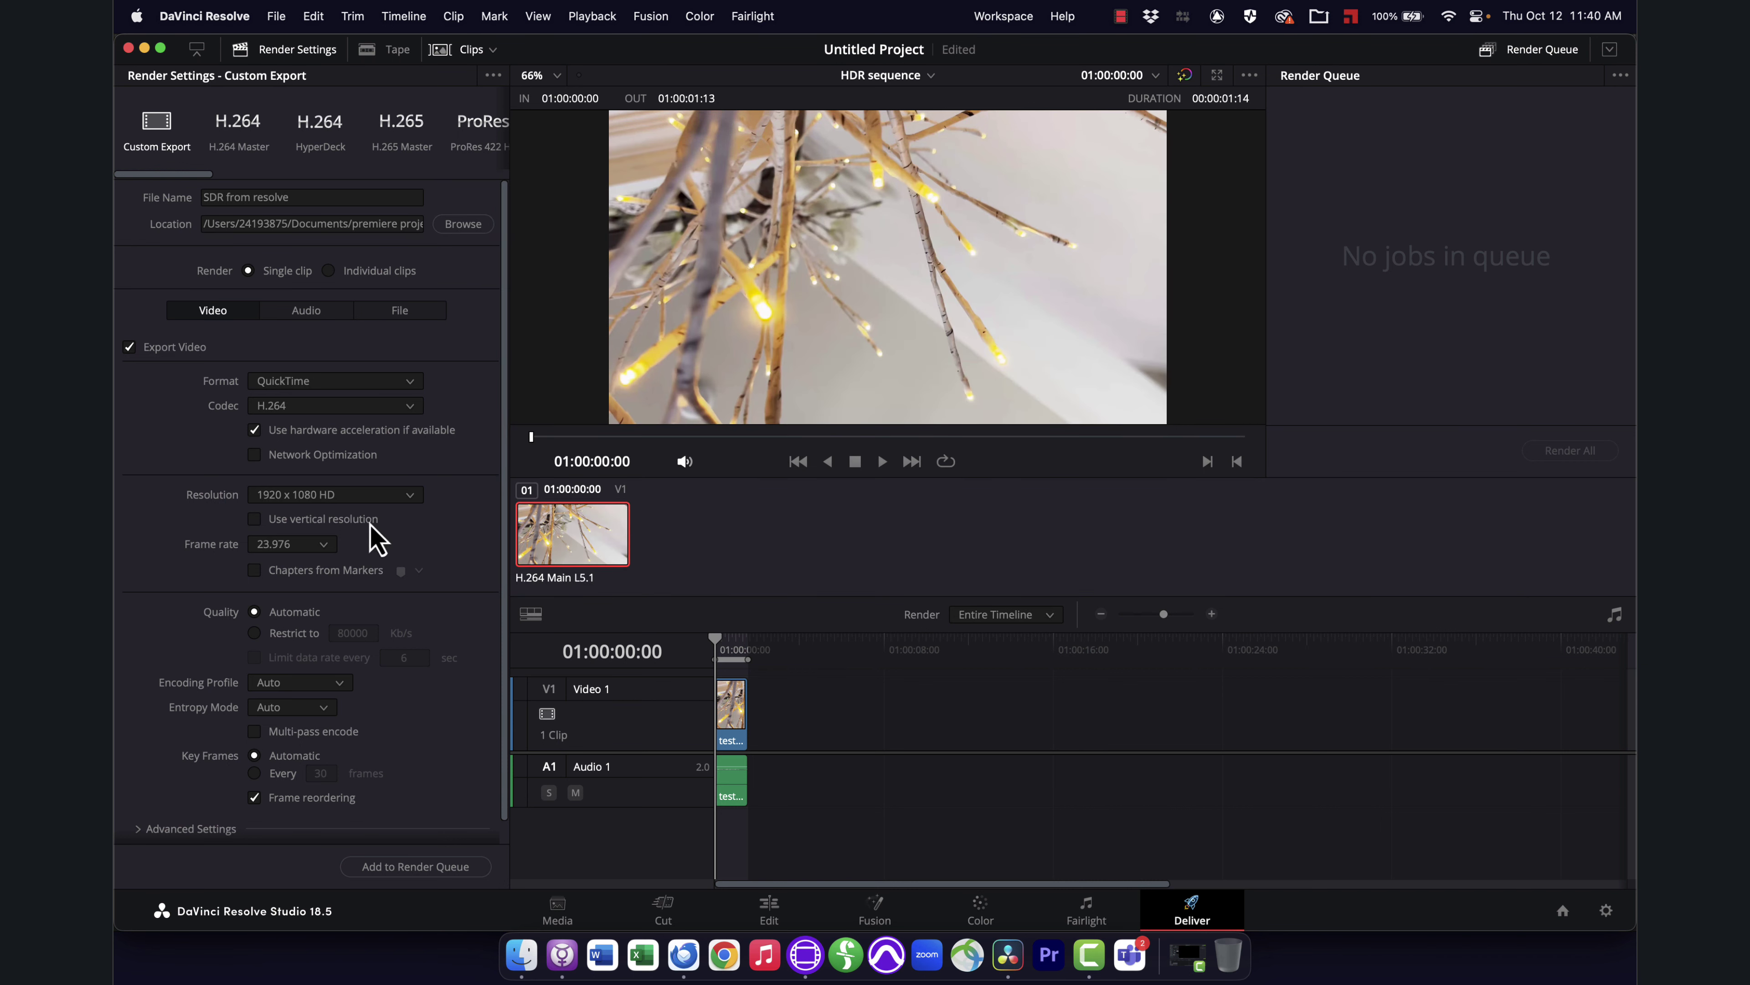
pyautogui.click(318, 313)
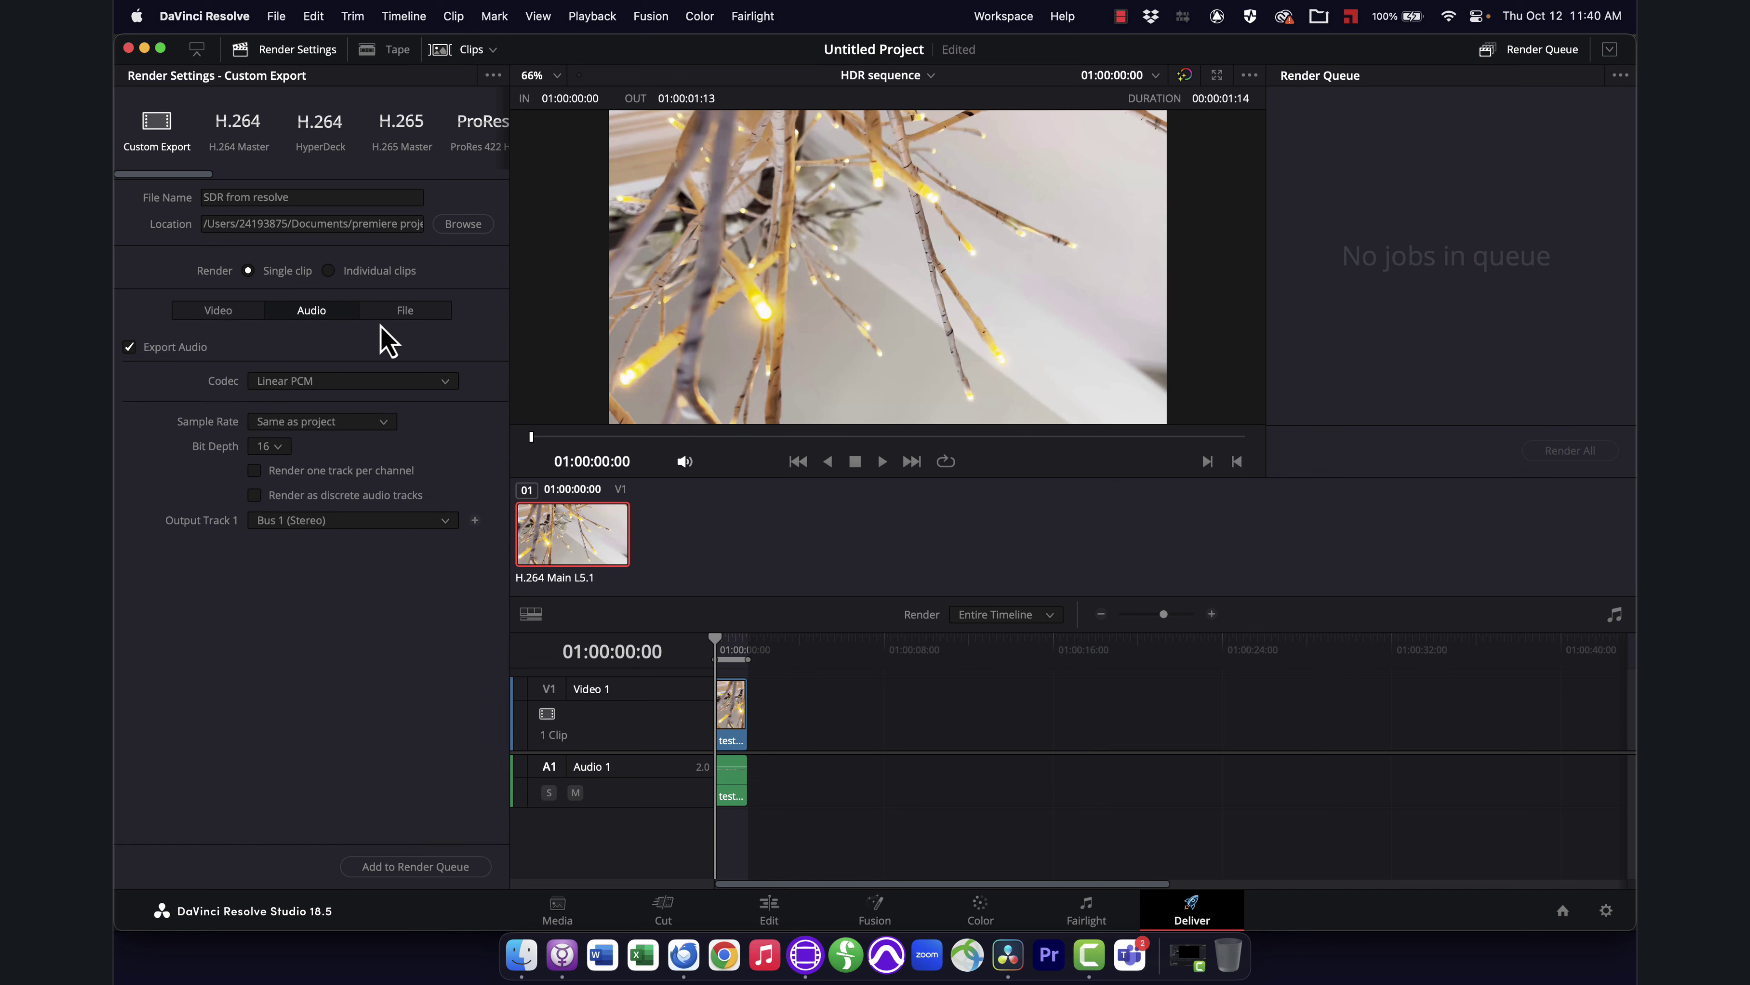
pyautogui.click(257, 312)
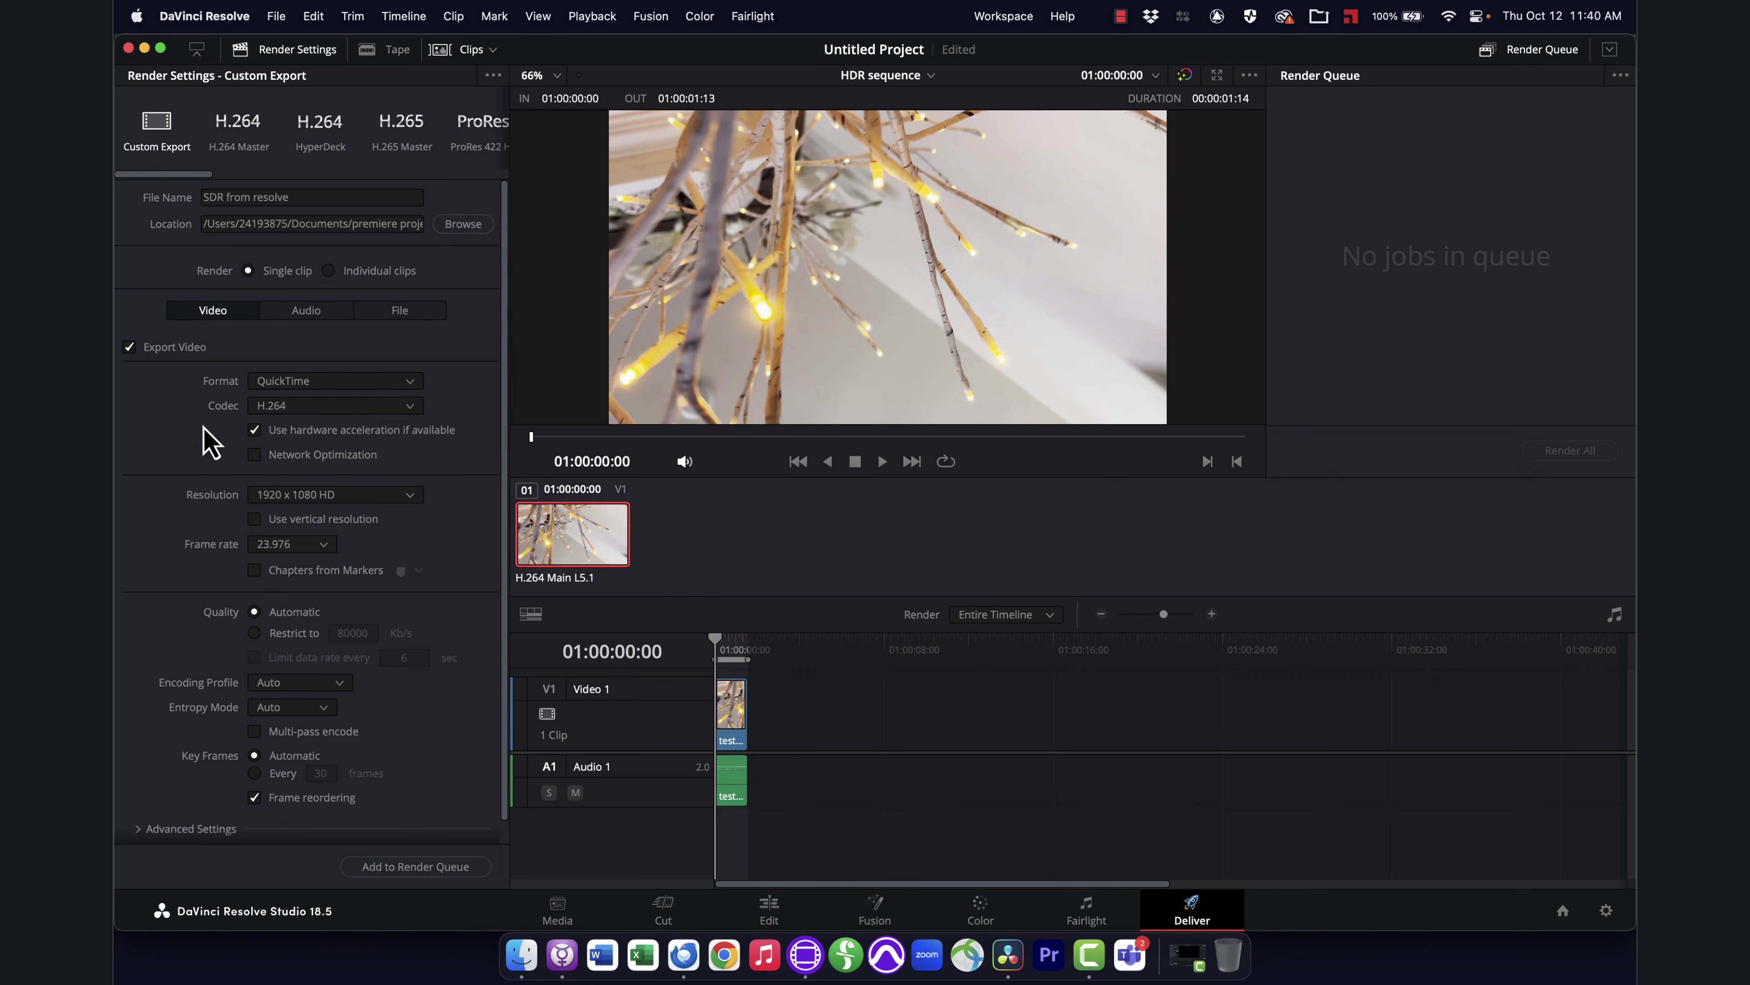
pyautogui.scroll(-3, 332, 452)
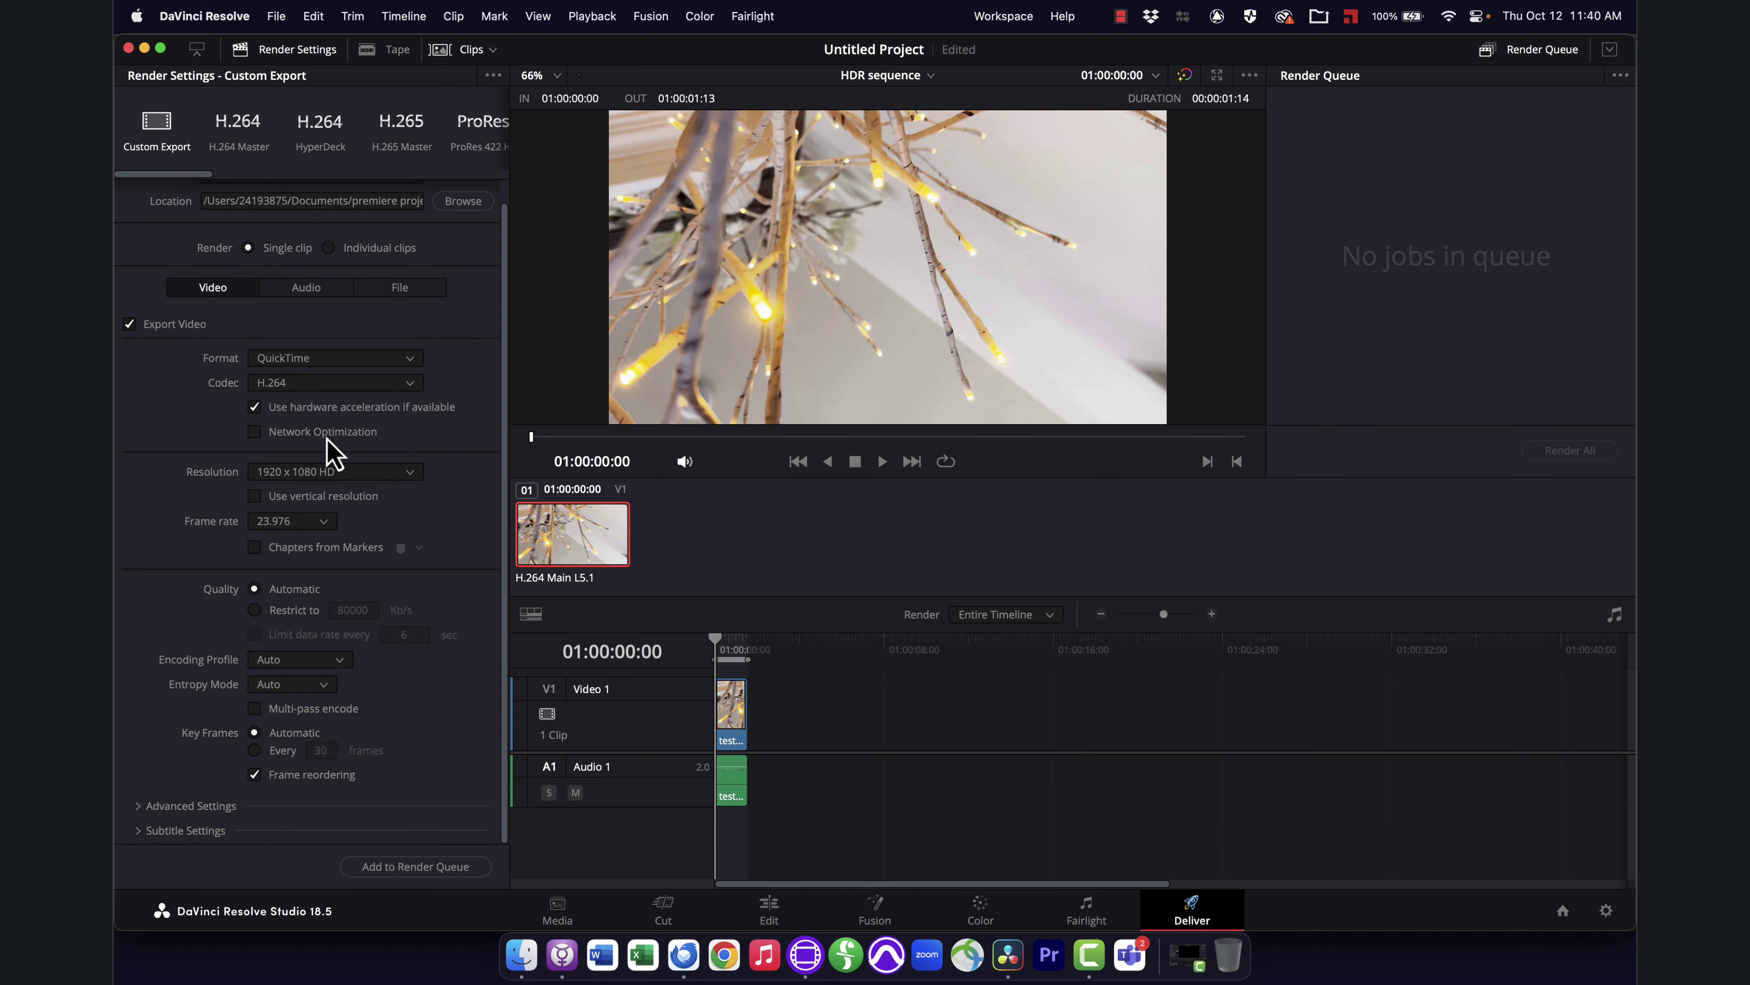
pyautogui.click(331, 473)
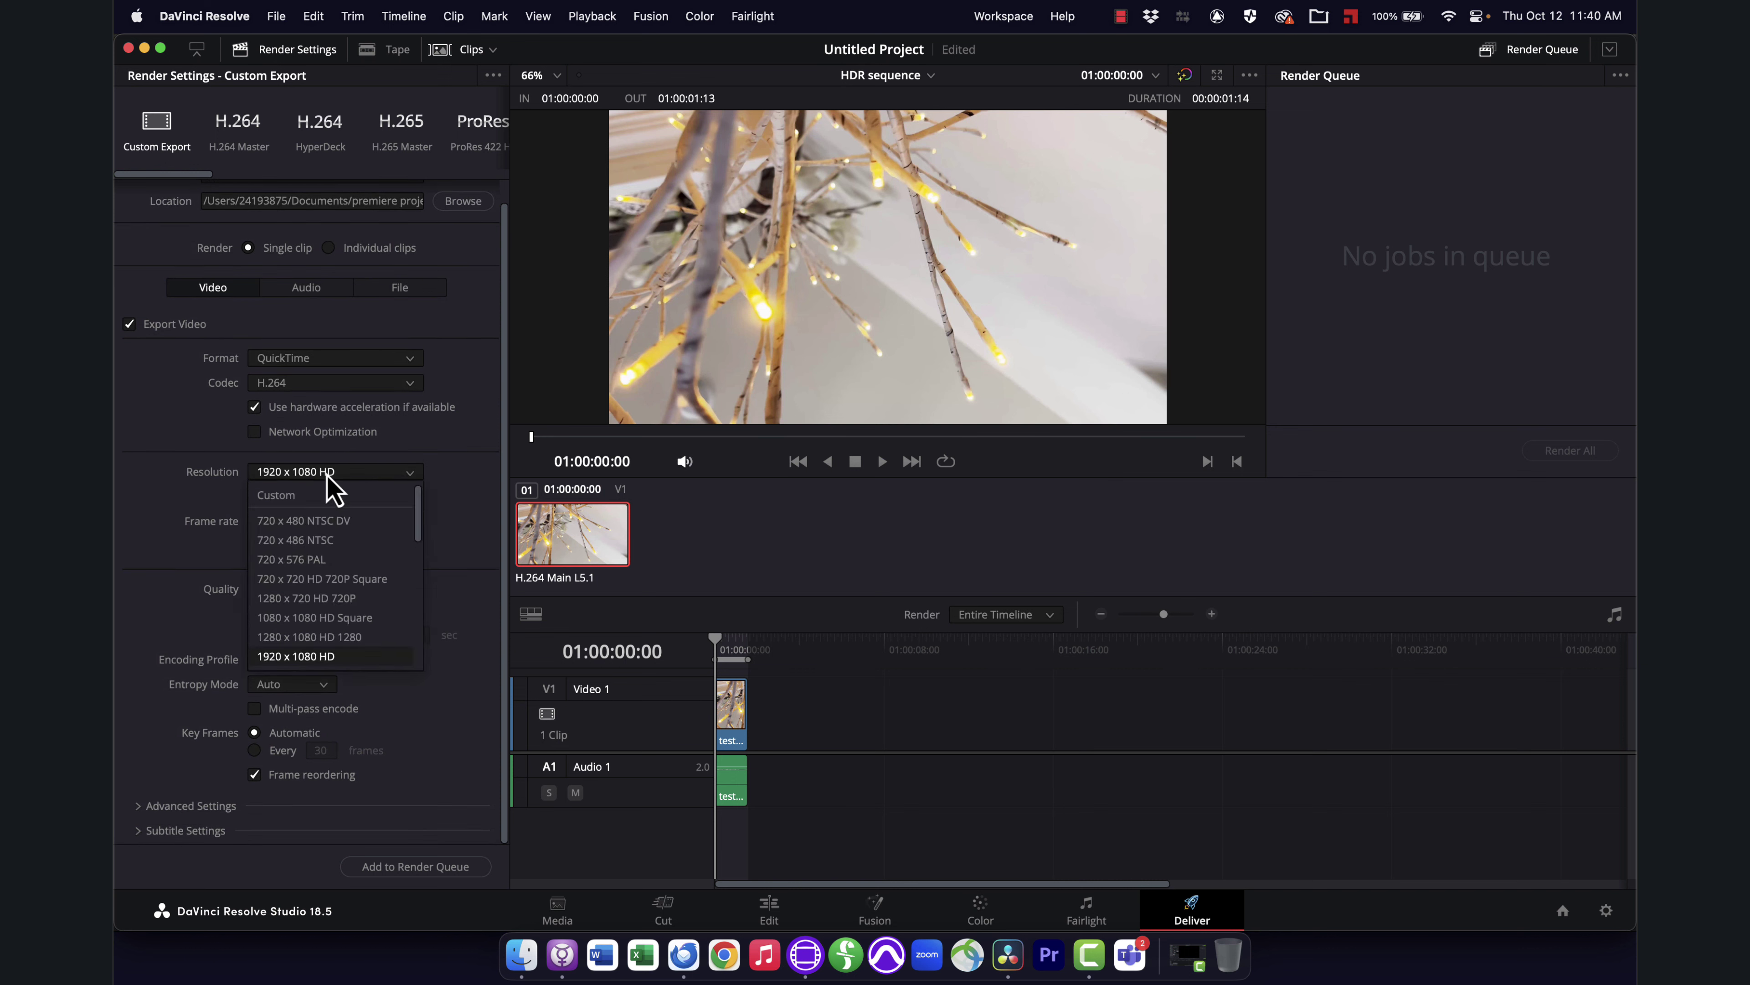
pyautogui.click(227, 486)
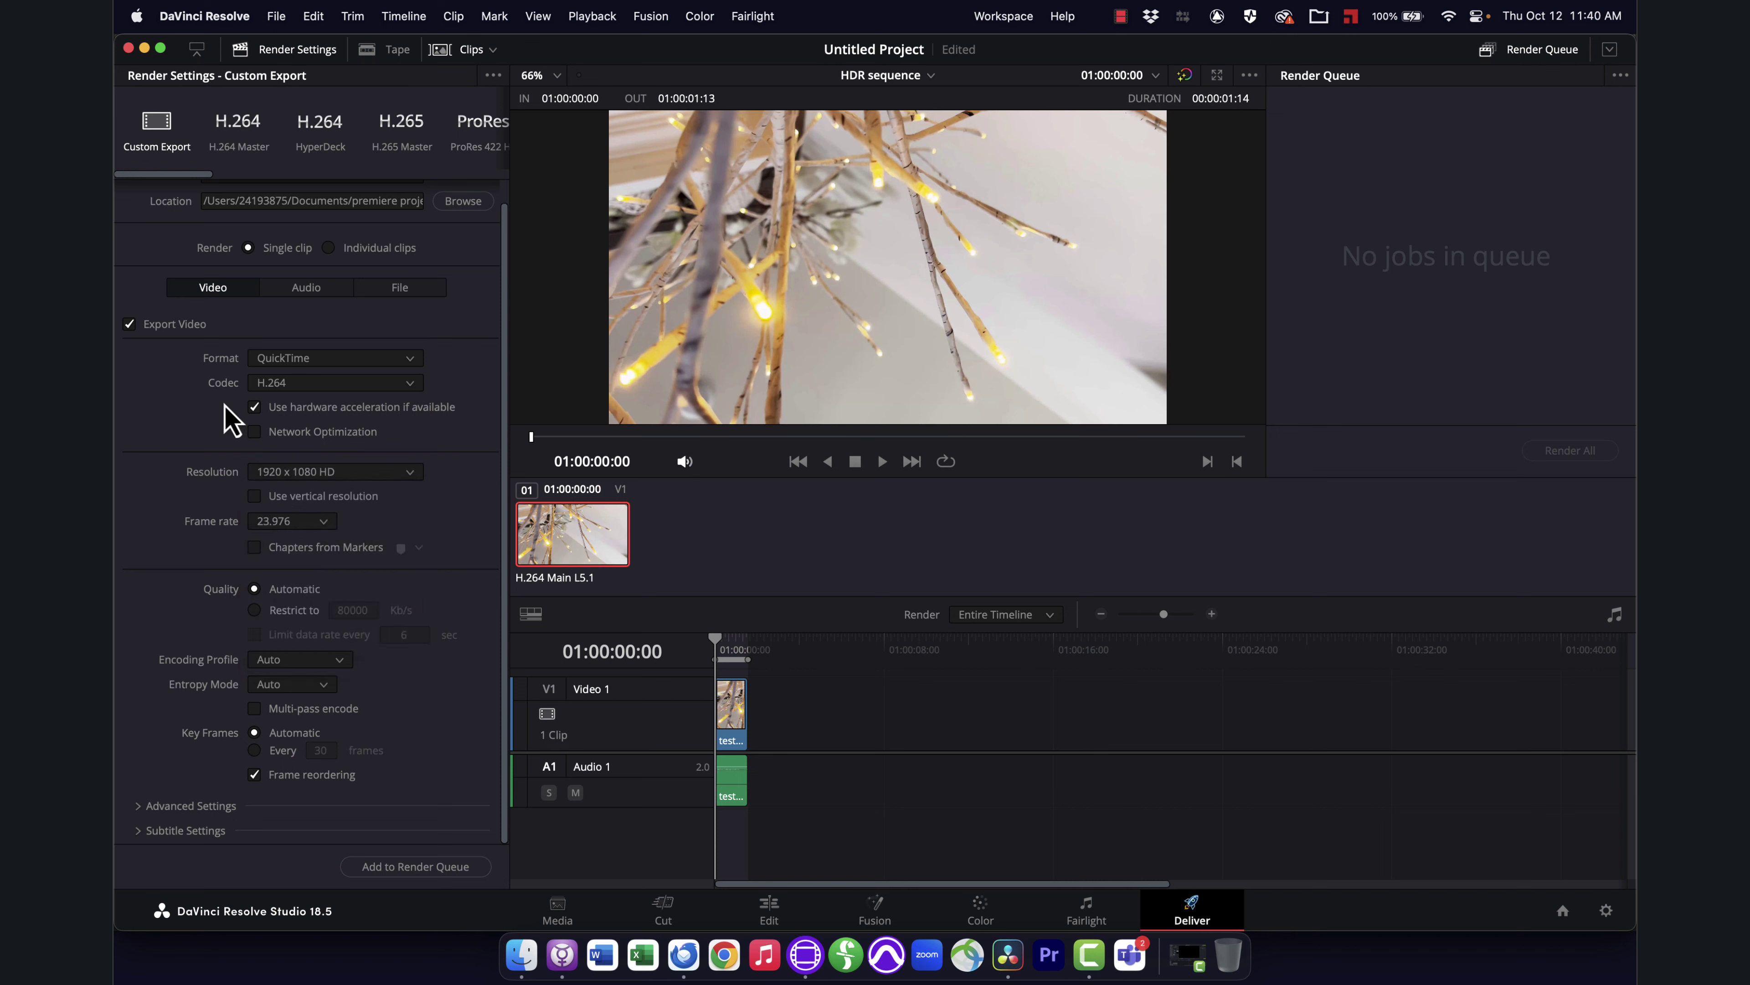
pyautogui.click(282, 14)
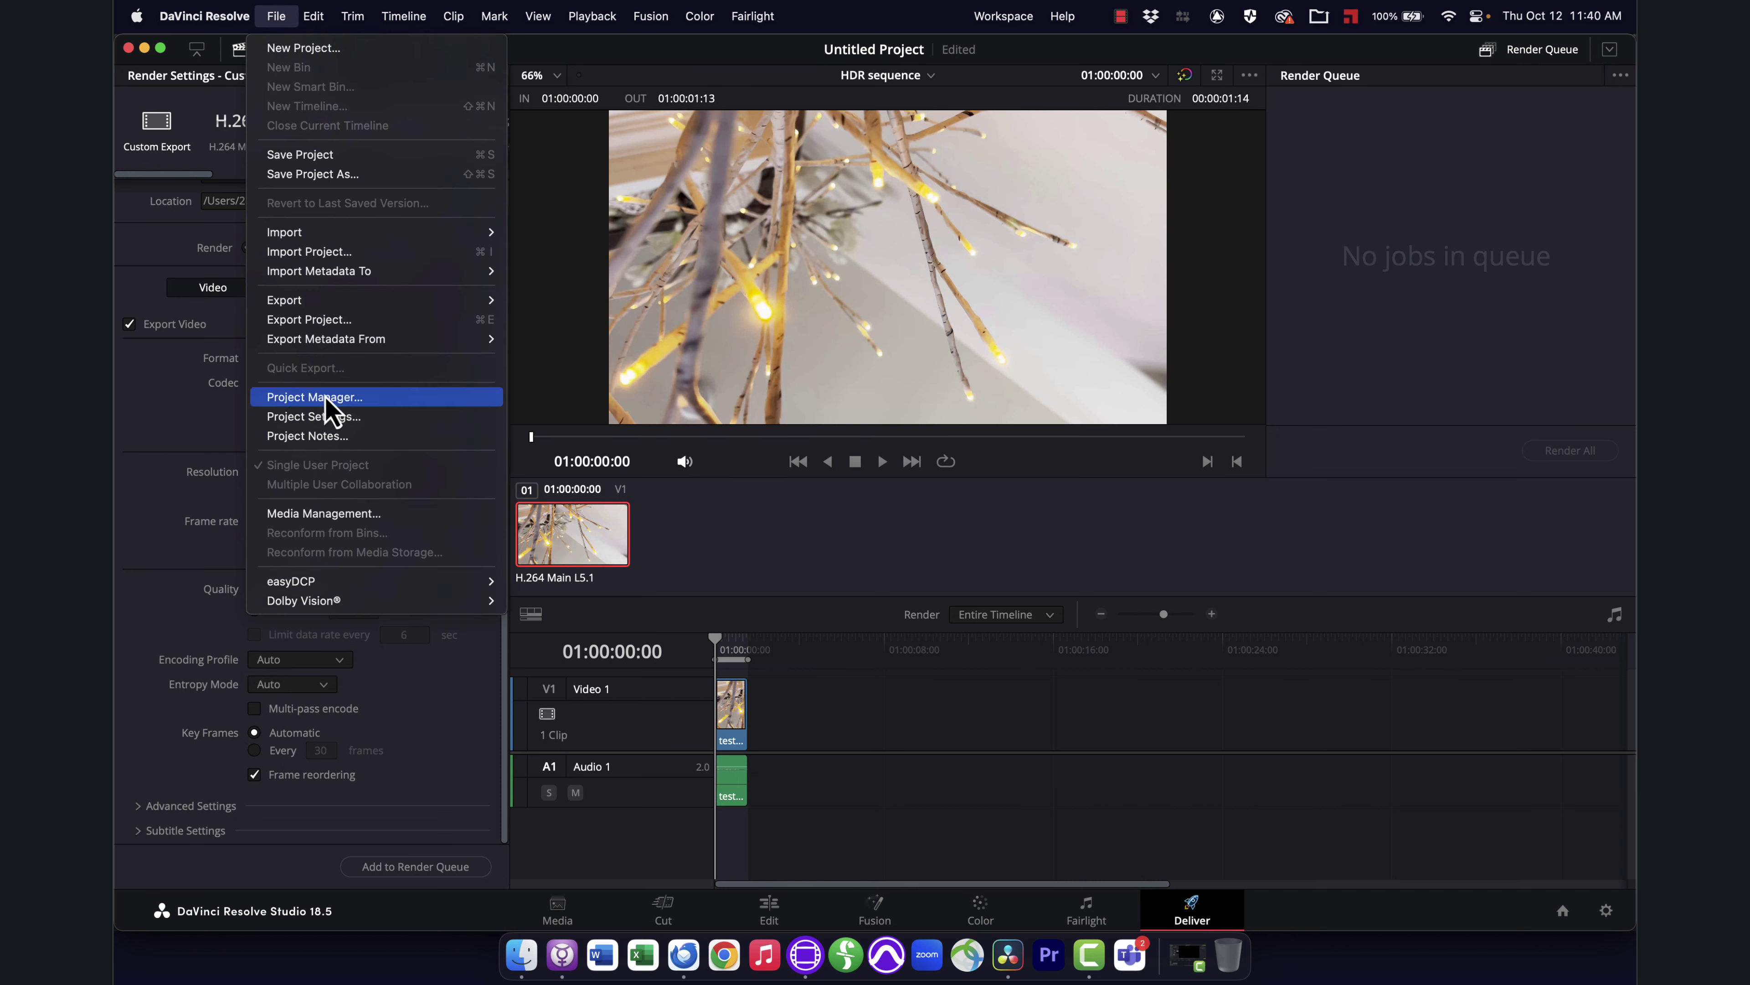
pyautogui.click(276, 15)
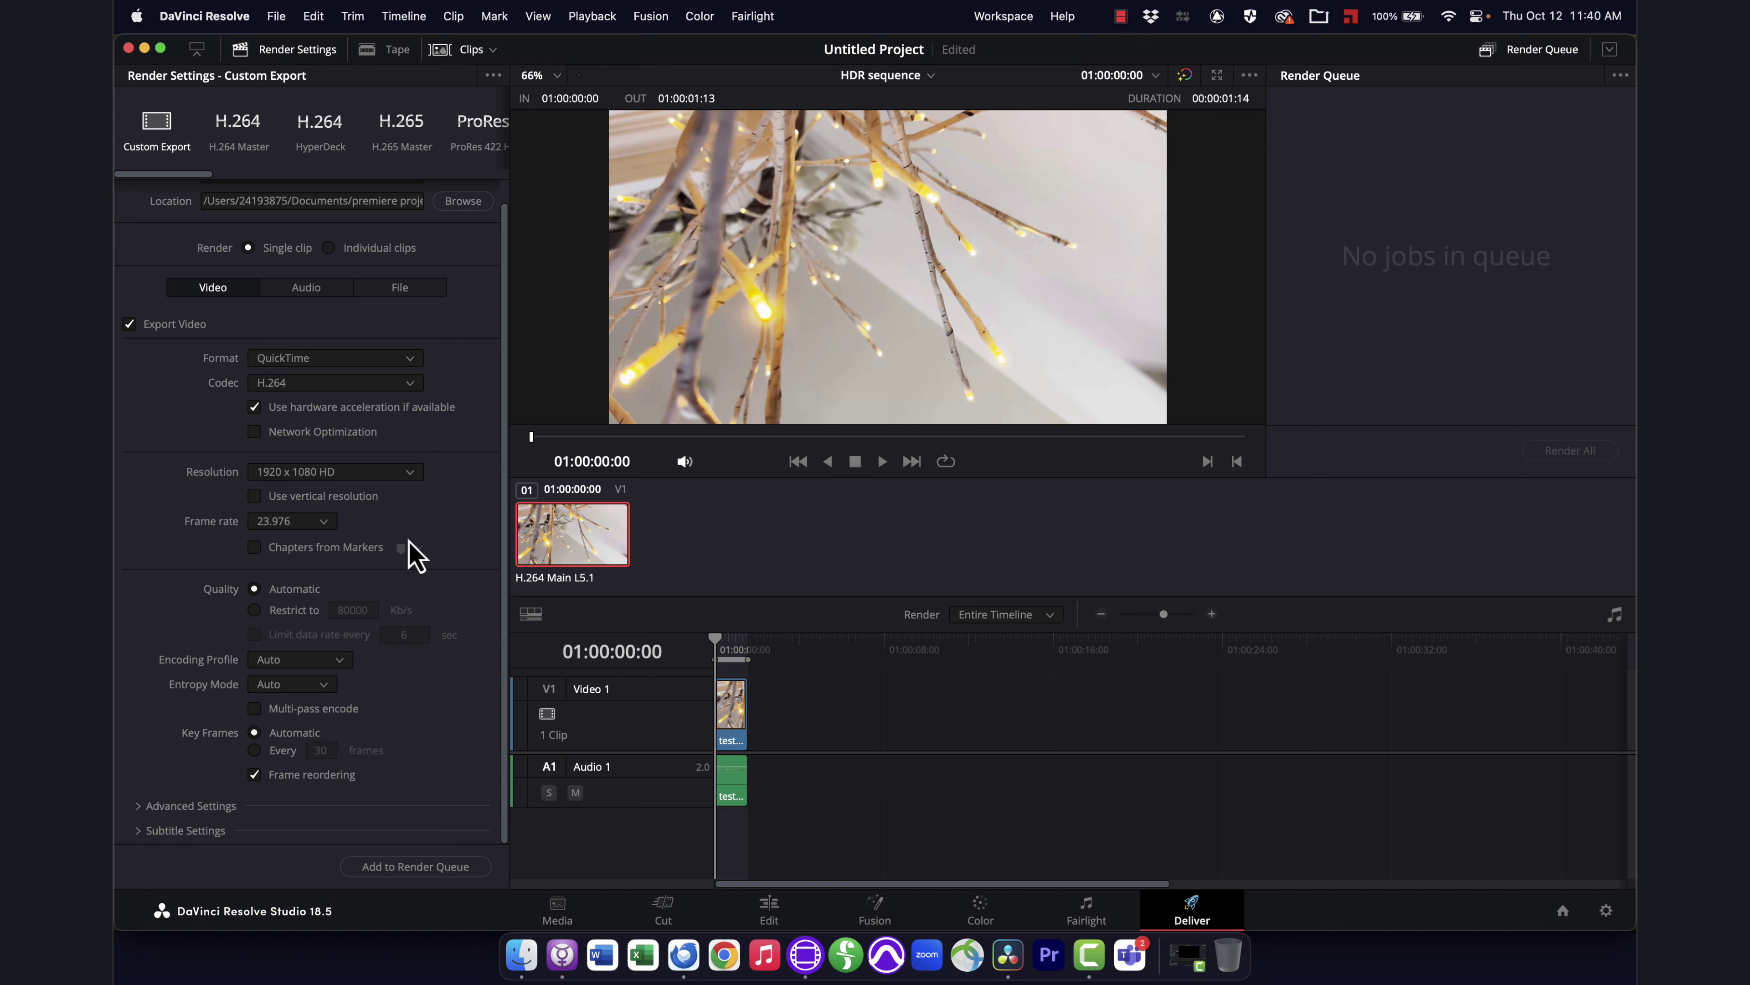
# - Set the export's color space tag and gamma tag to Rec.709 in the advanced settings, and render it through the render queue
pyautogui.click(142, 813)
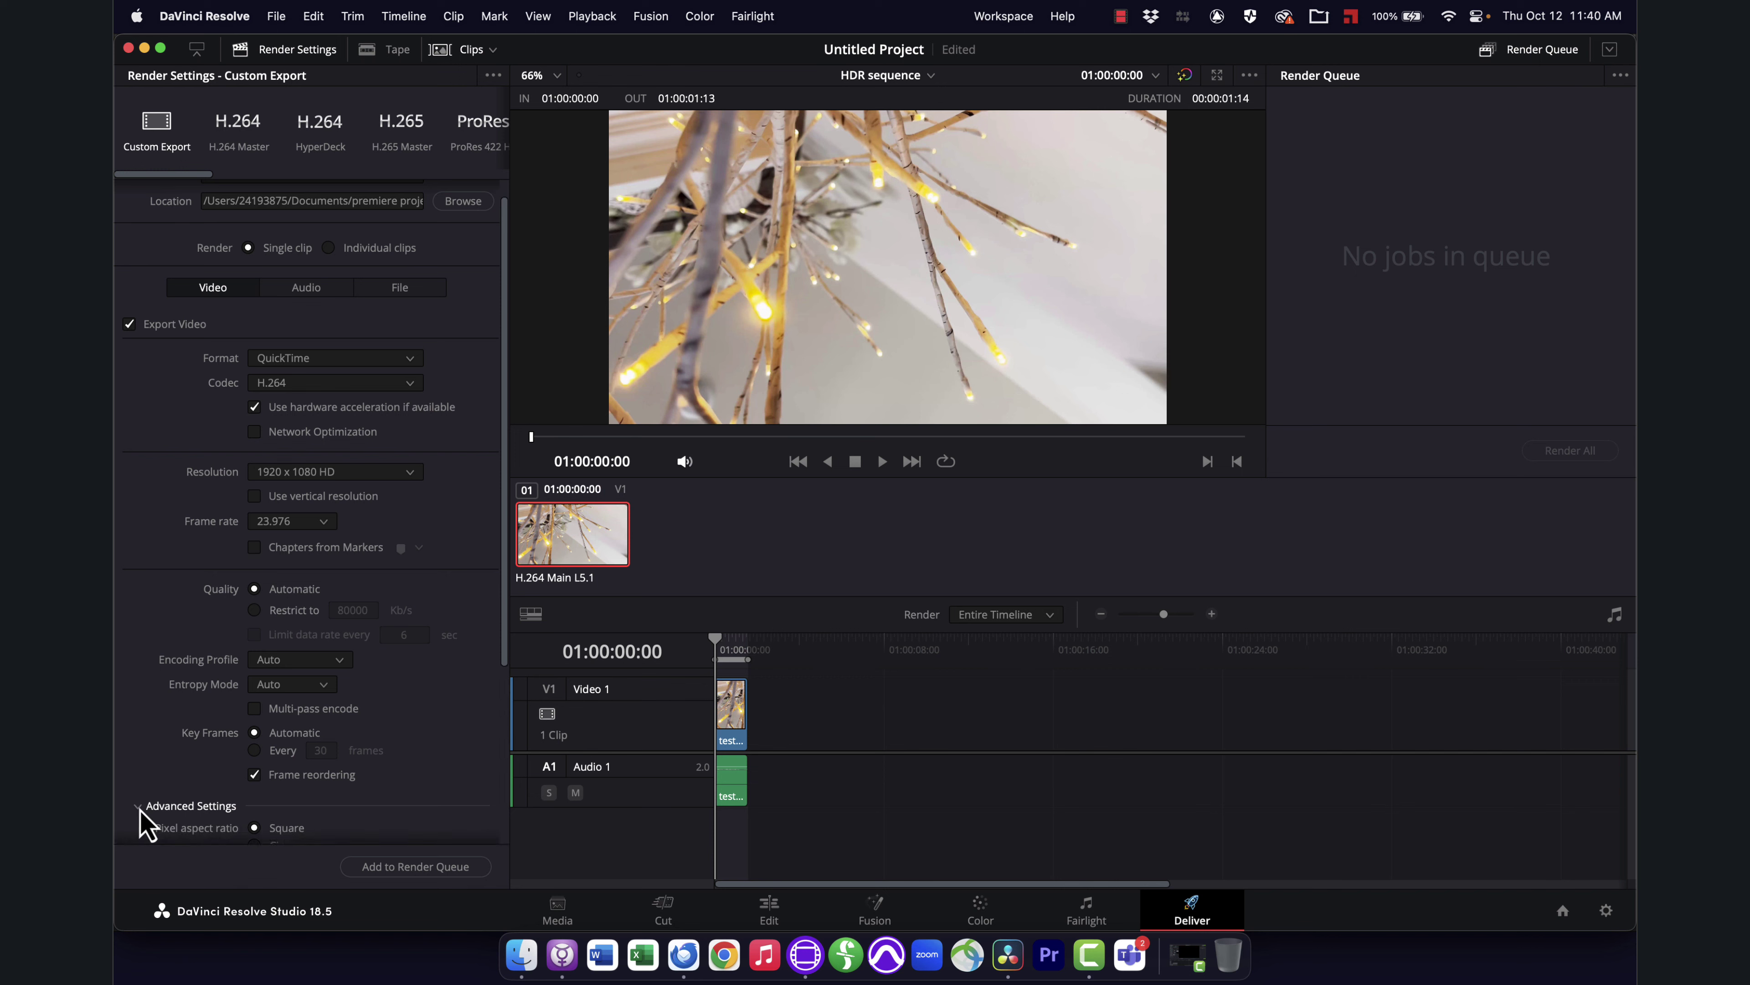
pyautogui.scroll(-6, 157, 751)
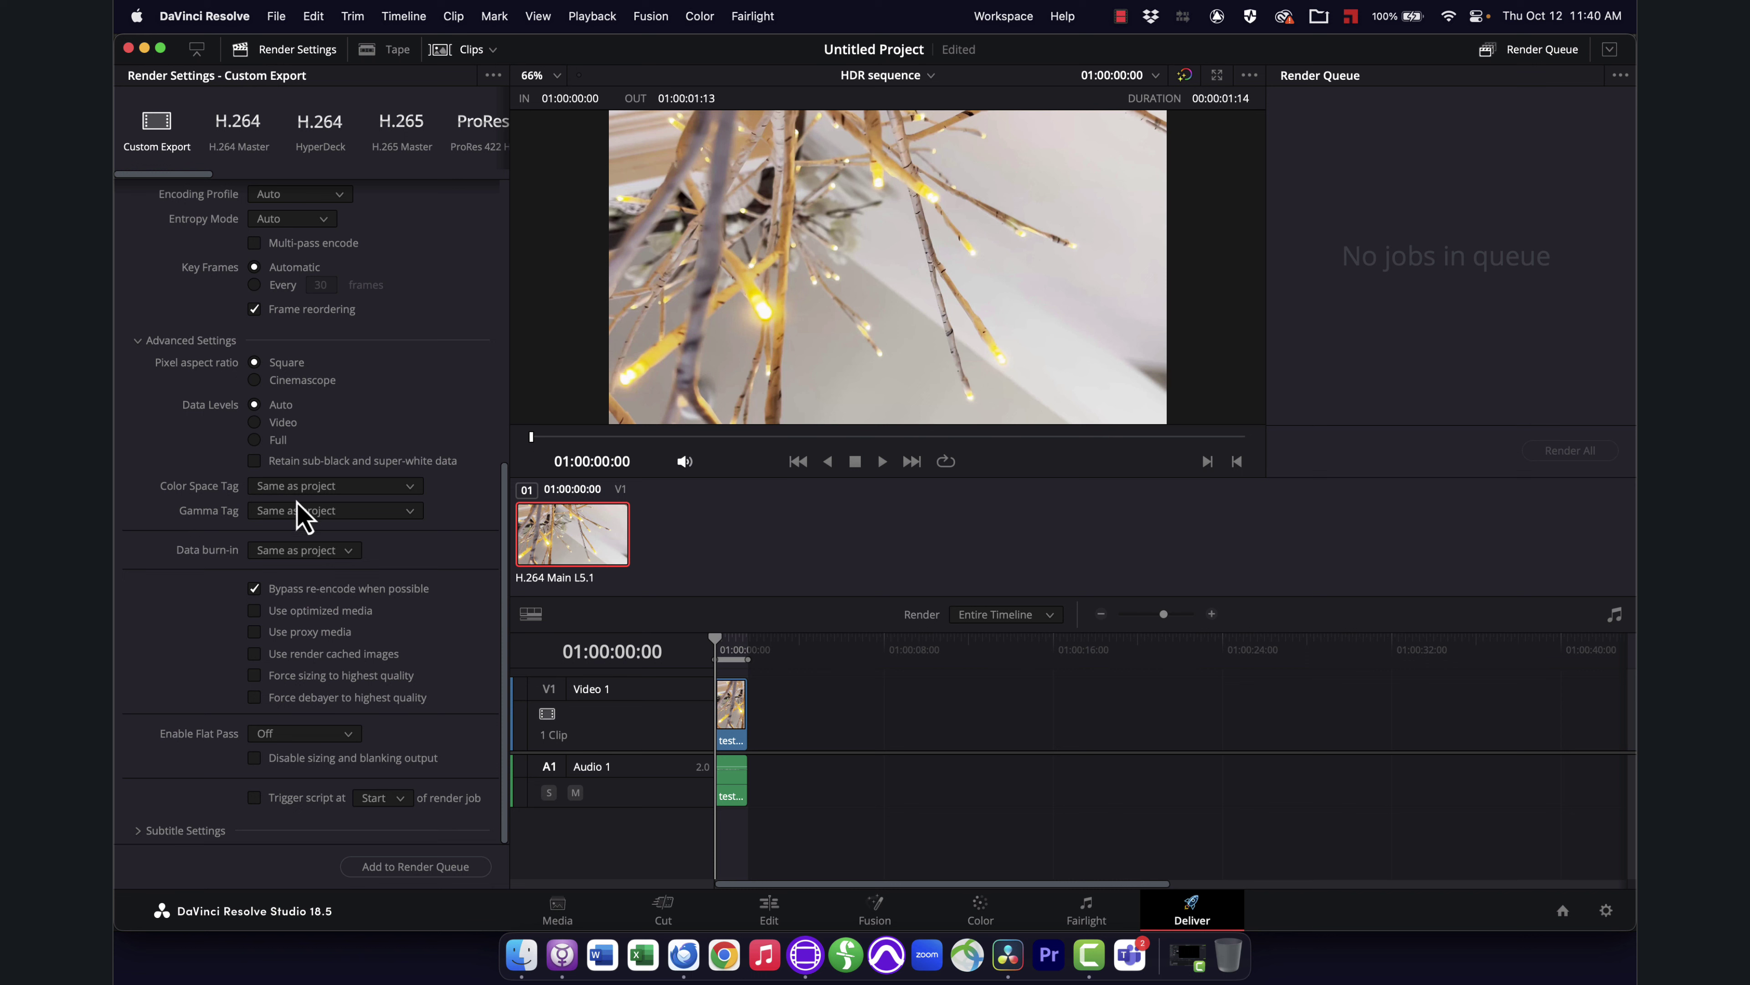
pyautogui.click(328, 487)
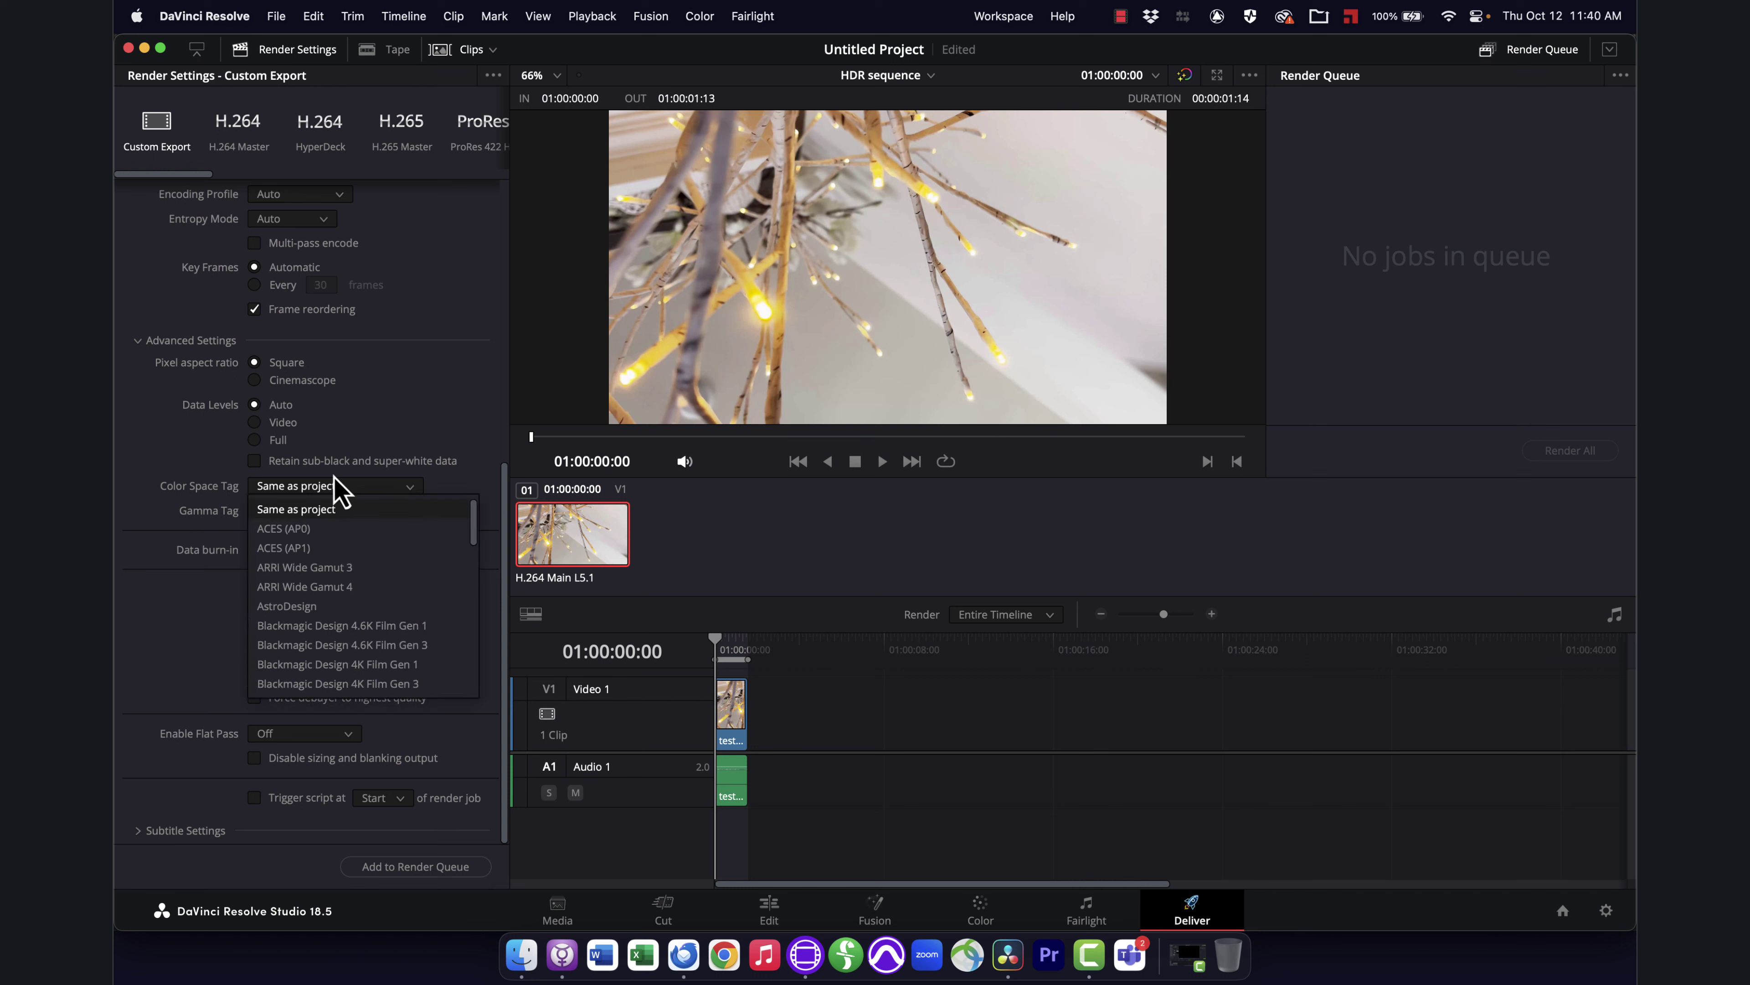
pyautogui.scroll(-3, 336, 613)
pyautogui.scroll(-6, 338, 627)
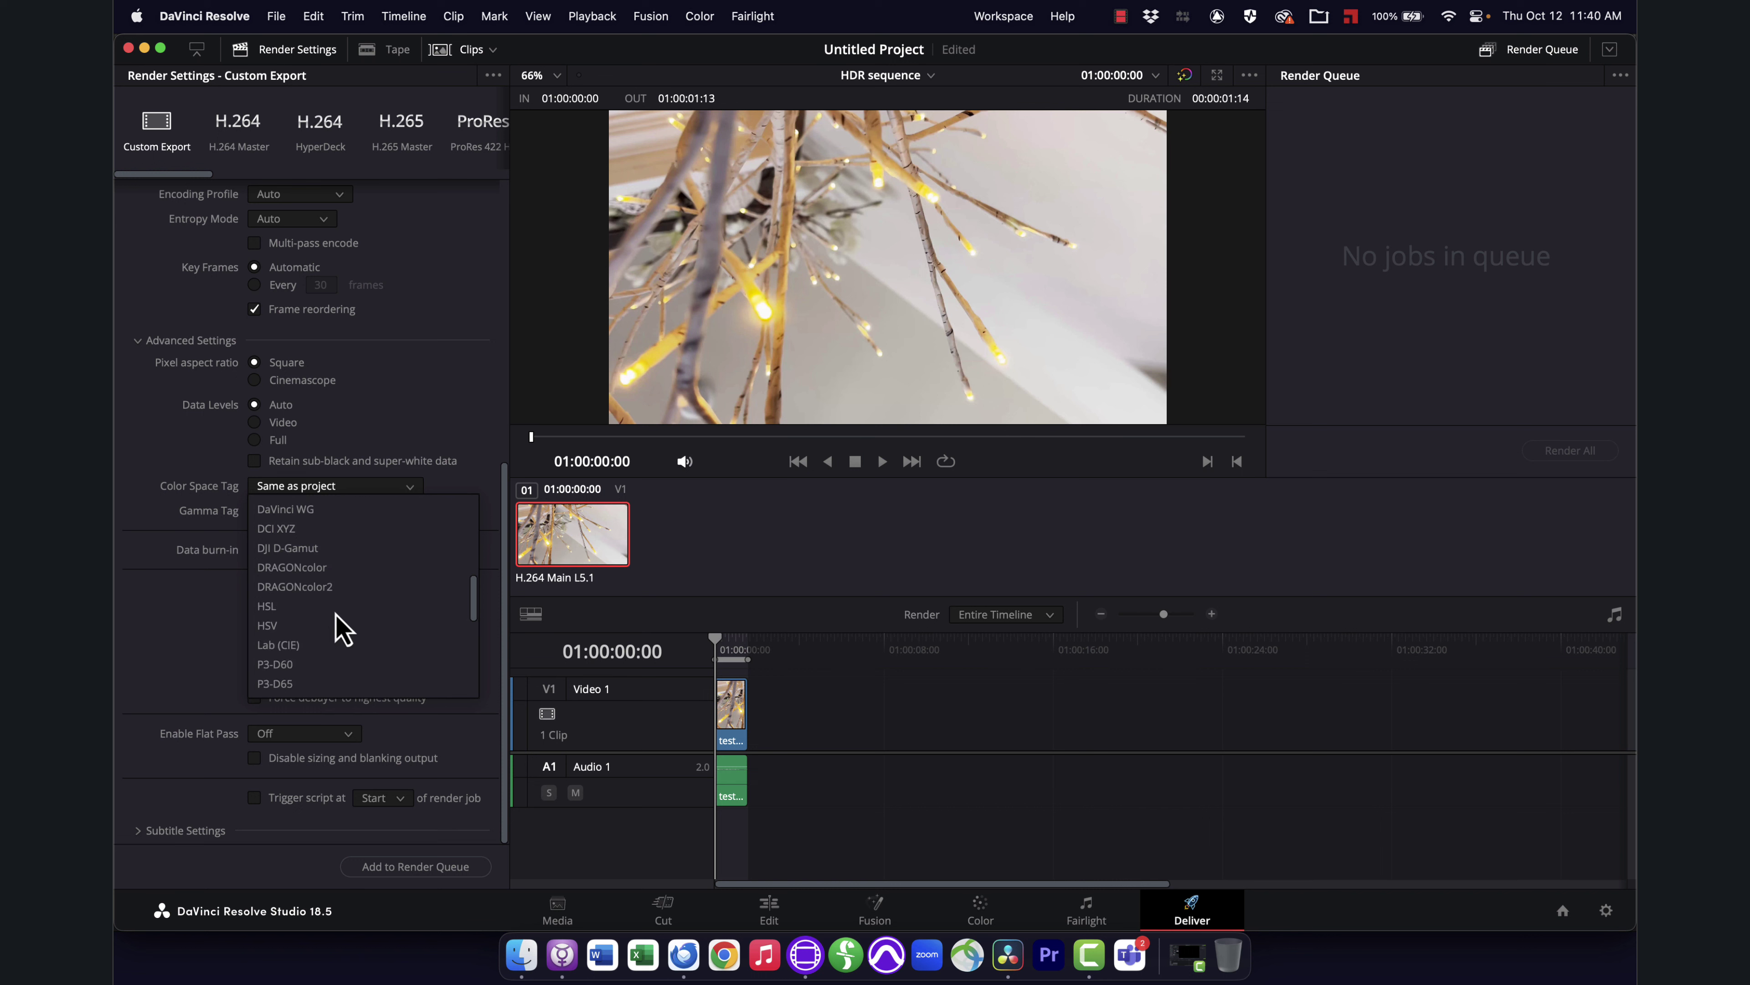
pyautogui.click(310, 607)
pyautogui.click(307, 510)
pyautogui.scroll(-10, 304, 633)
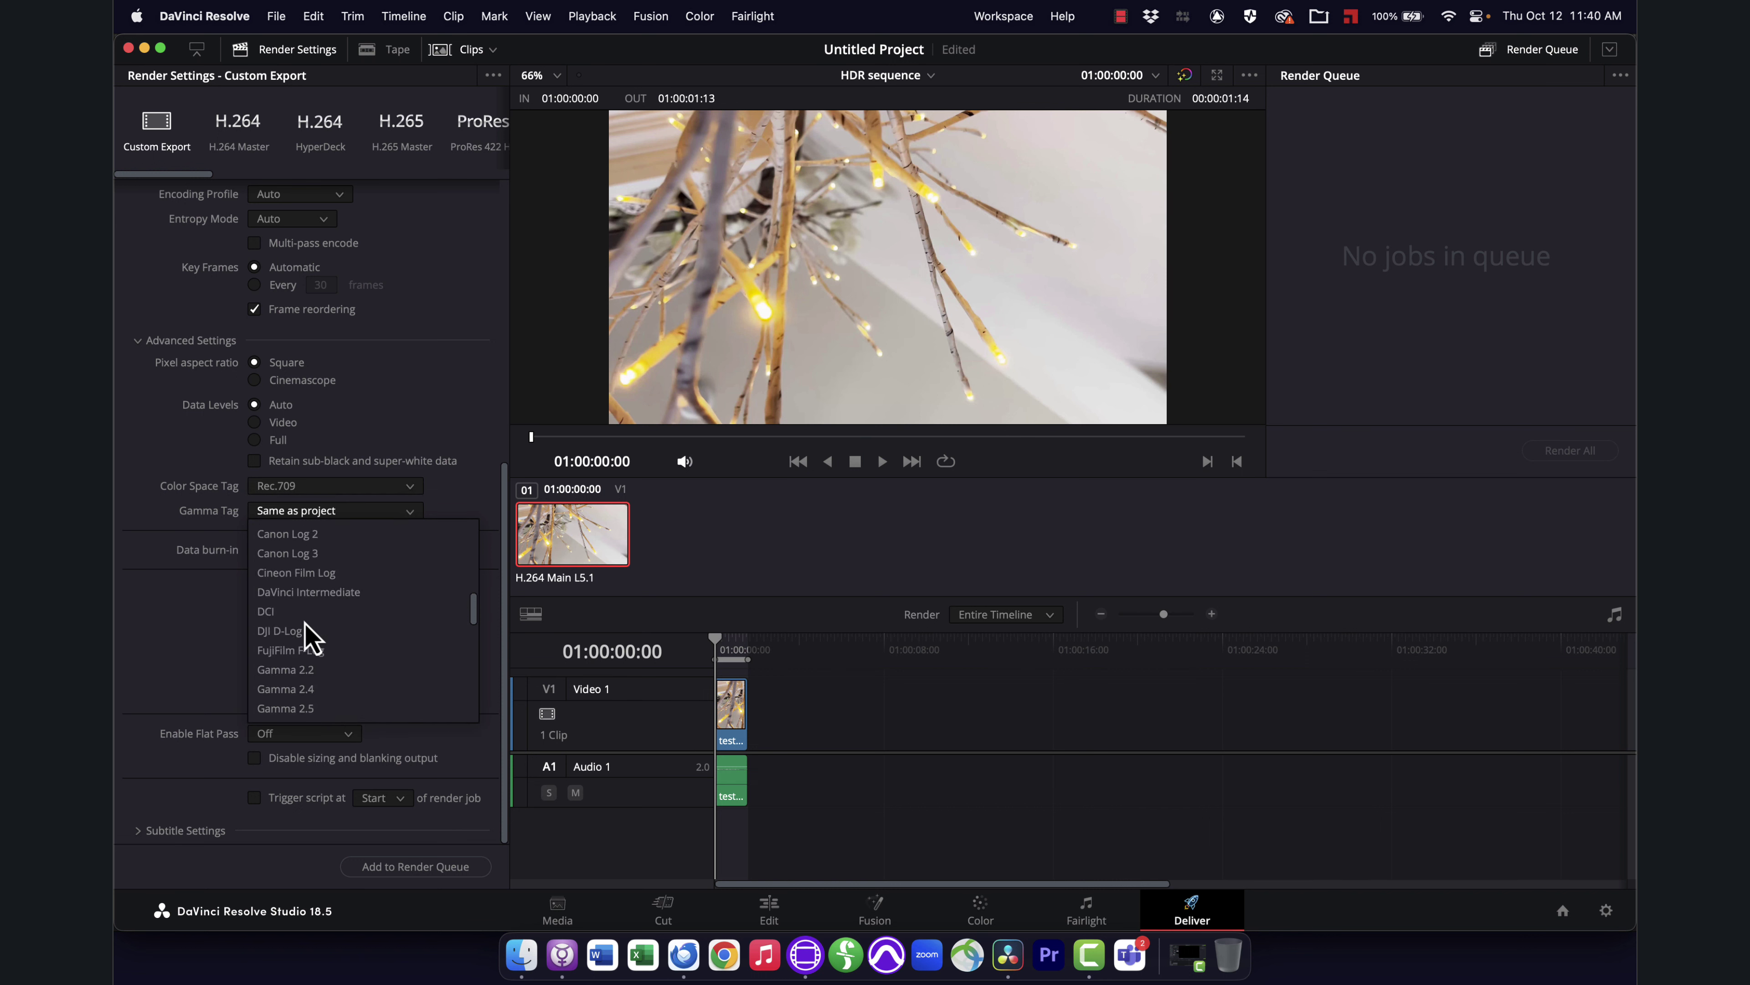
pyautogui.scroll(-3, 304, 635)
pyautogui.click(303, 561)
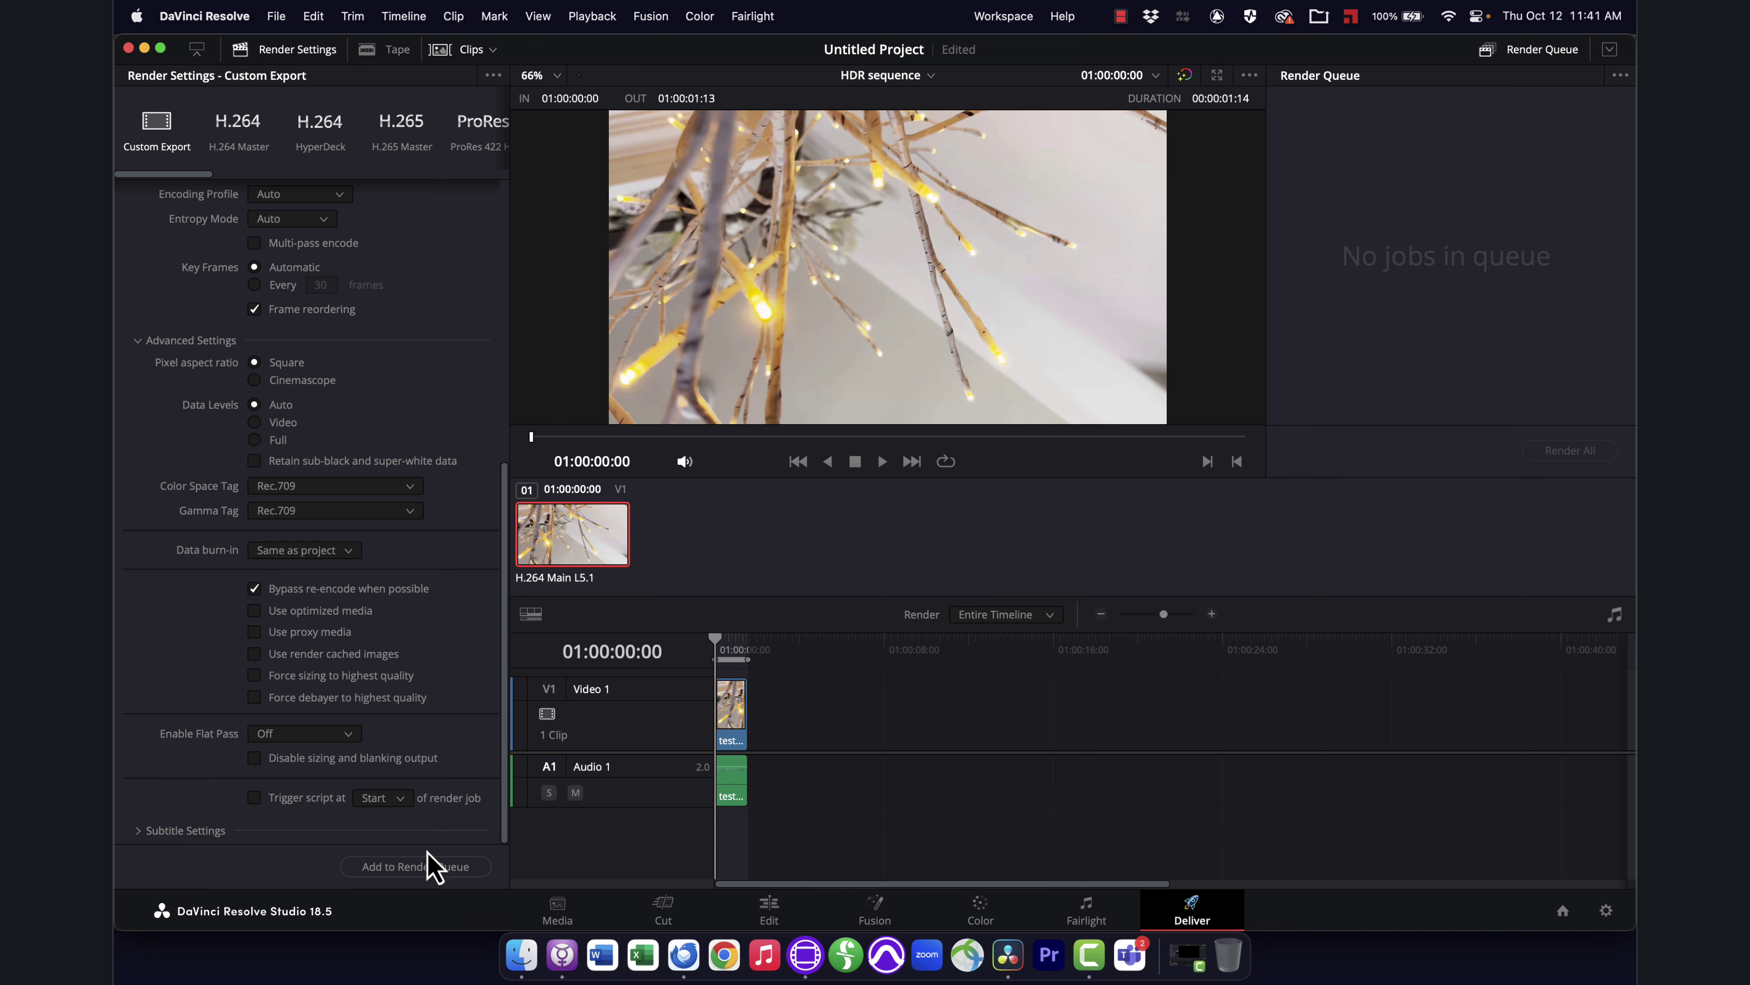
pyautogui.click(426, 868)
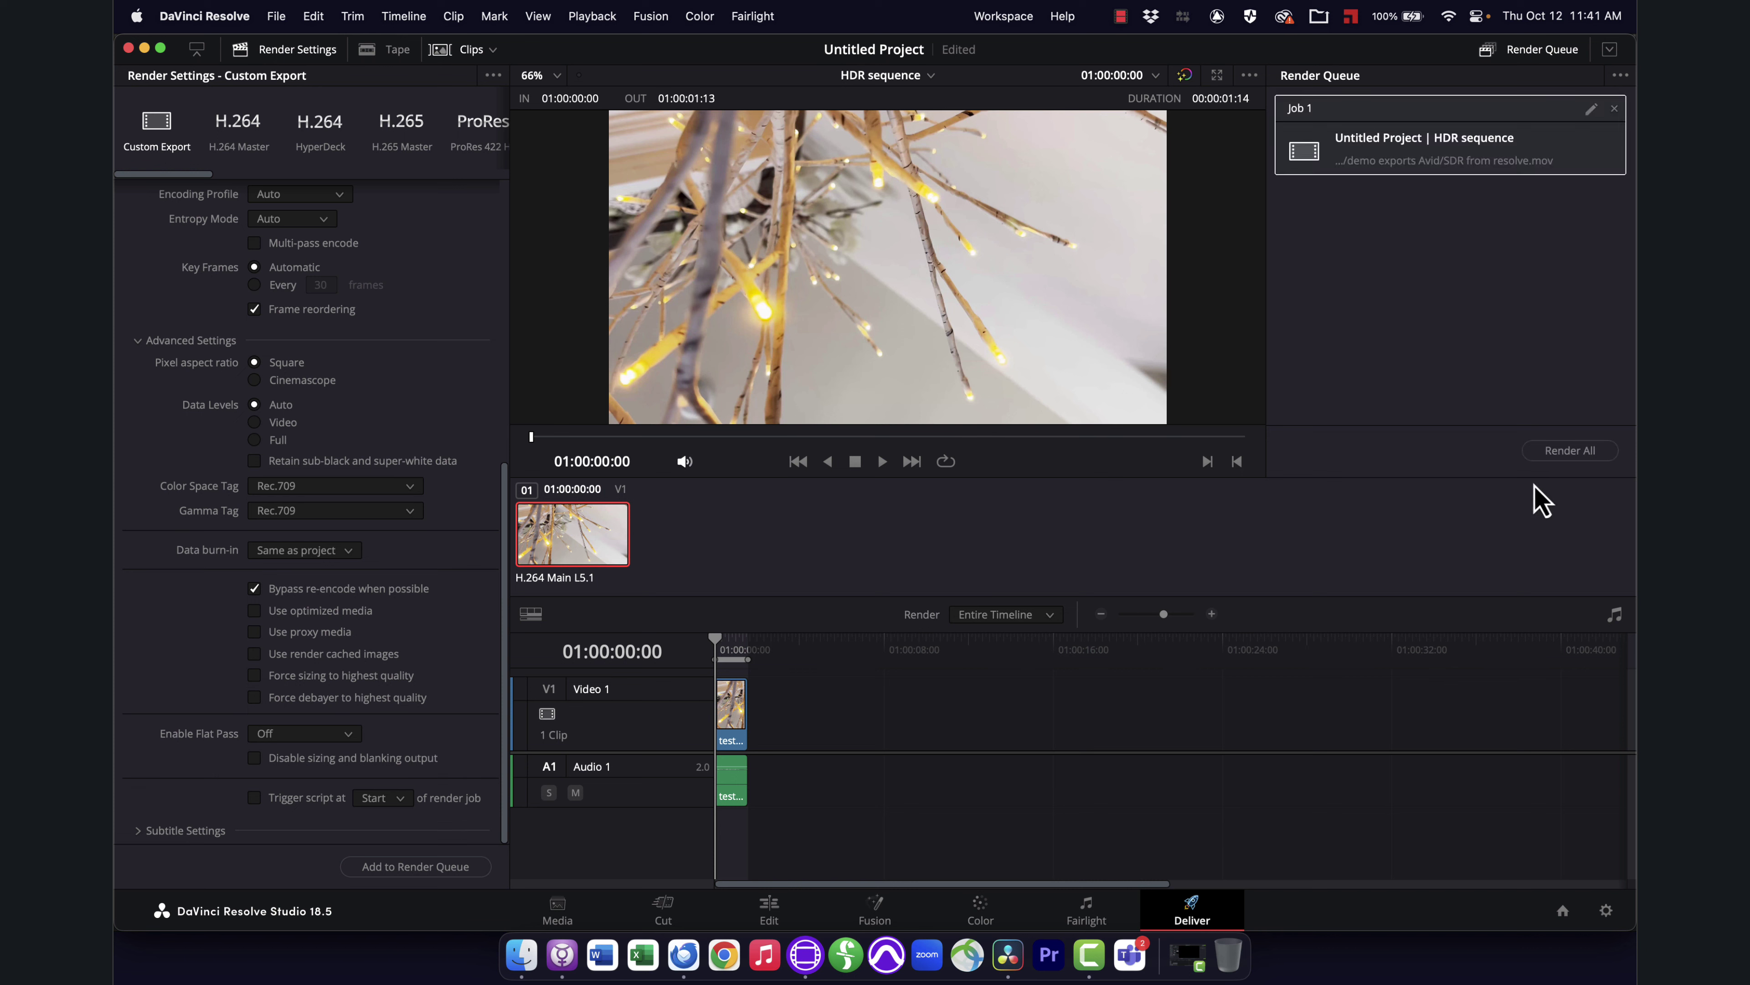
pyautogui.click(1571, 450)
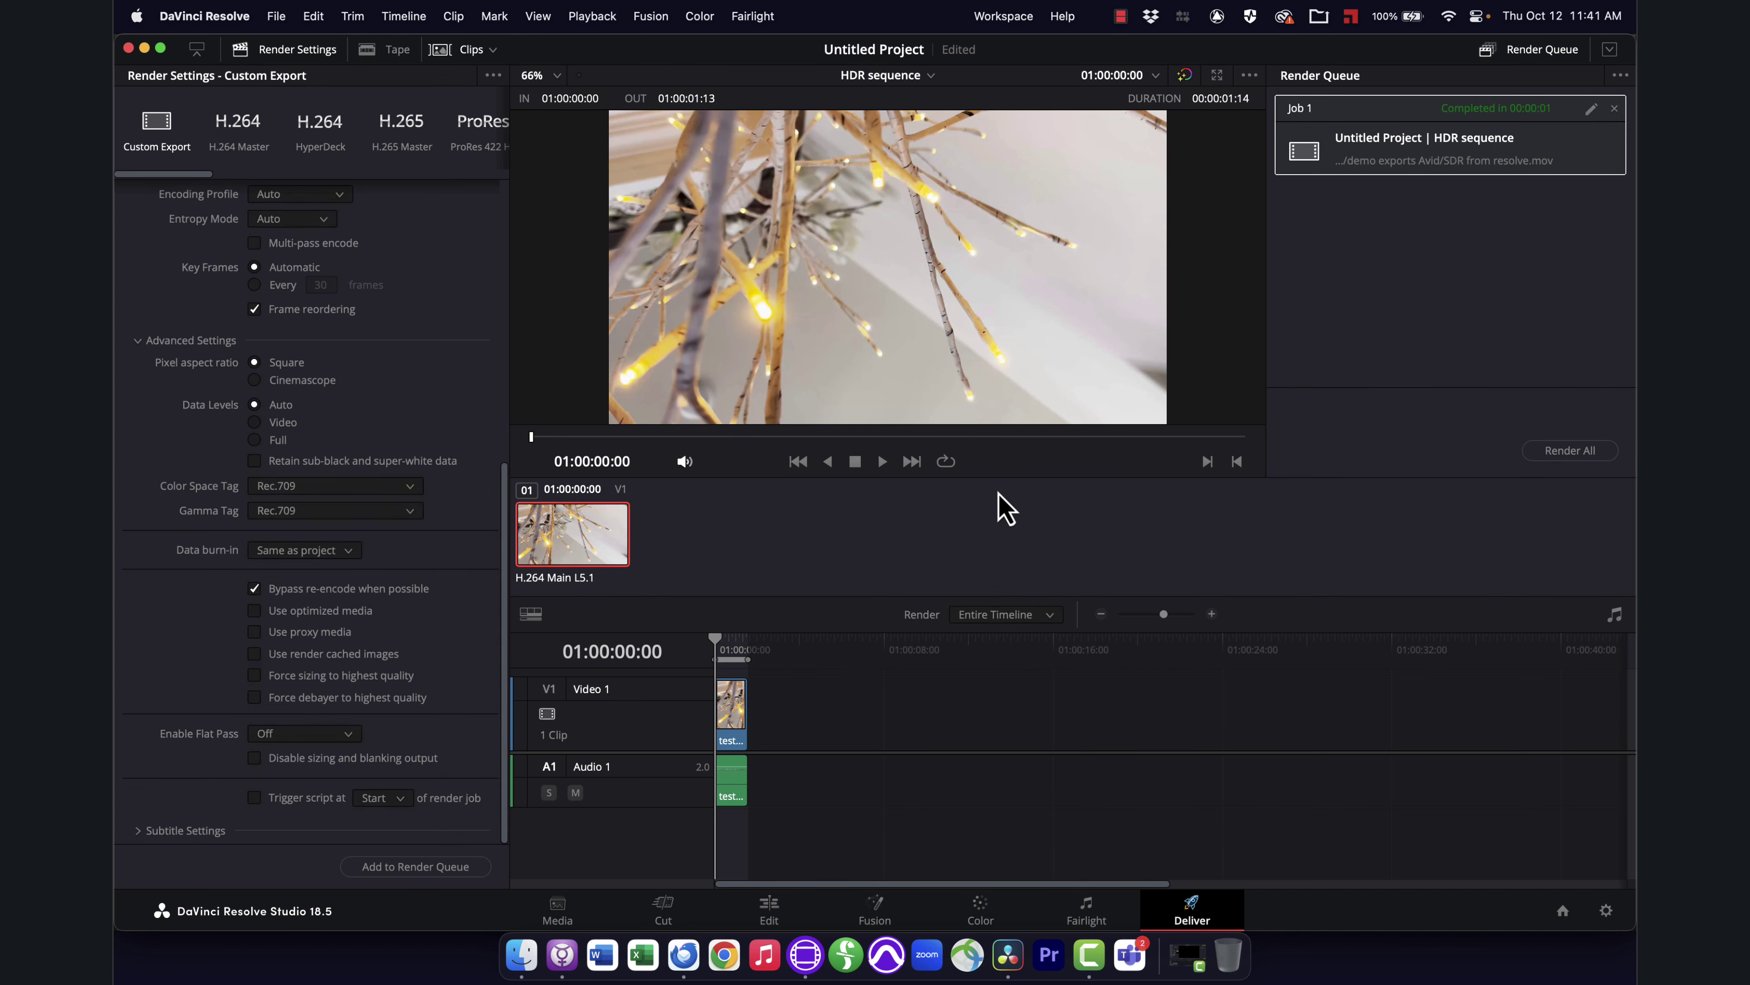
# - Open the rendered SDR from resolve movie in QuickTime Player to check its picture, and return to Finder
pyautogui.press('super+Tab')
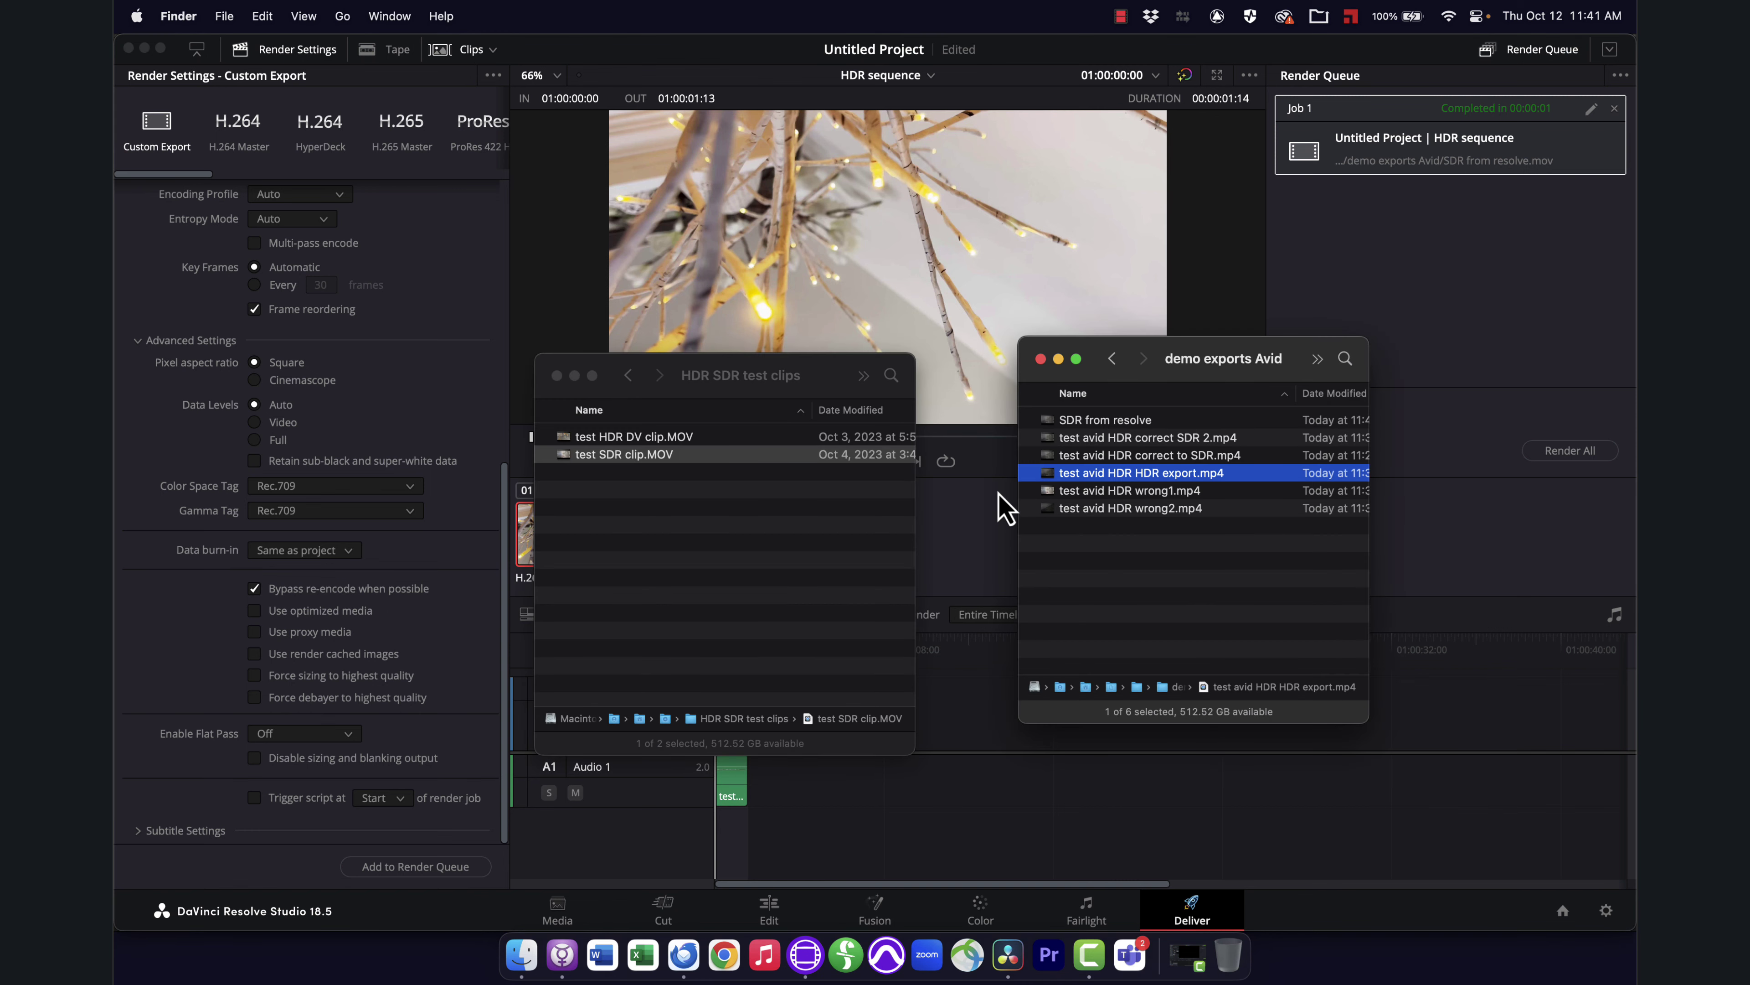
pyautogui.click(1051, 421)
pyautogui.doubleClick(1052, 424)
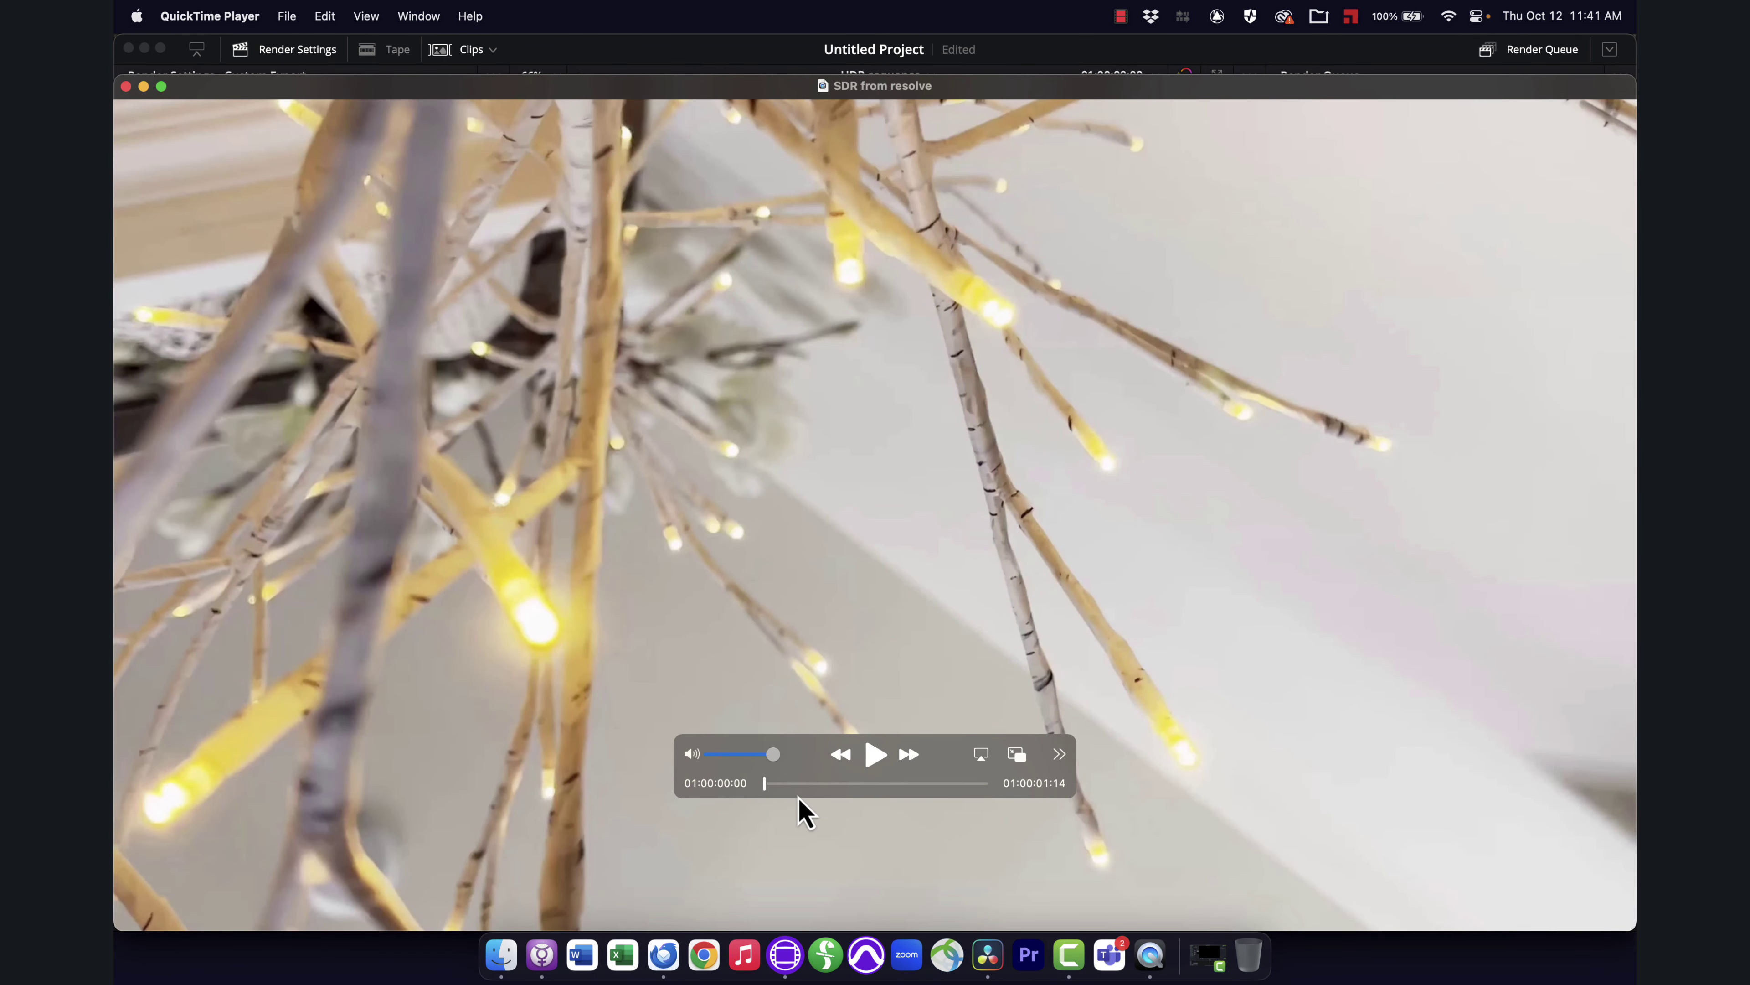
pyautogui.moveTo(800, 800)
pyautogui.mouseDown()
pyautogui.moveTo(926, 786)
pyautogui.moveTo(808, 776)
pyautogui.mouseUp()
pyautogui.press('super+Tab')
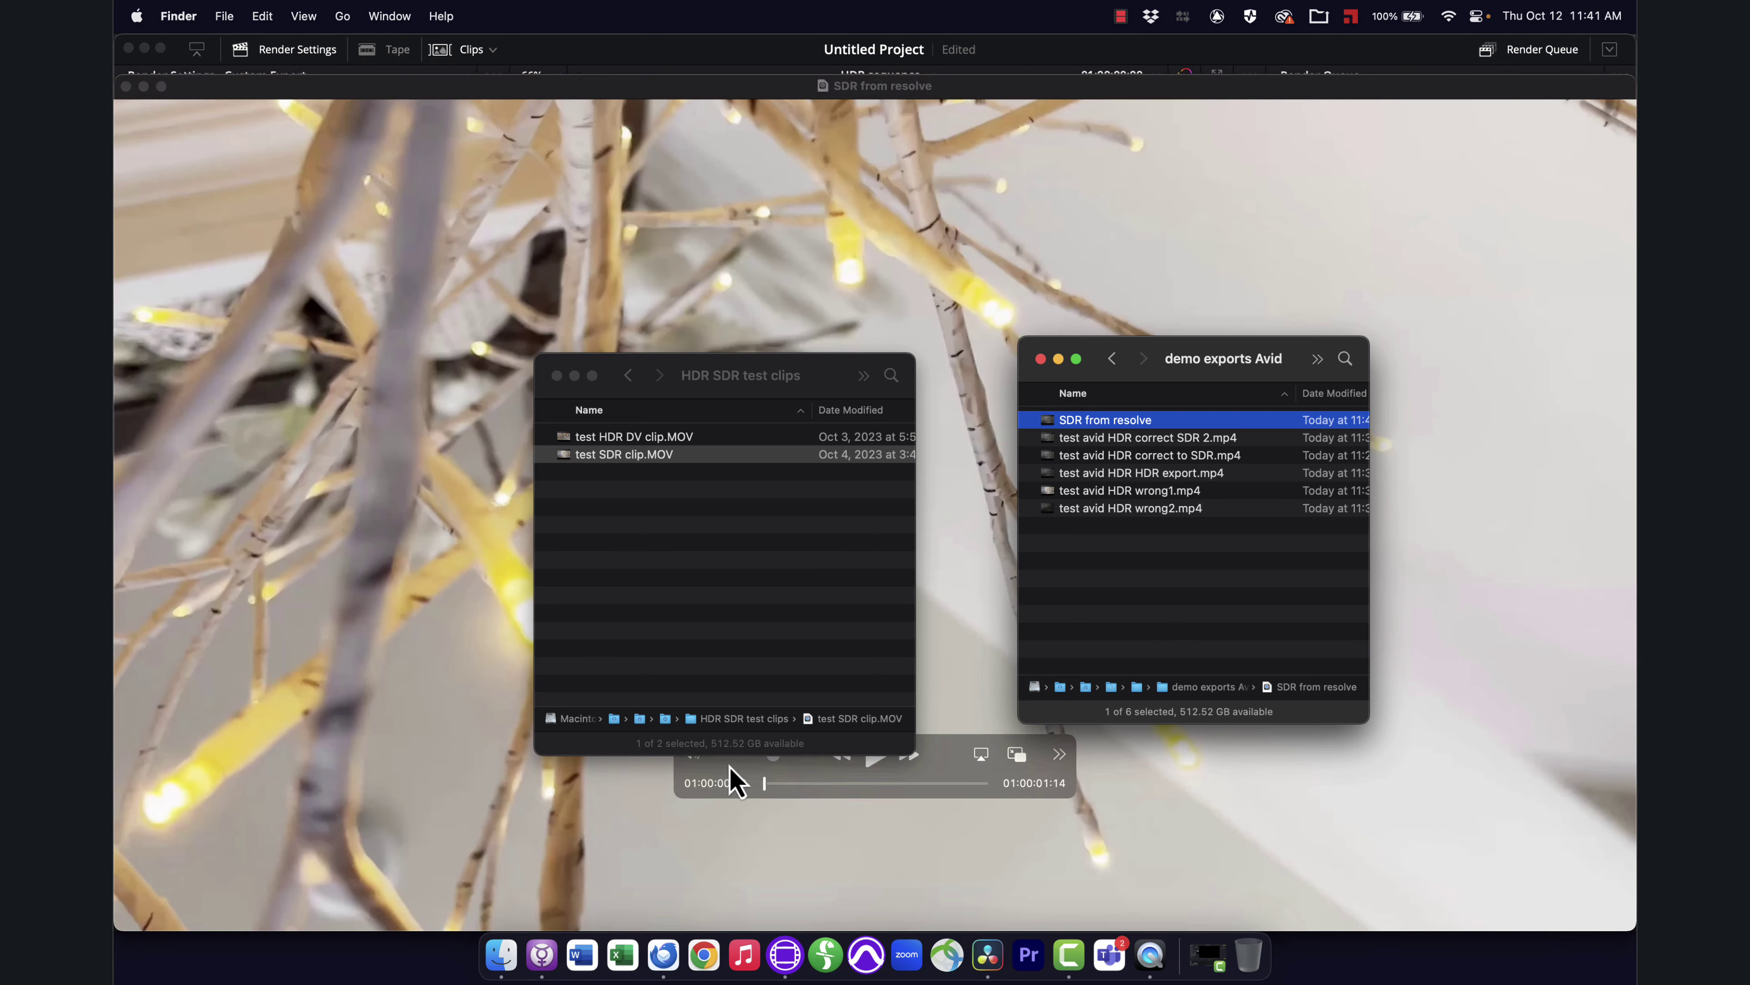
# - Open test avid HDR correct to SDR.mp4 in QuickTime Player and compare its picture with the SDR from resolve movie
pyautogui.doubleClick(1056, 456)
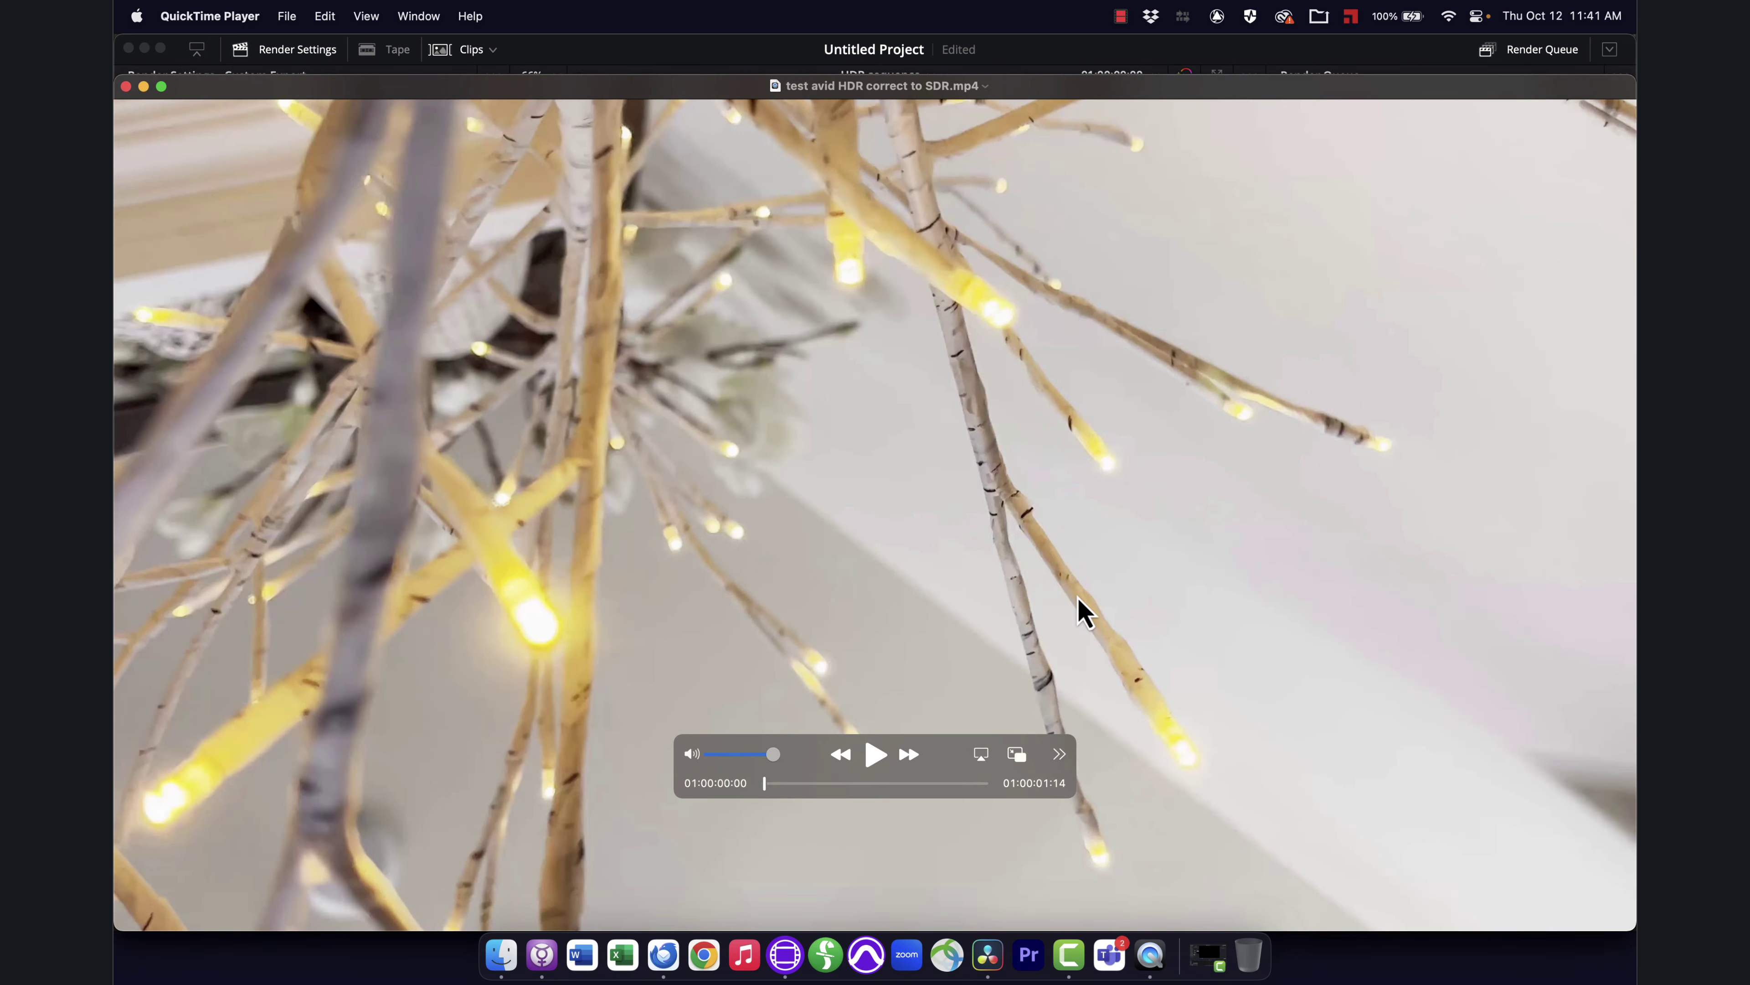
pyautogui.press('super+grave')
pyautogui.press('super+grave')
pyautogui.press('super+grave')
pyautogui.press('super+grave')
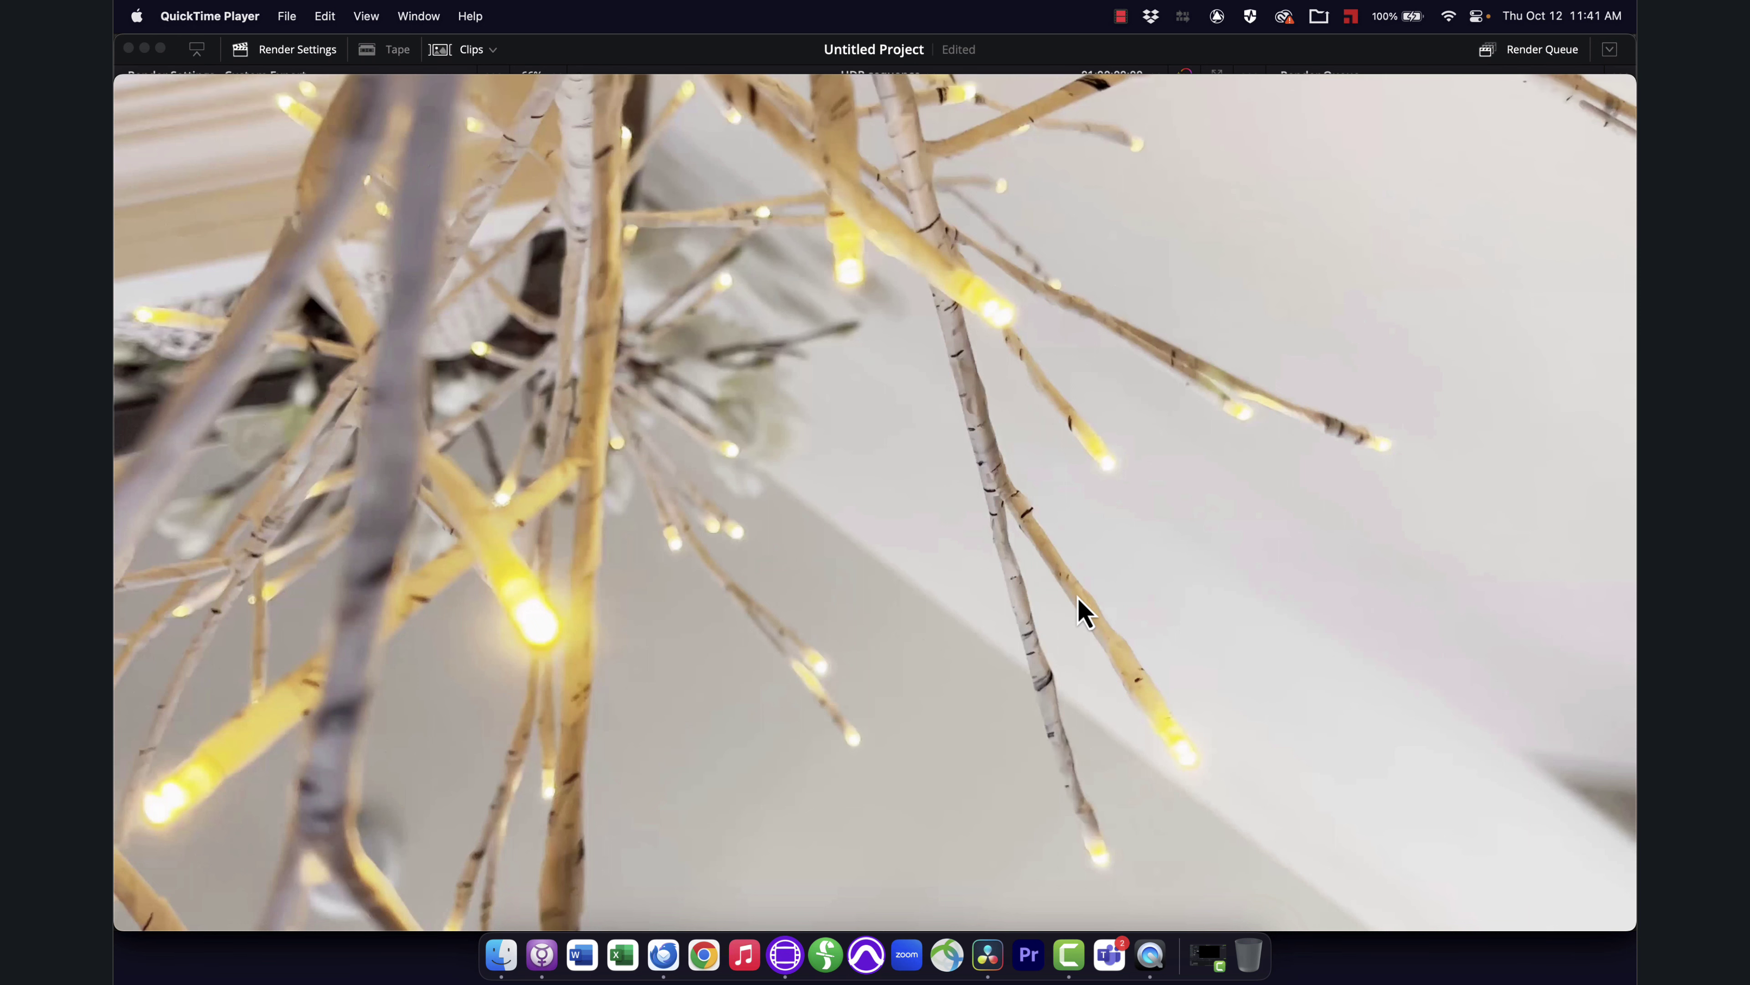
# - Inspect the SDR from resolve movie's video details to check its color primaries, and close the inspector
pyautogui.press('super+i')
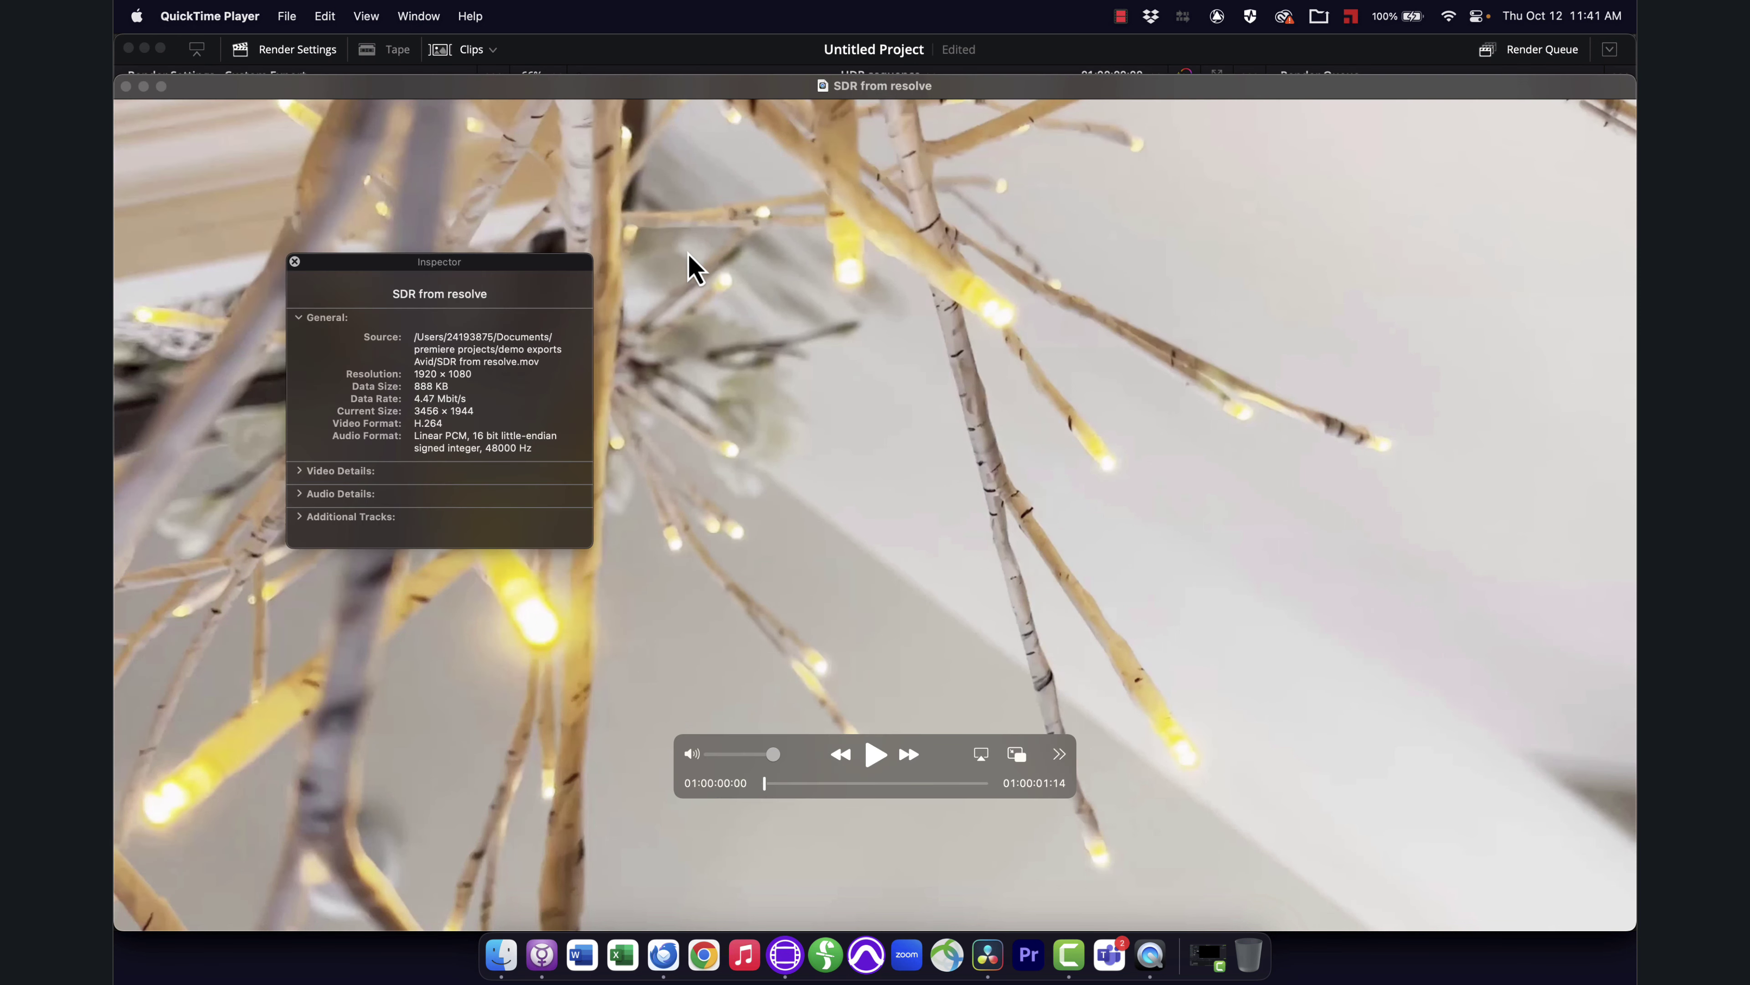
pyautogui.click(296, 473)
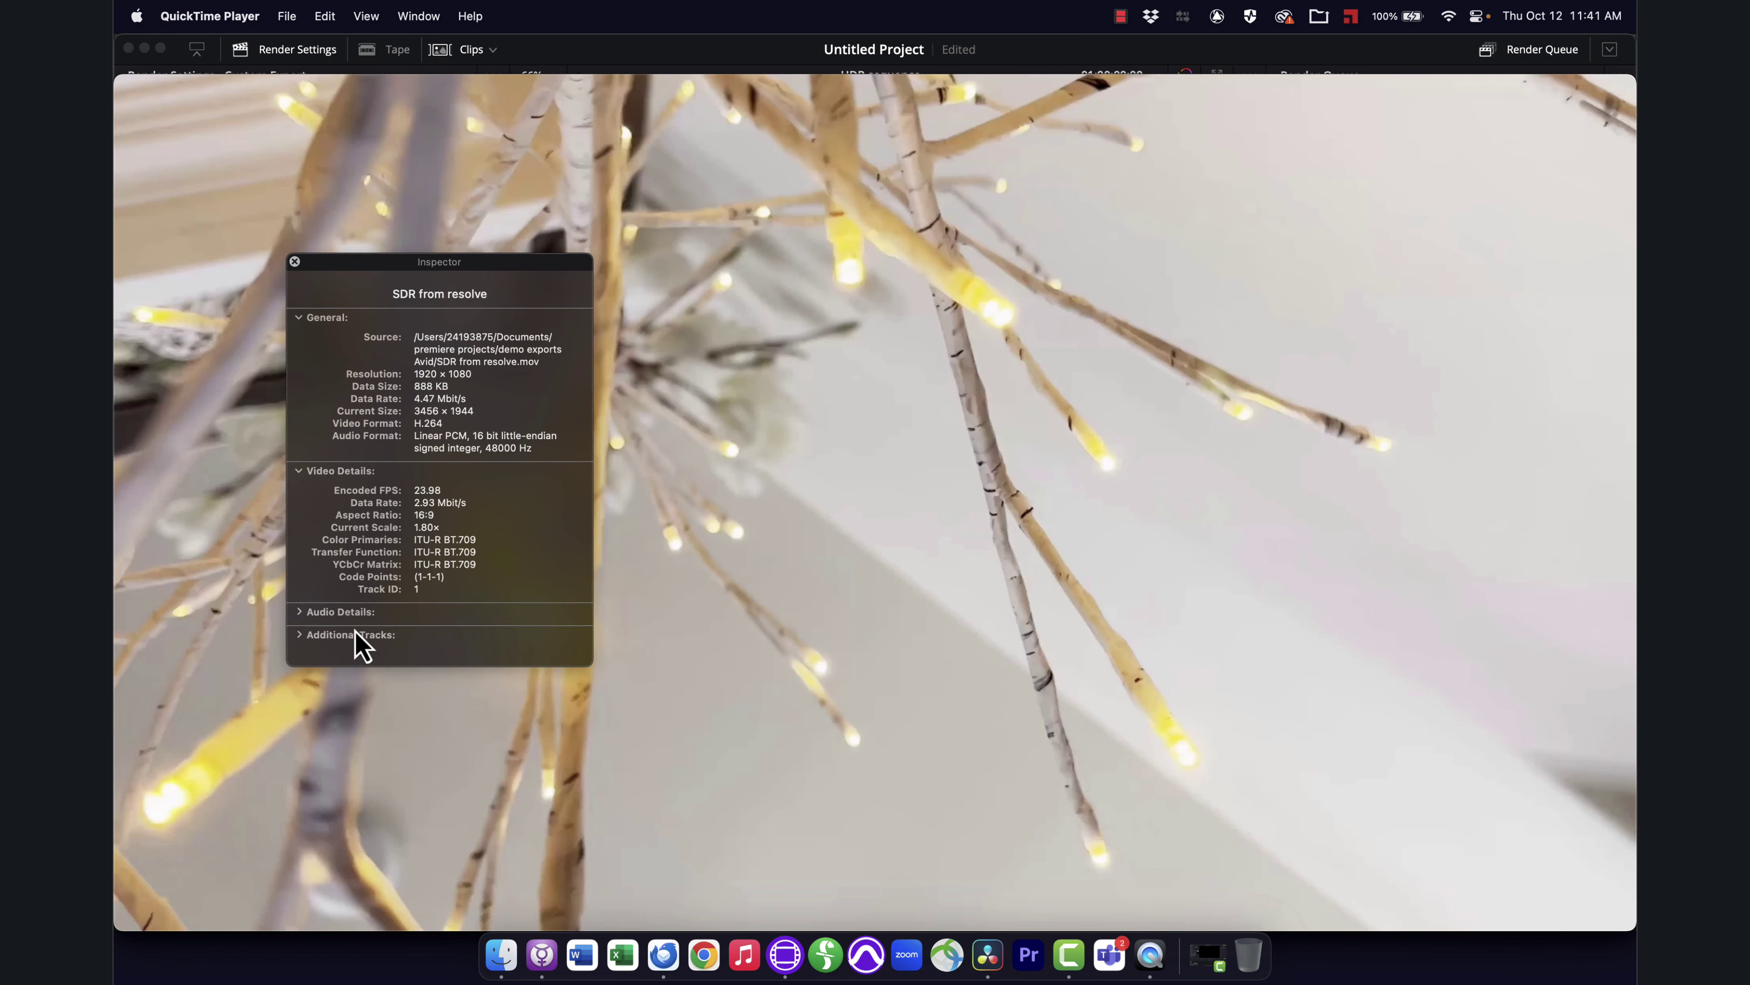
pyautogui.moveTo(414, 539); pyautogui.dragTo(476, 540)
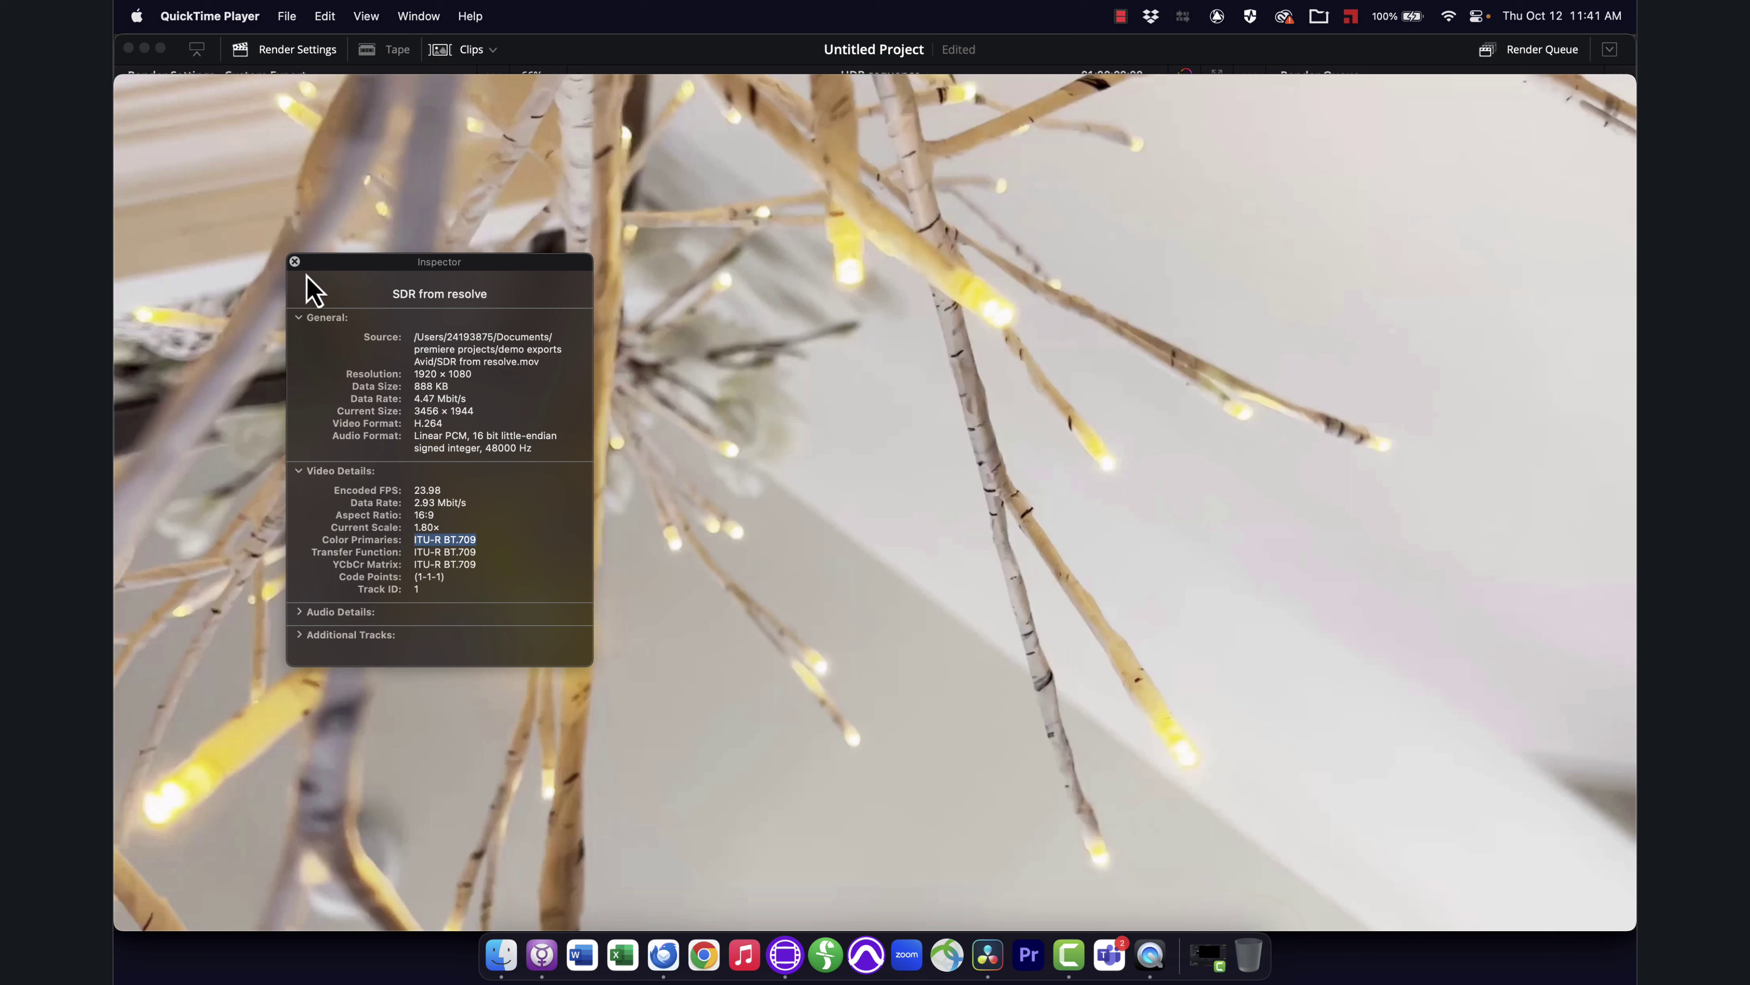
pyautogui.click(294, 262)
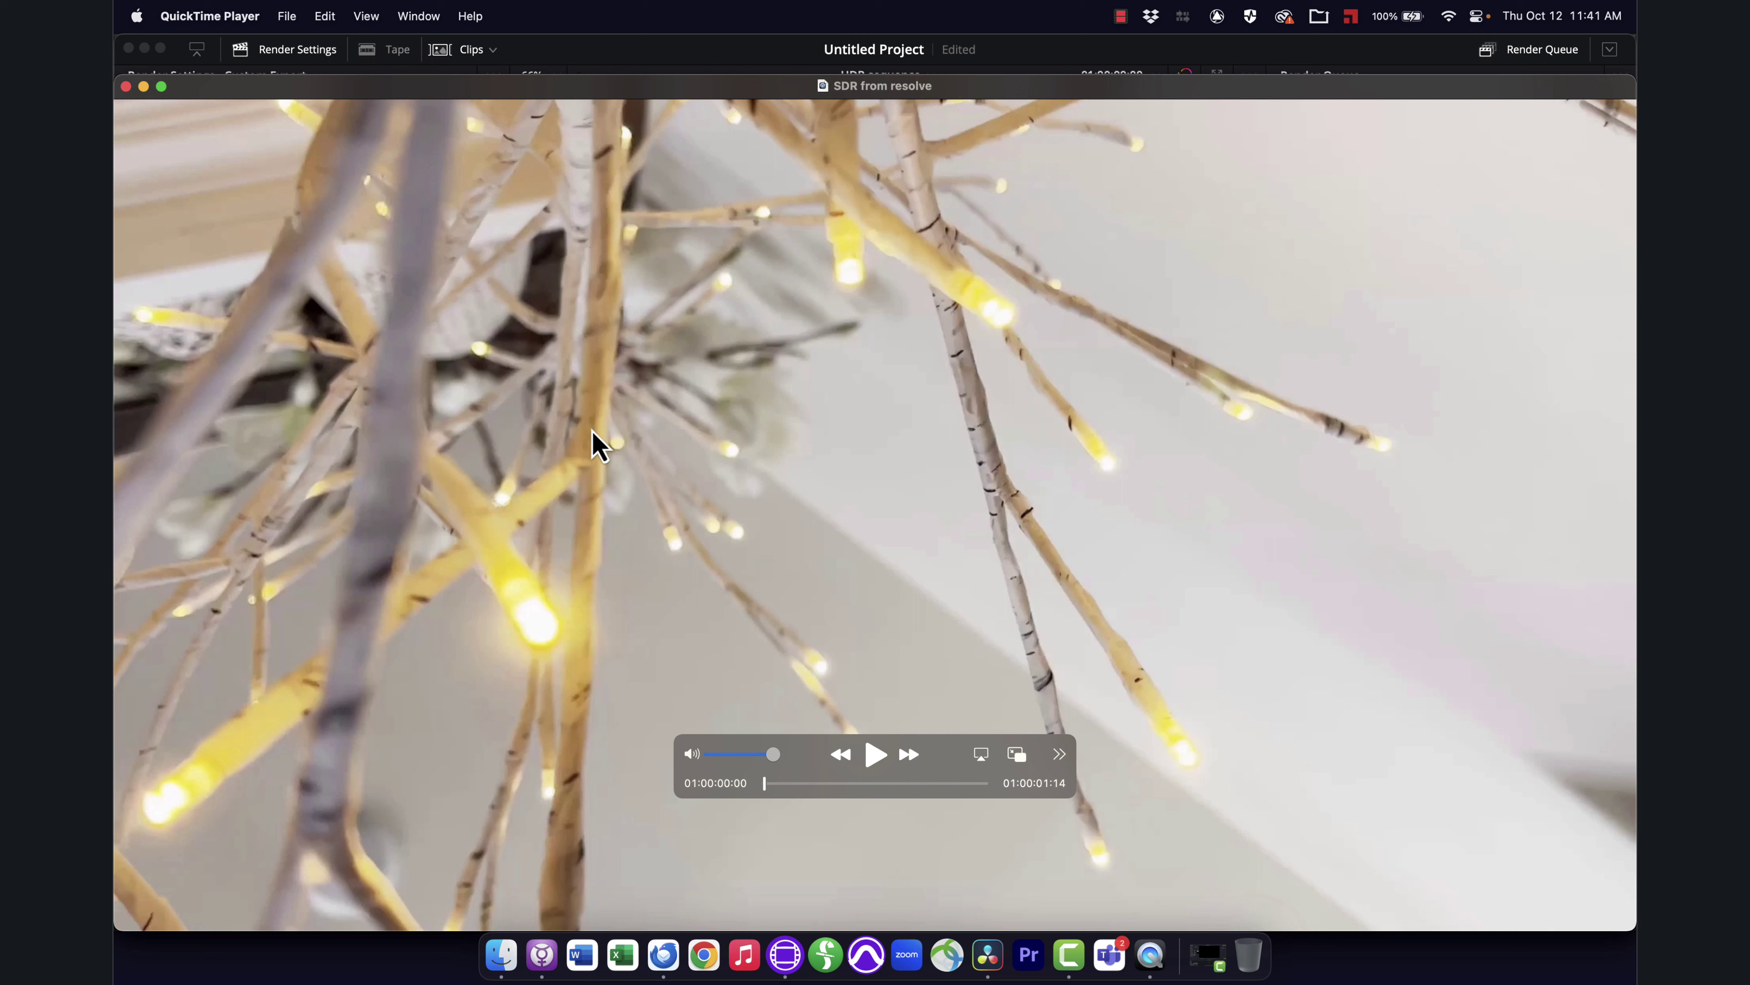